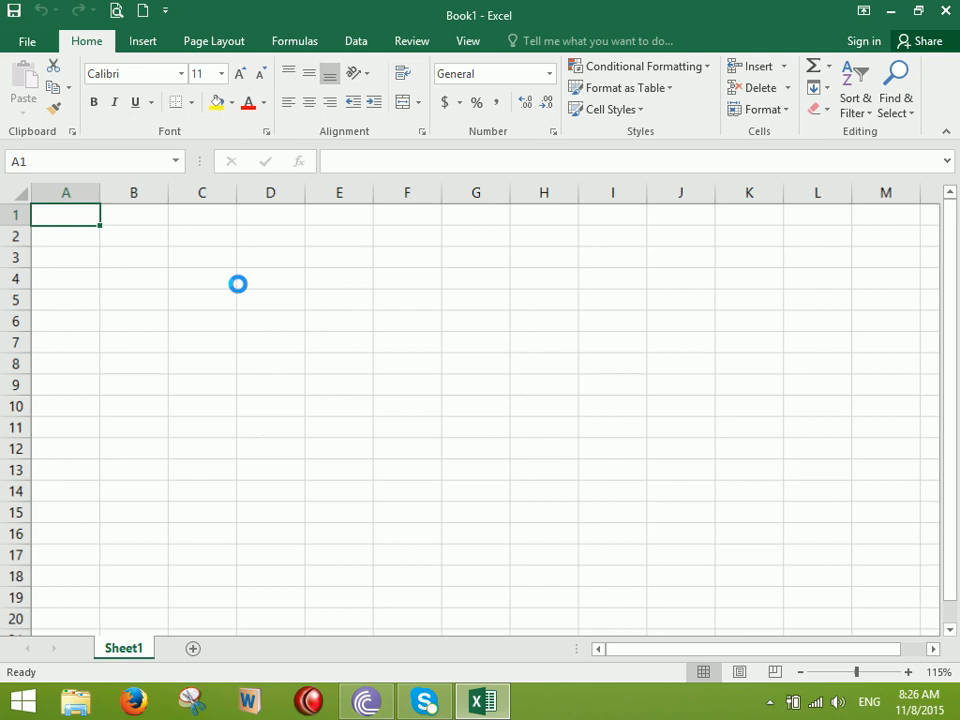
Merge cells C2 through J3 into one centred cell with Merge & Center
scroll(238, 283, up, 5)
click(419, 102)
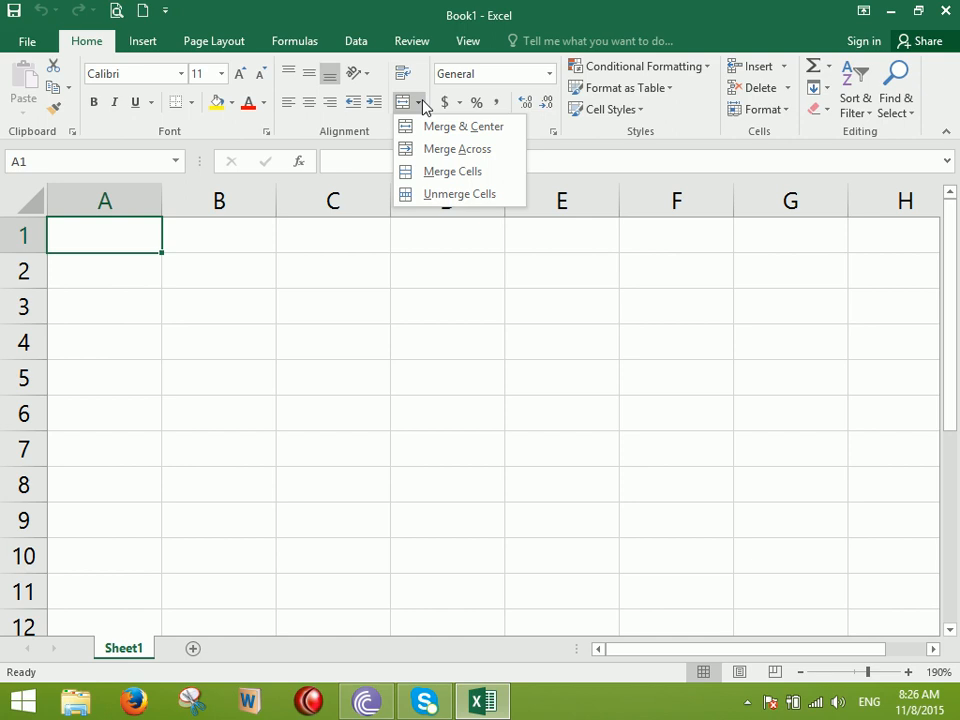
click(425, 396)
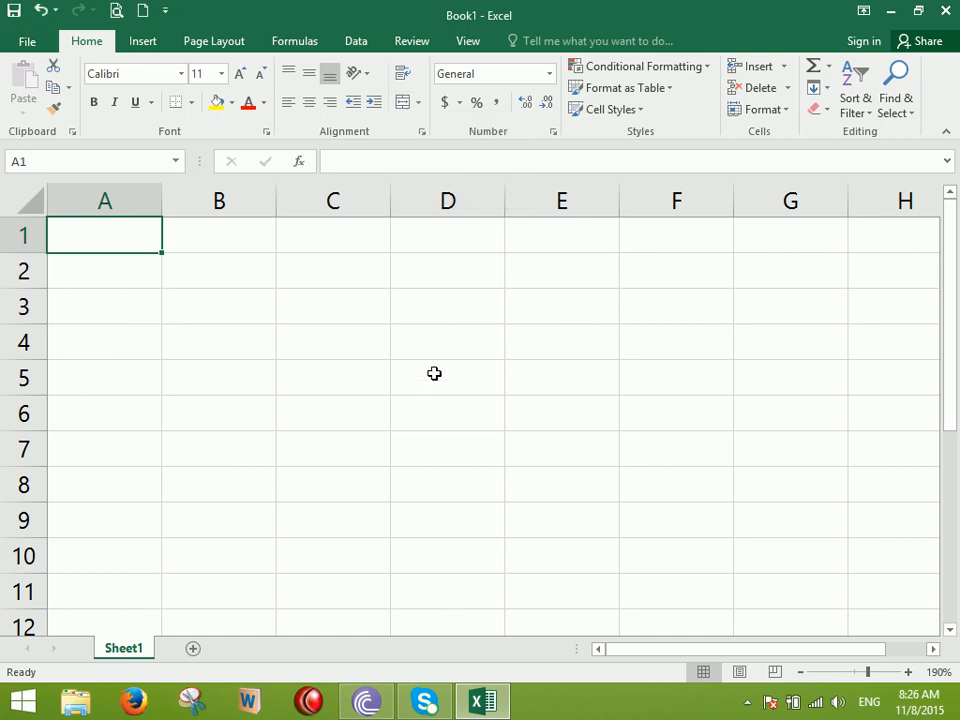
click(419, 103)
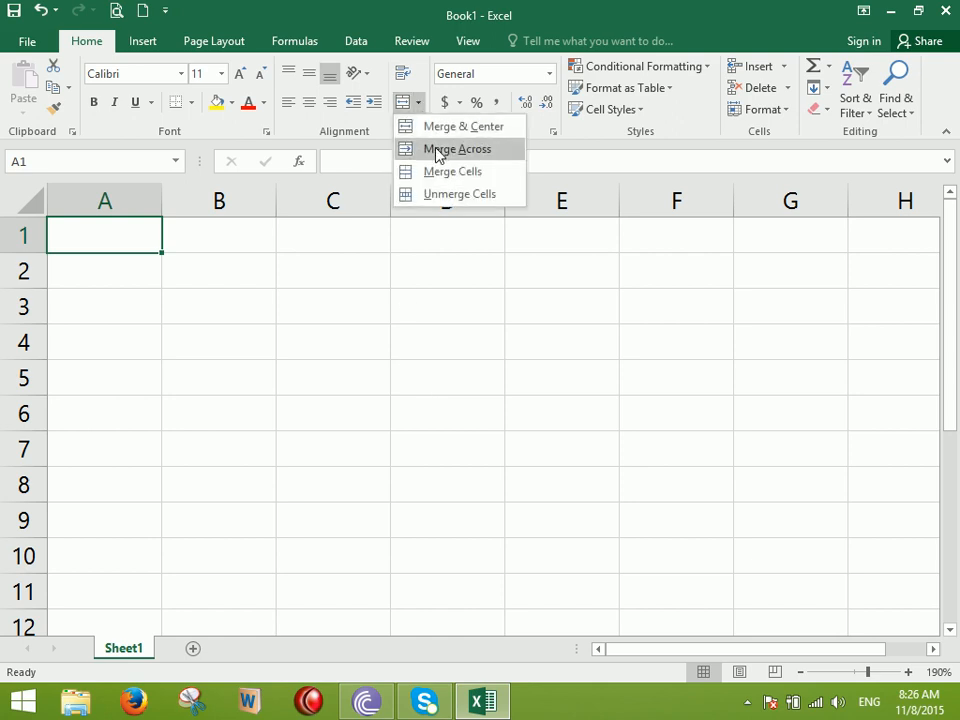
click(440, 316)
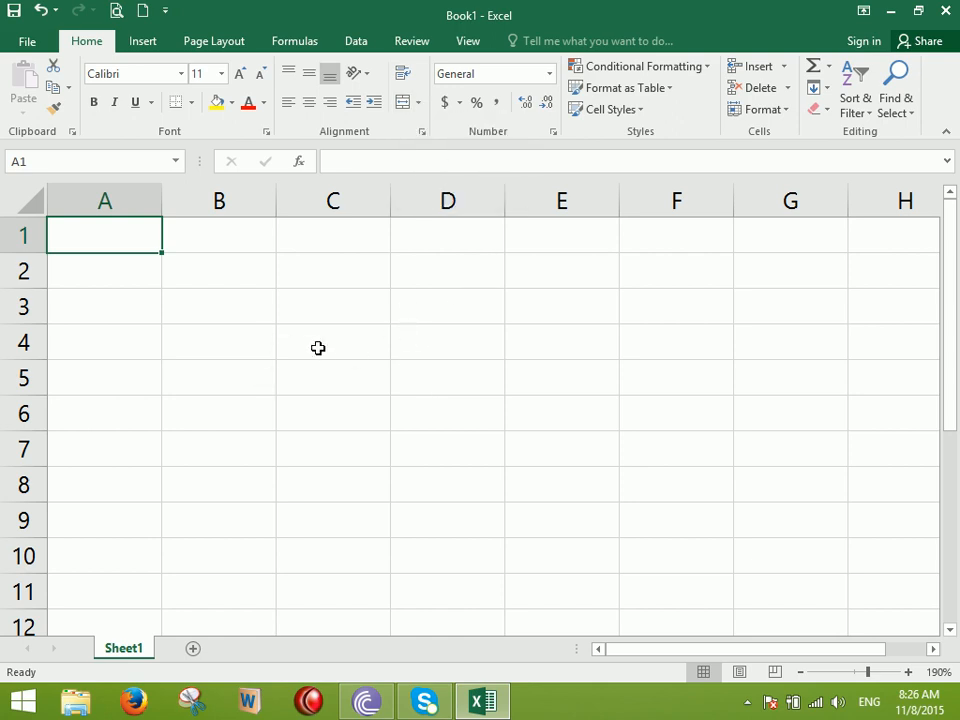
ctrl+scroll(349, 288, down, 3)
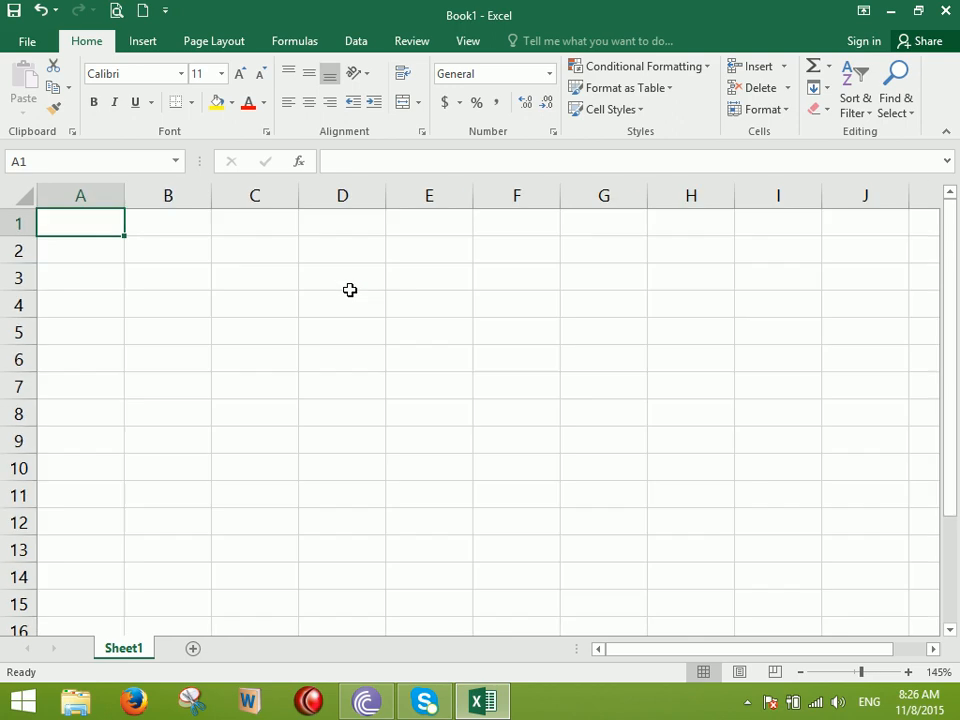
drag(292, 251, 831, 285)
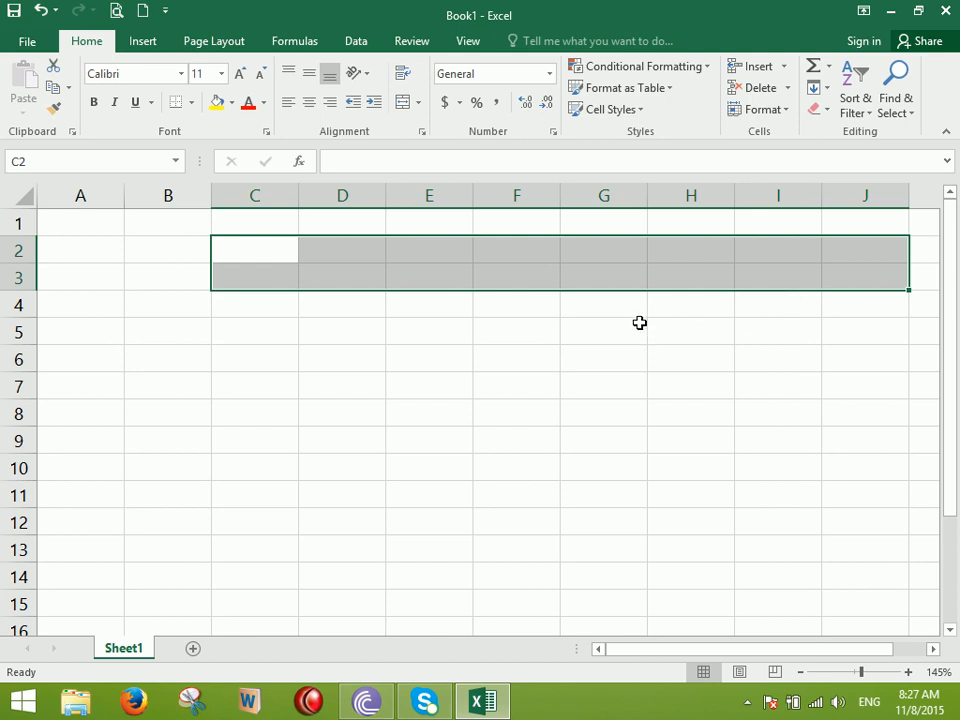
click(418, 103)
click(465, 128)
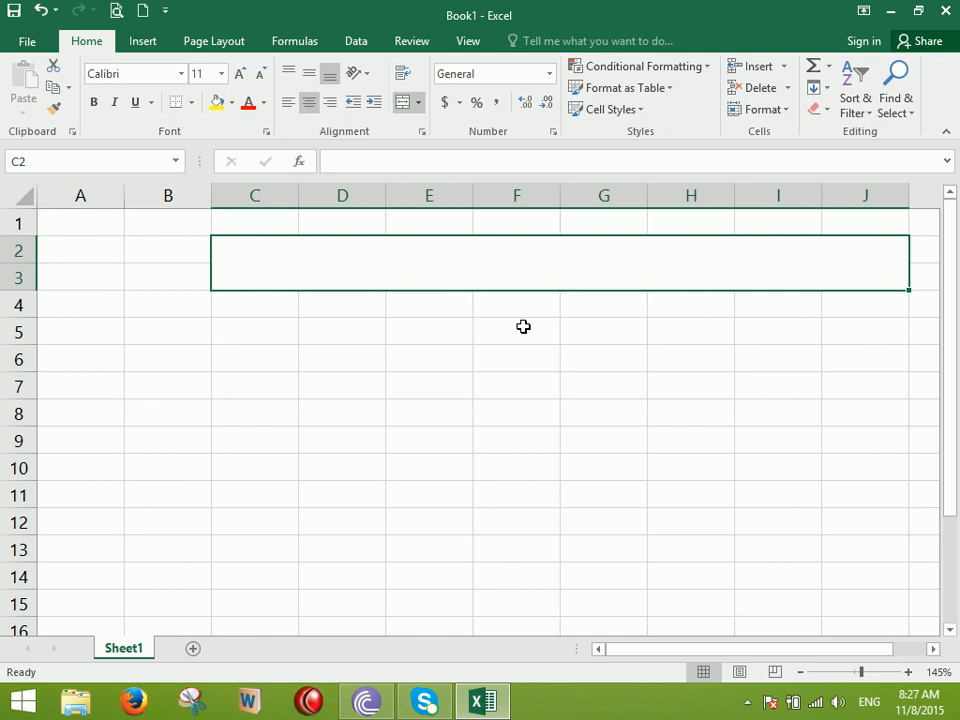
Type the title 'Zia Institute of Information Technology' into the merged cell
text(Zia Insti)
text(ut)
key(BackSpace)
key(BackSpace)
text(te of I)
text(nfir)
key(BackSpace)
key(BackSpace)
key(BackSpace)
key(BackSpace)
key(BackSpace)
key(BackSpace)
key(BackSpace)
key(BackSpace)
key(BackSpace)
key(BackSpace)
key(BackSpace)
text(tute of Information TEchnology)
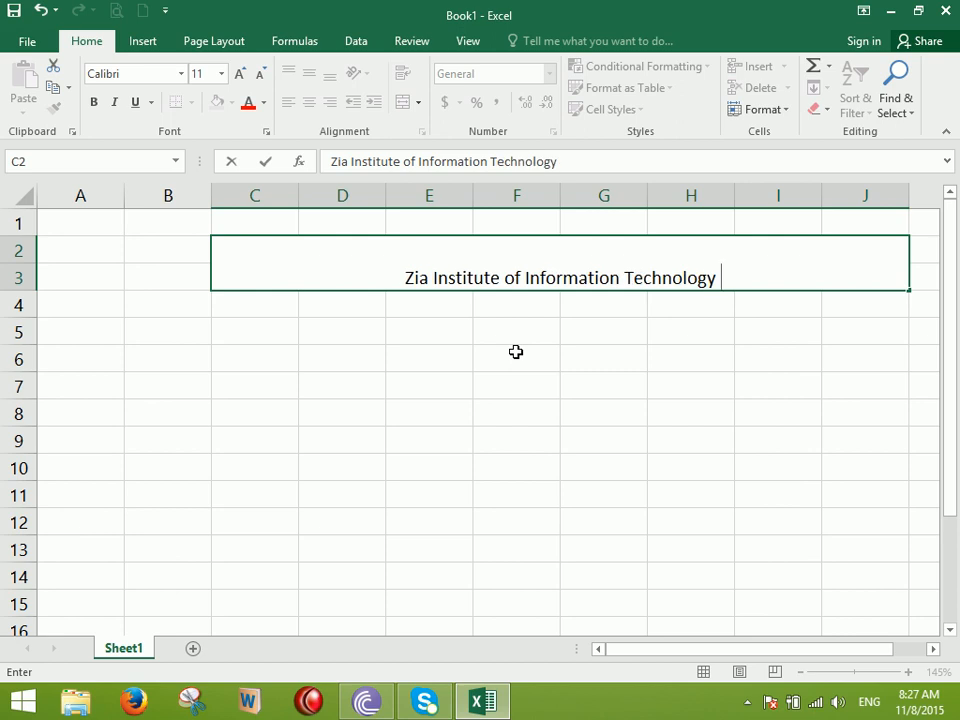
Align the merged title to the vertical middle after trying top and bottom alignment
click(454, 412)
click(501, 263)
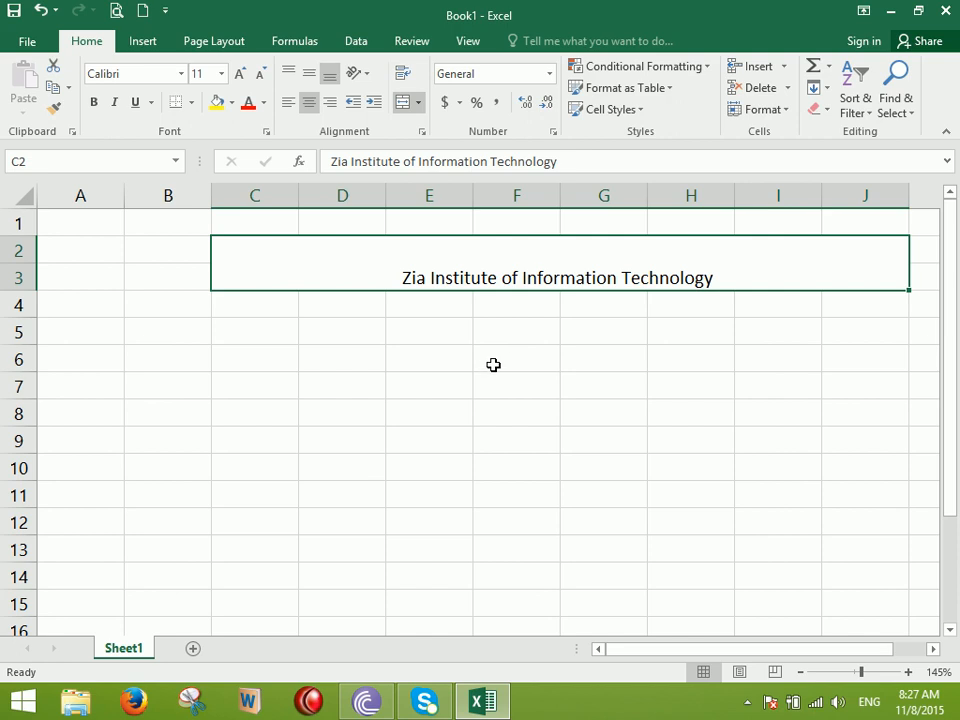
click(290, 73)
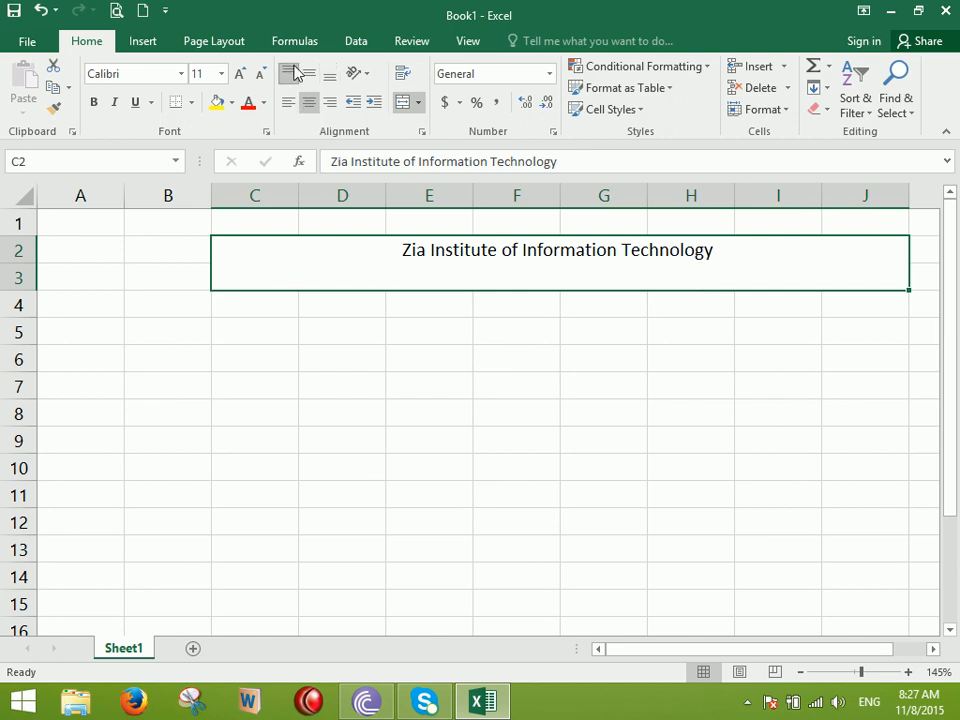
click(308, 75)
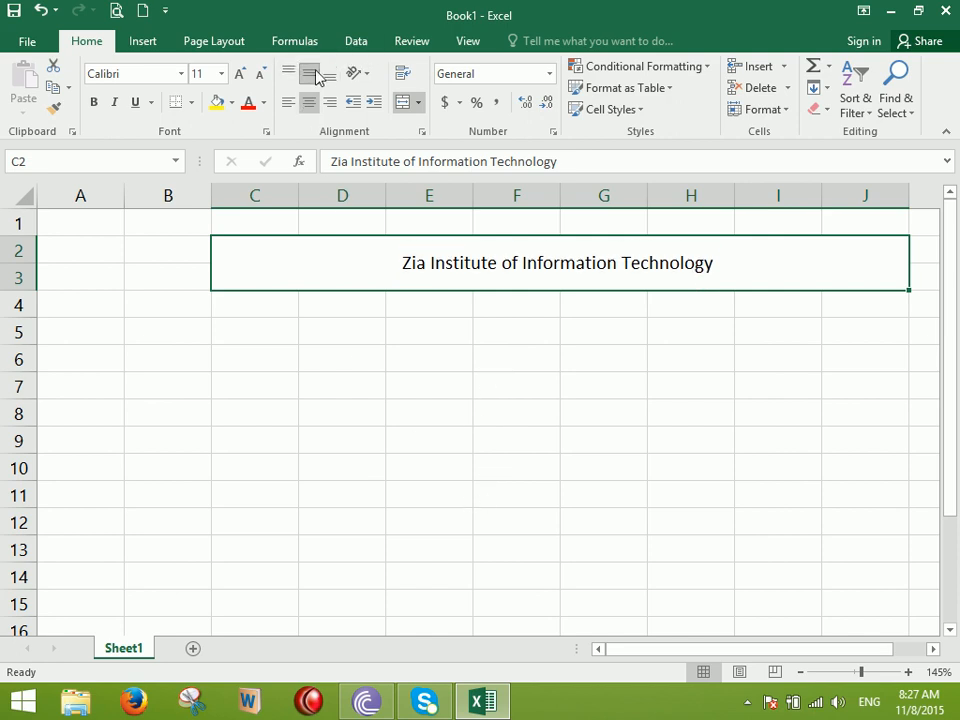
click(327, 76)
click(308, 76)
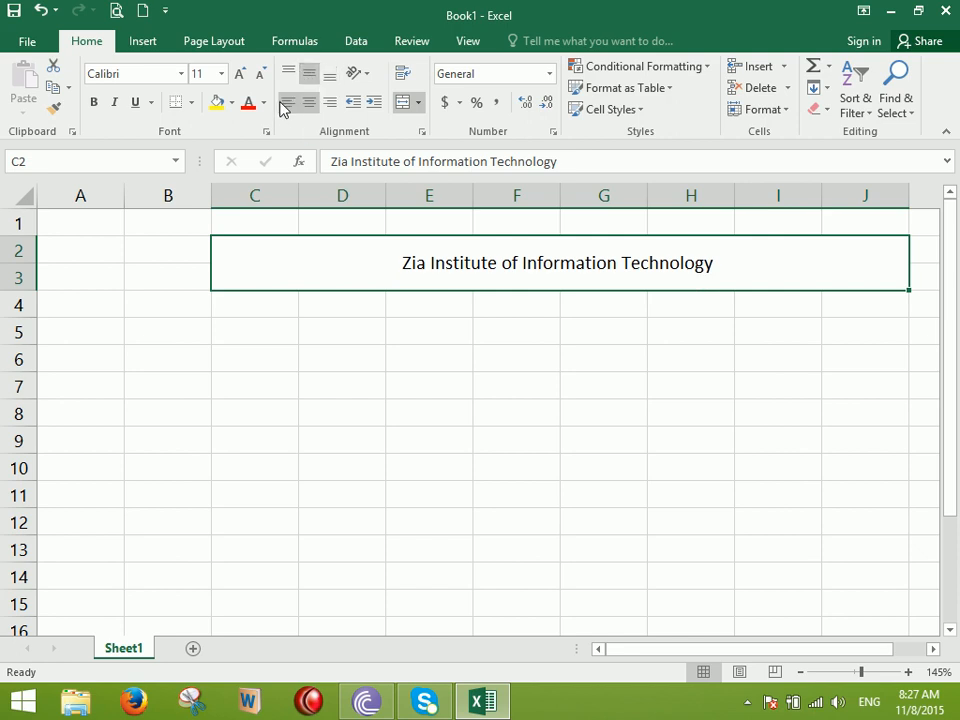
Left-align the title and increase its indent six times so it sits near the centre
click(287, 103)
click(309, 103)
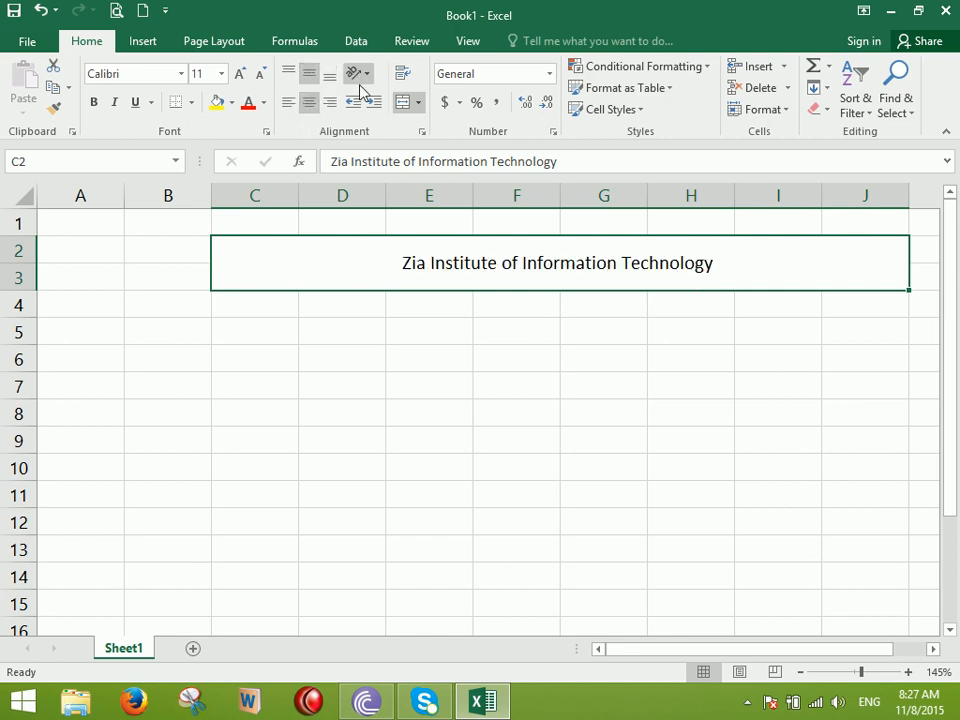
click(329, 104)
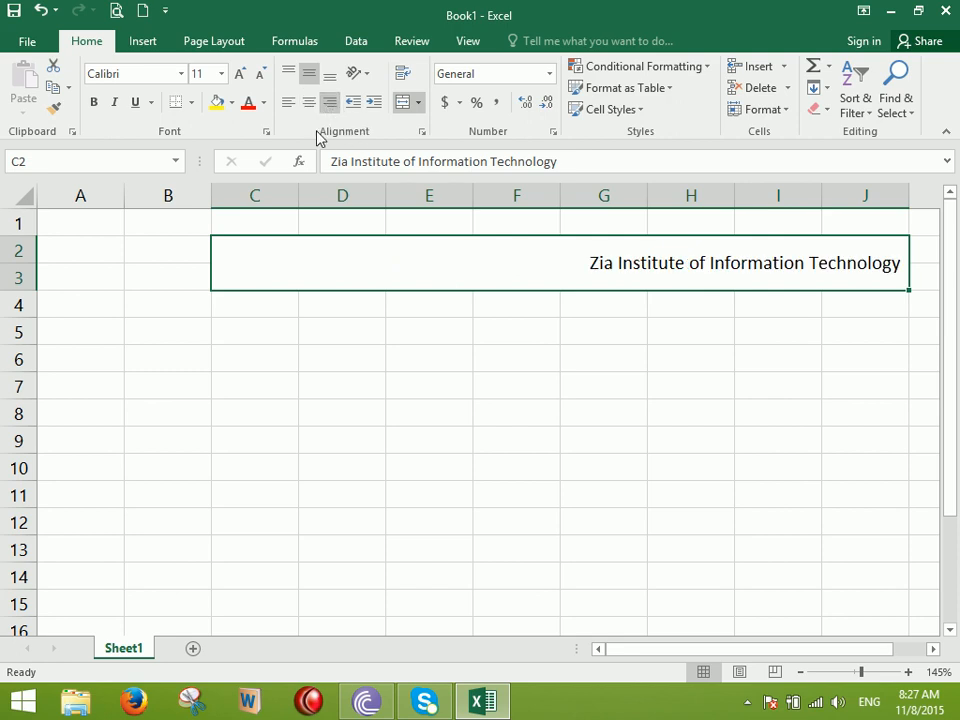
click(287, 103)
click(375, 103)
click(375, 103)
click(375, 103)
click(375, 103)
click(378, 107)
click(378, 107)
click(379, 108)
click(379, 108)
click(376, 109)
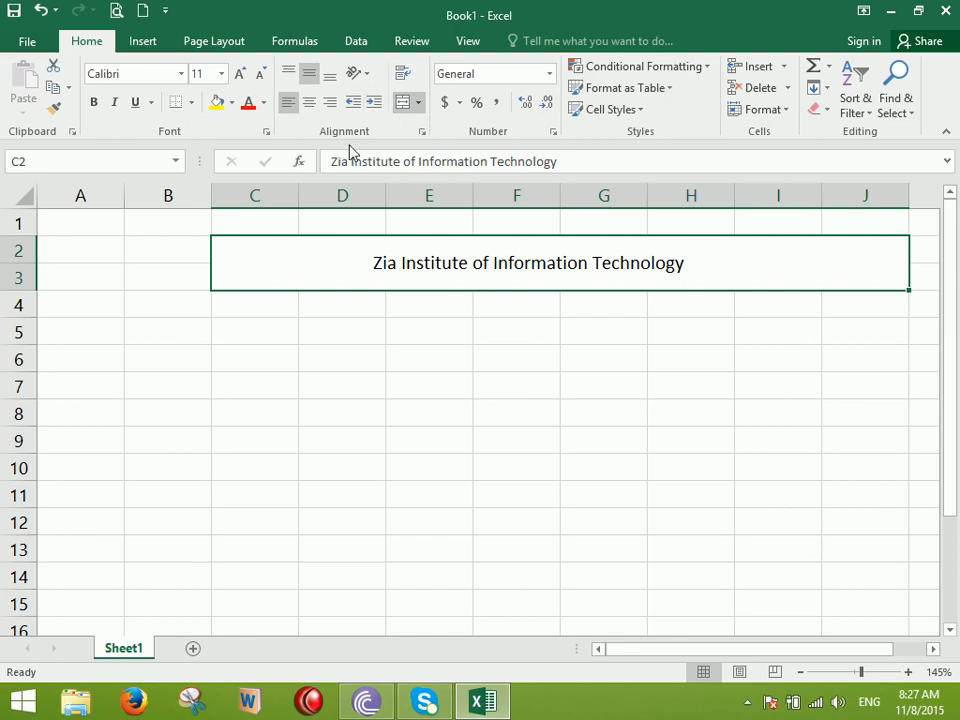
Enter headers ID, Name, Salary, Address, Phone, Country and Job Title across C5:I5
click(231, 329)
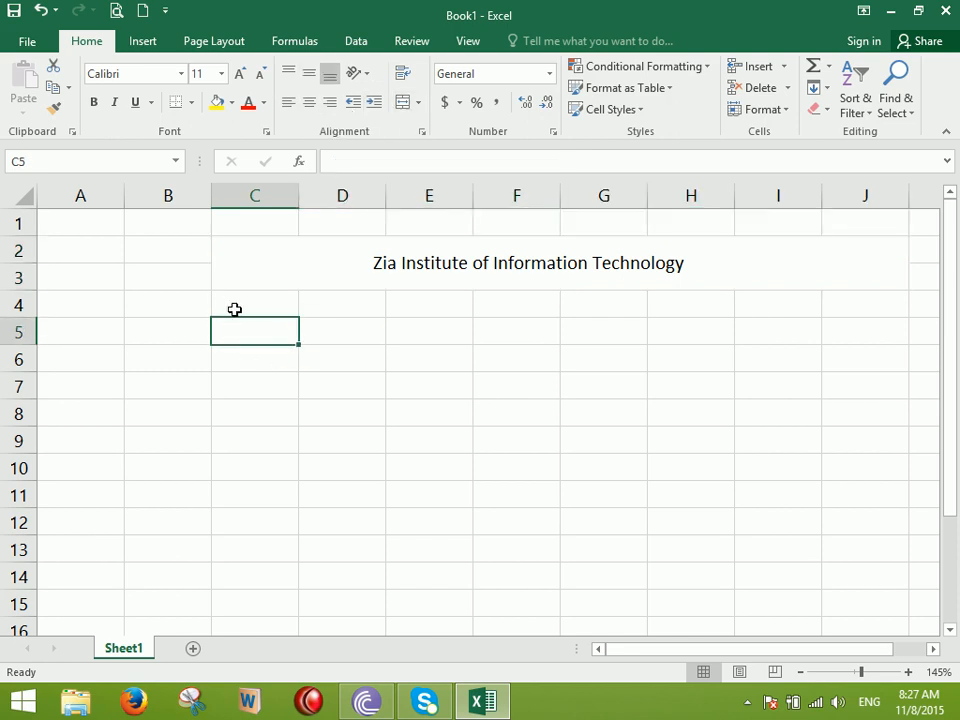
text(ID)
key(Tab)
text(Name)
key(Tab)
text(Salary)
key(Tab)
text(Address)
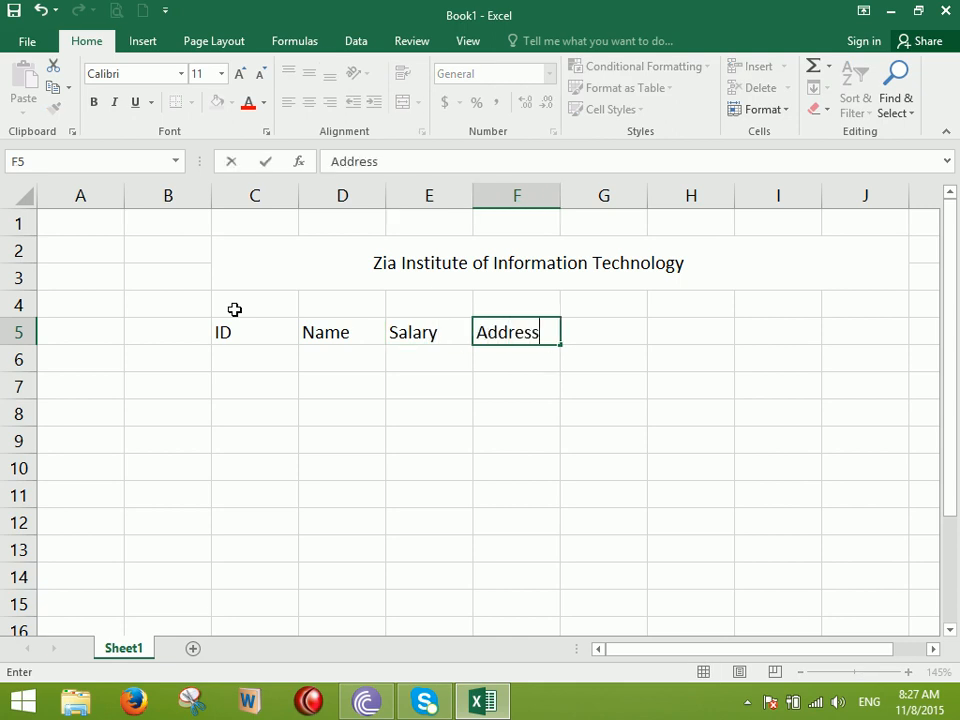
key(Tab)
text(Phone)
key(Tab)
text(Country)
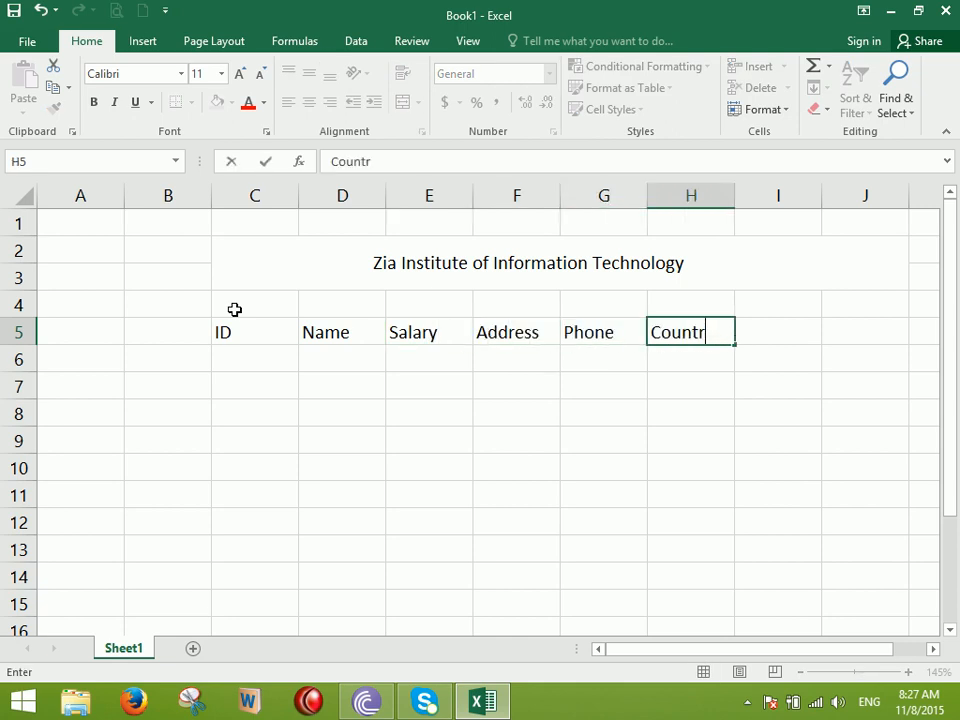
key(Tab)
text(Job Title)
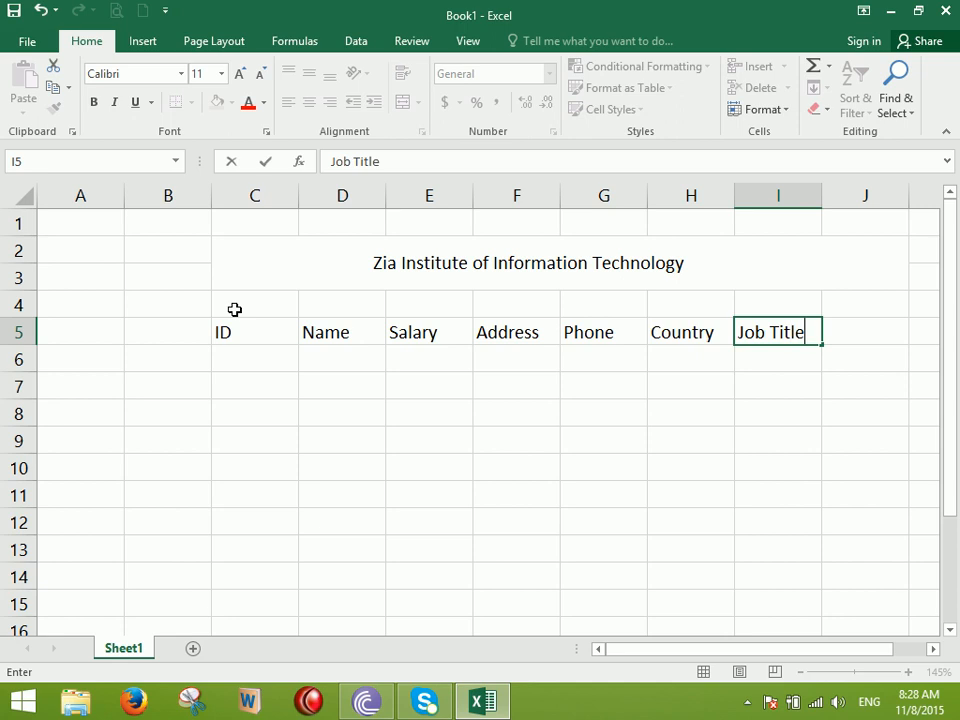
click(475, 256)
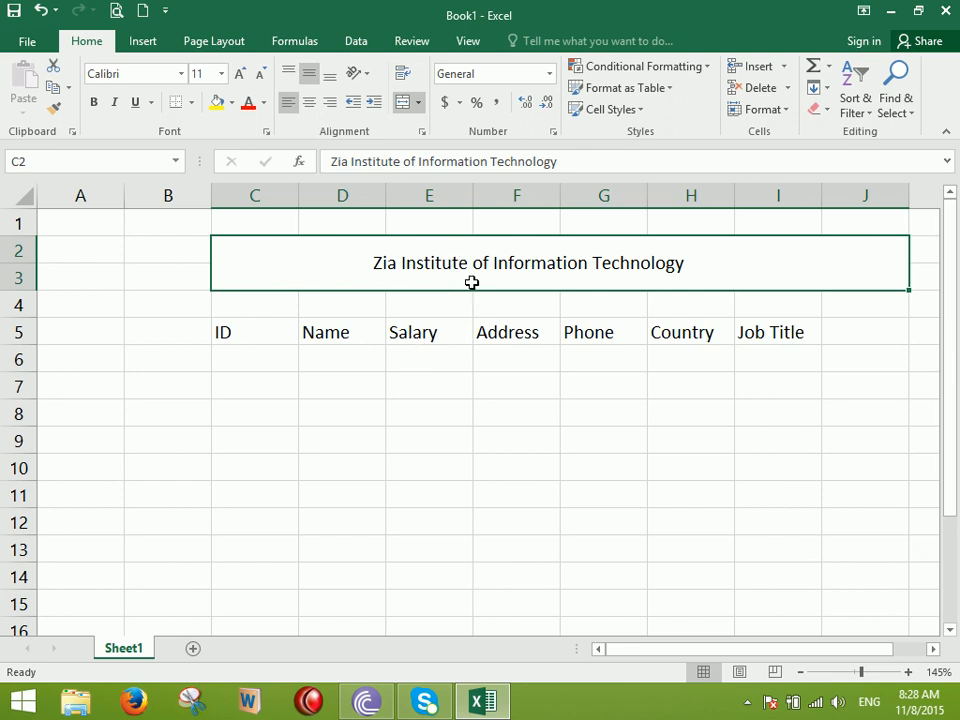
Merge each row of C8:J14 into one wide cell using Merge Across
click(419, 104)
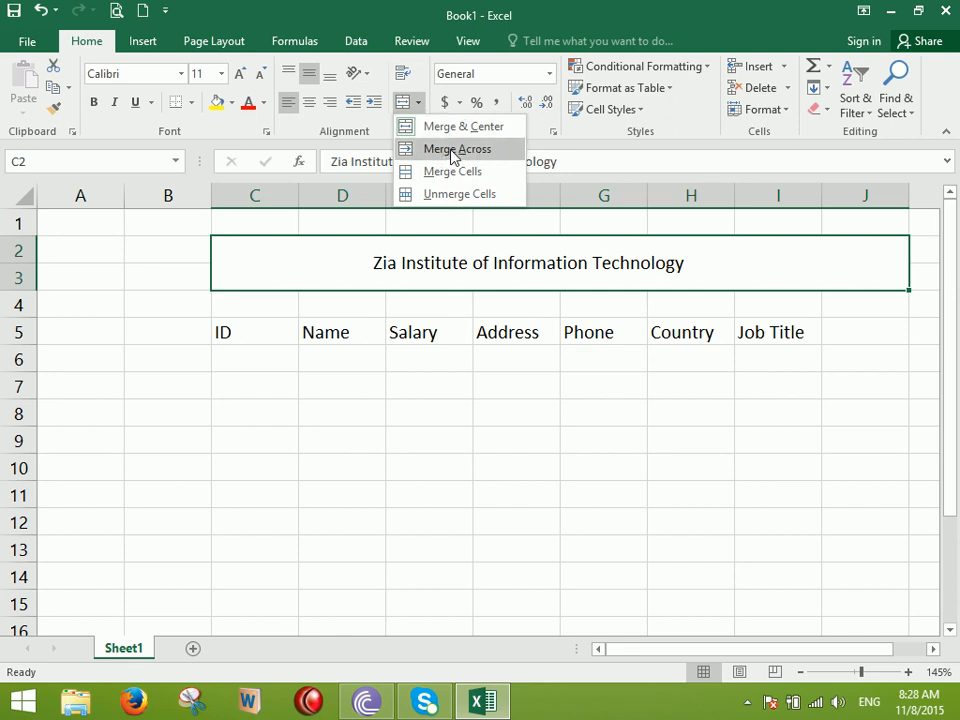
click(476, 469)
drag(257, 414, 828, 579)
click(419, 104)
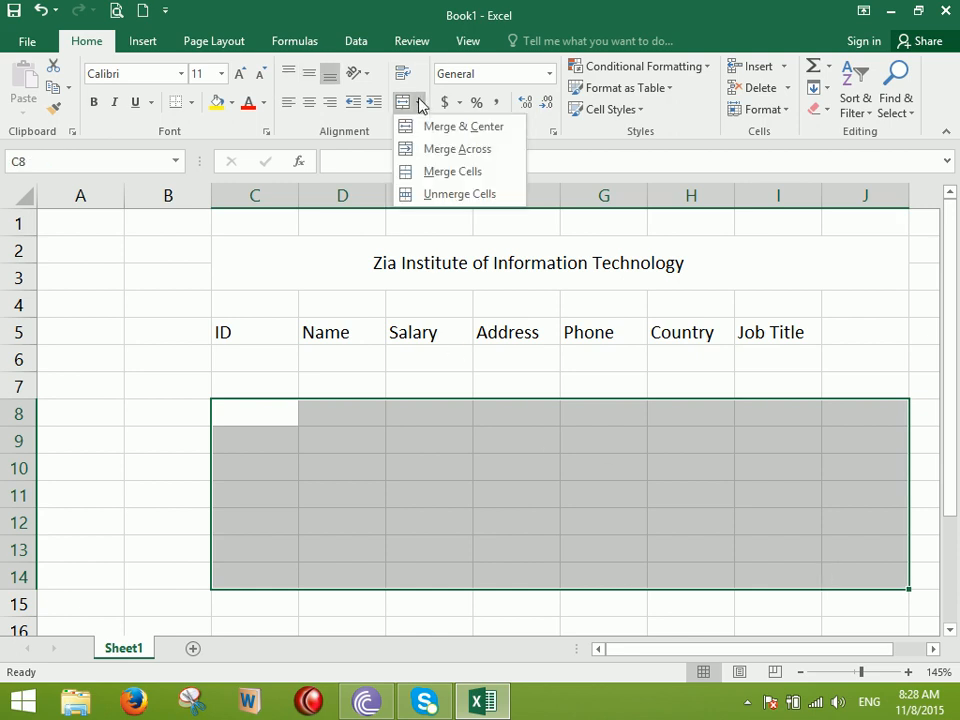
click(446, 150)
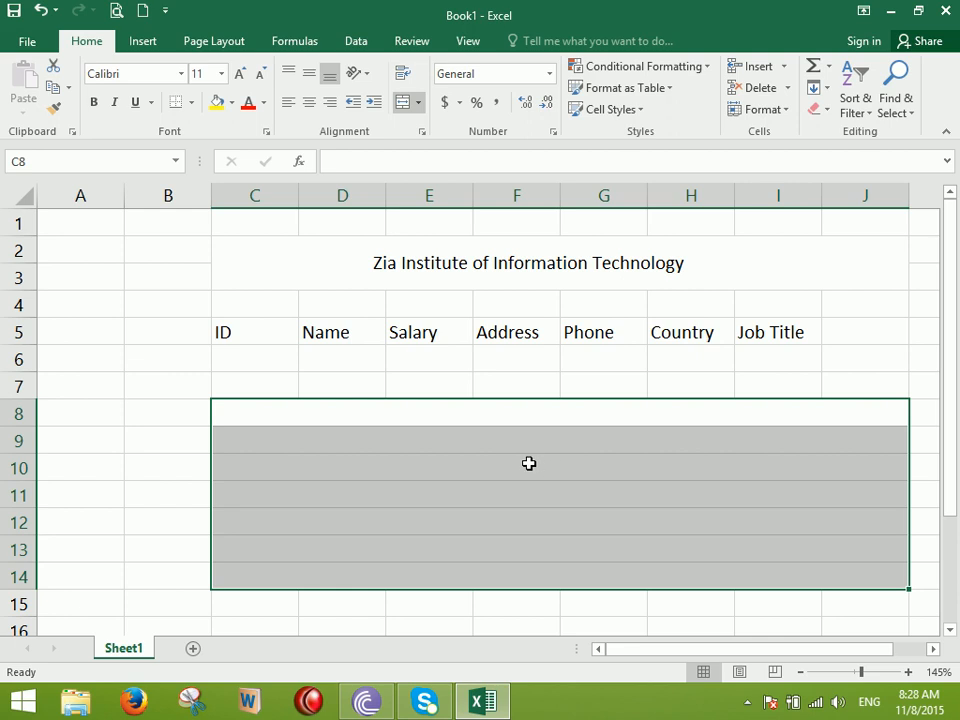
Apply All Borders to C8:J14 so lines separate each row
click(191, 102)
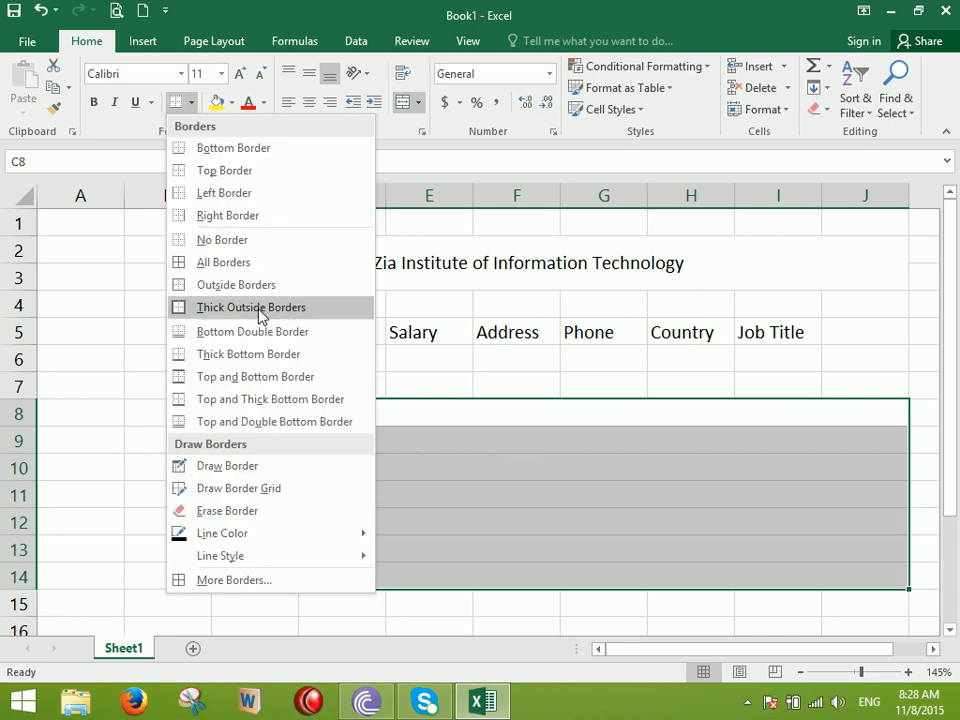
click(212, 262)
click(167, 435)
drag(342, 413, 386, 576)
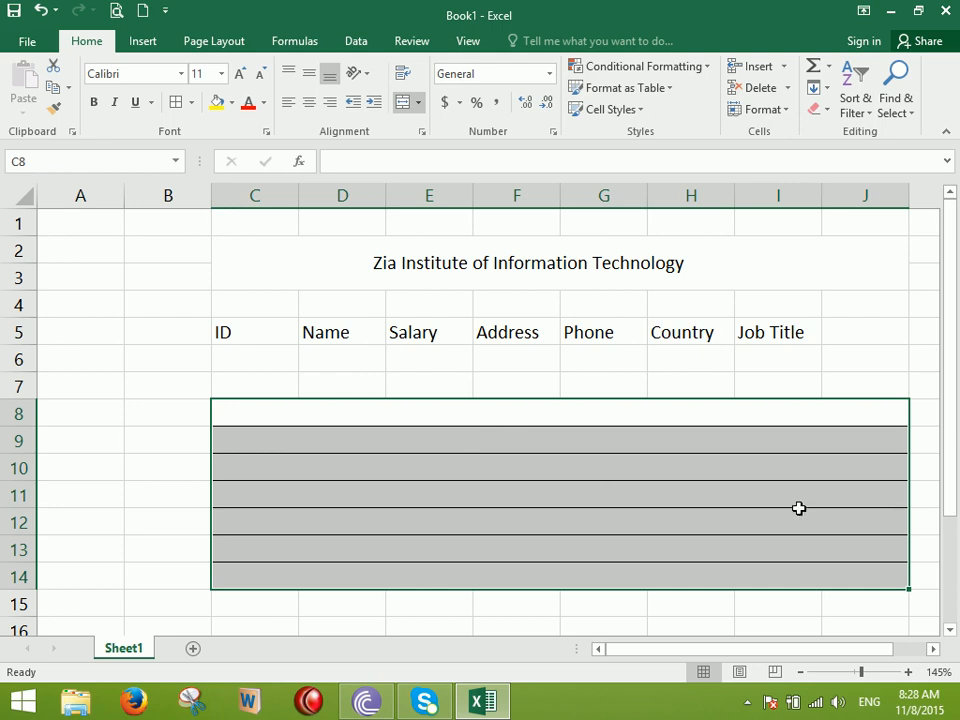
scroll(688, 443, down, 3)
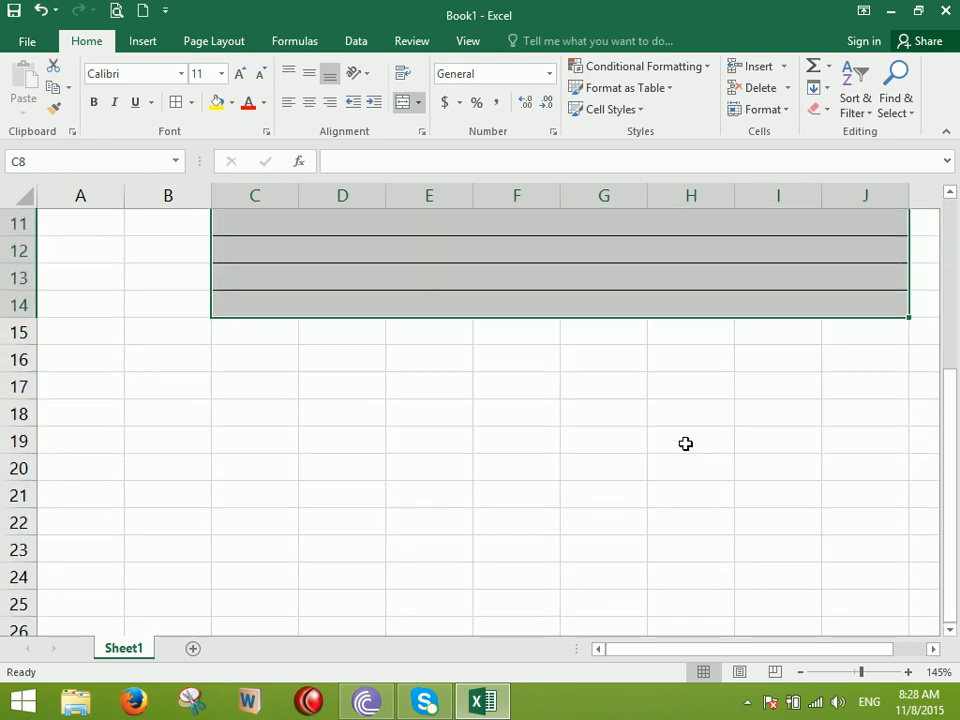
Merge columns C and D across in each of rows 16 to 19
drag(255, 358, 342, 428)
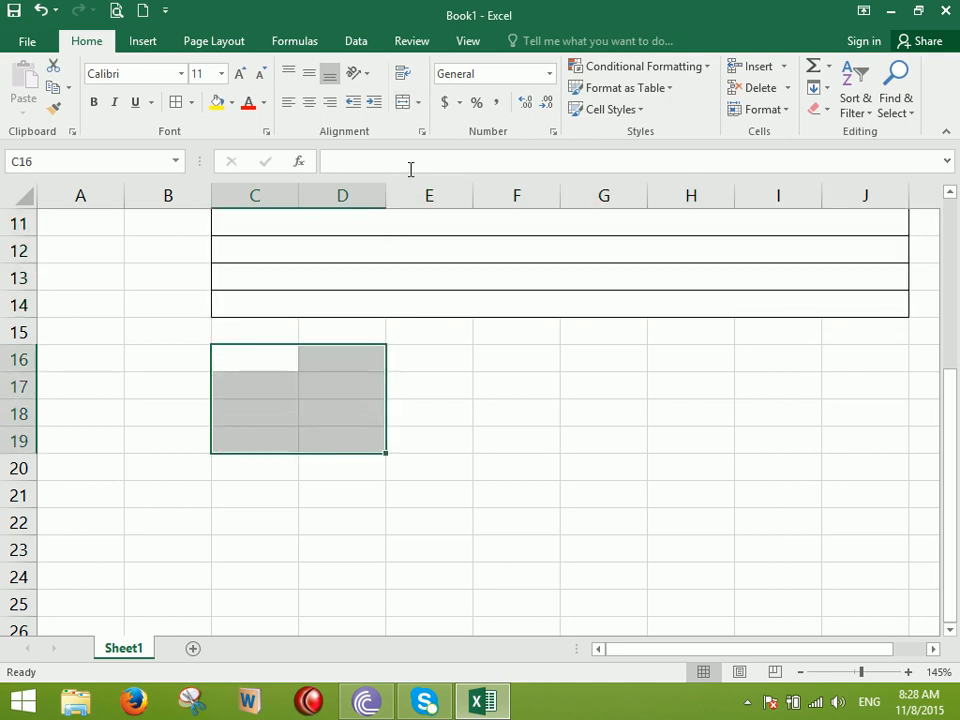
click(418, 102)
click(424, 160)
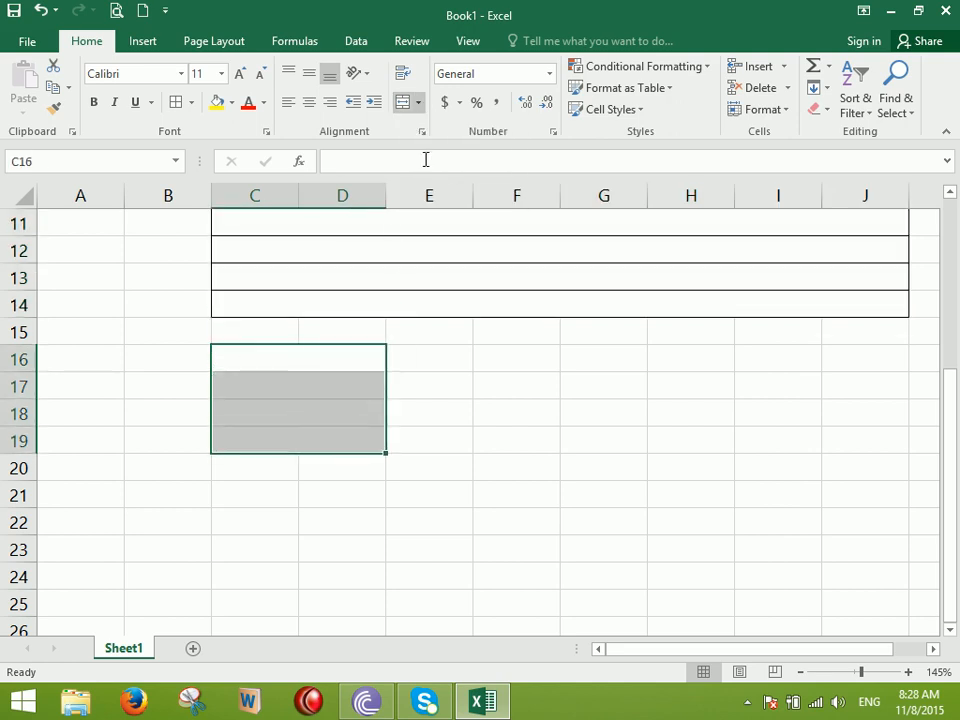
click(461, 433)
Give the merged C16:D19 rows black borders, then select the C21:J23 block
drag(311, 346, 317, 437)
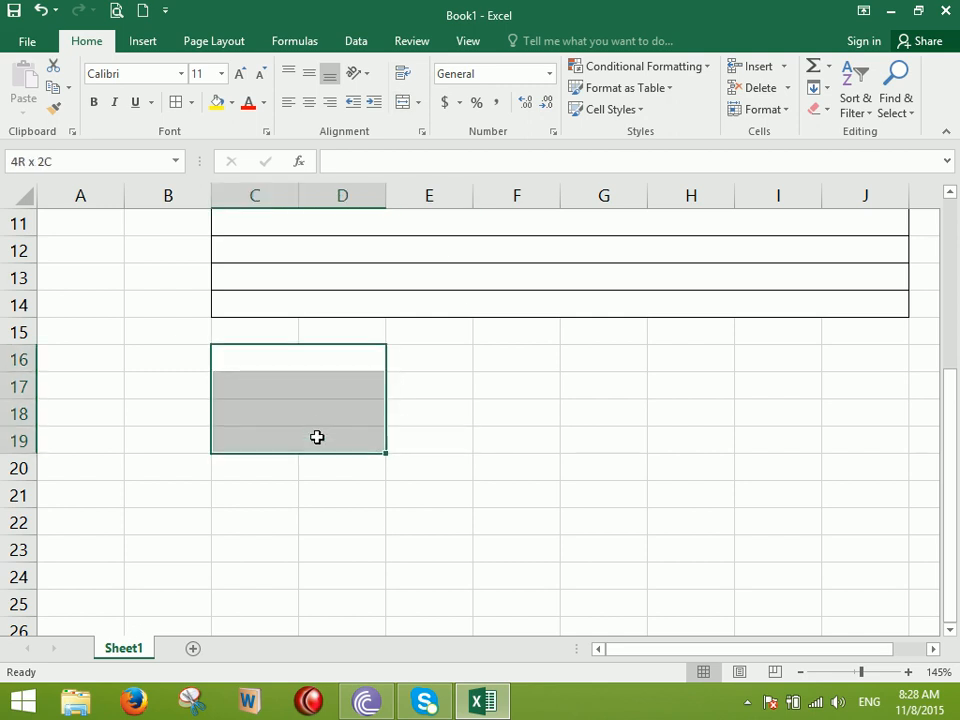
click(175, 102)
click(467, 435)
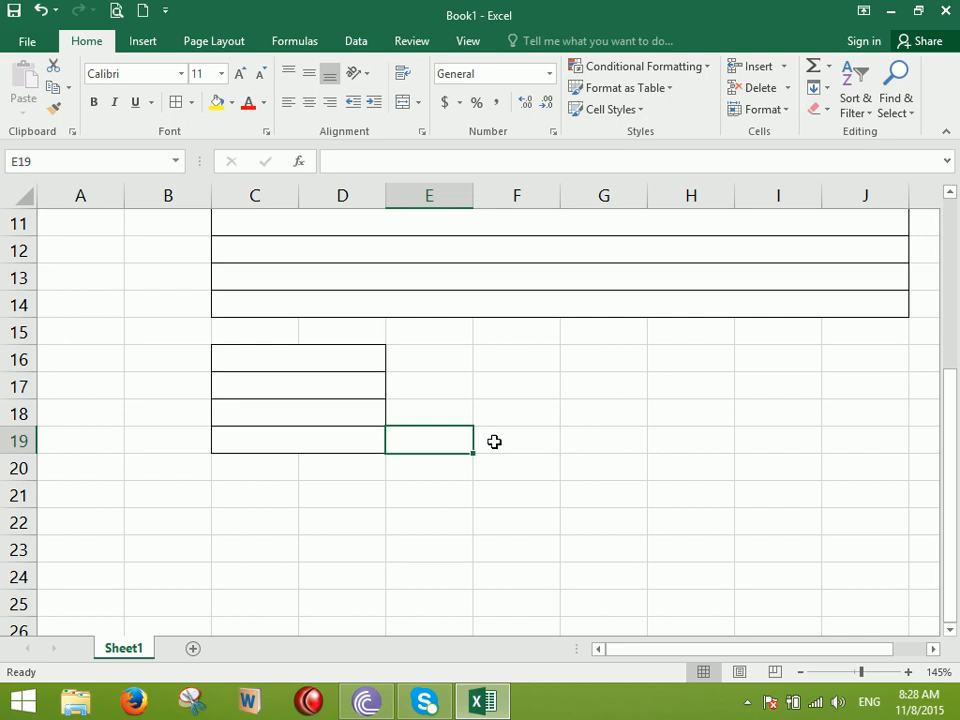
click(418, 103)
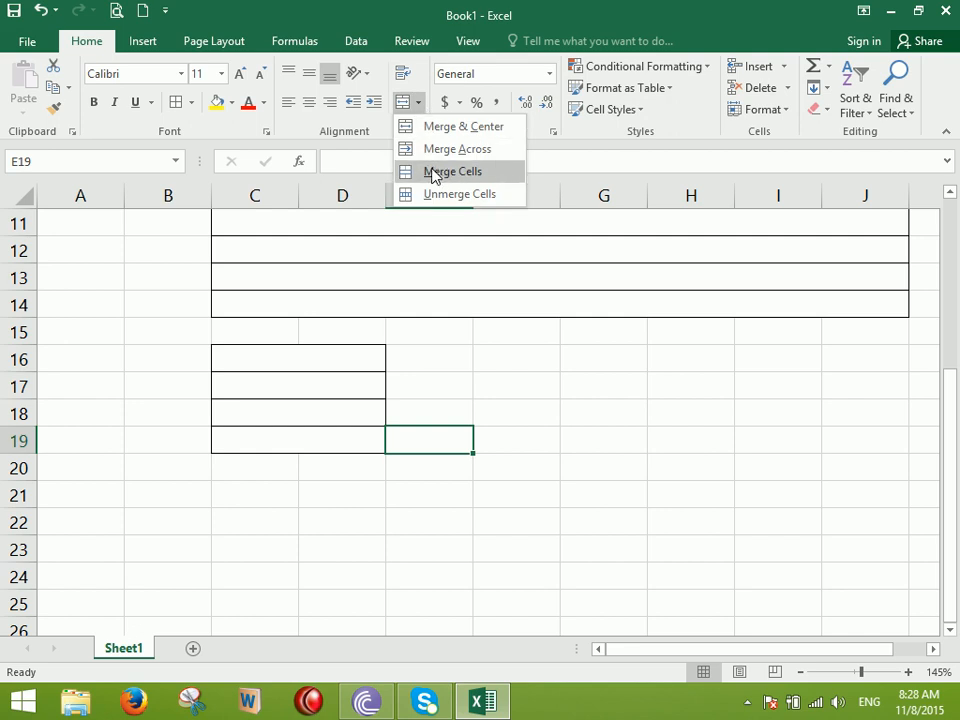
click(567, 474)
drag(284, 492, 826, 555)
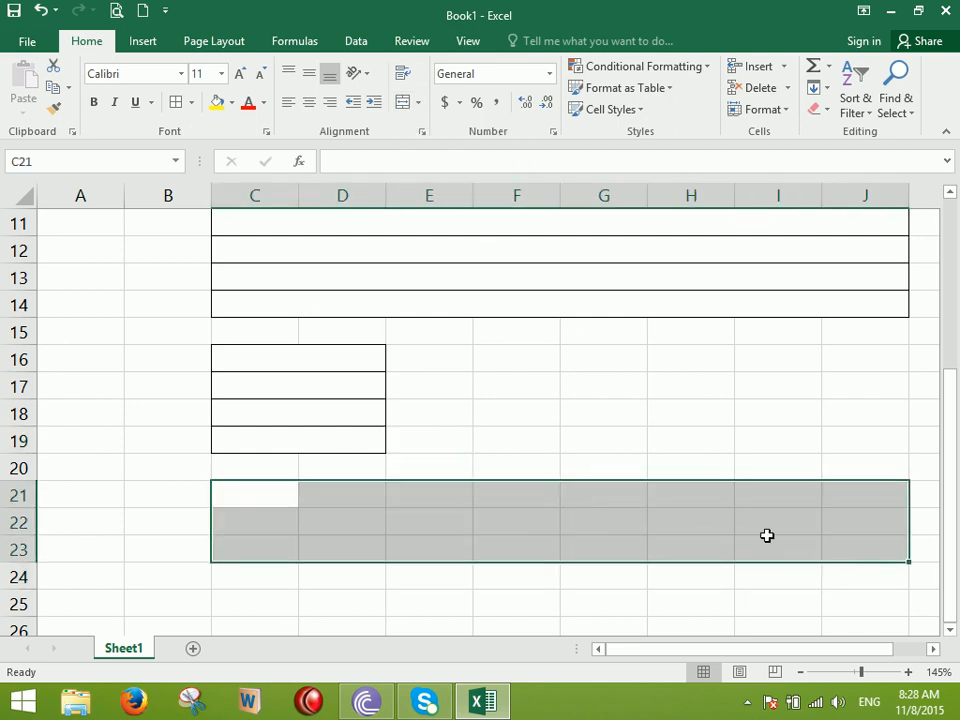
Merge C21:J23 into a single cell and enter the test text 'sdsdssdd'
click(419, 103)
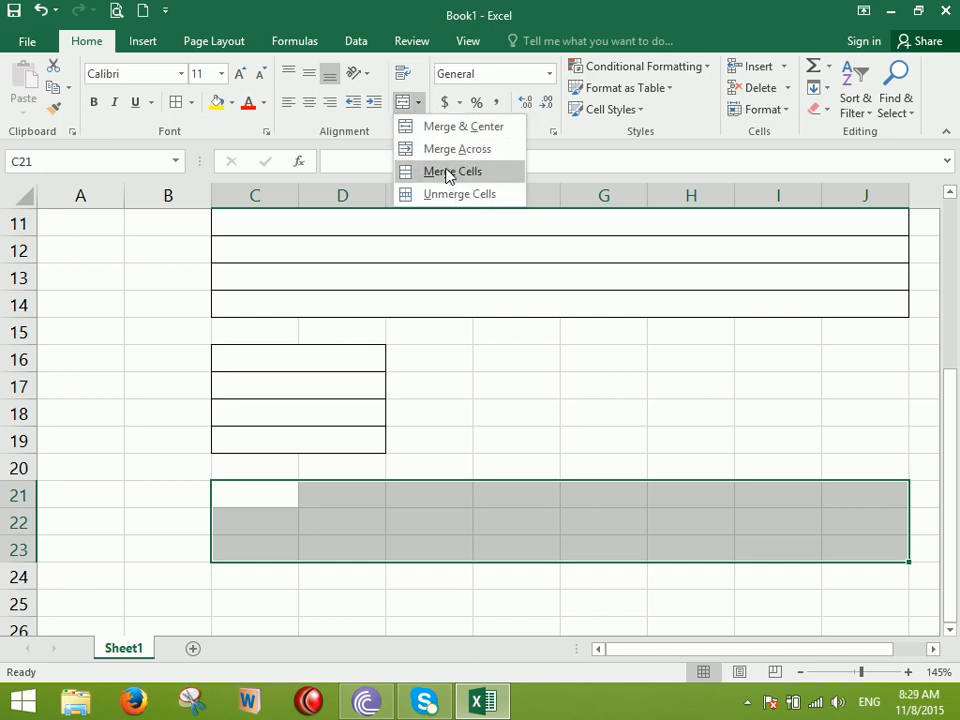
click(446, 171)
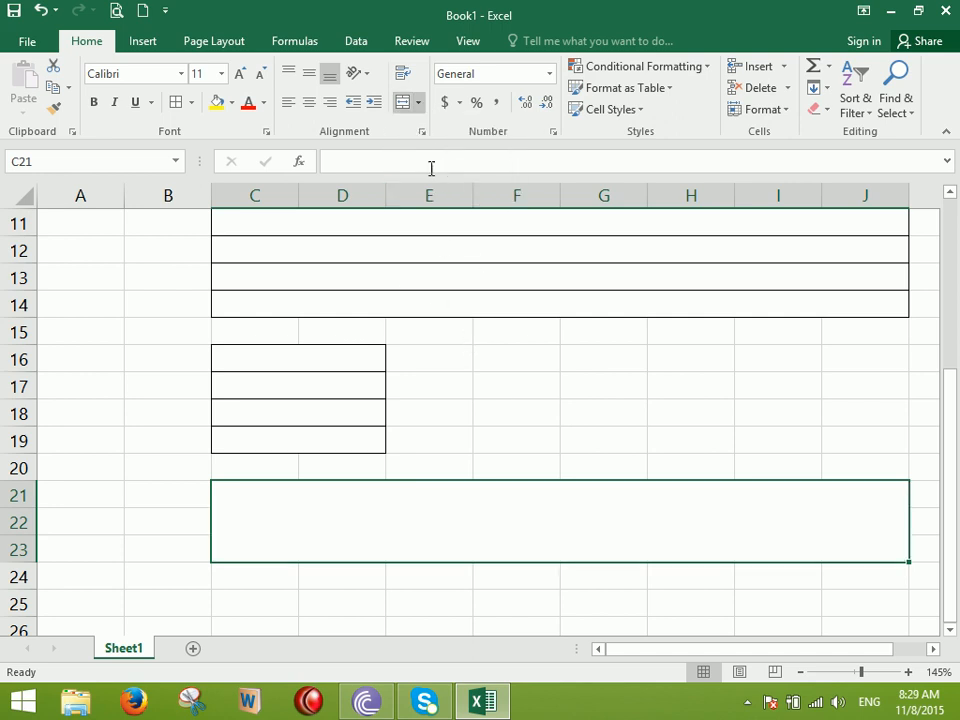
click(419, 104)
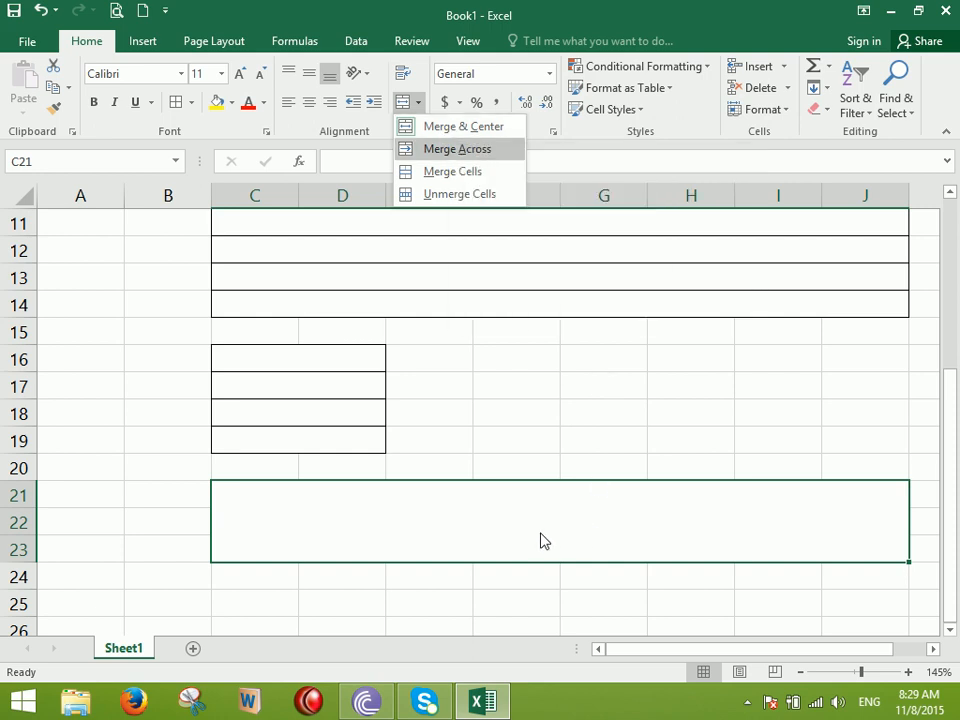
click(487, 513)
text(sdsdssdd)
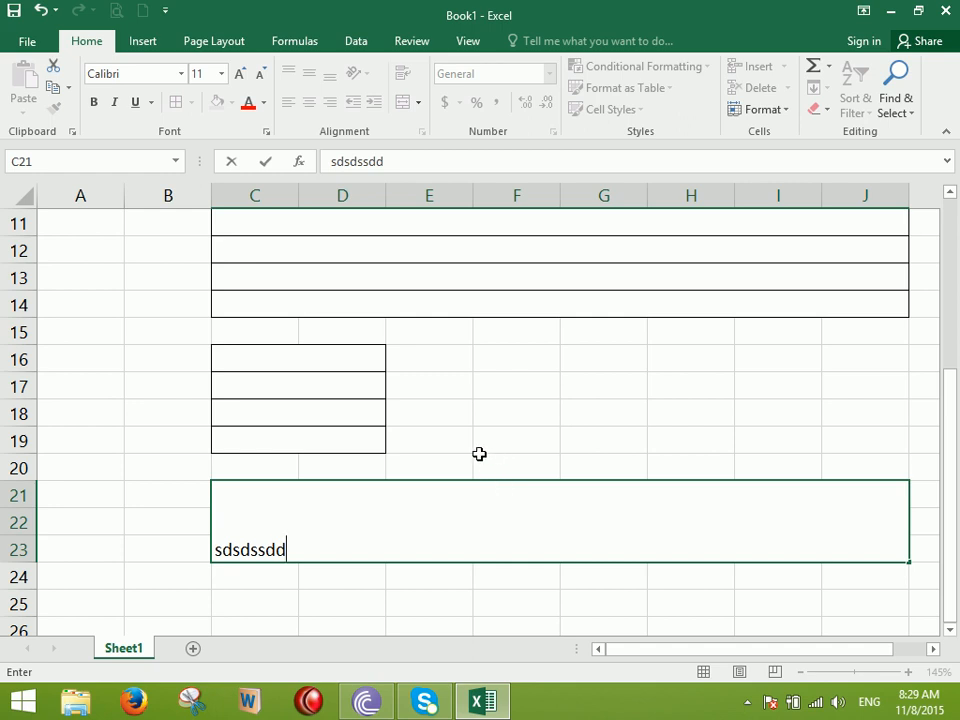
click(582, 404)
Unmerge the C21:J23 block back into separate cells
click(510, 525)
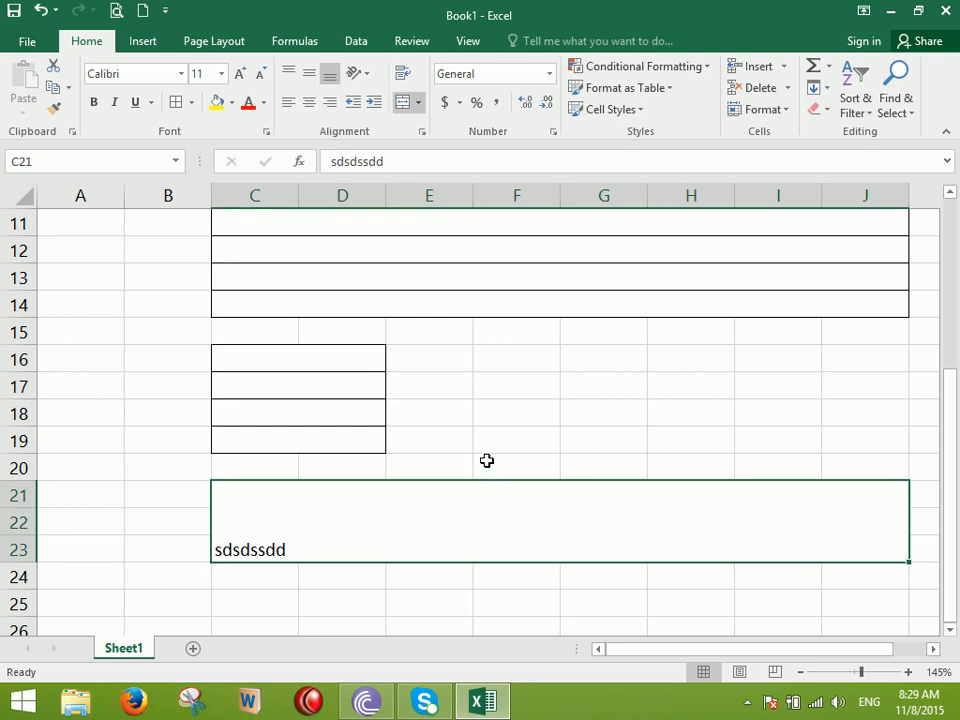
click(419, 104)
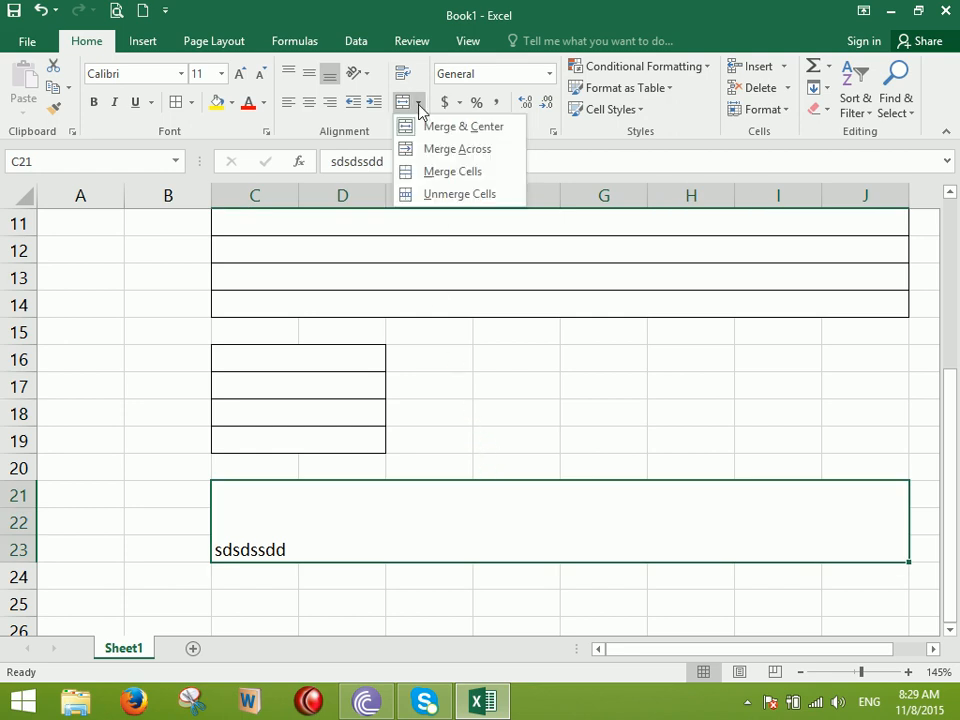
click(455, 194)
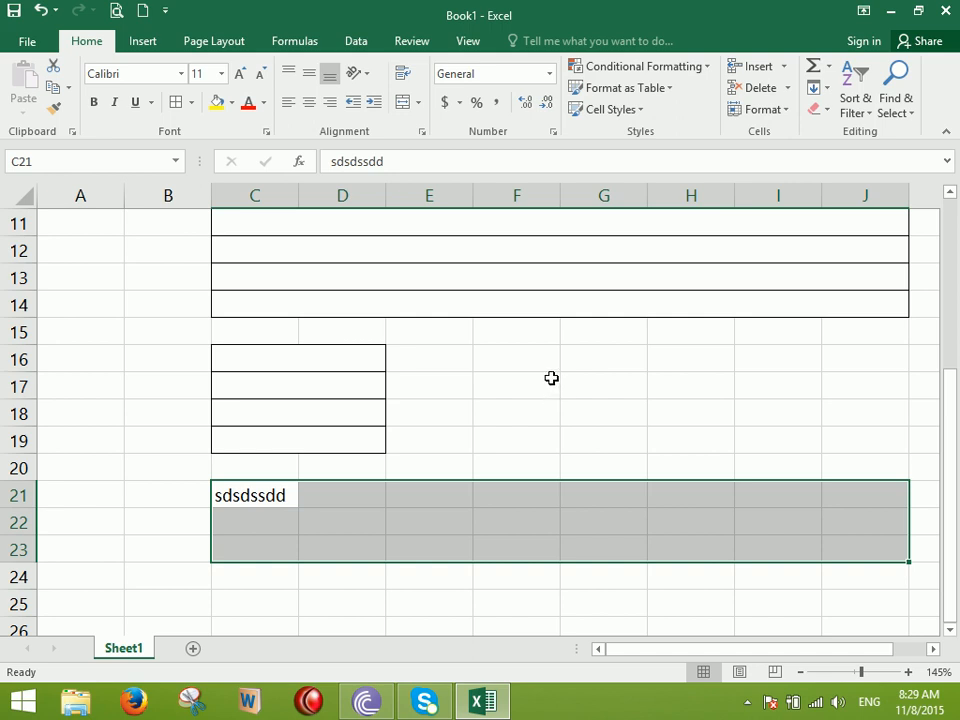
Tilt the ID-to-Job Title headers counterclockwise, then angle them clockwise instead
scroll(544, 383, up, 4)
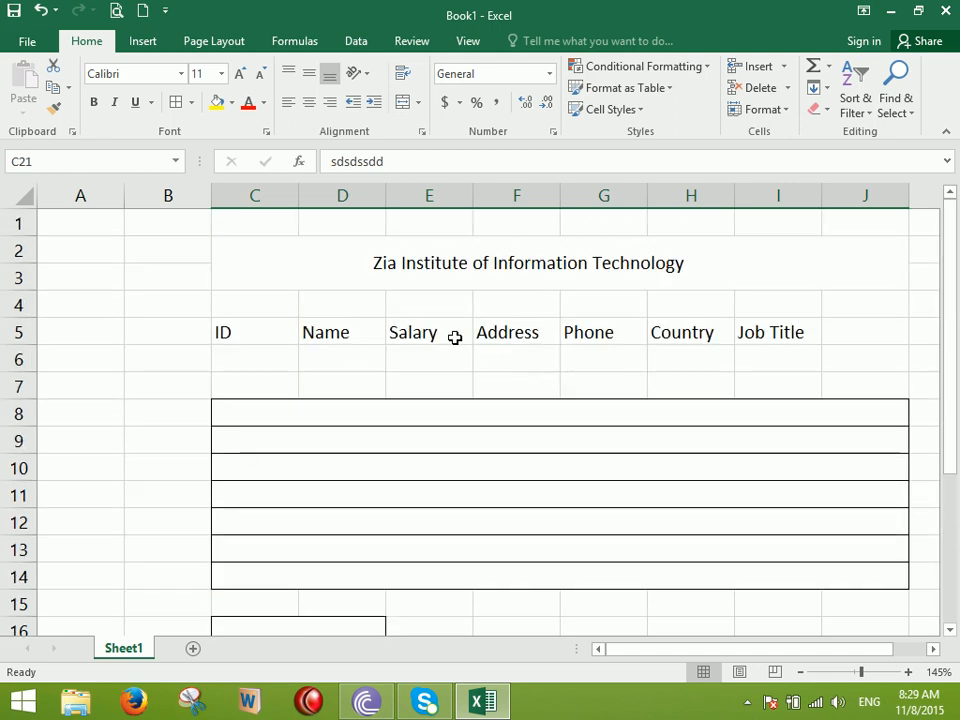
click(366, 76)
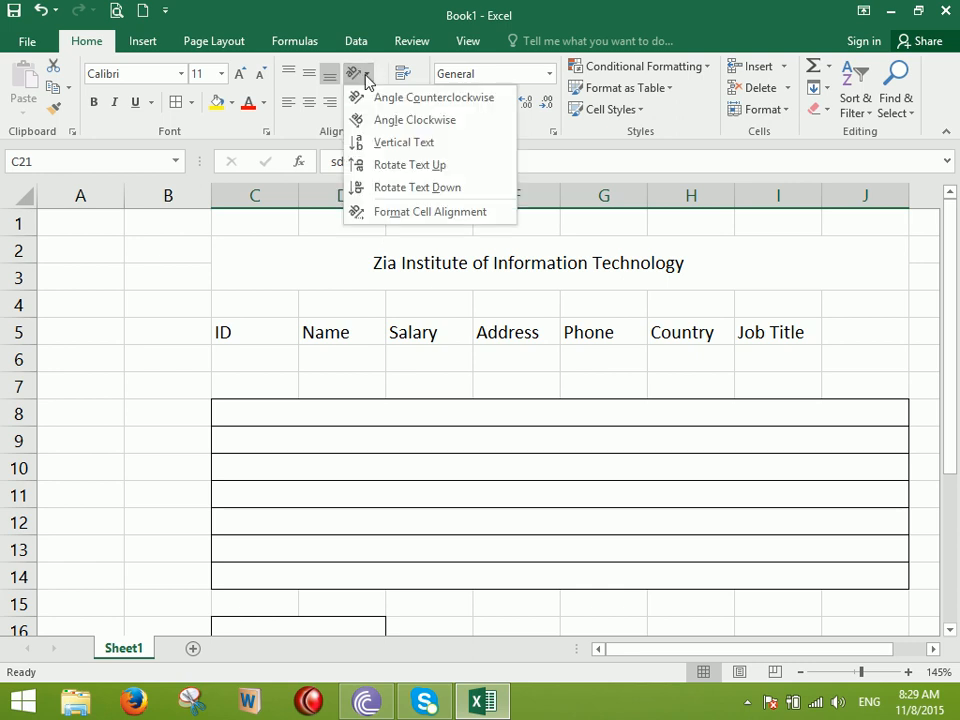
click(477, 428)
drag(275, 328, 795, 336)
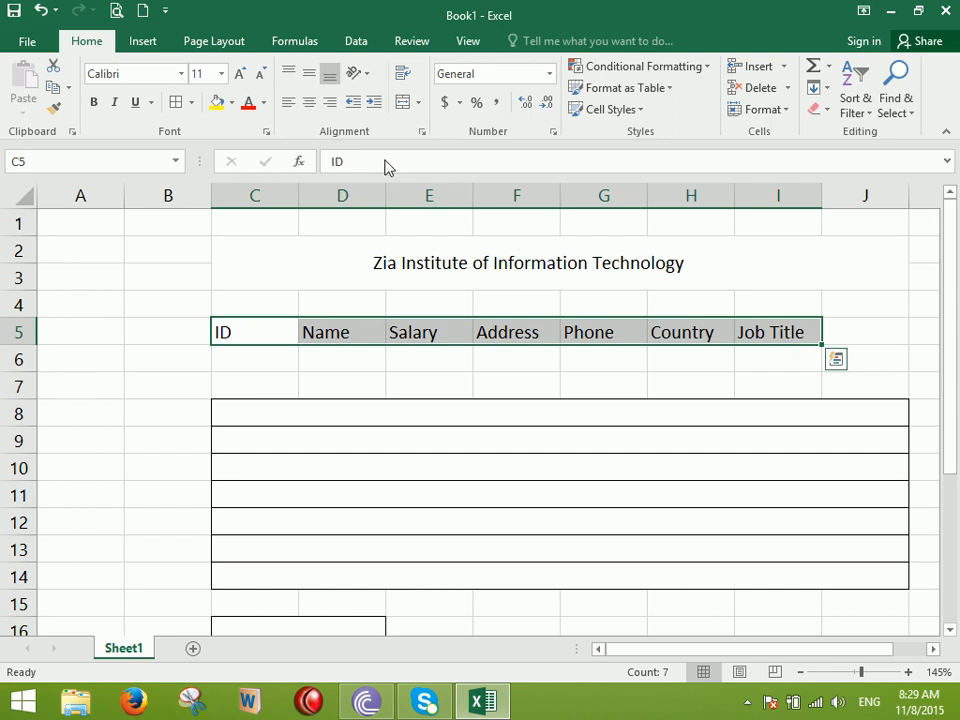
click(358, 74)
click(372, 94)
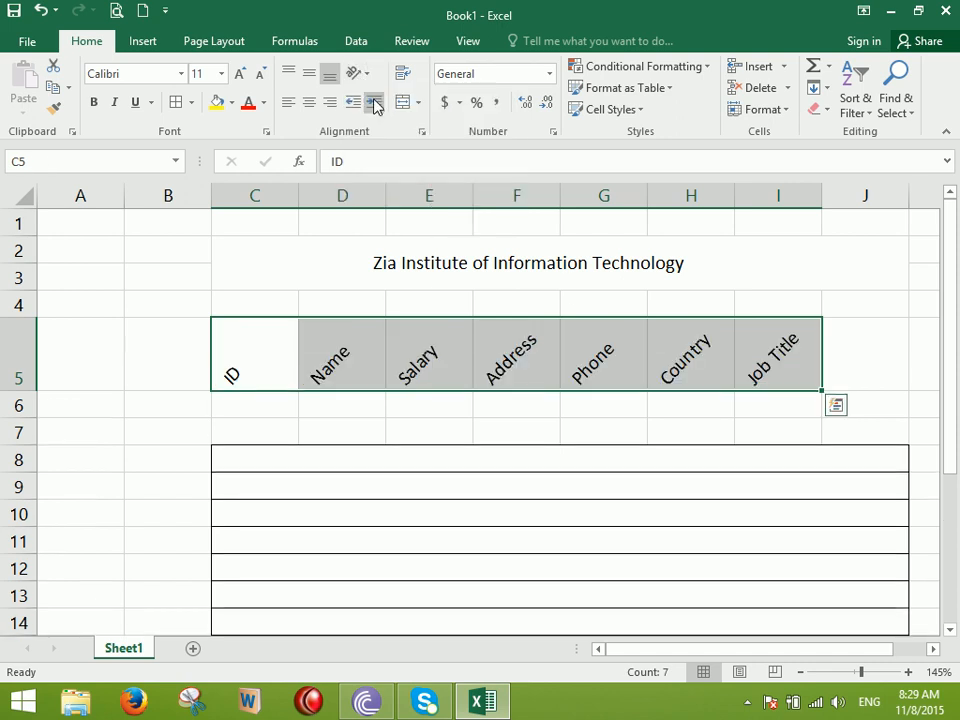
click(358, 74)
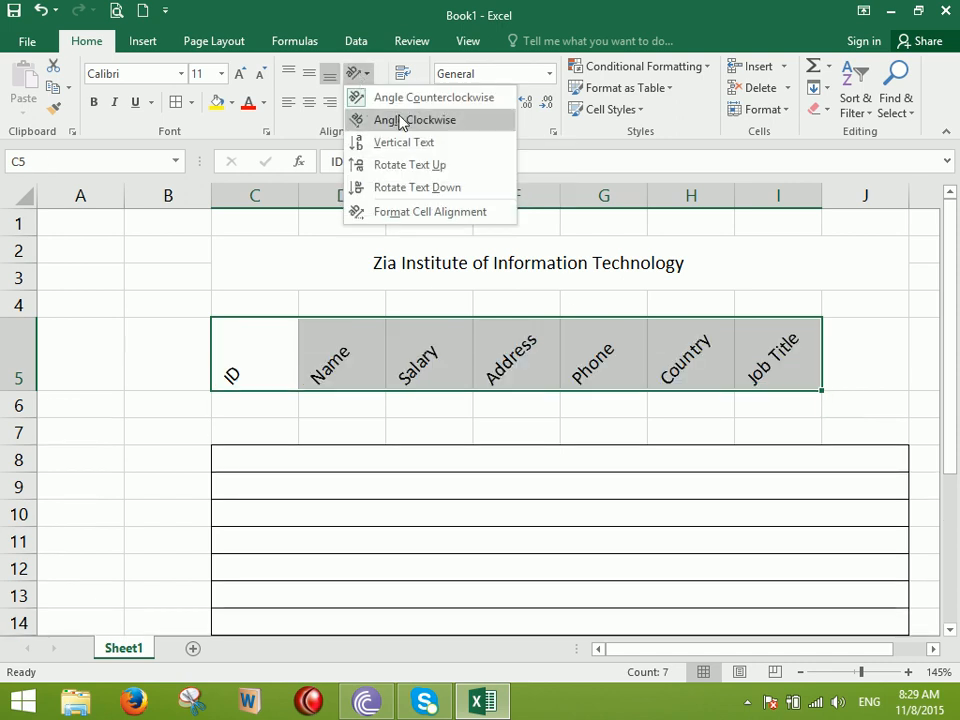
click(395, 120)
Try Vertical Text and Rotate Text Up, finishing with Rotate Text Down on the headers
click(361, 77)
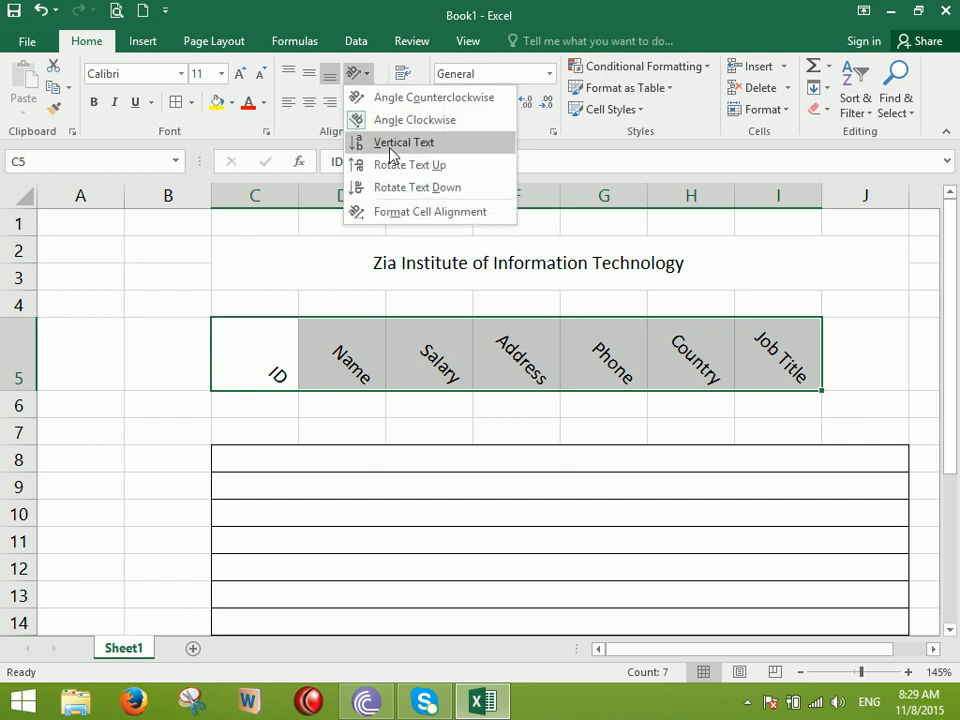
click(386, 140)
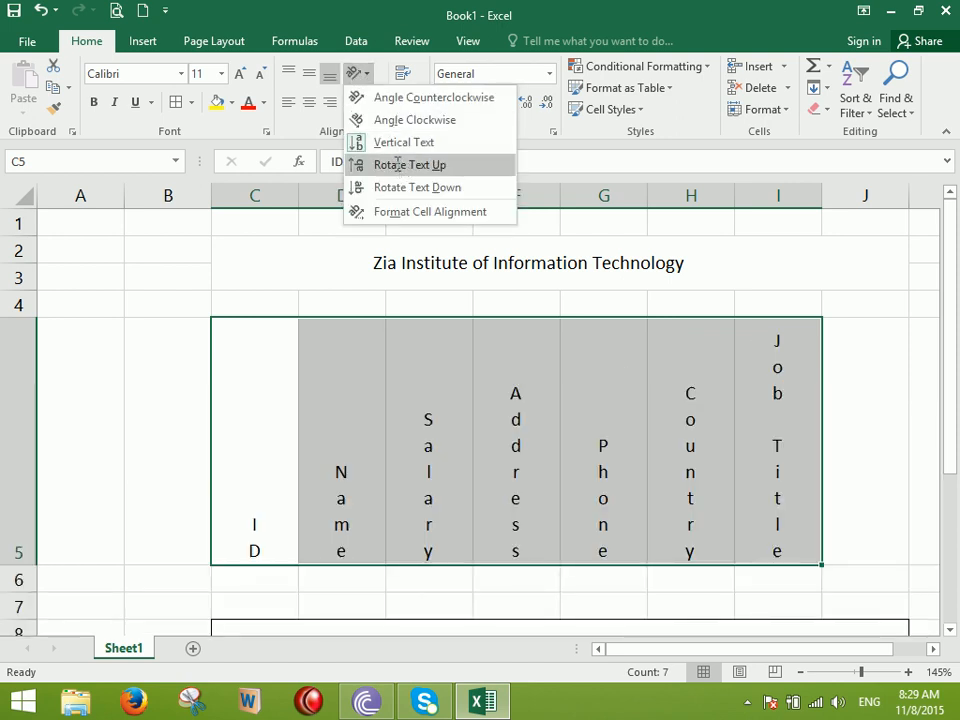
click(396, 165)
click(362, 73)
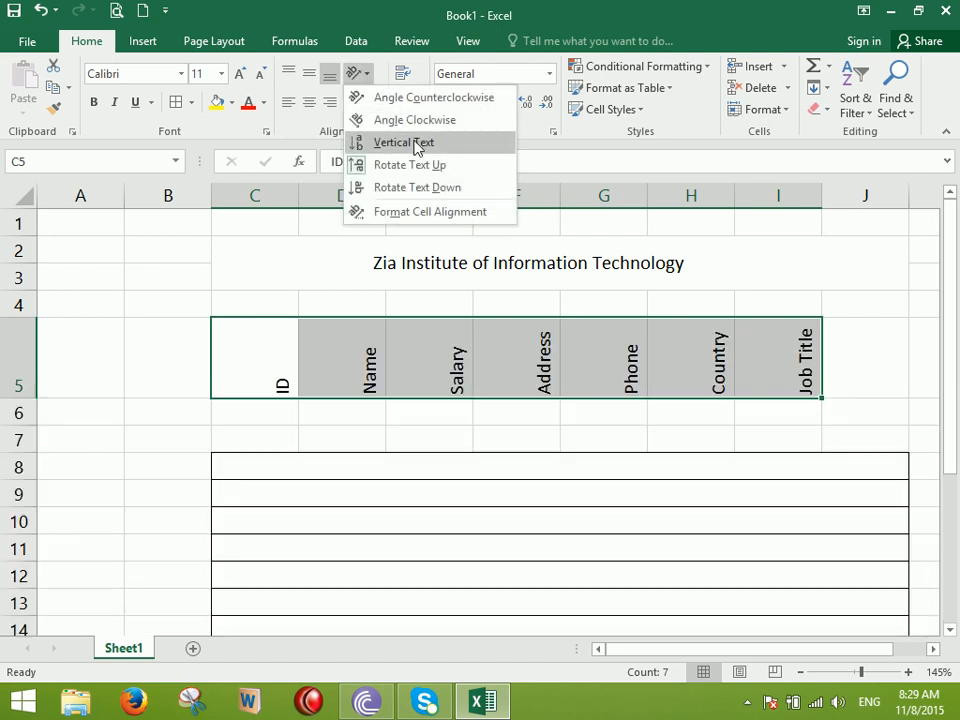
click(410, 187)
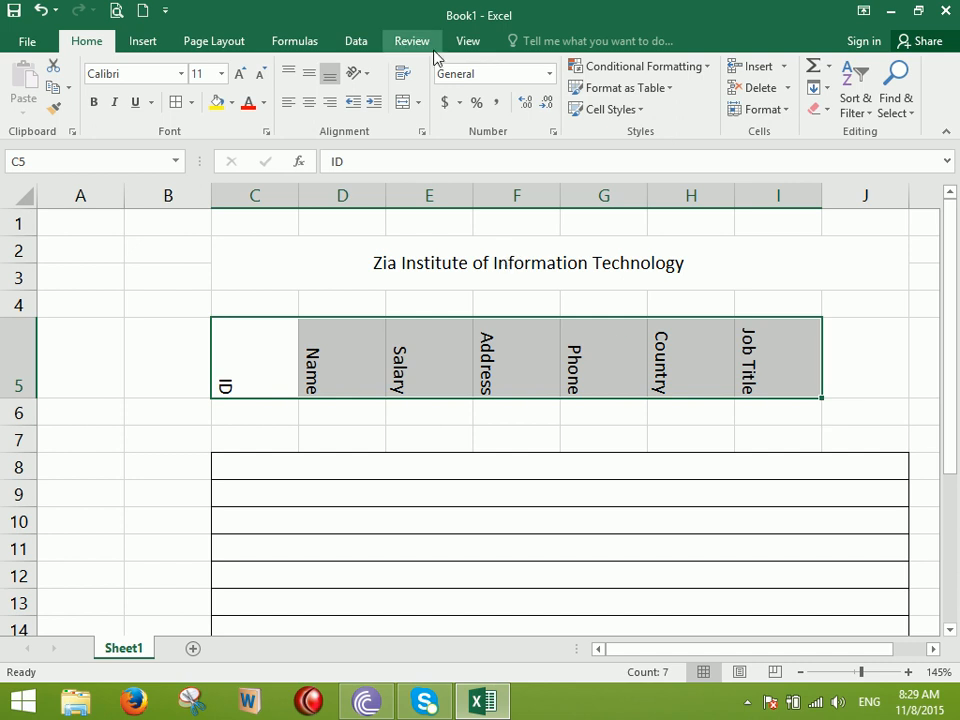
Open Format Cell Alignment for the row 5 headers, waiting for the frozen Excel to respond
click(358, 73)
click(417, 214)
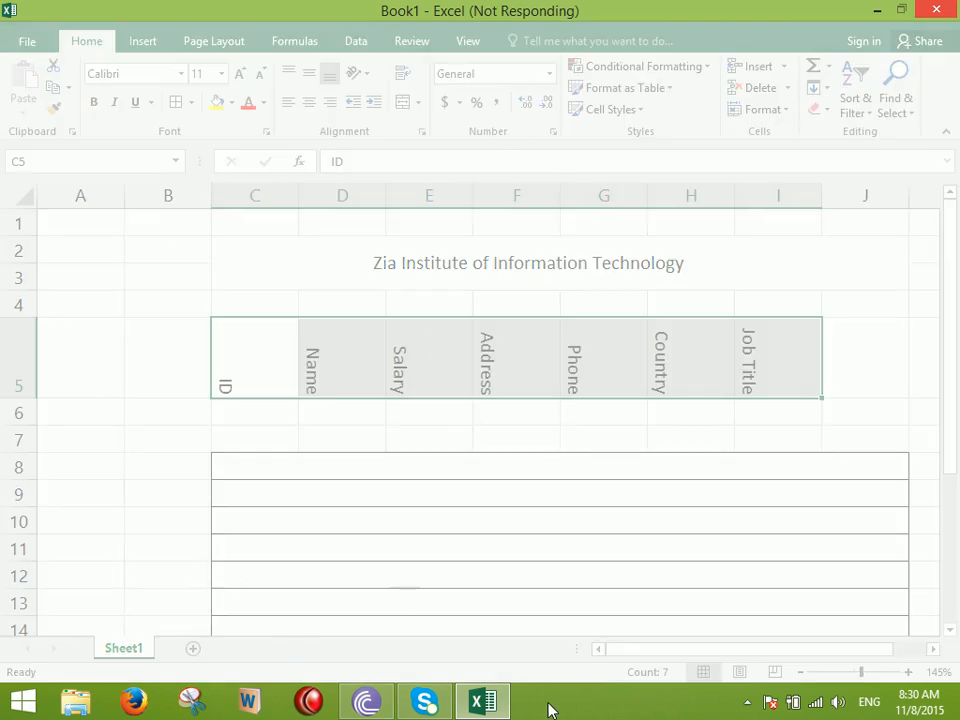
click(490, 702)
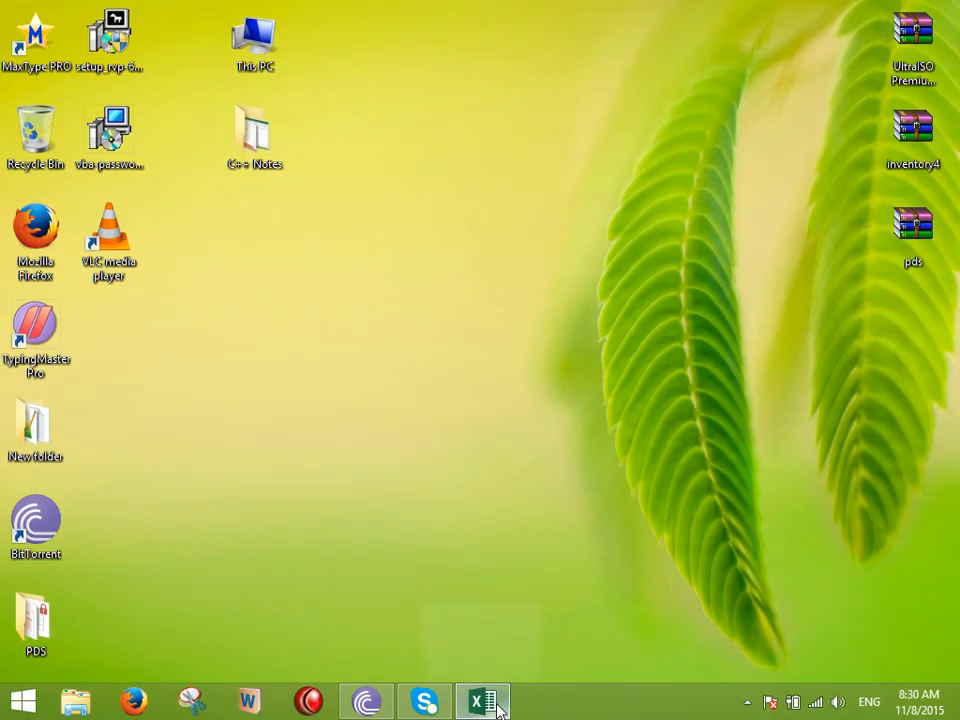
click(497, 704)
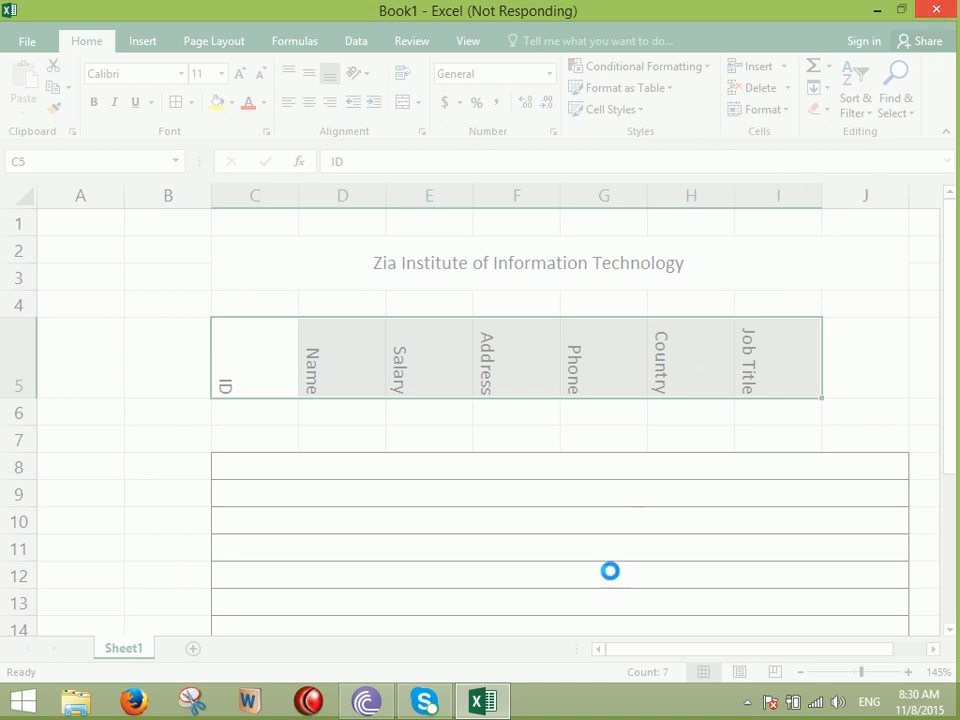
click(456, 437)
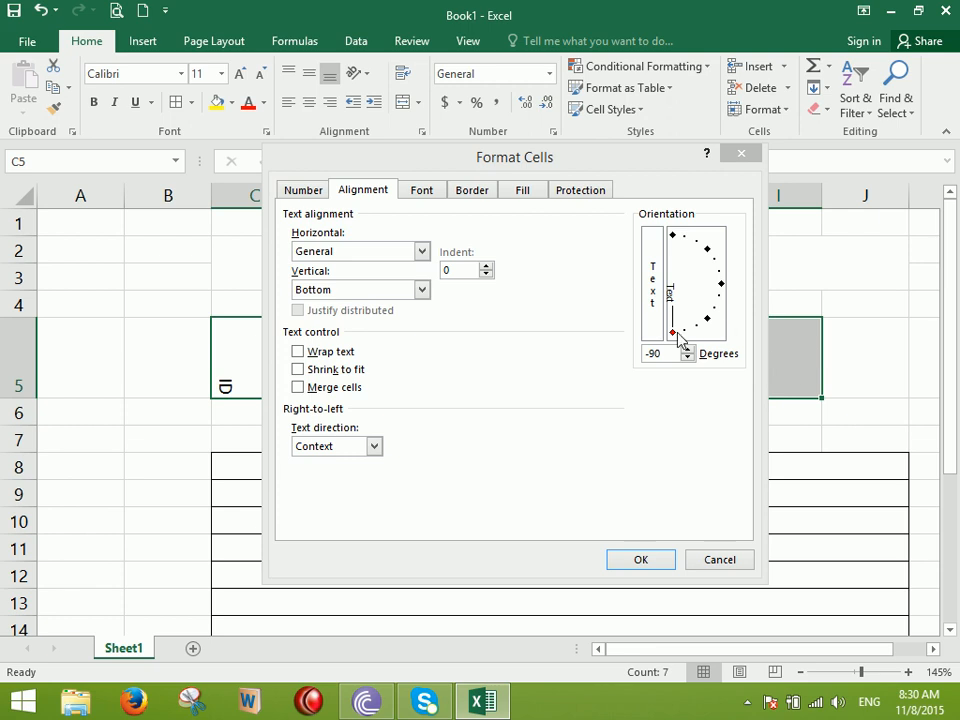
Angle the row 5 headers at 45 degrees, then reset their orientation to 0 degrees
drag(671, 337, 710, 256)
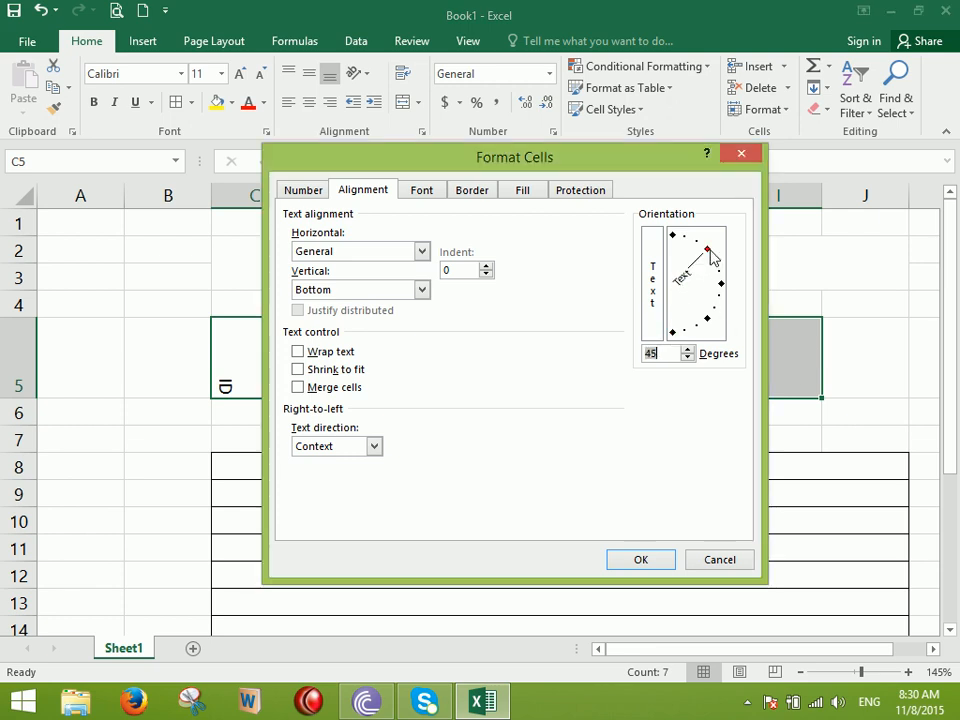
click(660, 564)
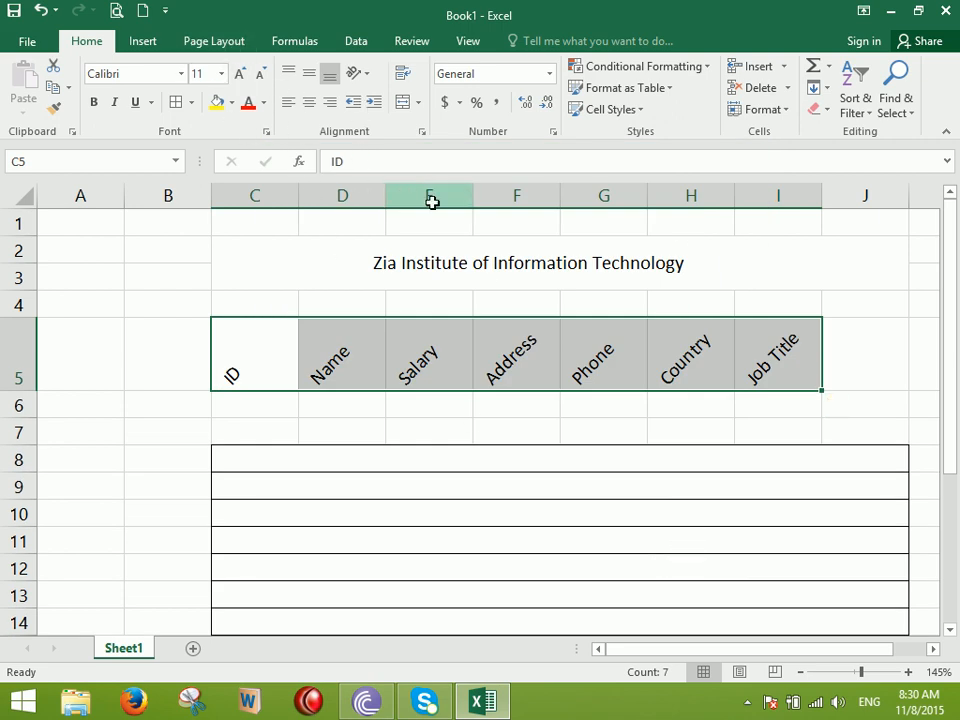
click(357, 75)
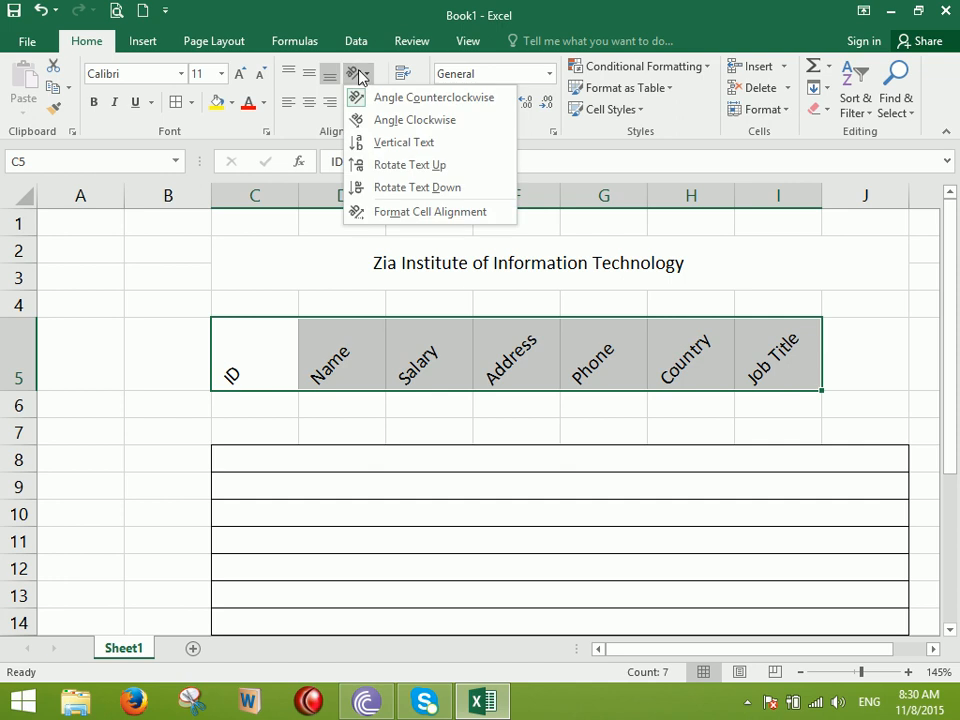
click(432, 213)
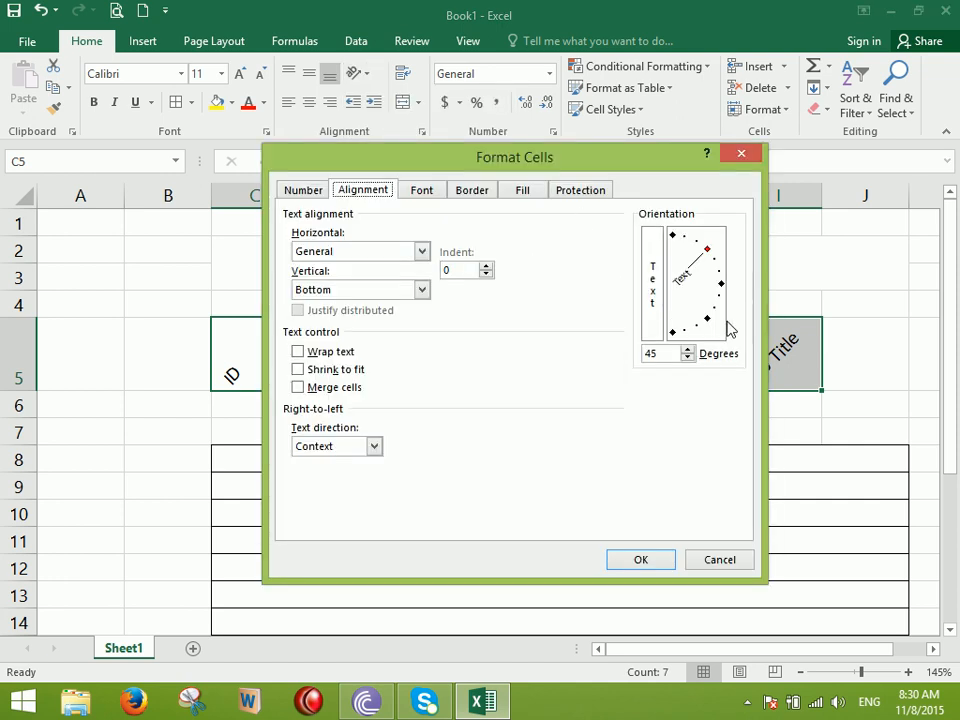
drag(665, 353, 623, 358)
text(0)
click(650, 559)
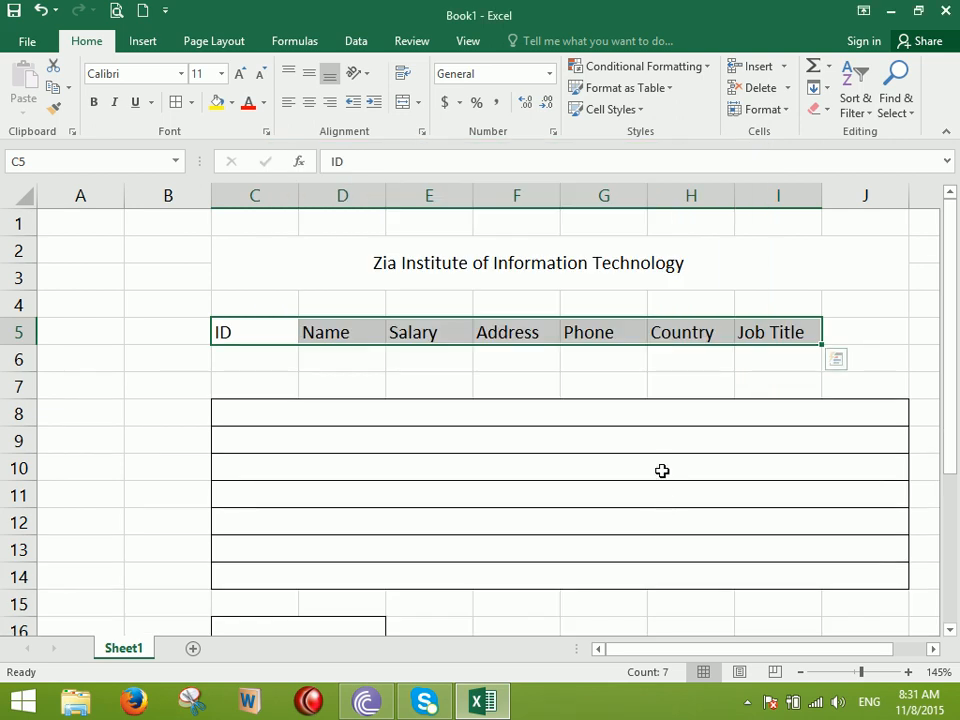
In workbook Book2, enter headings ID, Name, Salary and Address across C5:F5
click(146, 17)
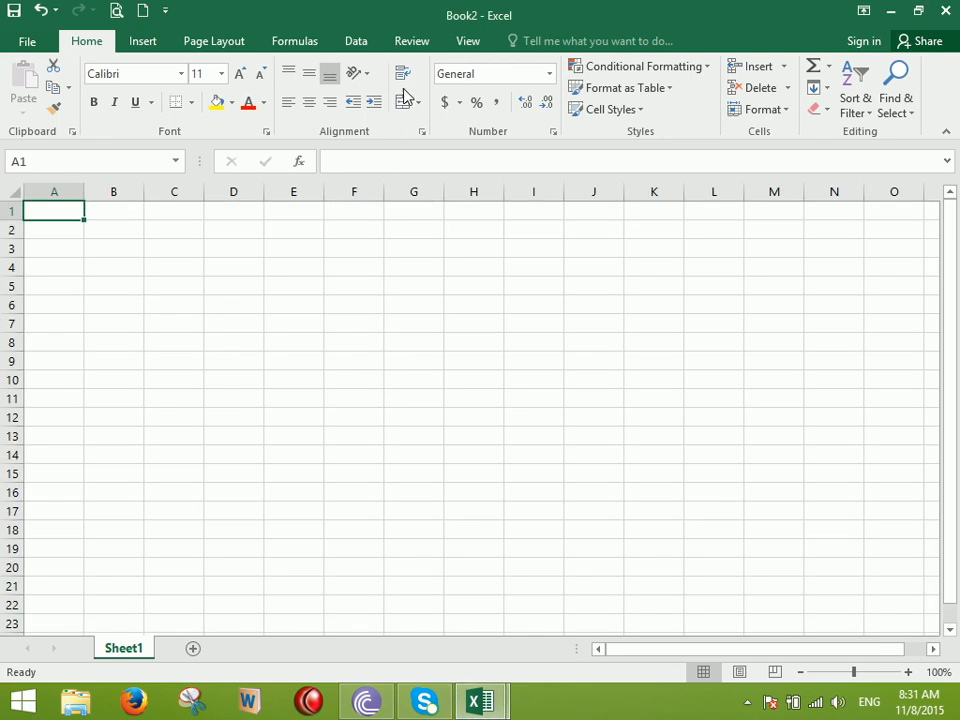
click(292, 288)
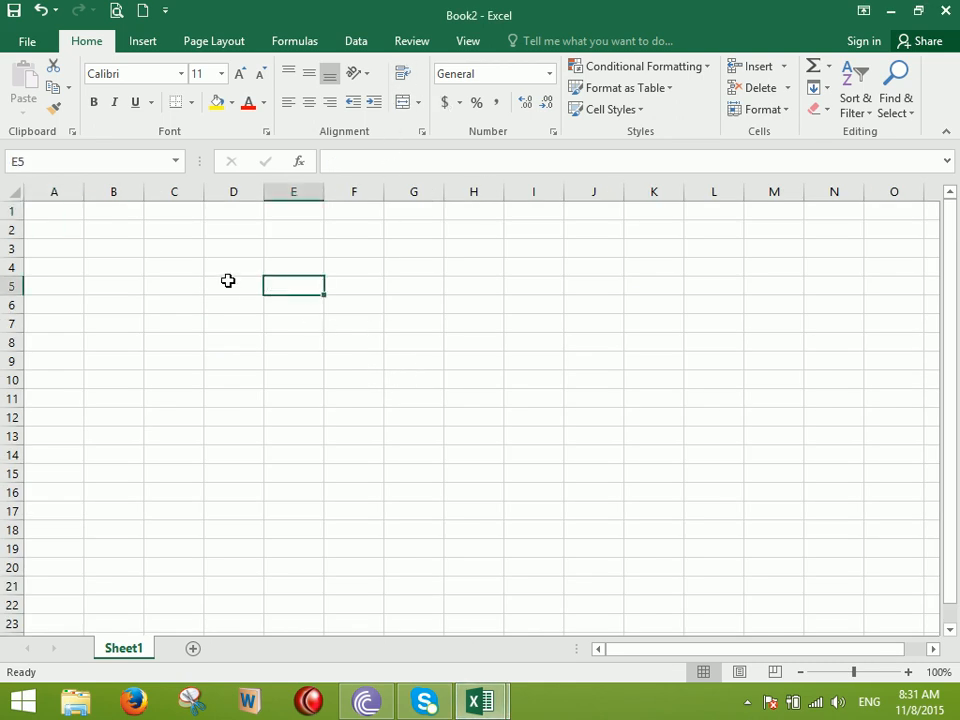
click(230, 282)
scroll(300, 292, up, 3)
click(266, 320)
text(ID)
key(Tab)
text(Name)
key(Tab)
text(Salary)
key(Tab)
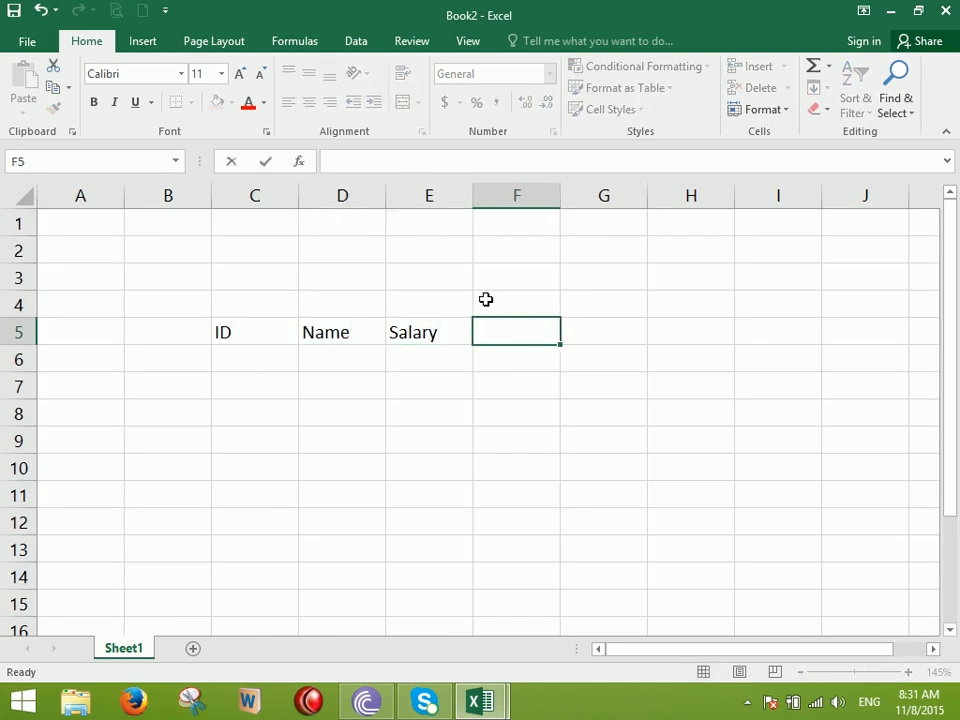
text(Address)
key(Return)
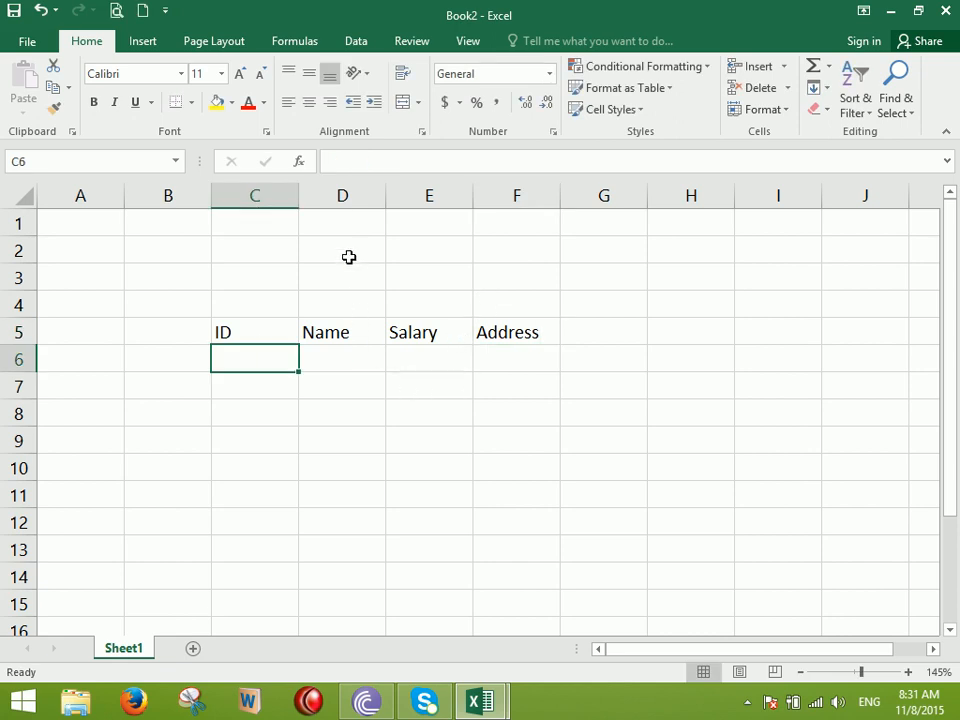
Widen column D and turn on Wrap Text for the Name cells D6:D14
drag(384, 192, 399, 193)
drag(366, 356, 366, 574)
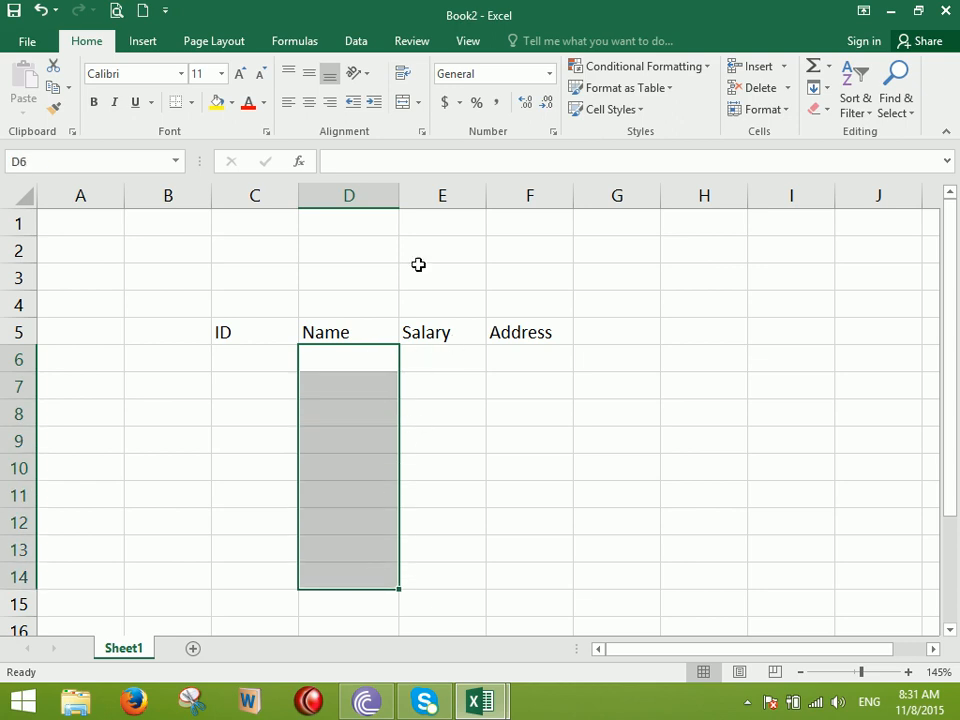
click(359, 77)
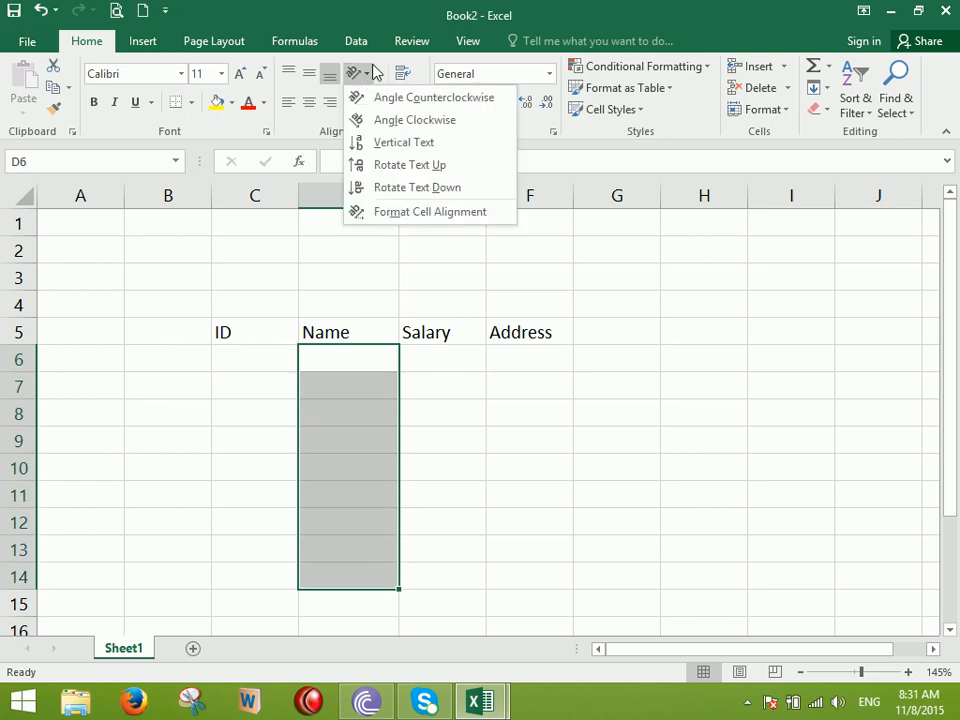
click(471, 150)
click(406, 76)
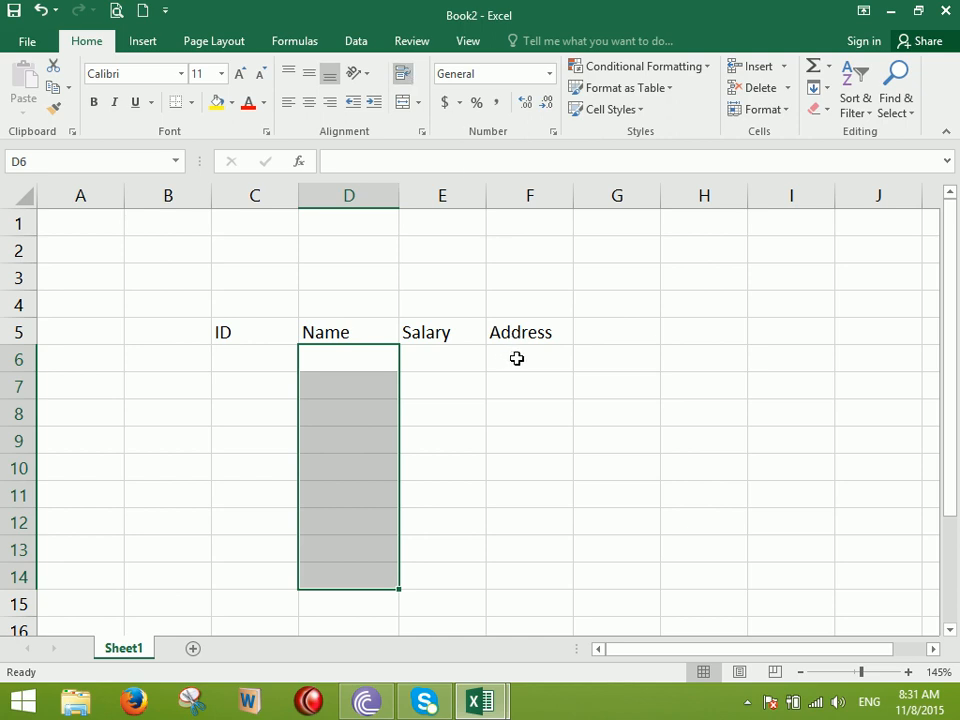
Enter a full name in D6 and a second full name in D7, widening column D slightly
click(368, 351)
text(H)
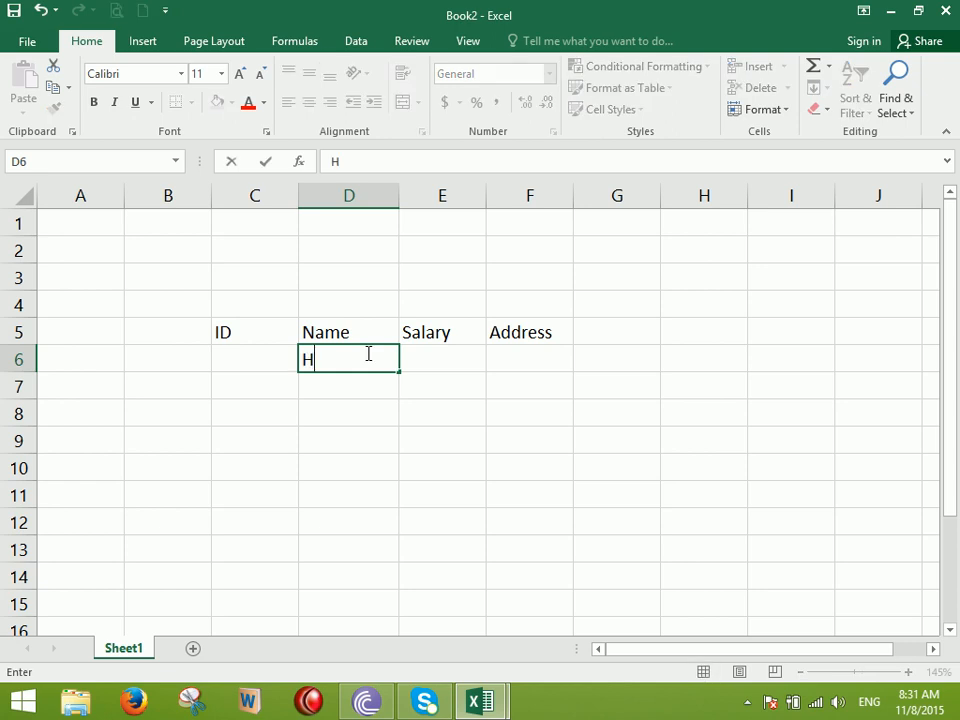
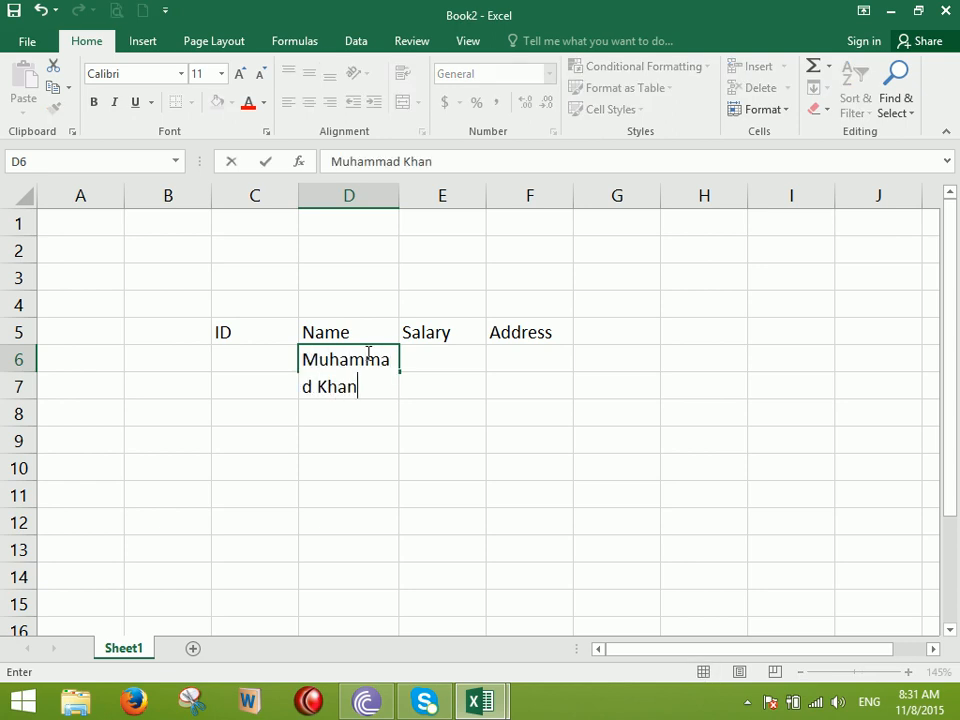
key(Return)
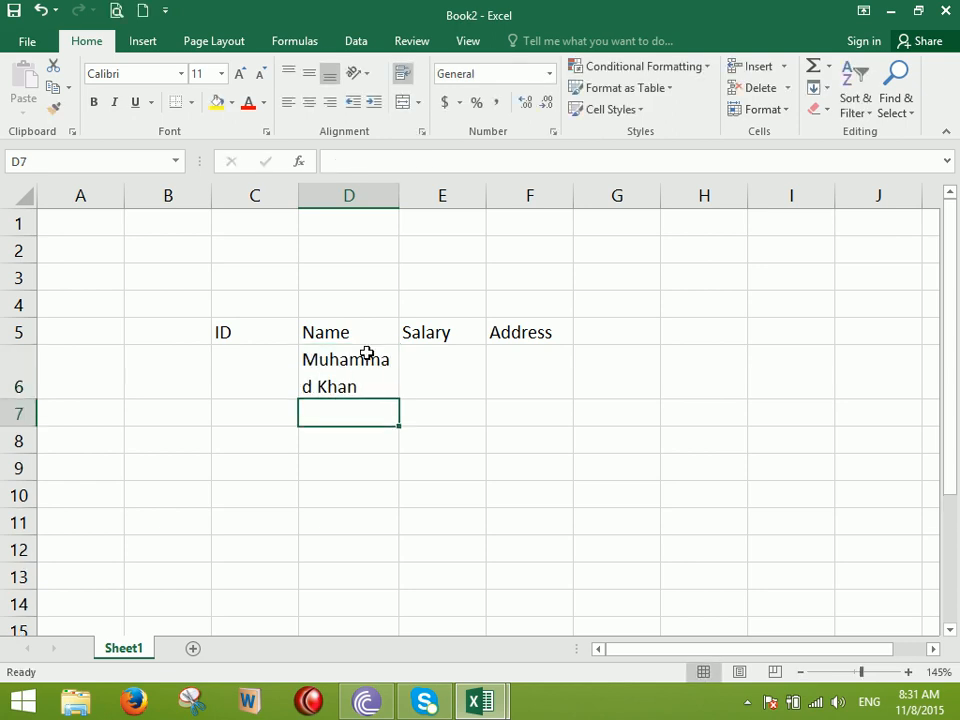
drag(397, 197, 418, 200)
text(Hau)
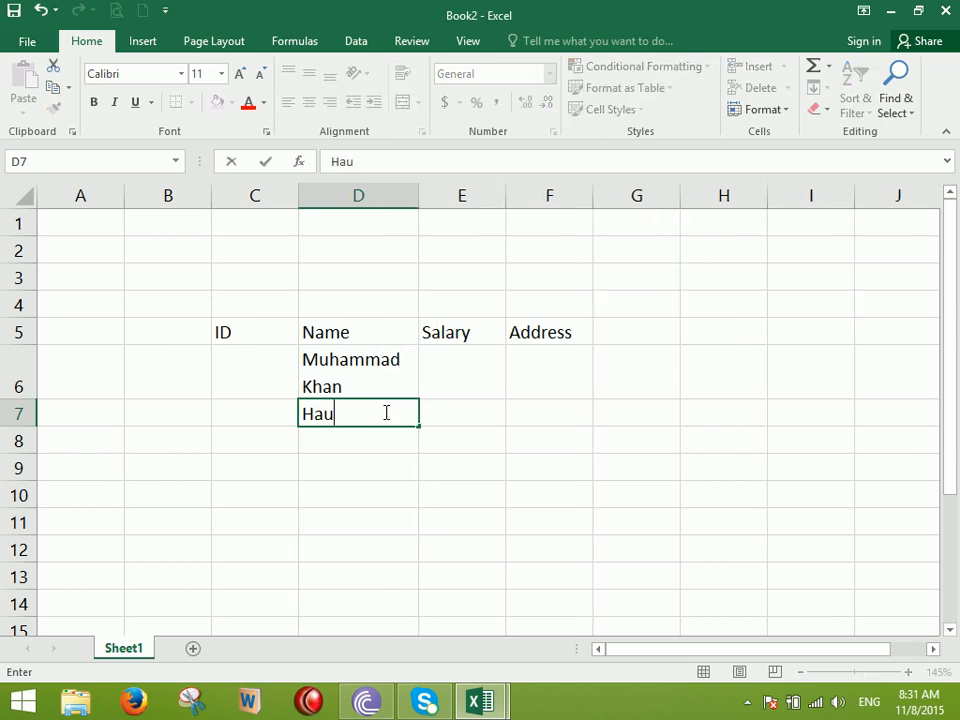
text(iMuh)
key(BackSpace)
key(BackSpace)
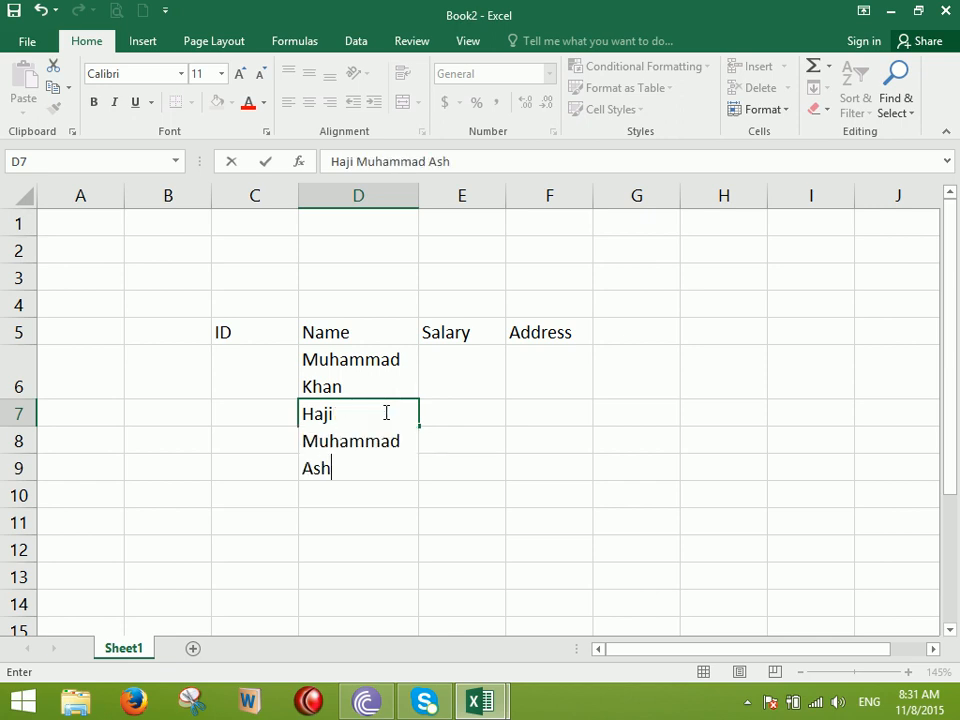
key(Return)
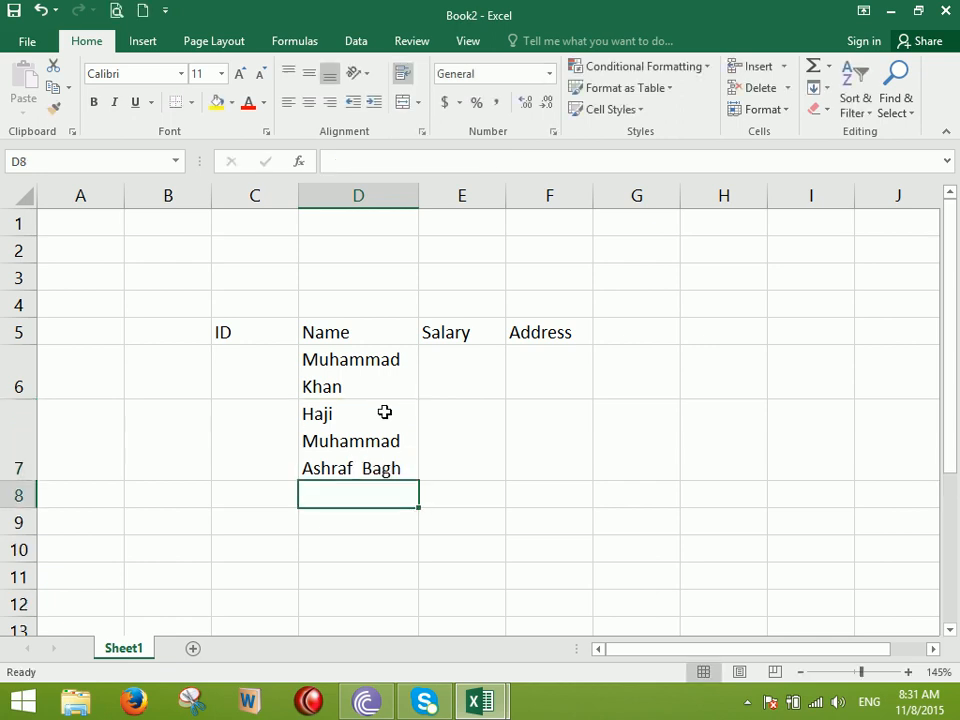
drag(381, 369, 364, 568)
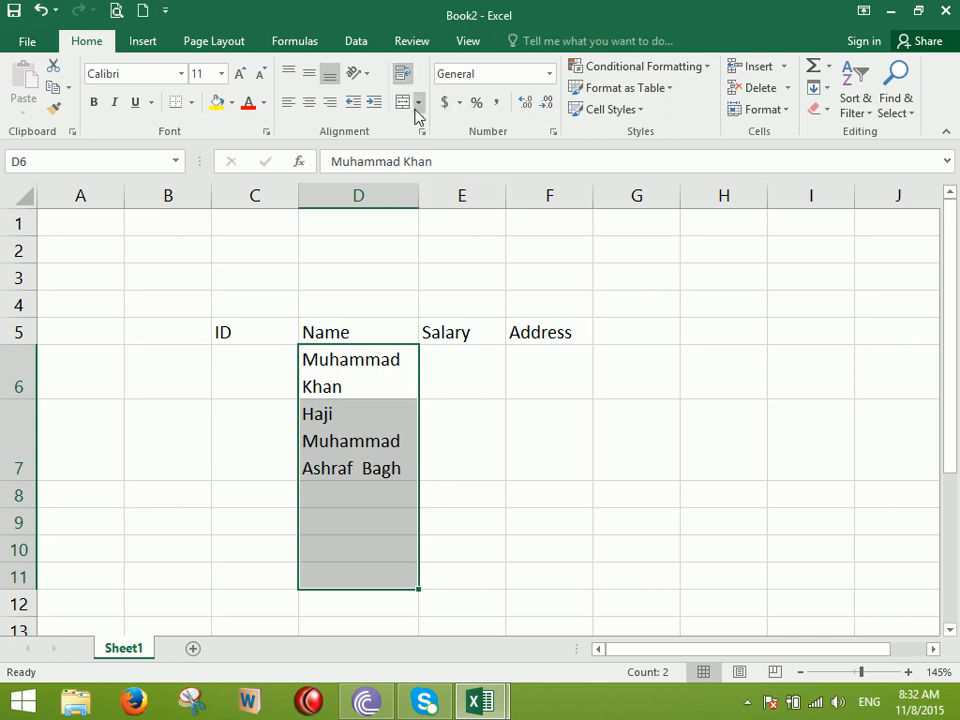
Turn off wrapping for D6:D11, then auto-fit and fine-tune column D's width
click(404, 75)
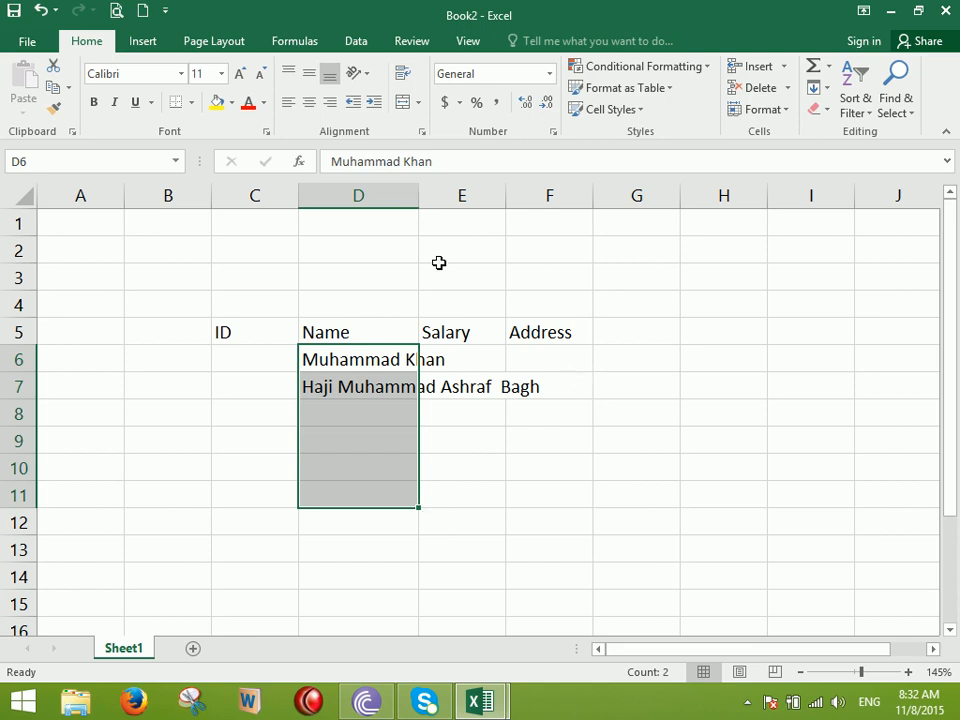
double_click(420, 196)
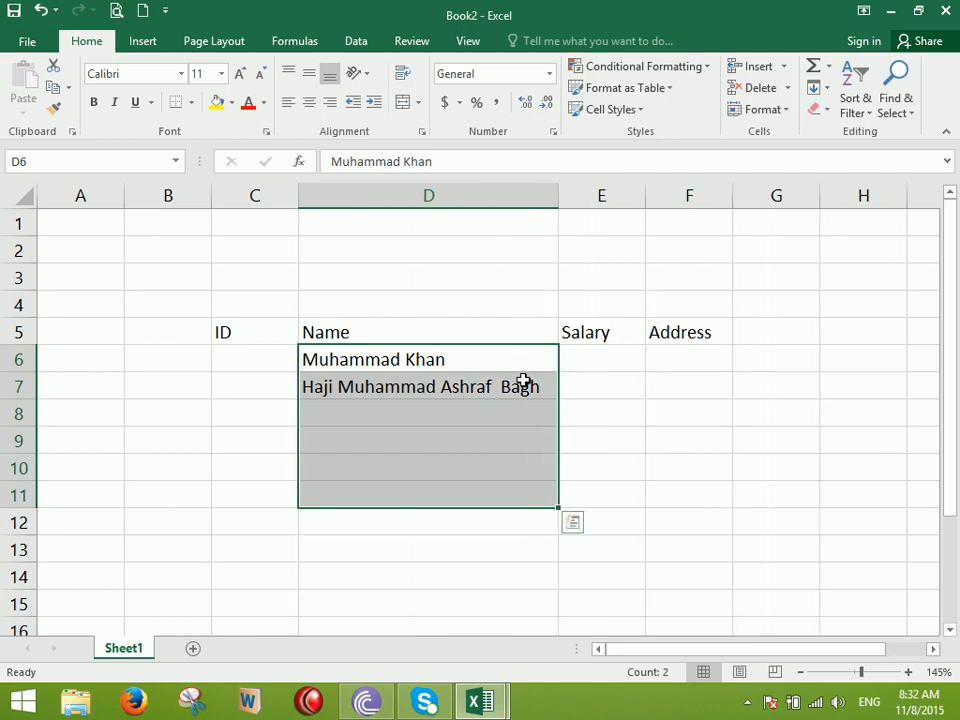
drag(553, 196, 466, 196)
Start a new blank workbook and merge-and-centre cells D4:L5
click(143, 10)
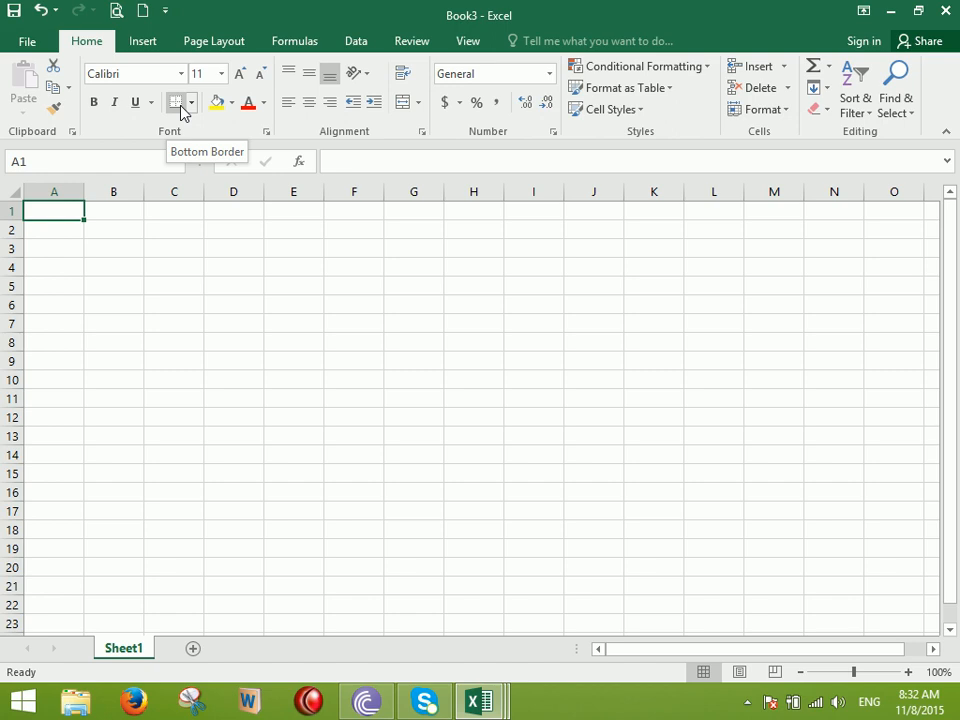
drag(233, 267, 716, 281)
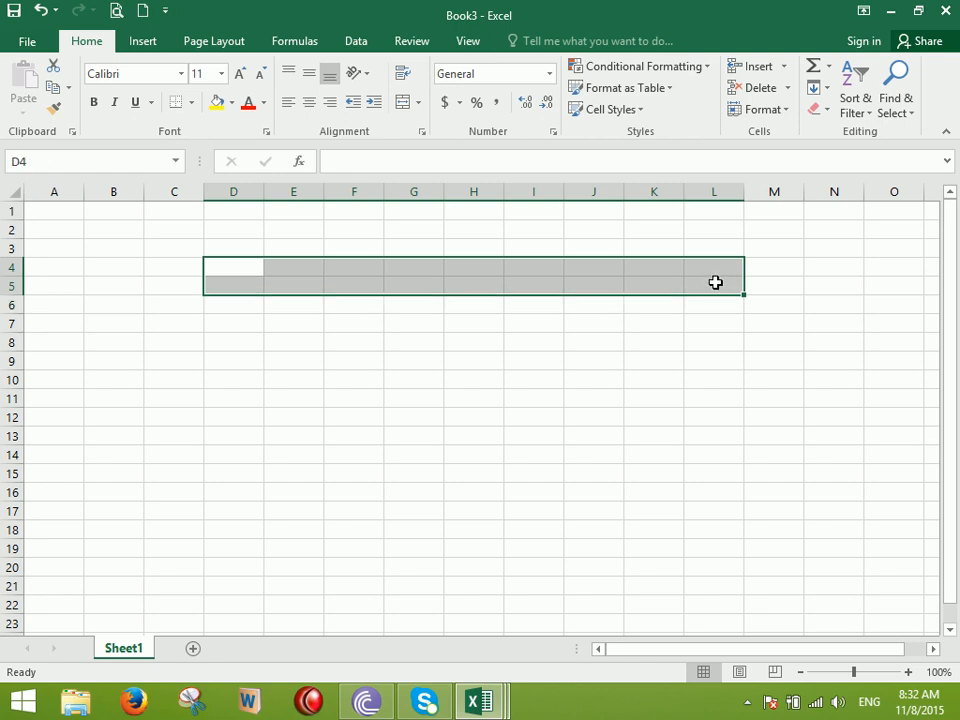
click(400, 104)
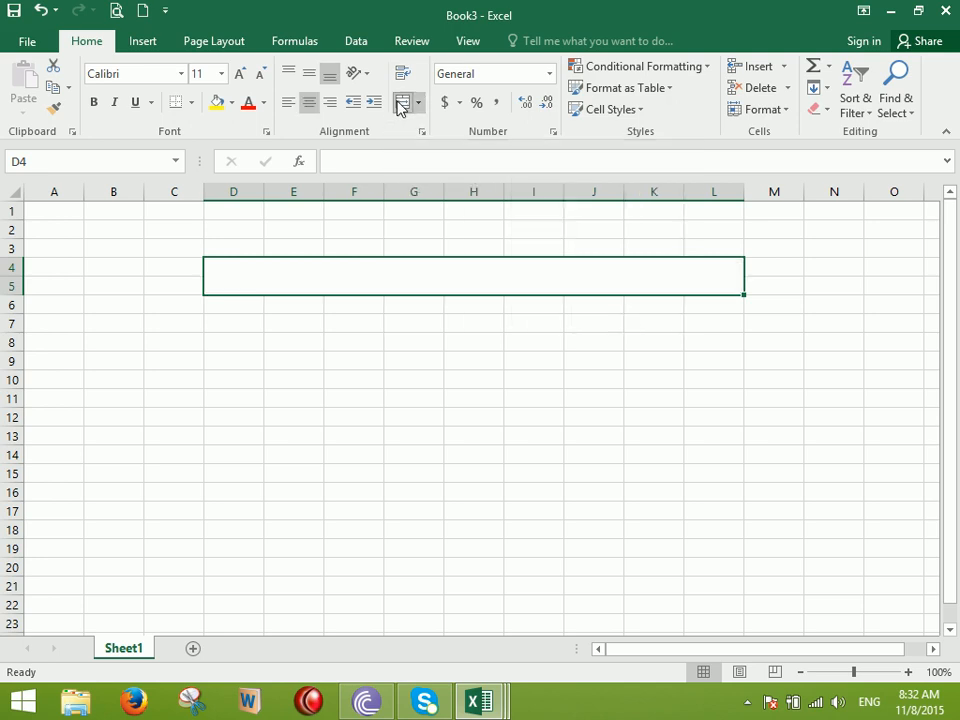
Type the title 'Nangarhar High School JalalaabadAFghanistan' into the merged cell
text(Zia I)
key(BackSpace)
key(BackSpace)
key(BackSpace)
key(BackSpace)
key(BackSpace)
text(nan)
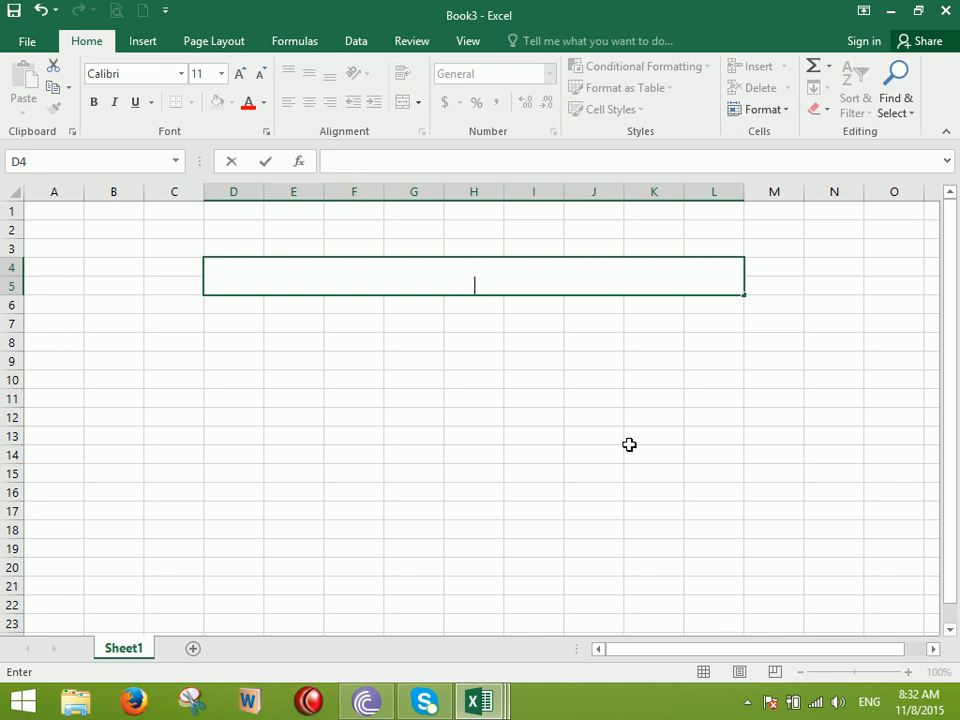
text(ngarhar Un)
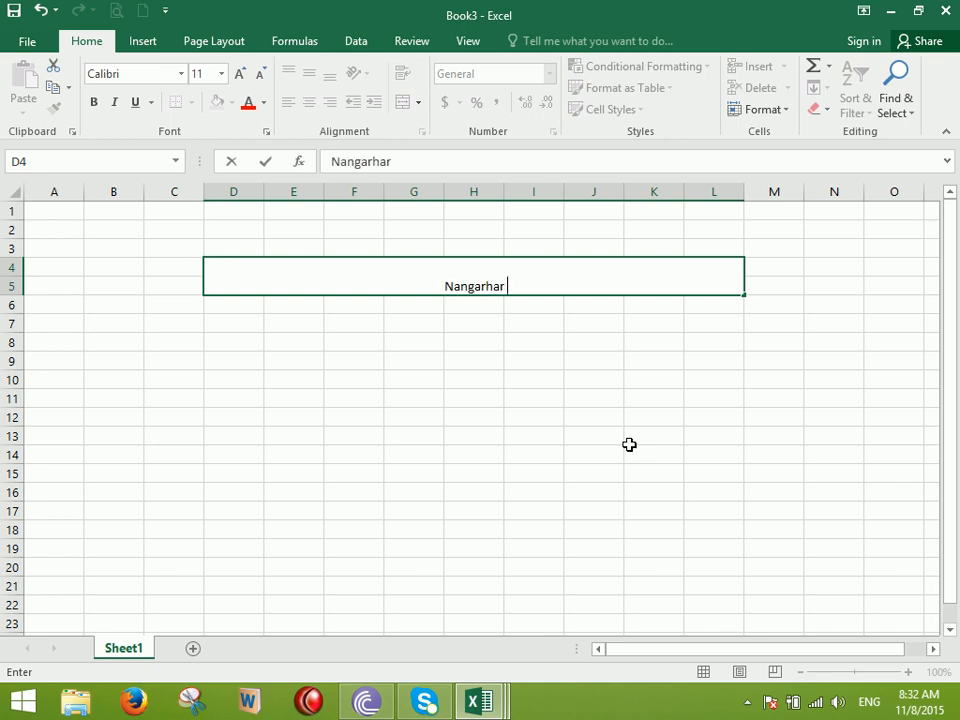
key(BackSpace)
key(BackSpace)
text(High Schoo)
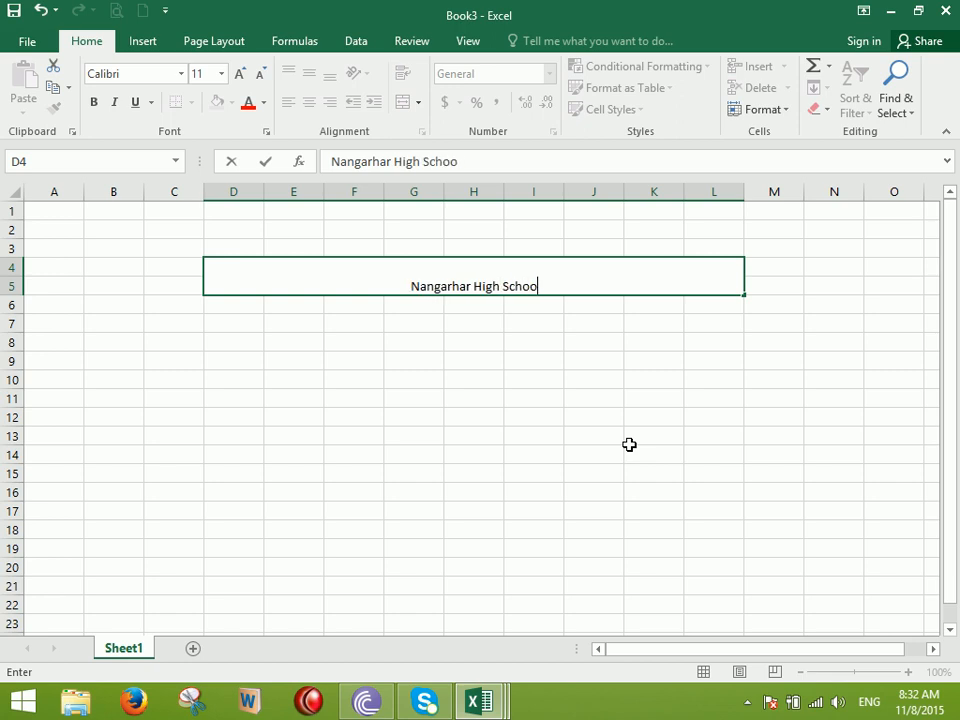
text(l Jalalbad)
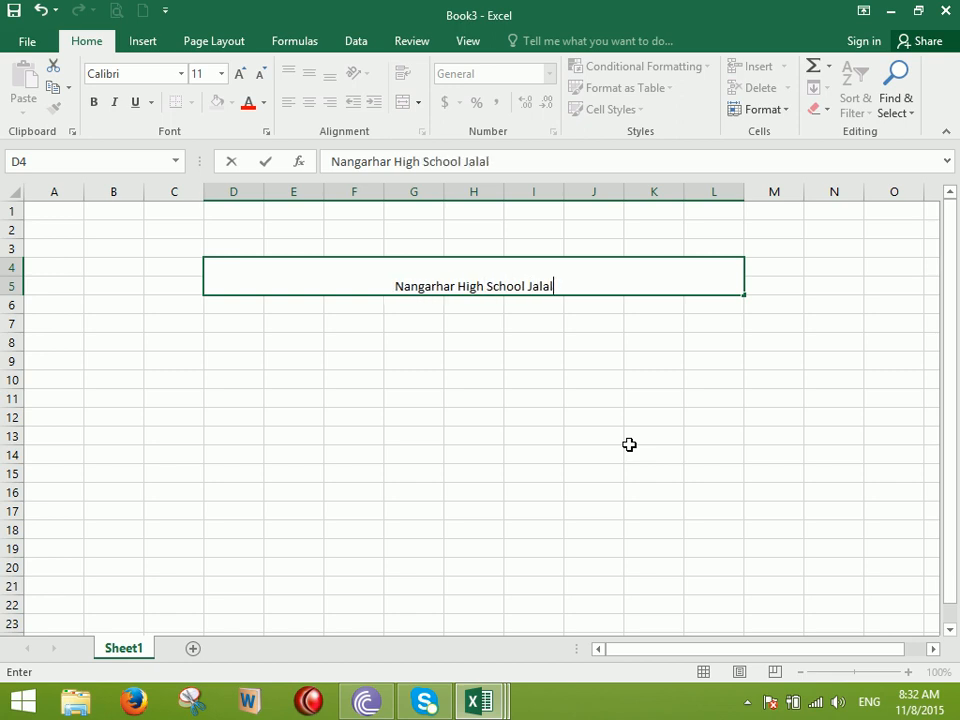
key(BackSpace)
key(BackSpace)
key(BackSpace)
text(aabadAFgh)
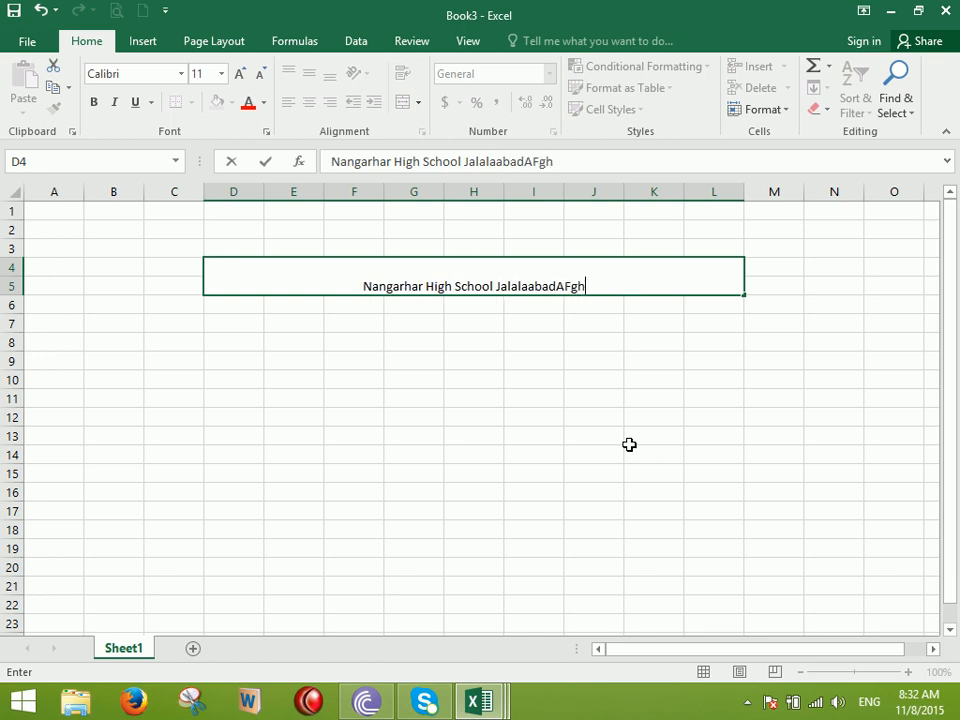
text(anistan)
key(Return)
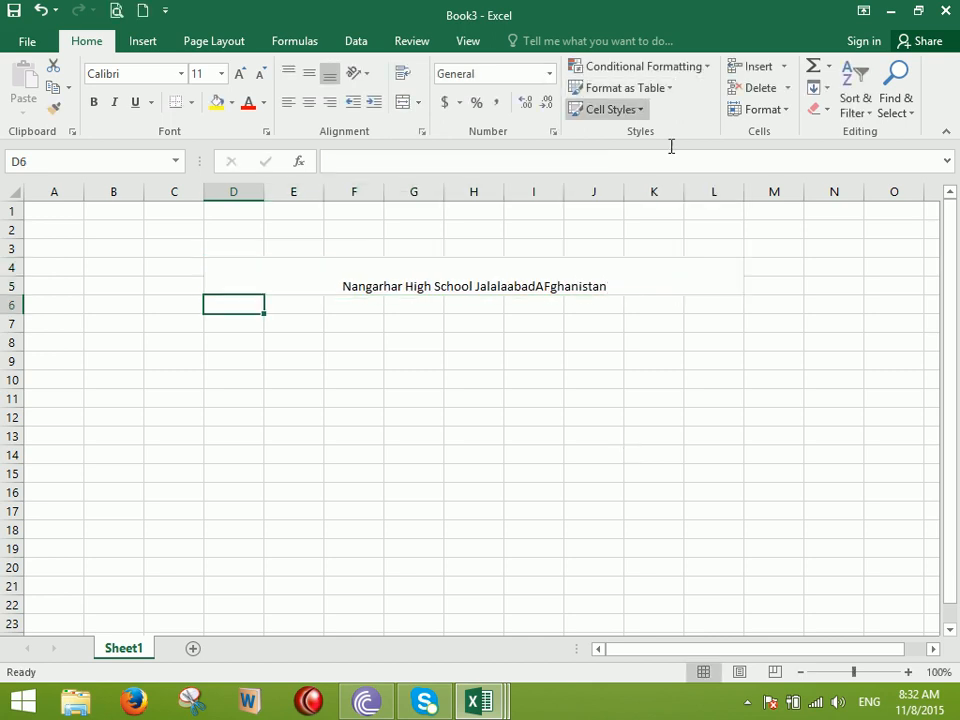
Make the merged title bold, vertically centred and red
click(520, 272)
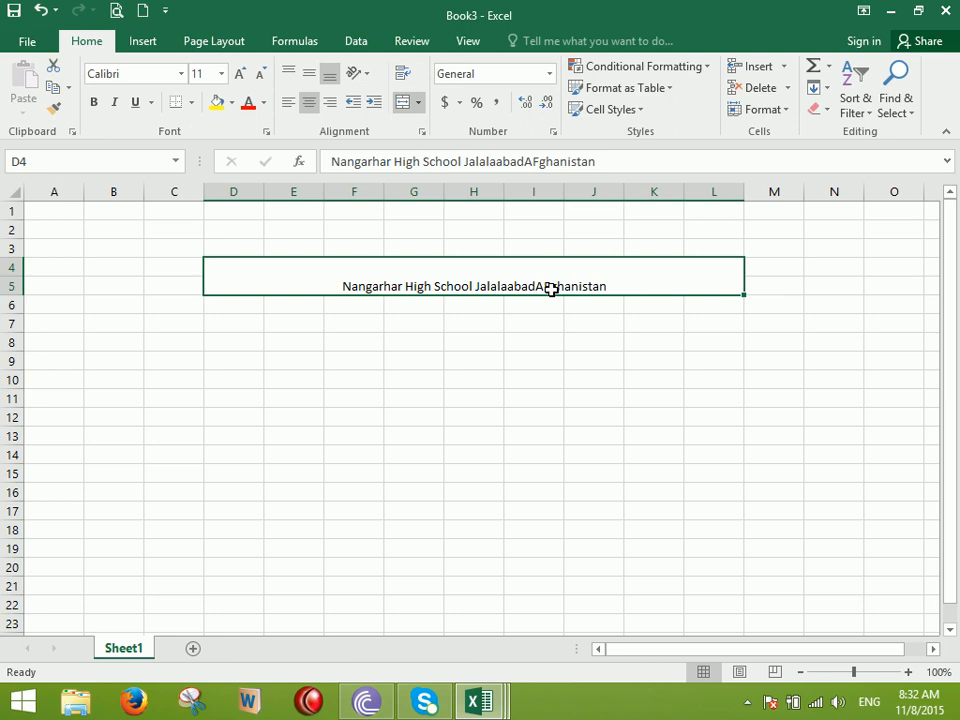
click(94, 103)
click(309, 75)
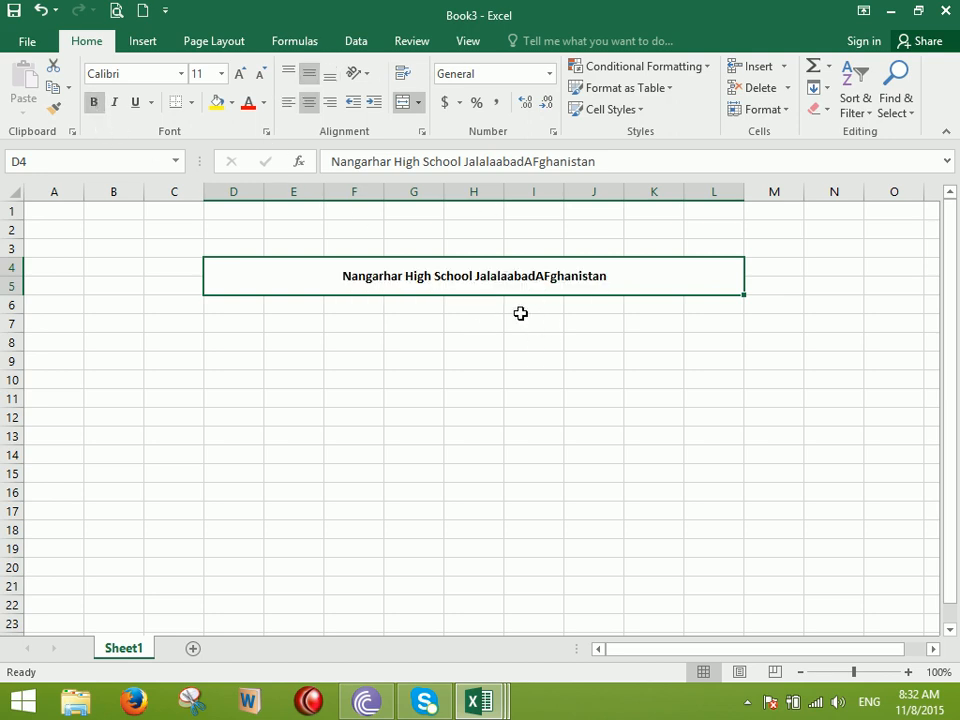
click(248, 103)
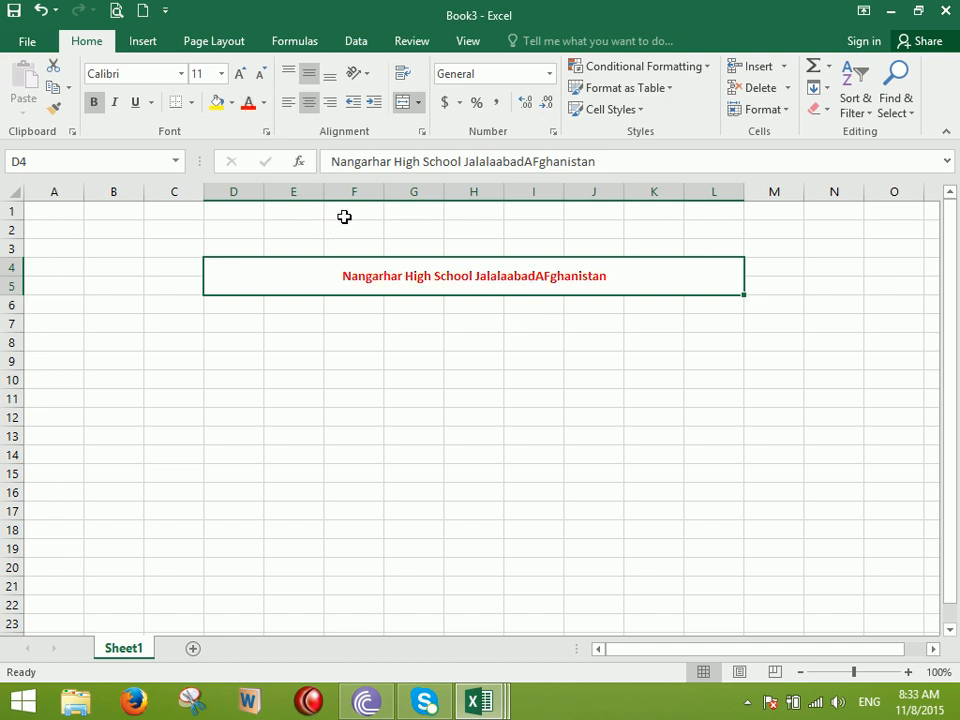
Enter the headers ID, Name, Father and Course across C7:F7
click(177, 321)
text(ID)
key(Tab)
text(Nam)
key(Tab)
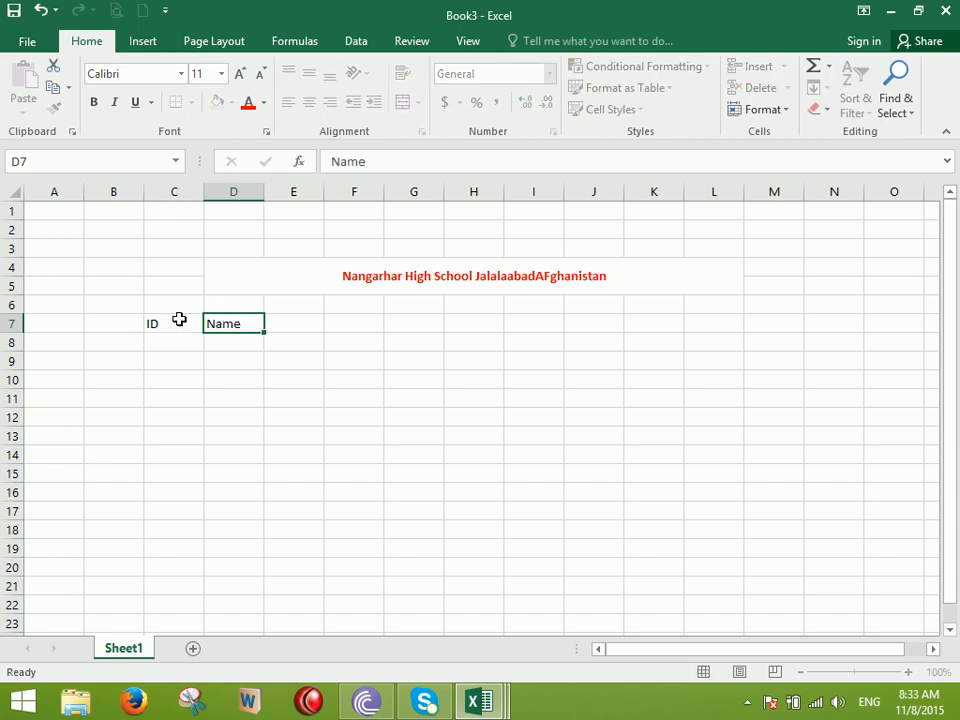
text(Father)
key(Tab)
text(Course)
key(Tab)
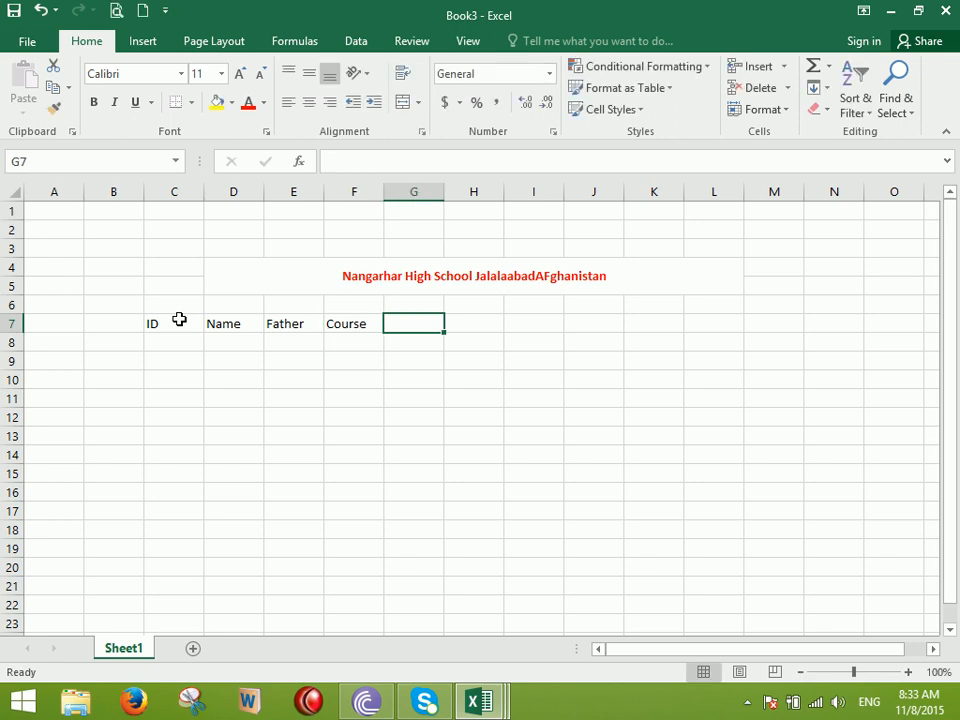
Merge and centre G7:L7 with the heading 'Subjects'
drag(422, 324, 725, 324)
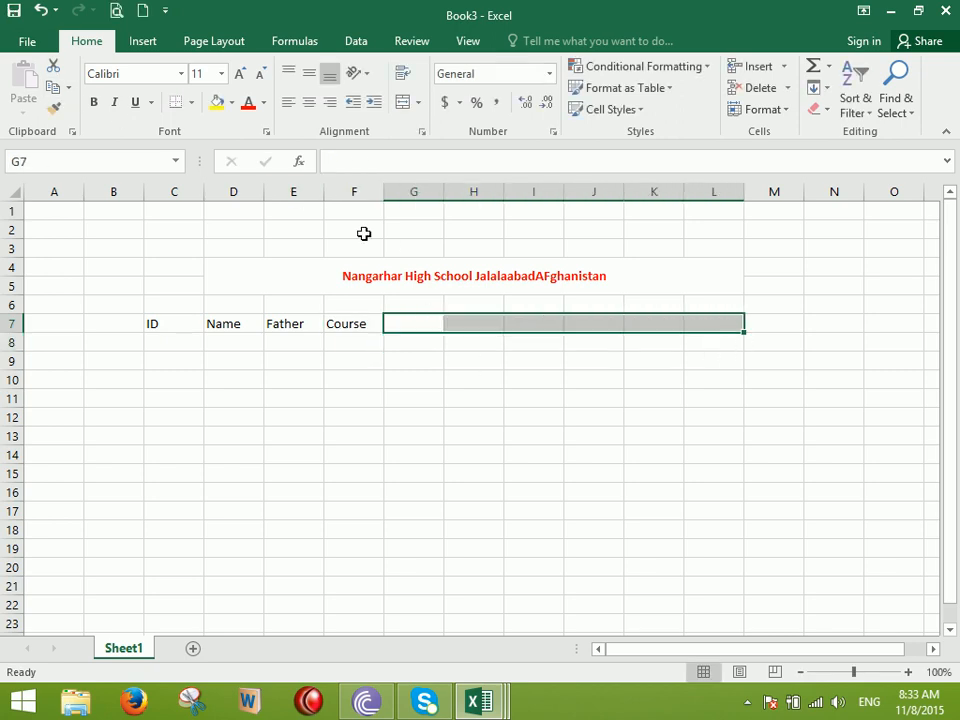
click(403, 102)
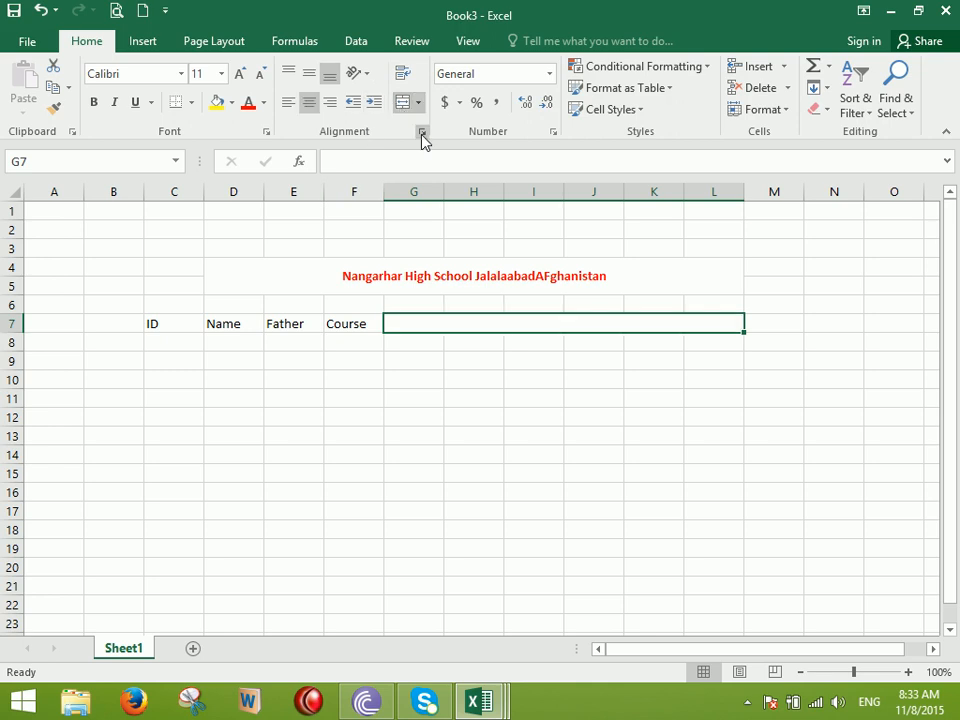
text(Subjects)
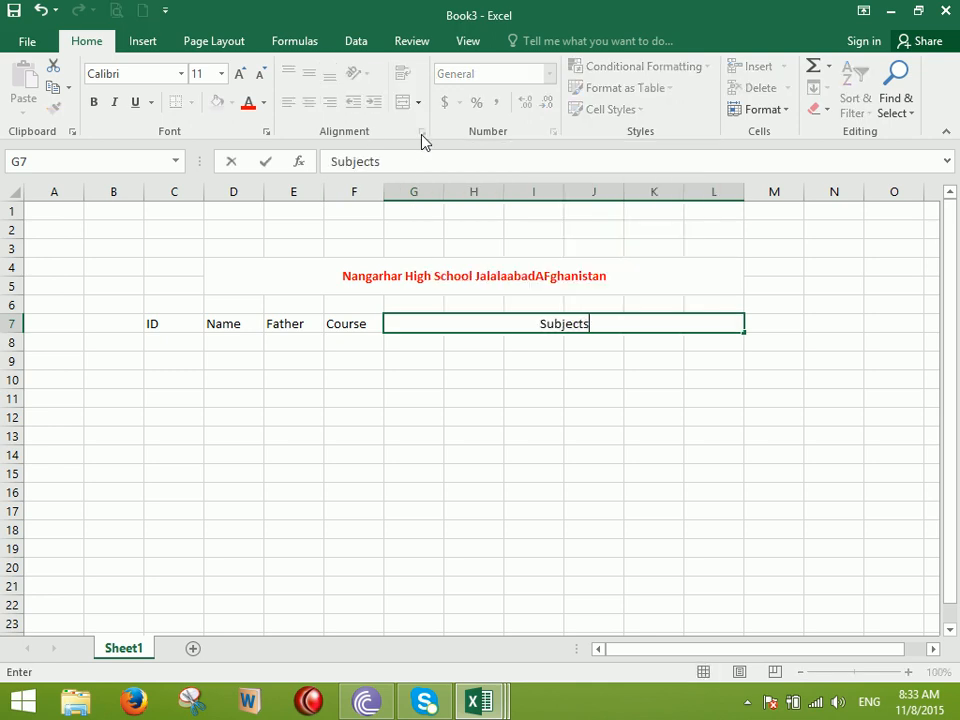
key(Return)
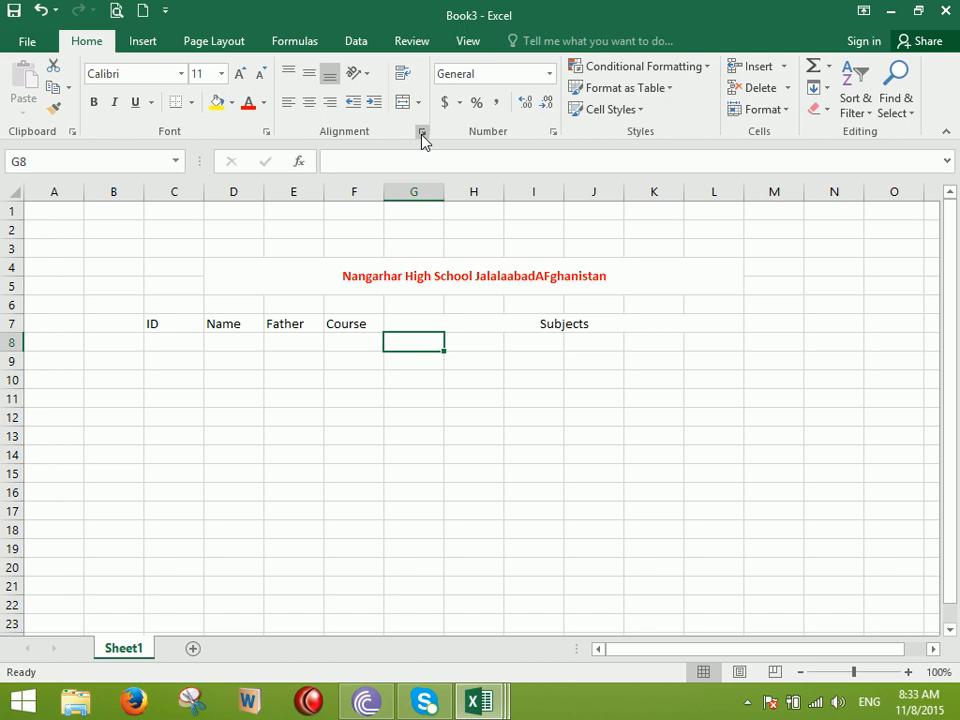
Enter Math, Physics, Chemistry, Biology, Dari and Pashto across G8:L8
text(Math)
key(Tab)
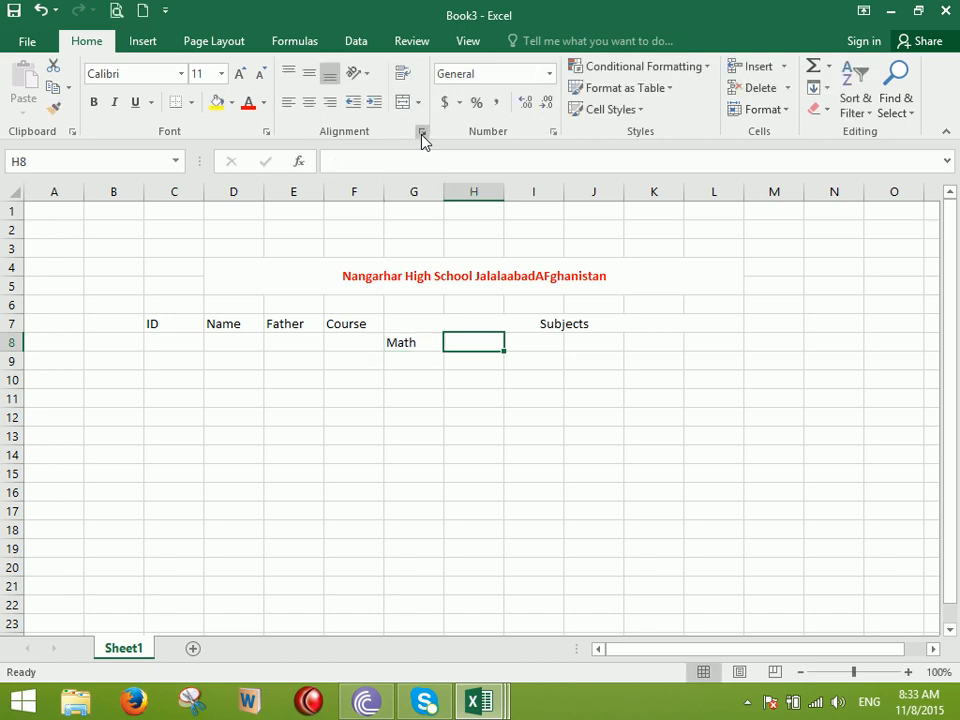
text(Physics)
key(Tab)
text(Chemsi)
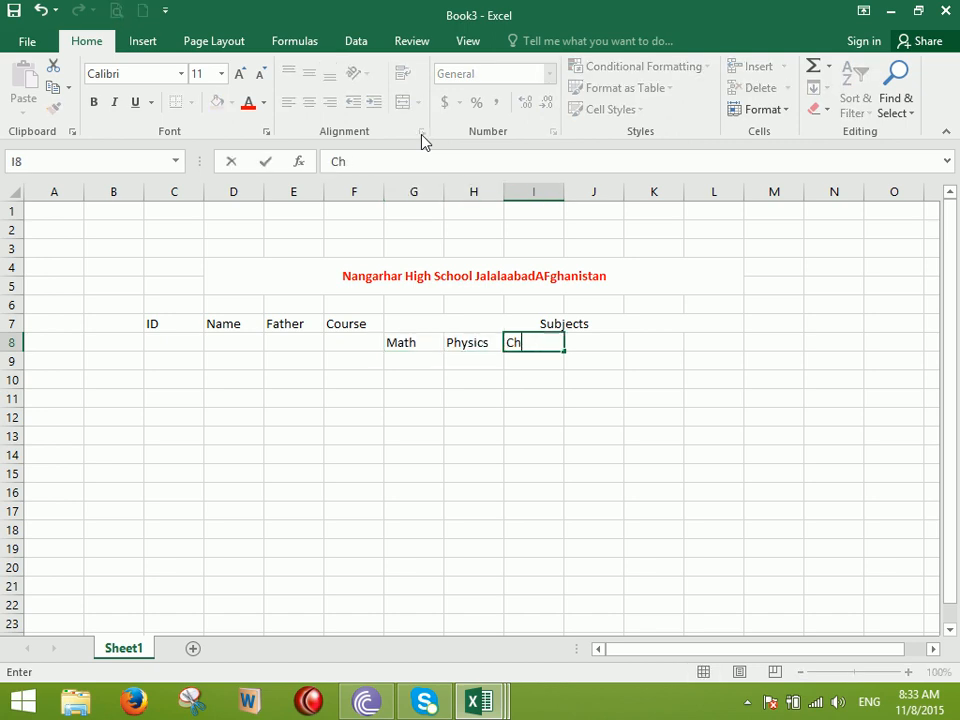
key(BackSpace)
key(BackSpace)
text(istry)
key(Tab)
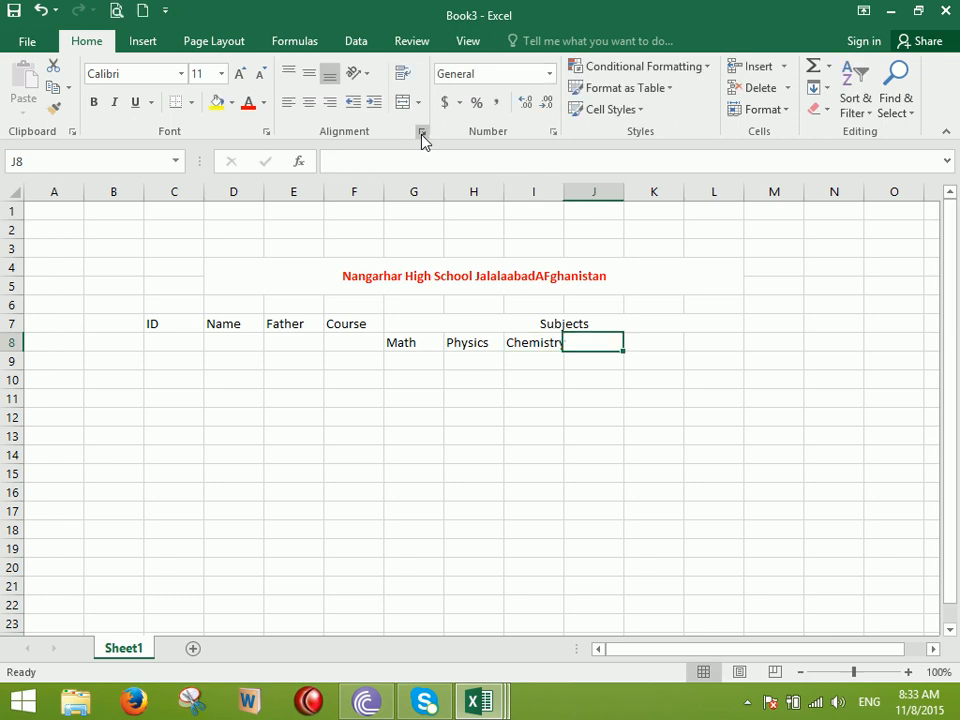
text(Biology)
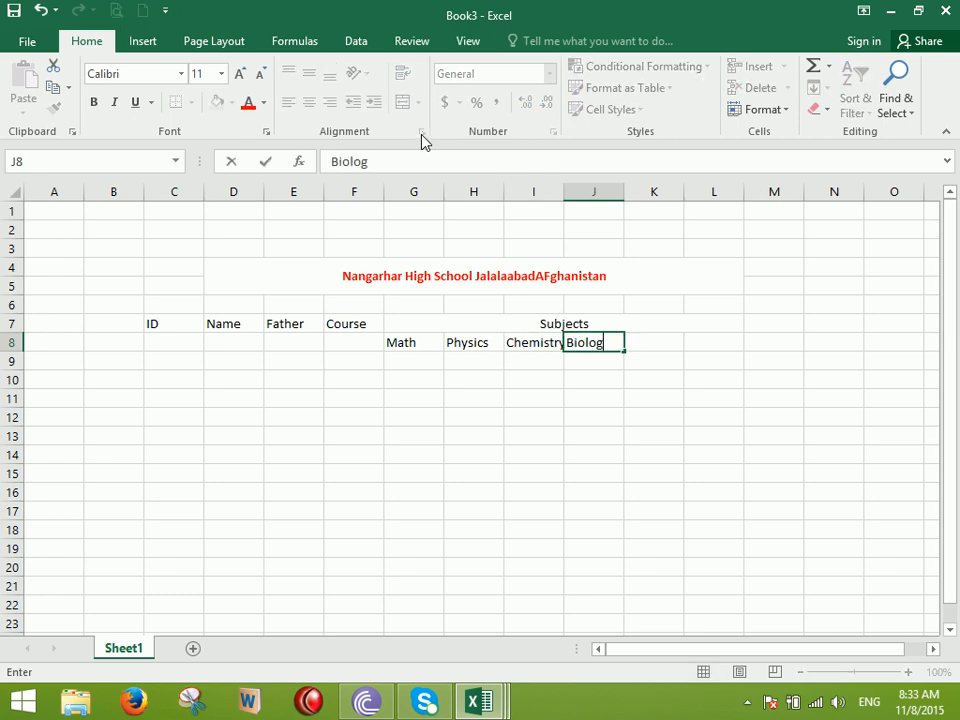
key(Tab)
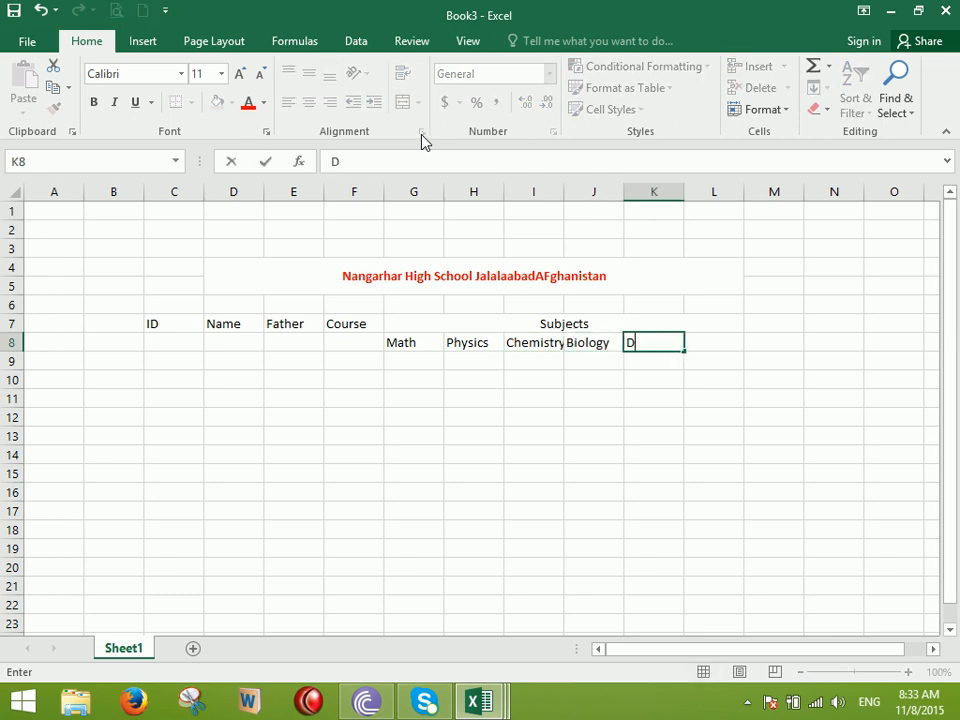
text(Dari)
key(Tab)
text(Pashto)
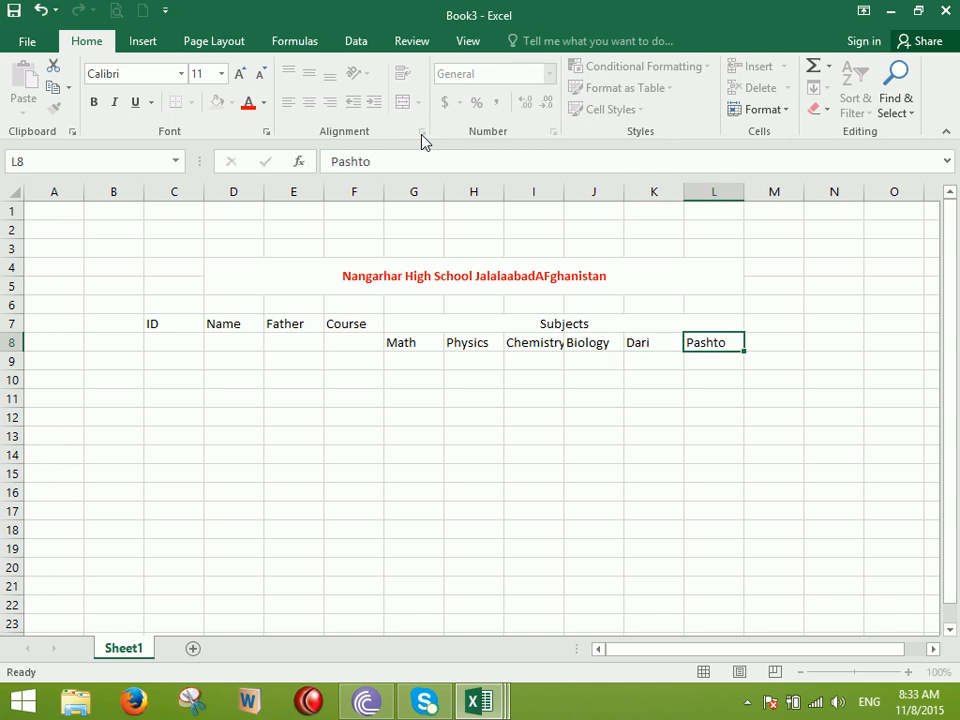
key(Tab)
text(Com)
key(BackSpace)
key(BackSpace)
key(BackSpace)
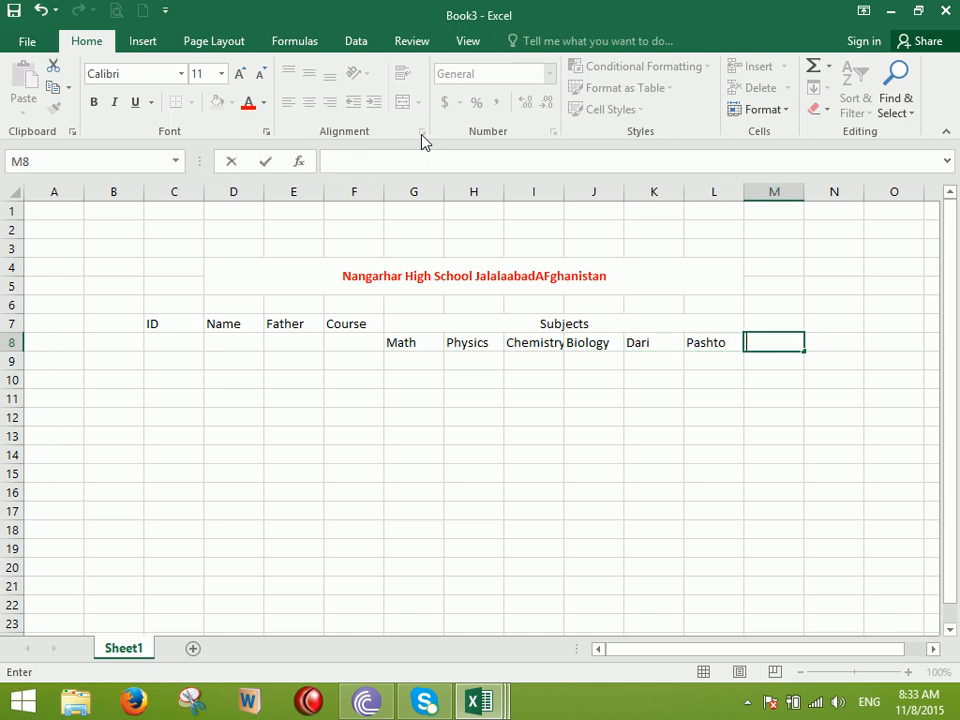
Merge Course over F7:F8 and copy that merge onto ID, Name and Father with Format Painter
drag(355, 340, 184, 326)
click(274, 401)
mouse_move(327, 334)
mouse_down()
mouse_move(349, 343)
mouse_move(338, 345)
mouse_up()
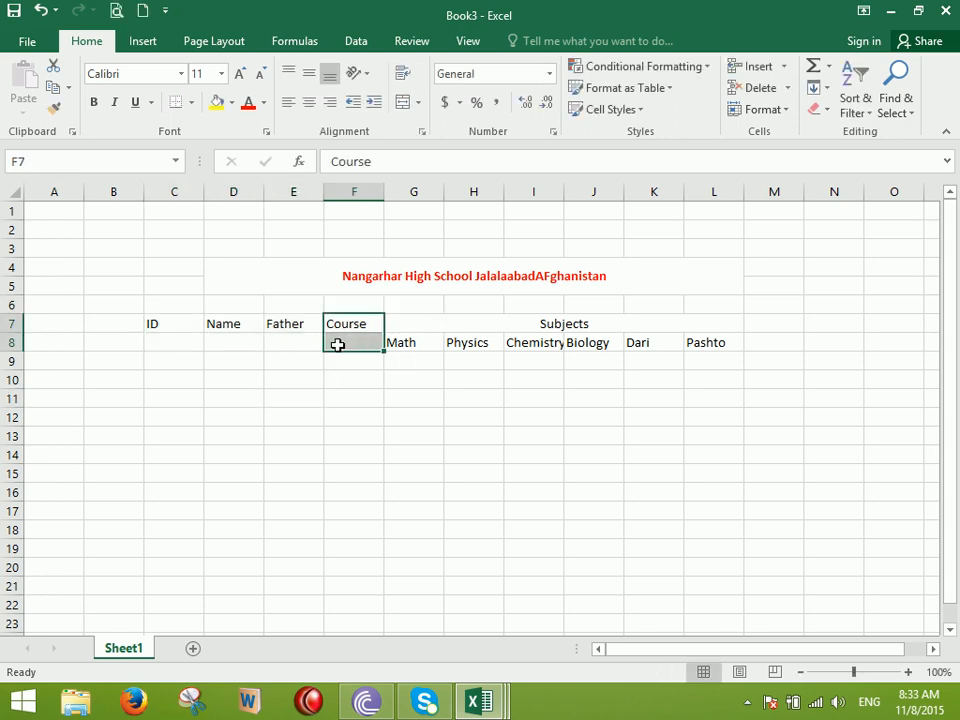
click(405, 102)
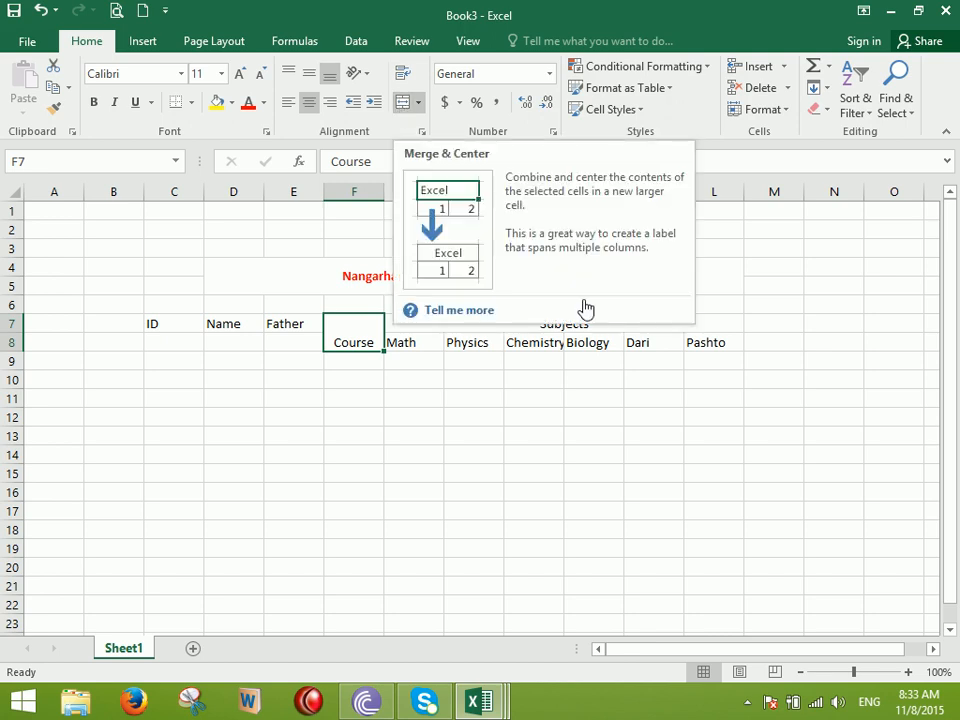
click(54, 108)
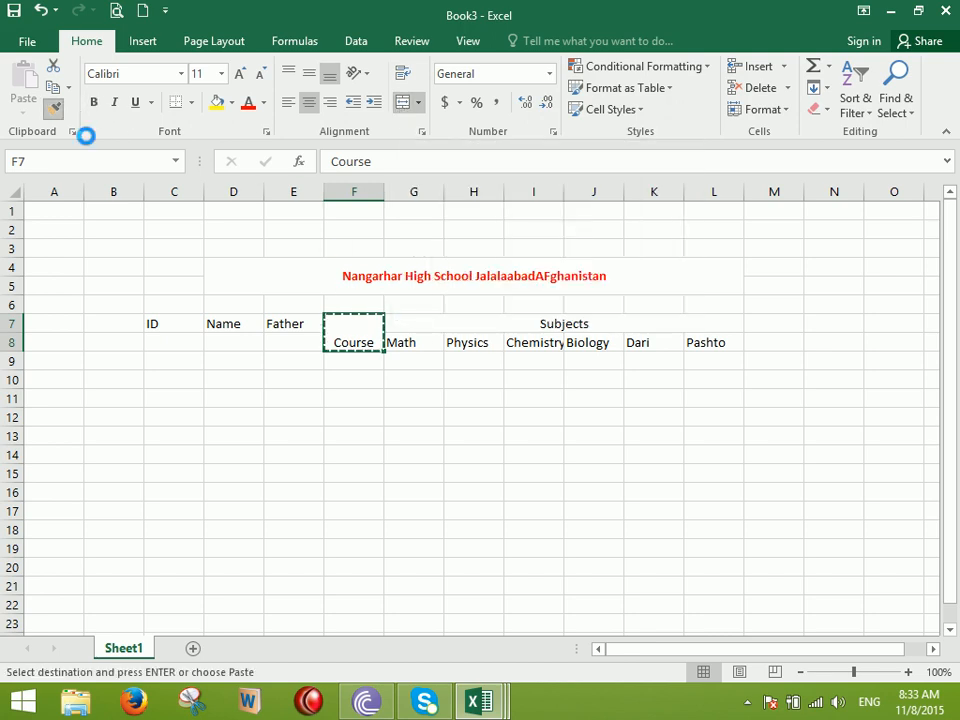
mouse_move(294, 343)
mouse_down()
mouse_move(157, 330)
mouse_move(150, 321)
mouse_up()
click(413, 396)
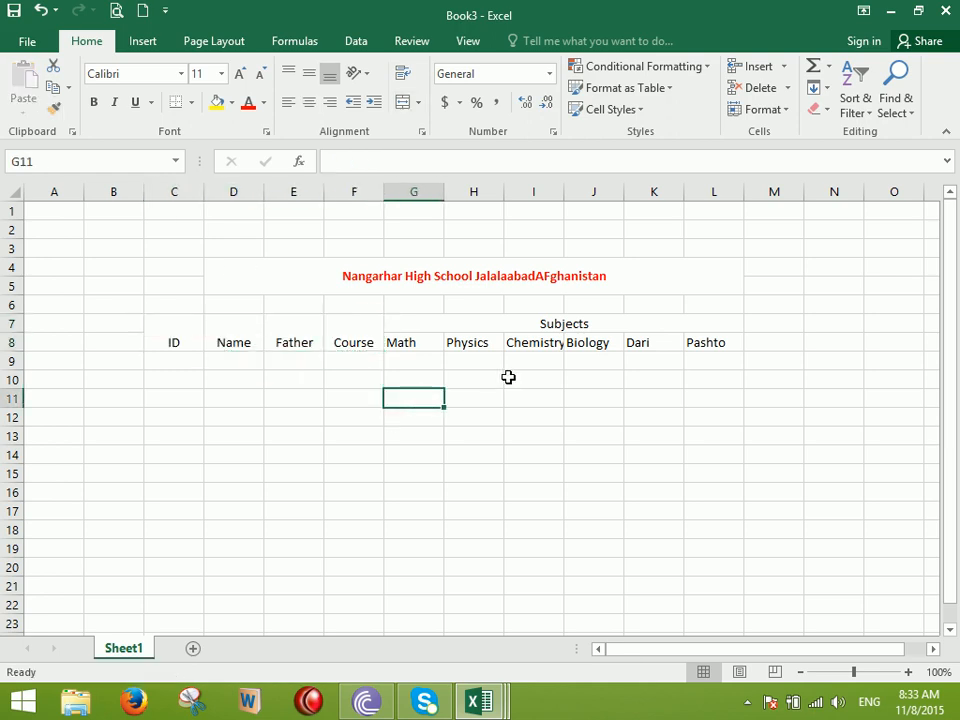
Centre the C7:L8 header text both vertically and horizontally
drag(195, 336, 567, 332)
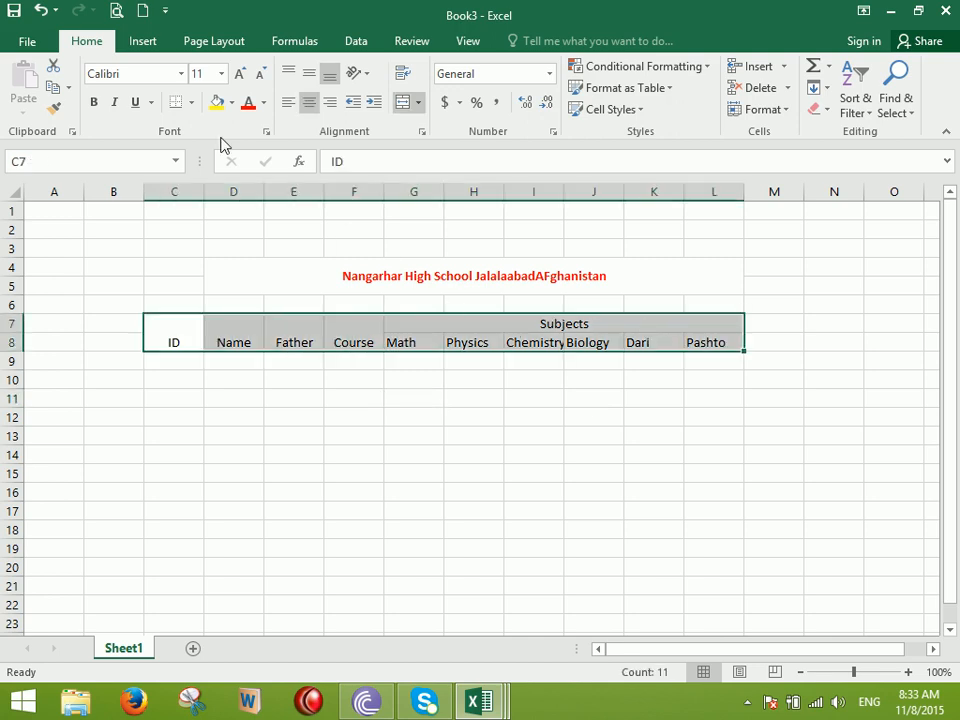
click(310, 76)
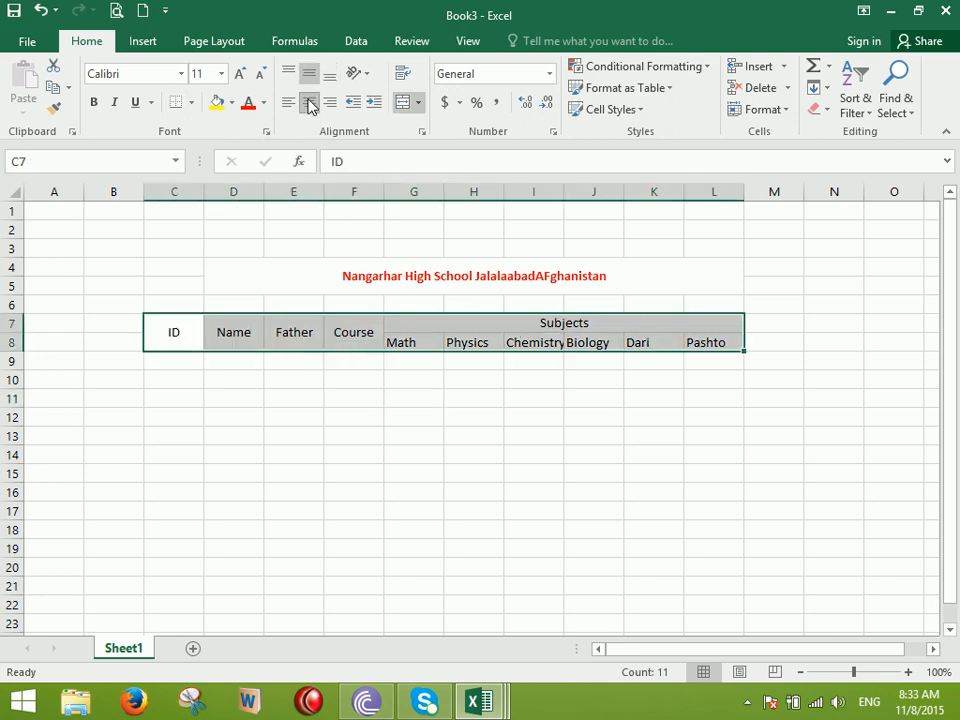
click(310, 104)
click(310, 103)
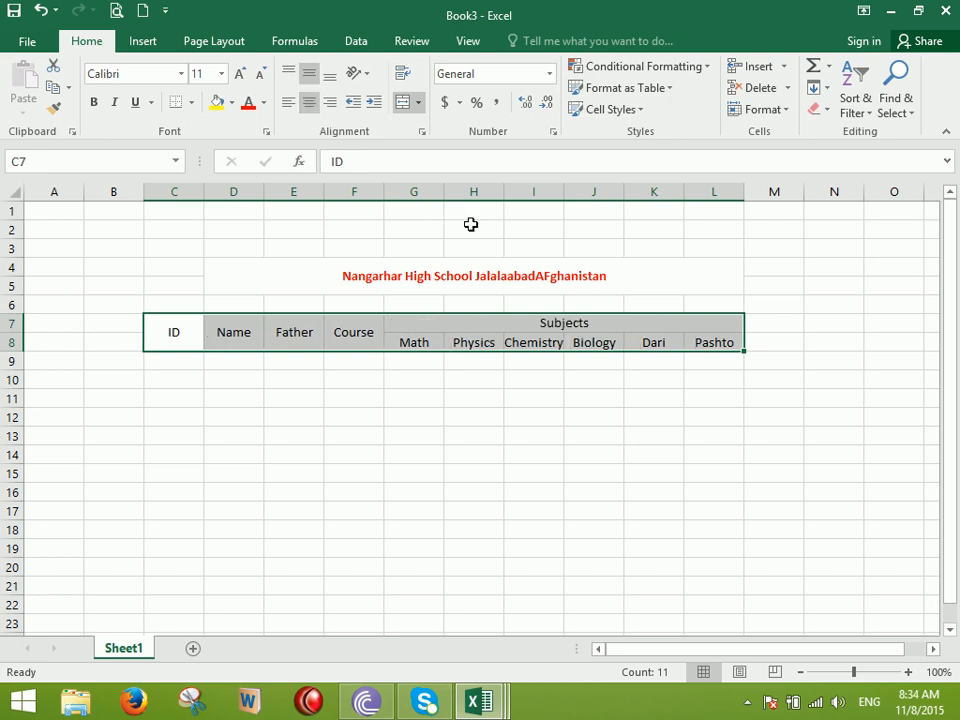
Enter the headers Obtain in M7 and Total in N7
click(767, 330)
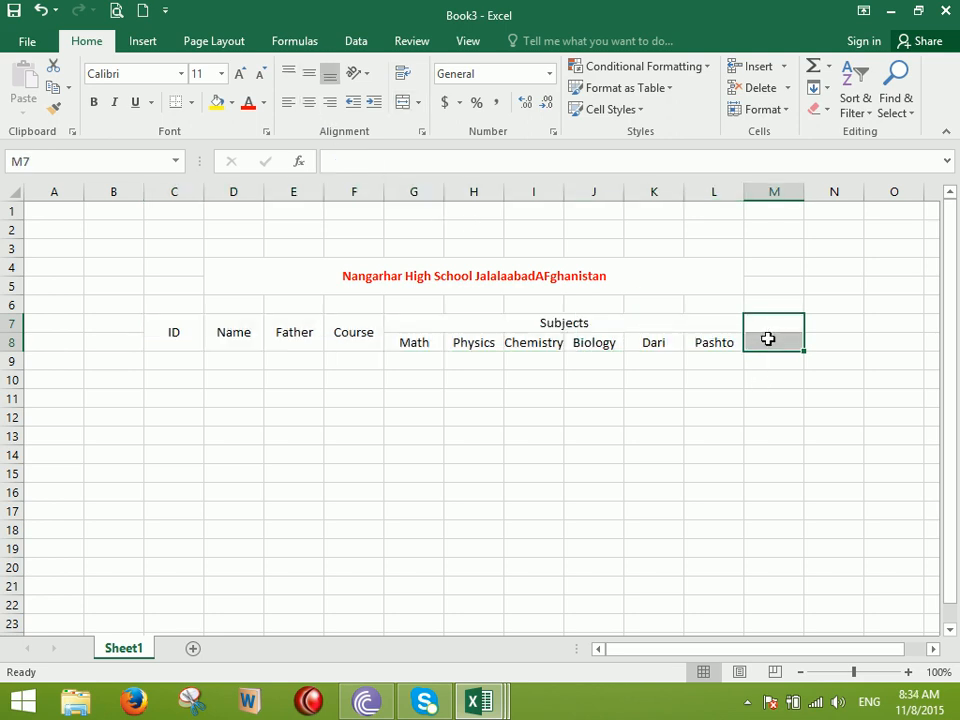
text(Obtain)
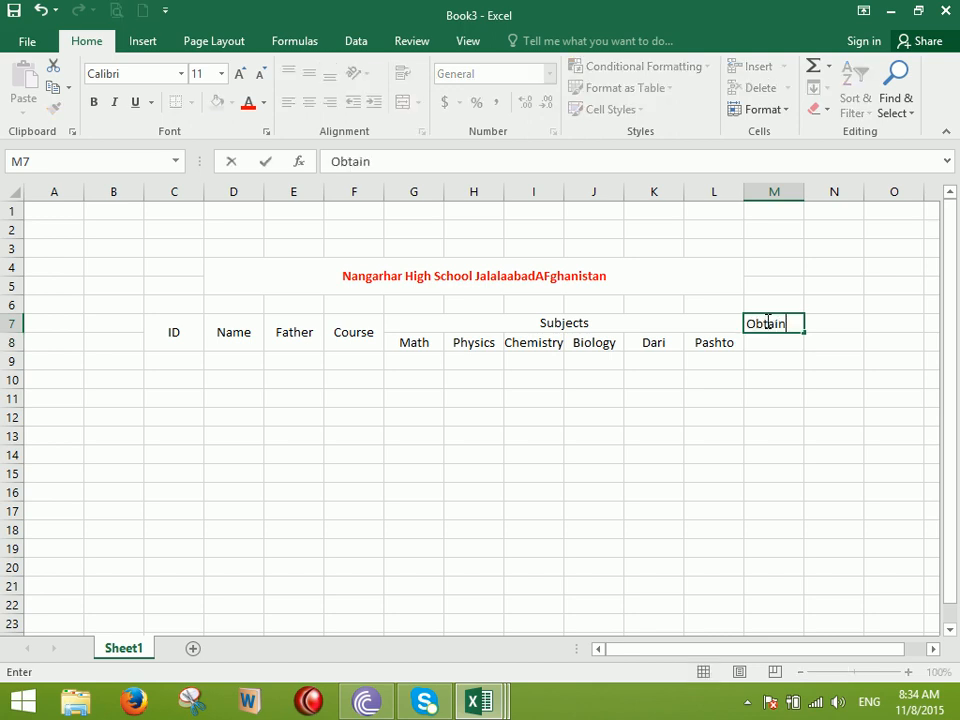
key(Tab)
text(Total)
key(Return)
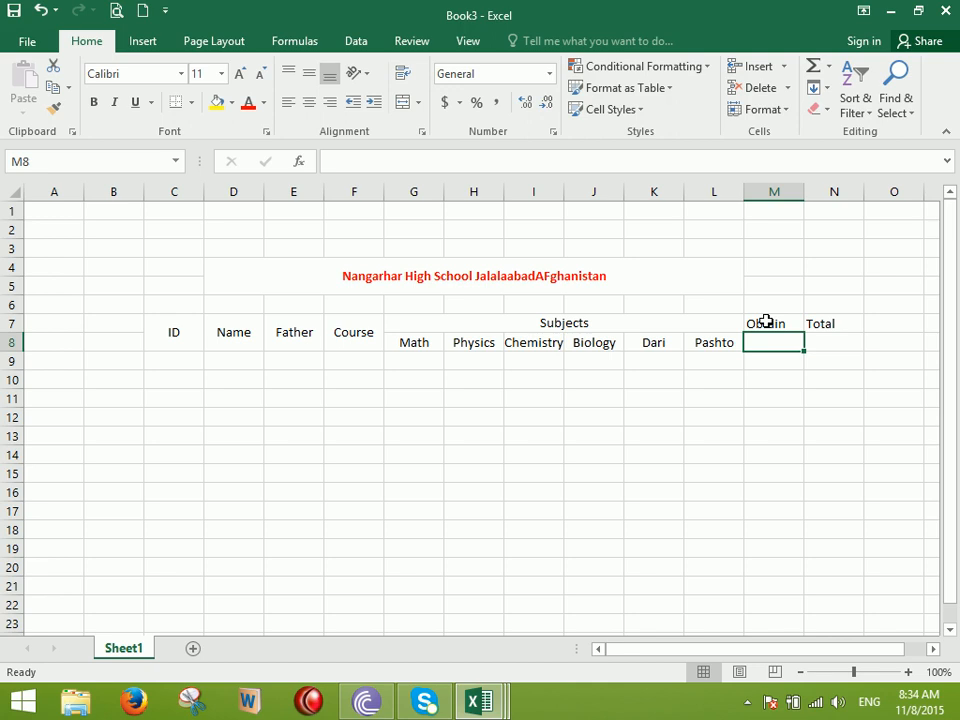
Merge Obtain and Total over rows 7–8 using Course's format, then select table C7:N23
click(343, 325)
click(56, 110)
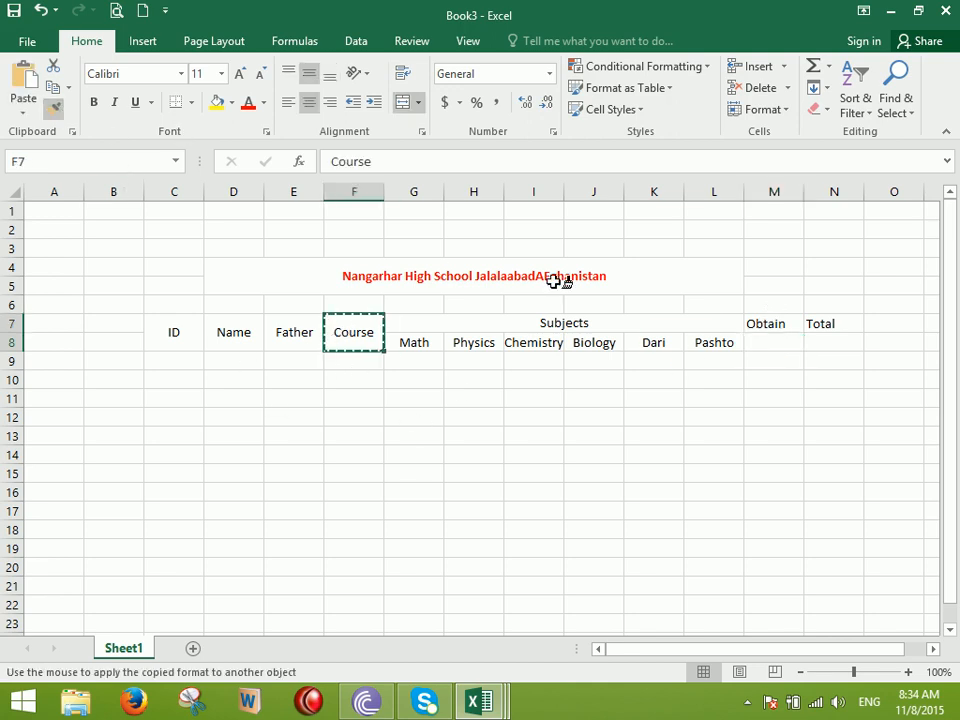
drag(775, 326, 766, 344)
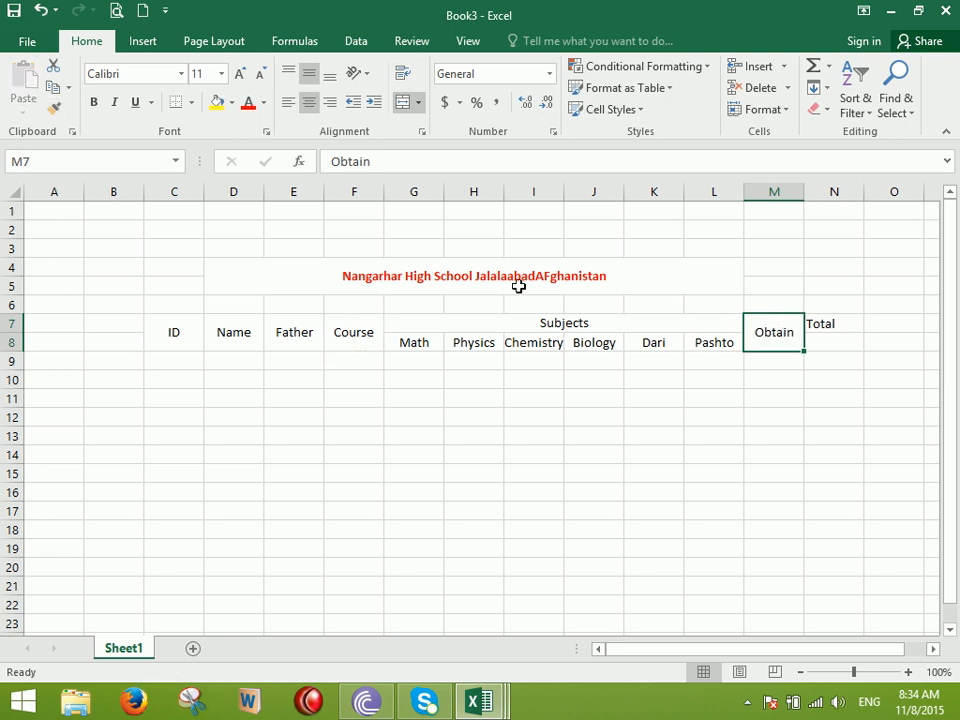
click(54, 108)
drag(836, 330, 828, 356)
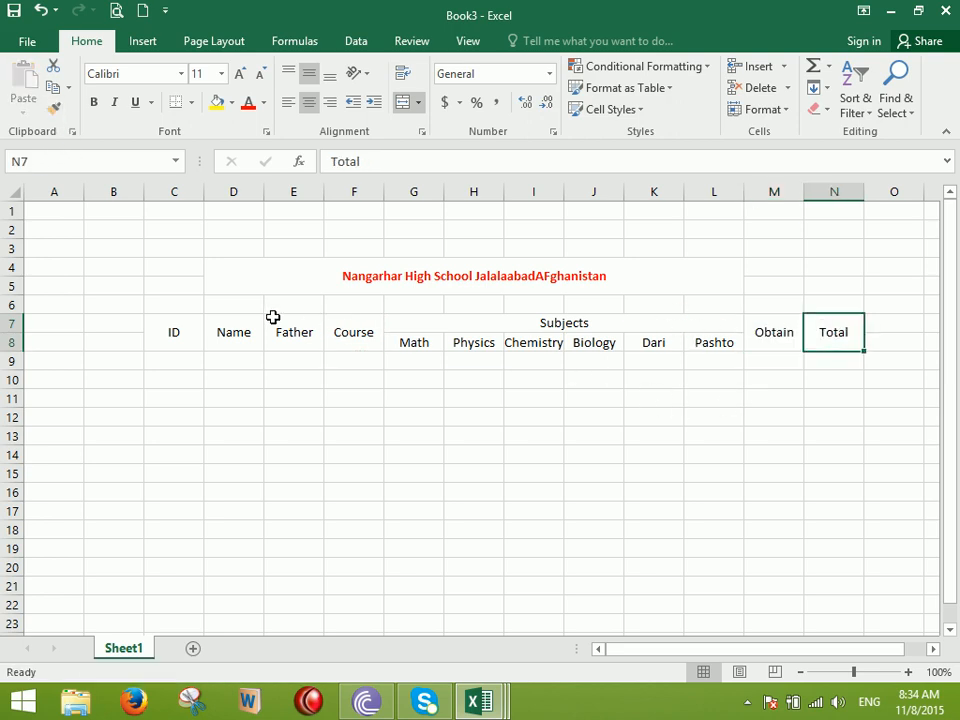
drag(178, 327, 842, 617)
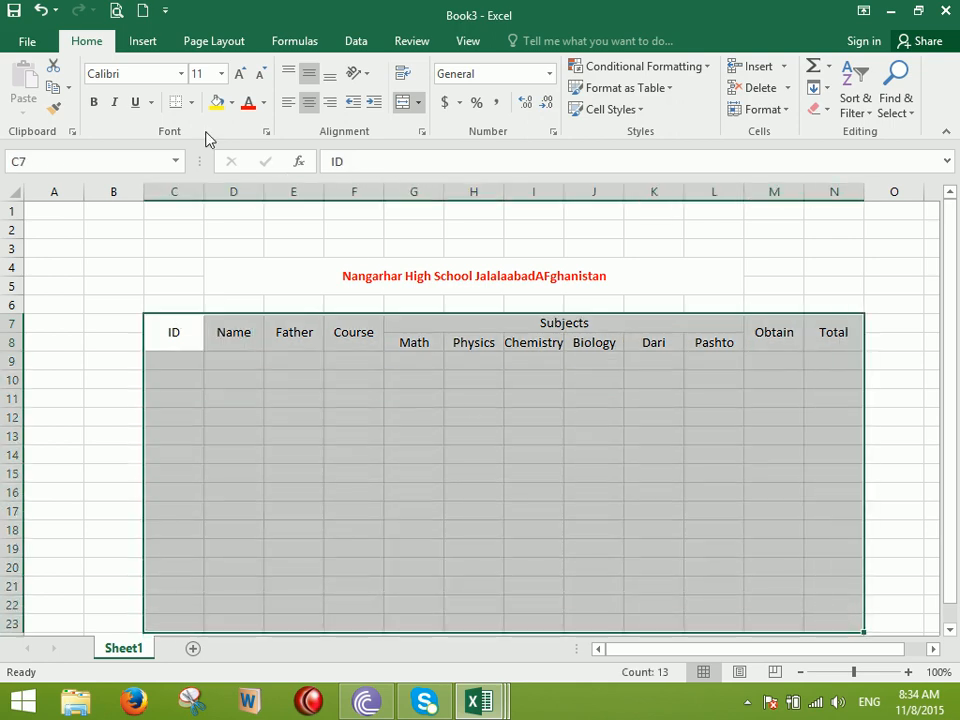
Apply All Borders to every cell of the table
click(193, 103)
click(214, 264)
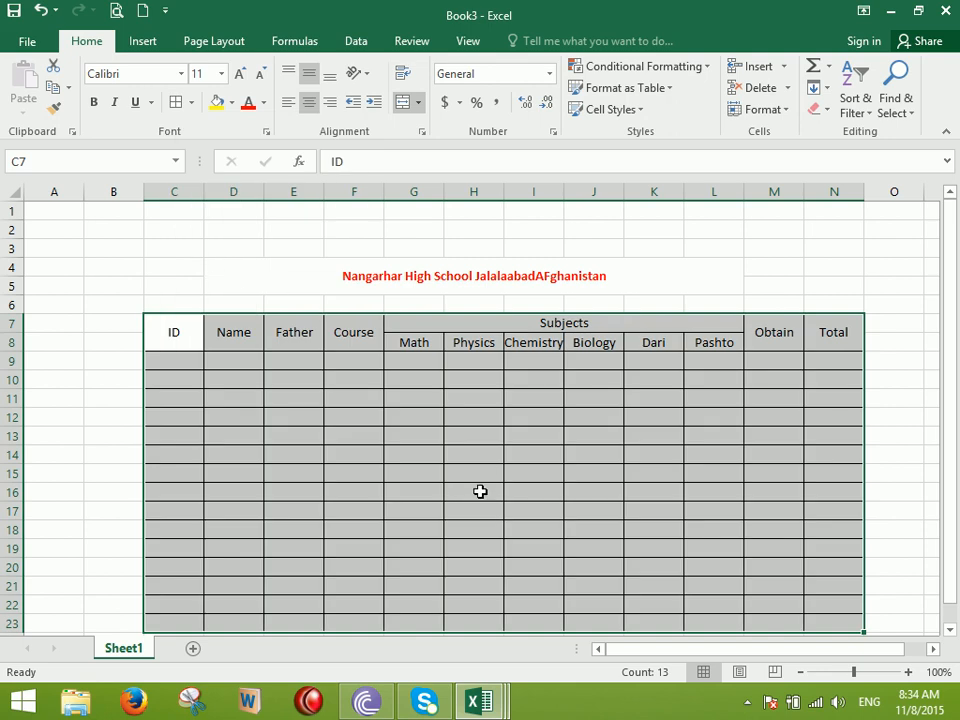
click(473, 446)
Rotate the Math–Pashto headers upward while keeping the Subjects heading horizontal
drag(424, 192, 732, 226)
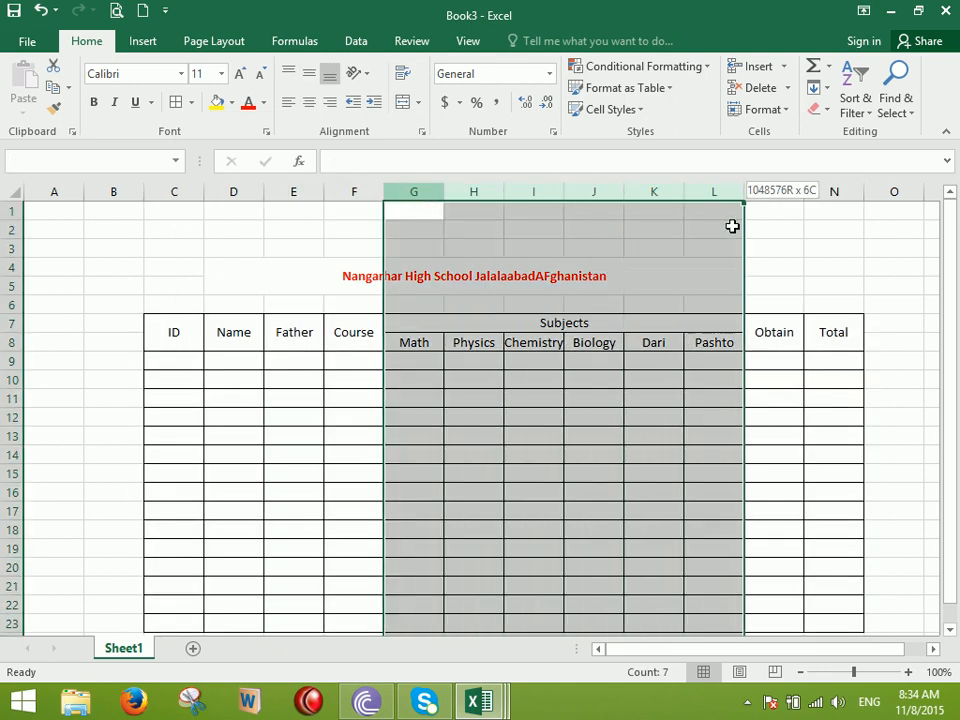
click(358, 73)
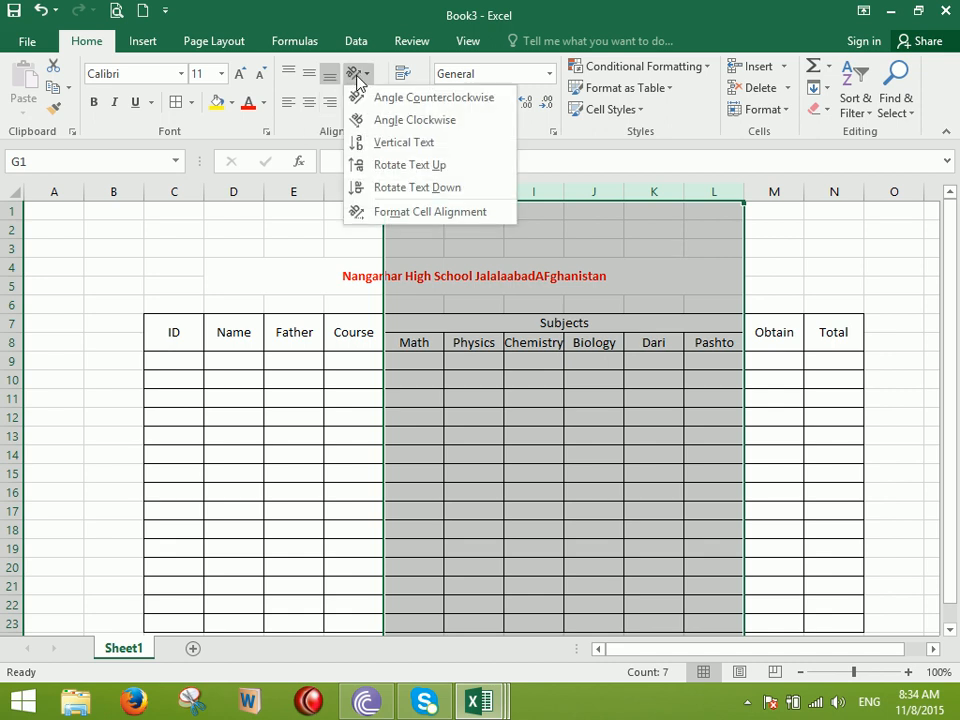
click(394, 166)
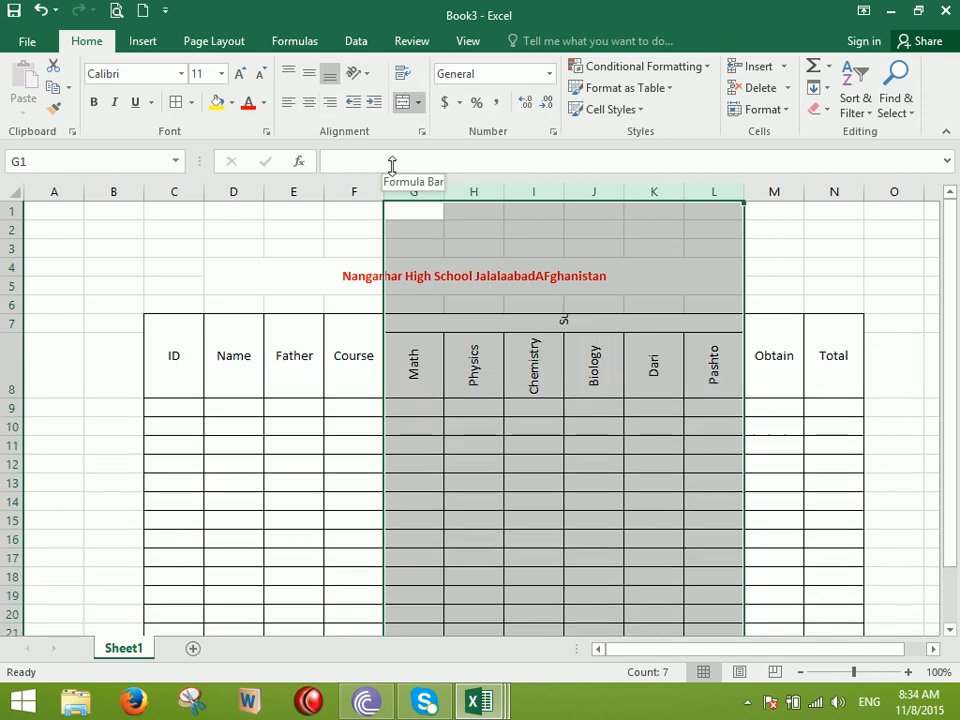
click(531, 356)
click(463, 321)
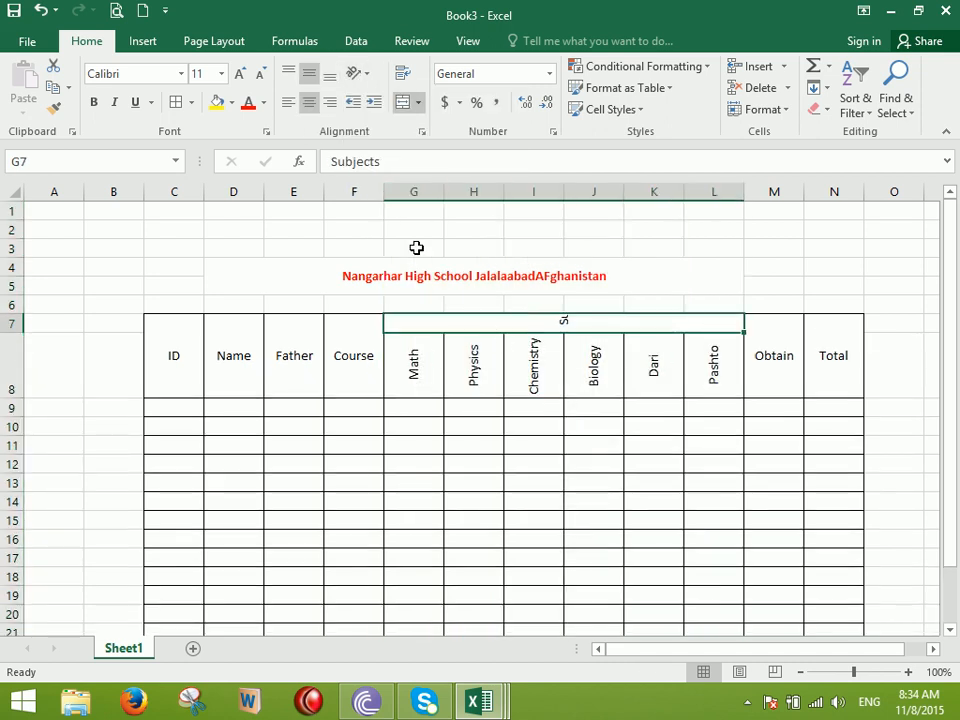
click(362, 74)
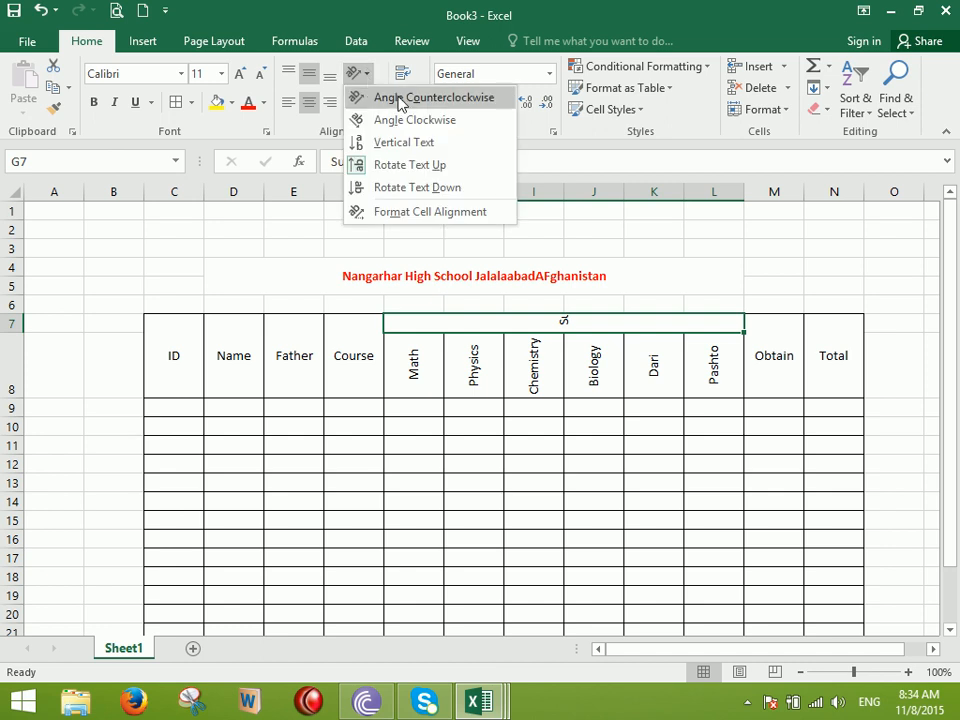
click(398, 164)
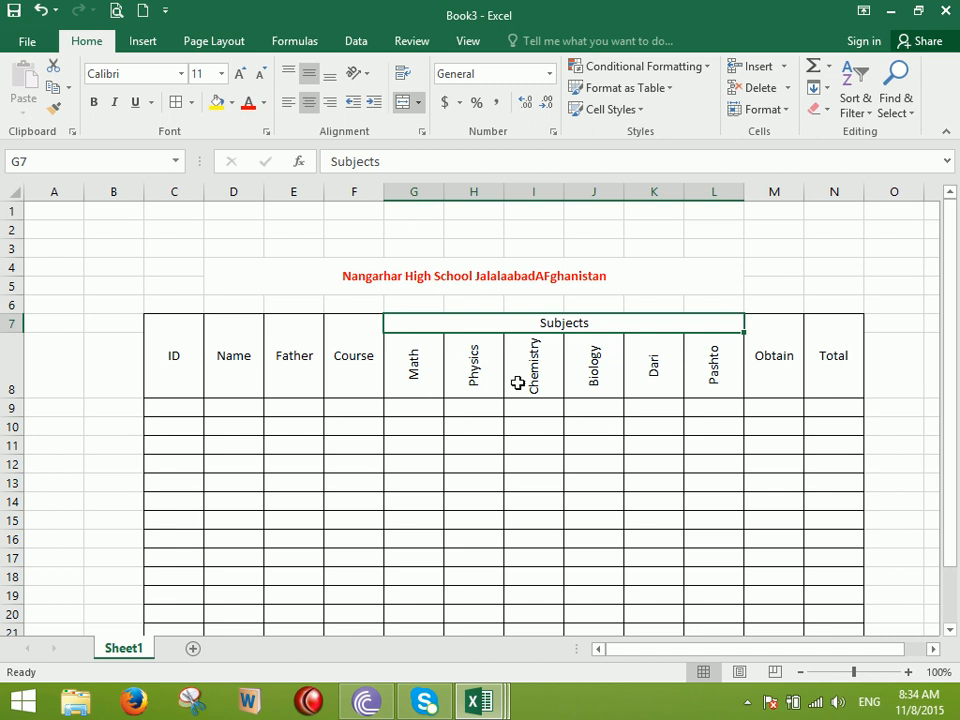
drag(420, 358, 716, 349)
drag(437, 191, 718, 189)
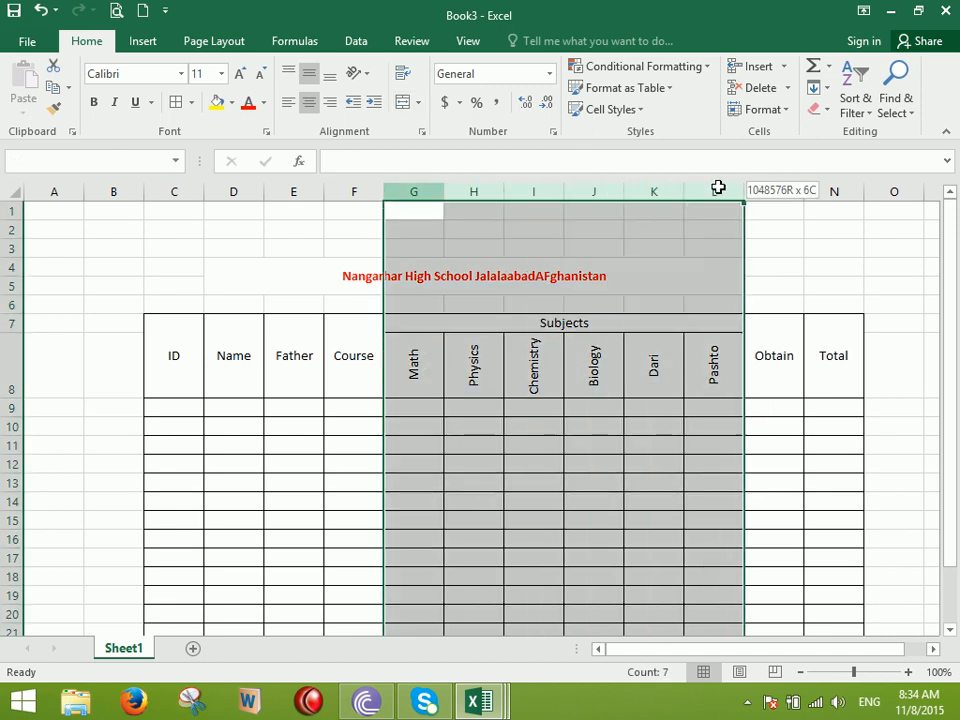
Set subject columns G:L to width 4 and widen the Name column
right_click(418, 192)
click(488, 416)
text(4)
click(446, 432)
click(583, 444)
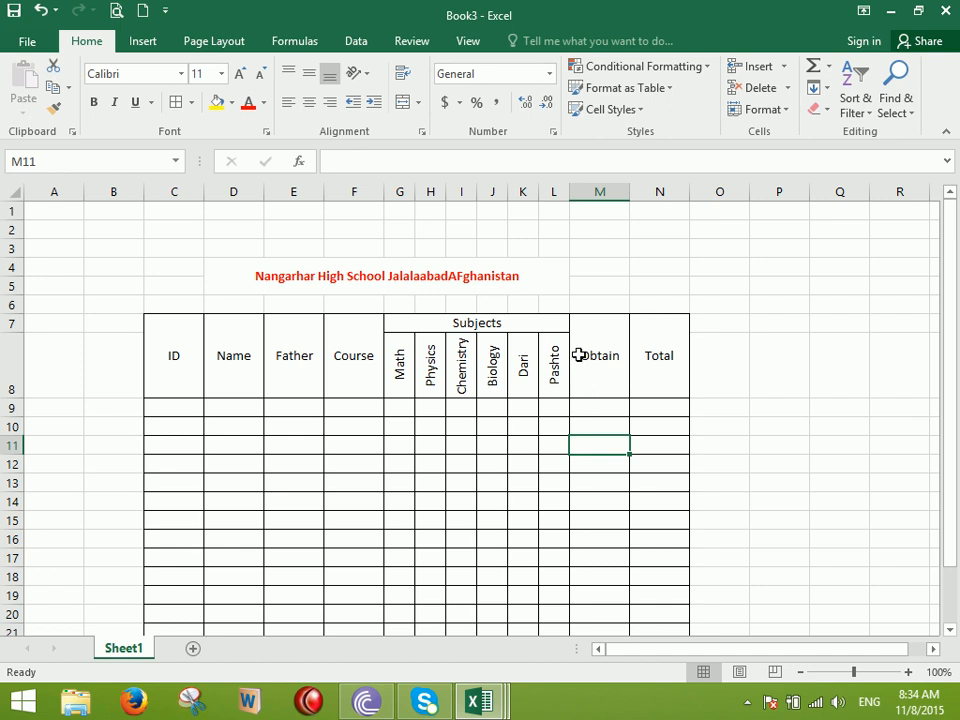
click(596, 406)
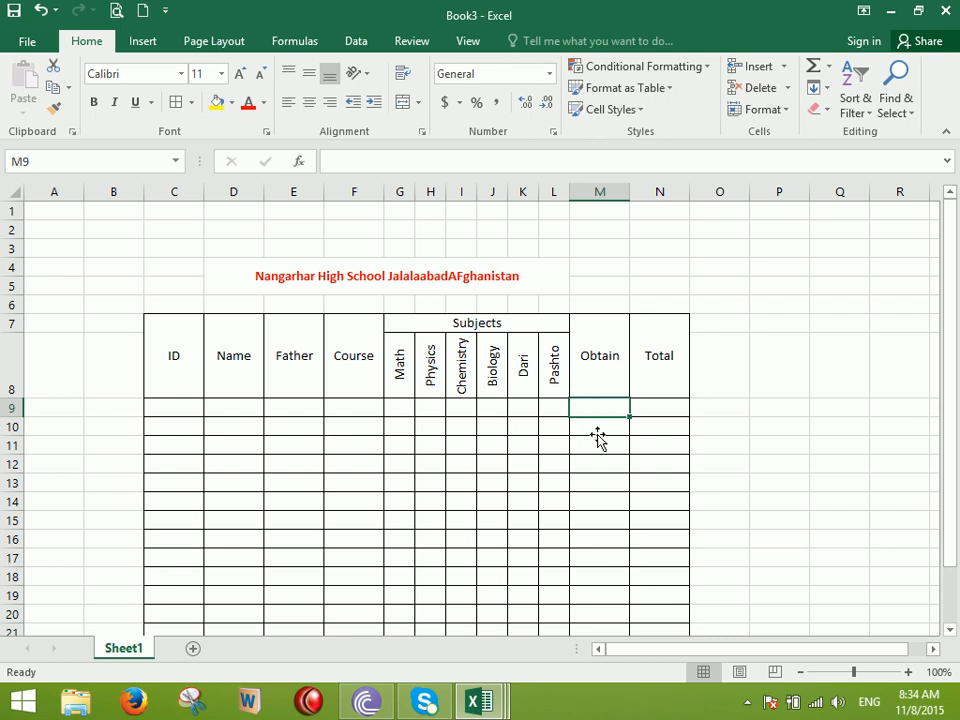
drag(262, 190, 329, 225)
Rename the ID heading to S.No and rotate it to read upward
click(178, 360)
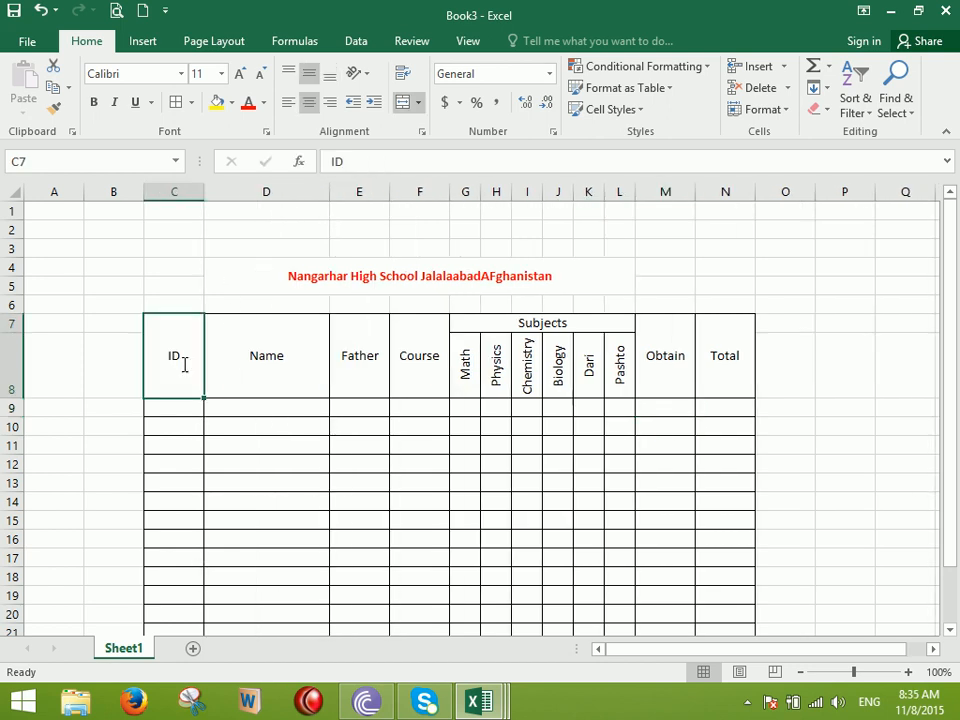
text(S.No)
key(Return)
click(182, 365)
click(358, 74)
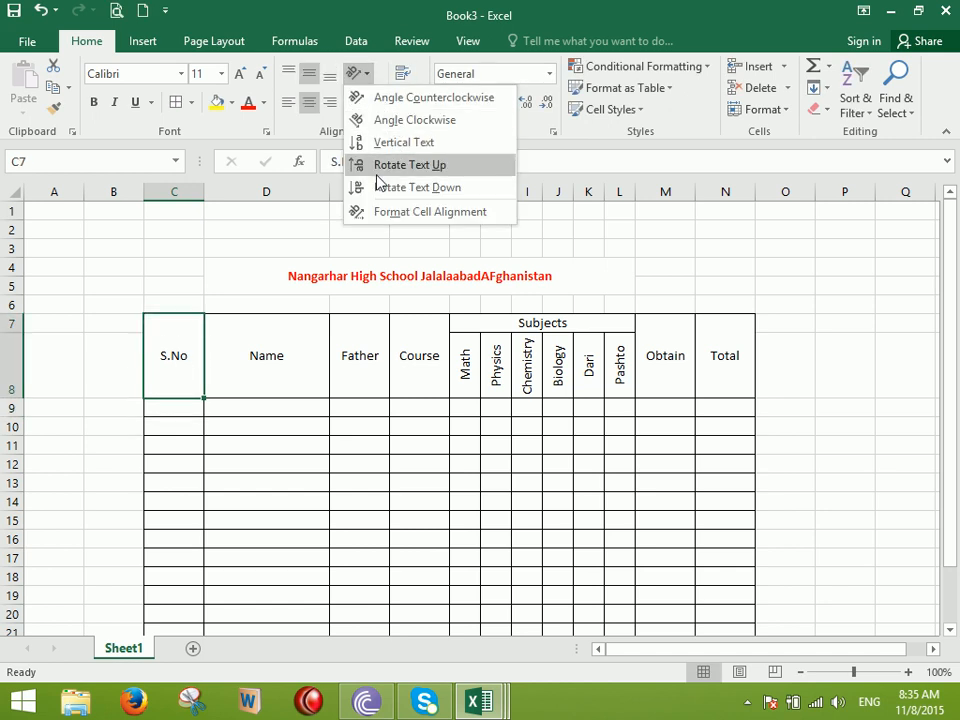
click(378, 174)
Narrow the S.No column and widen the Name, Father and Course columns
drag(201, 198, 185, 197)
drag(313, 191, 546, 210)
drag(611, 189, 696, 214)
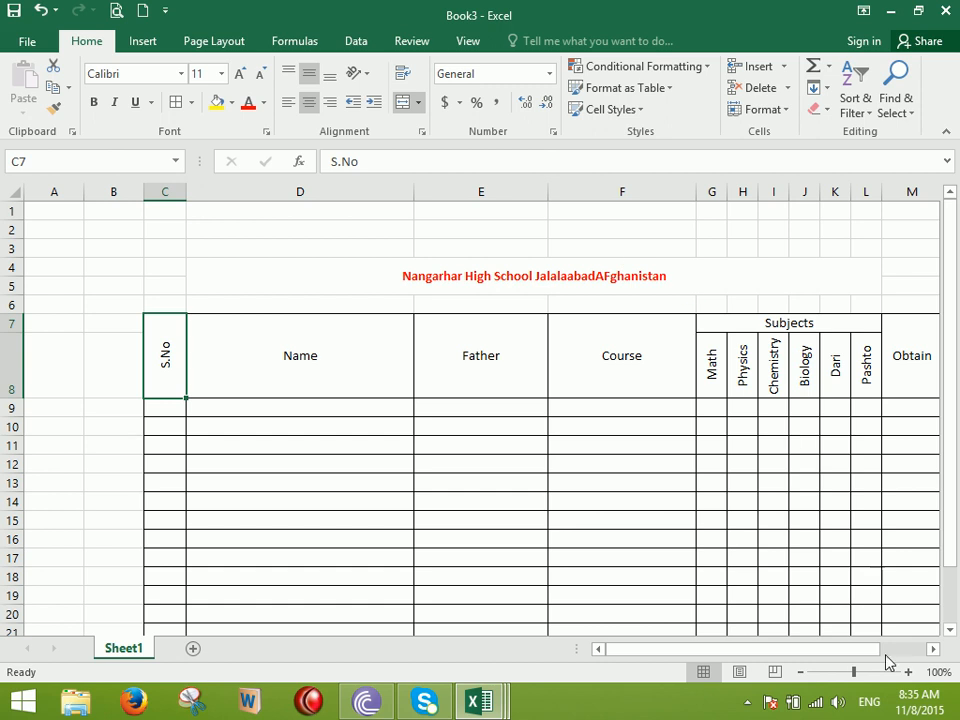
drag(881, 657, 909, 650)
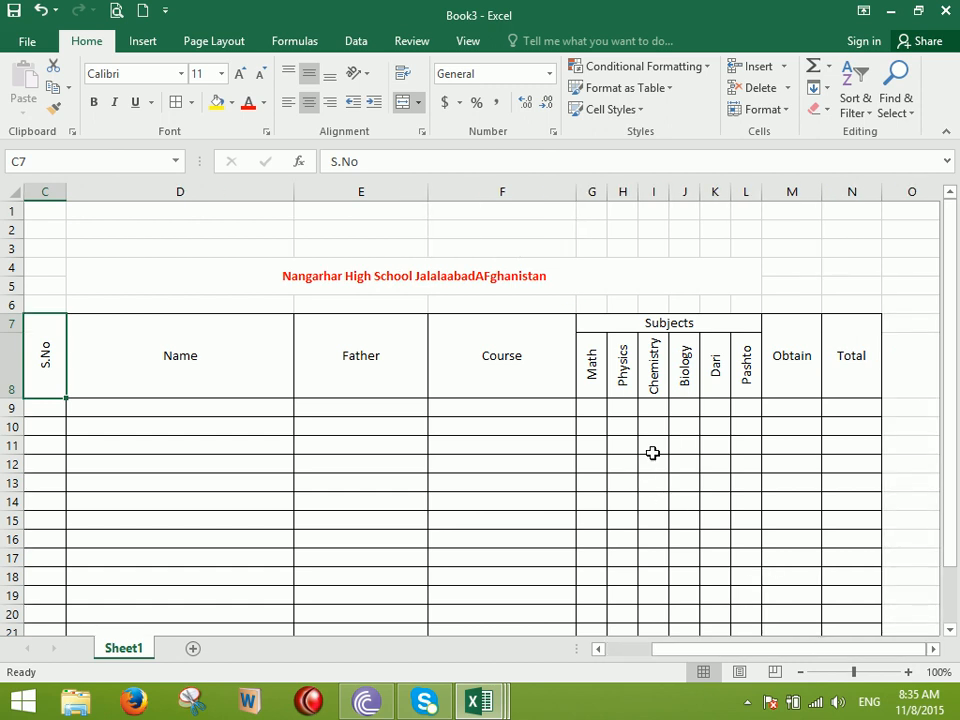
click(684, 407)
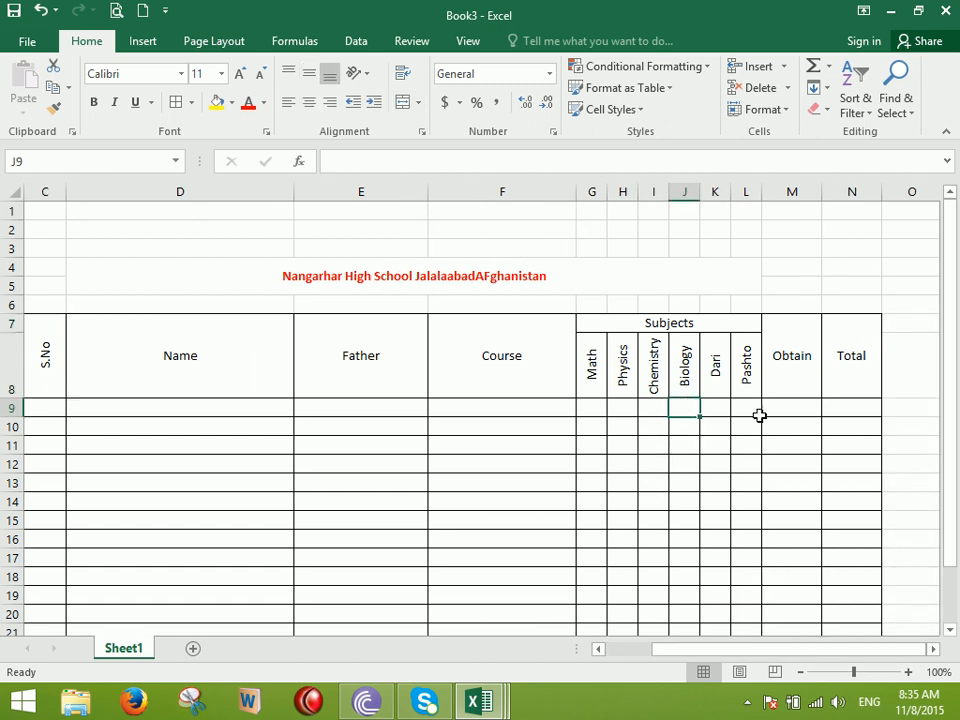
click(791, 412)
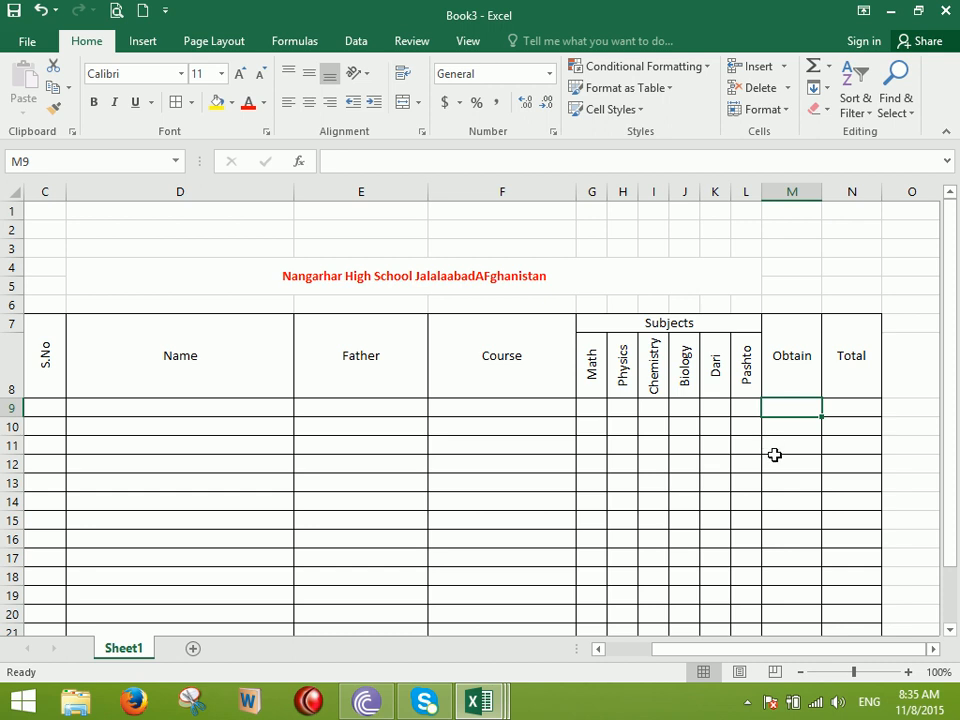
Put =SUM(G9:L9) in M9 and fill it down through M22
click(813, 65)
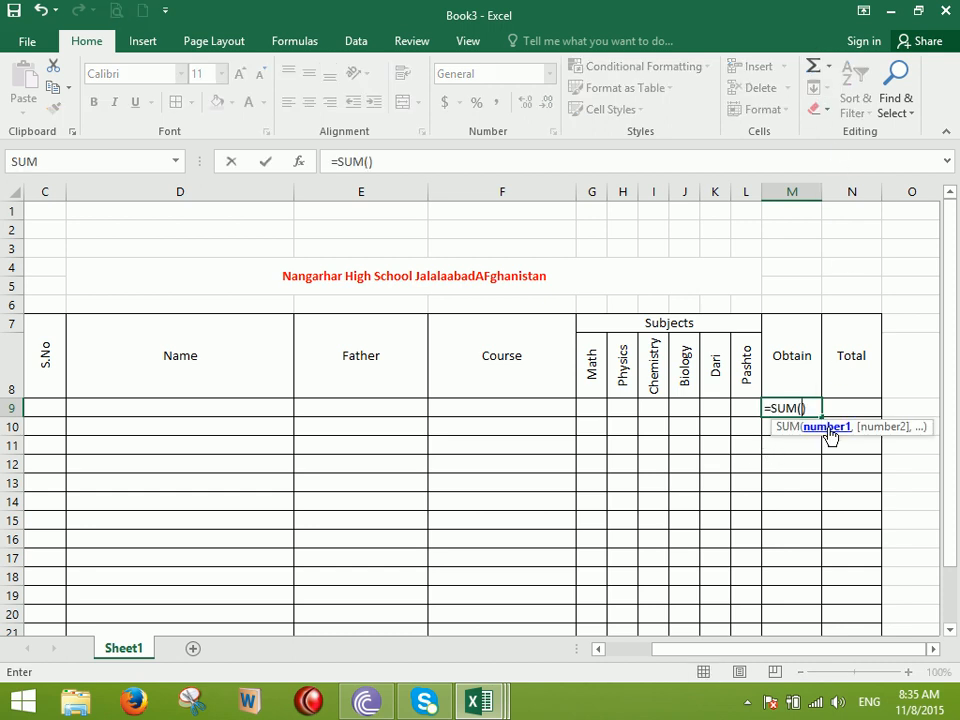
drag(746, 407, 602, 406)
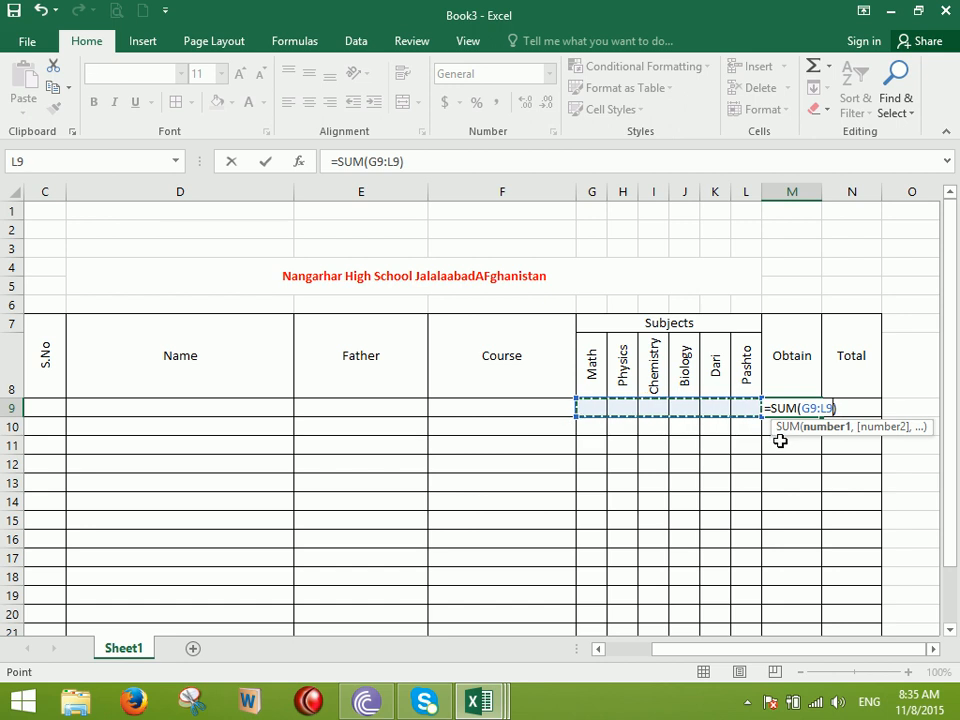
key(Return)
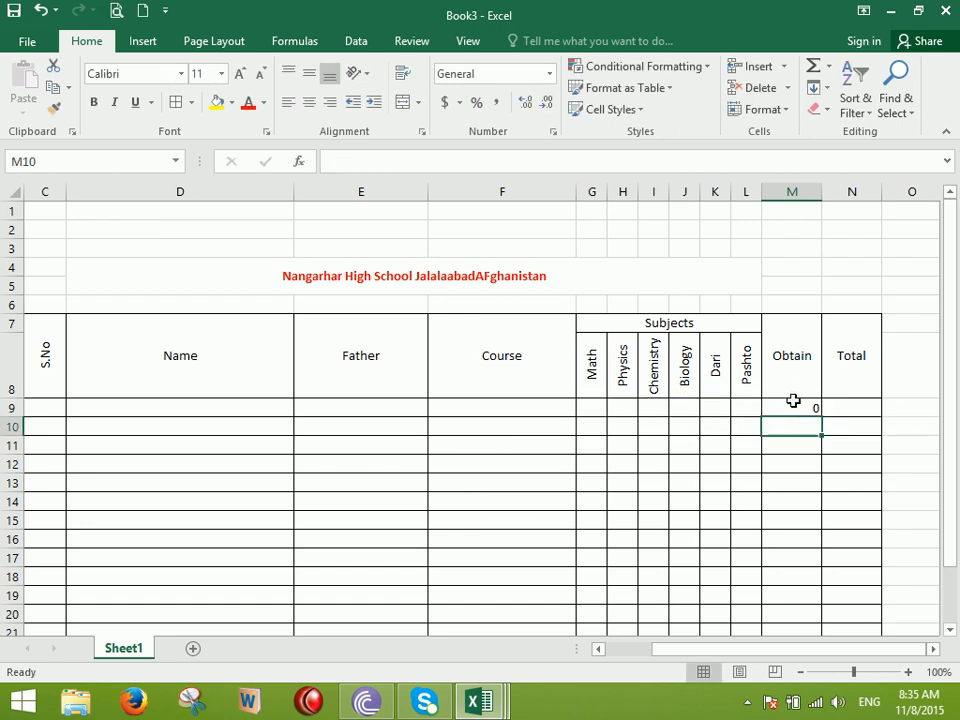
click(812, 408)
drag(819, 418, 814, 615)
Fill serial numbers 1 to 12 down C9:C20 starting from 1 and 2, and centre them
click(596, 372)
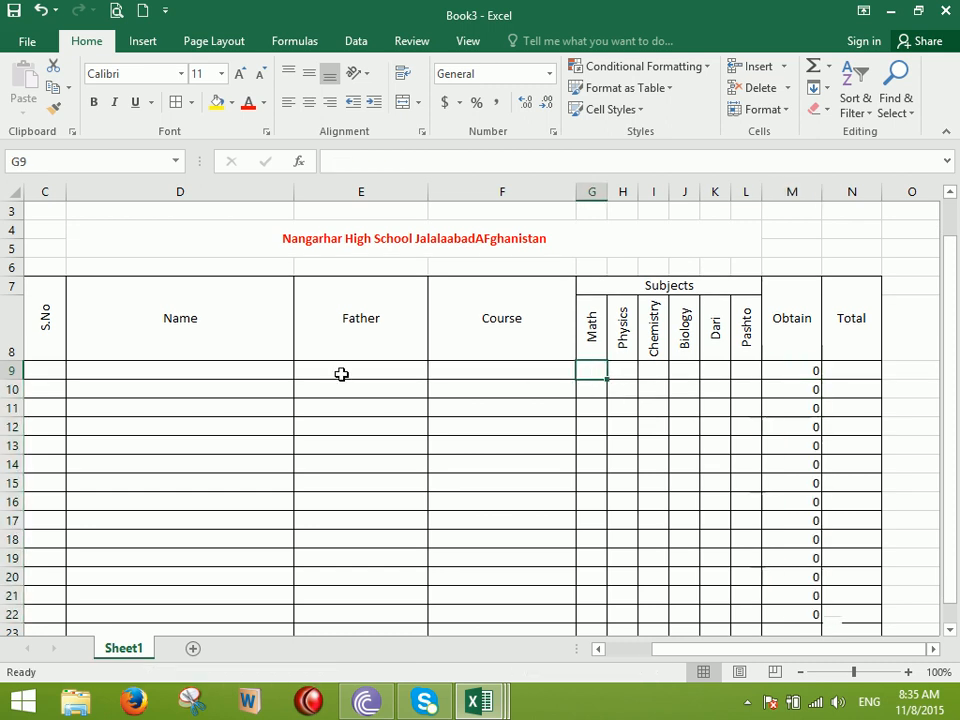
click(50, 371)
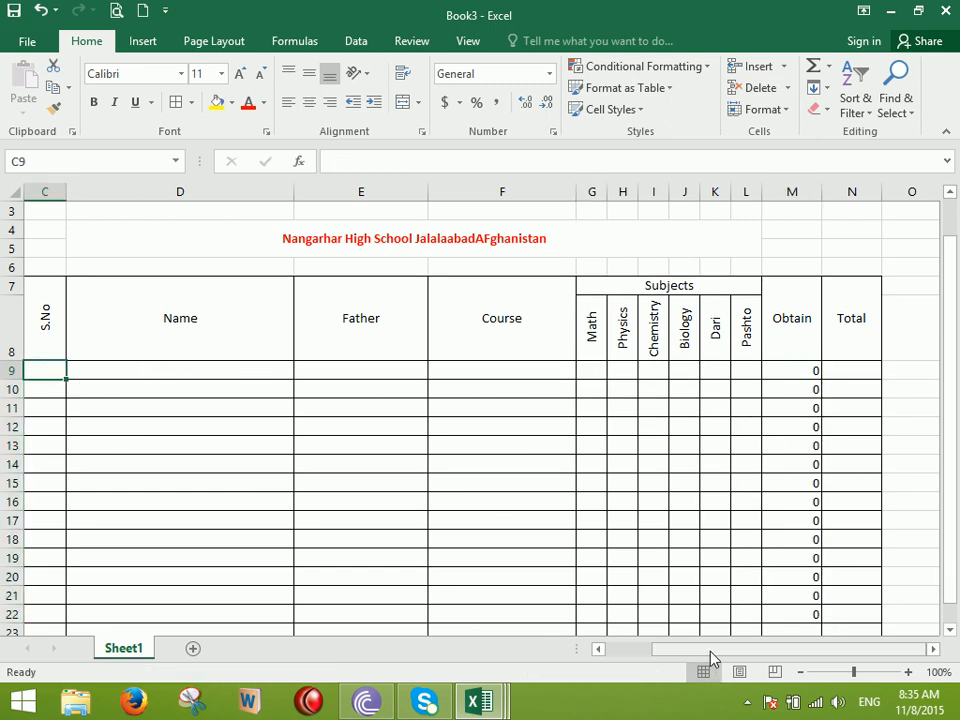
drag(718, 649, 649, 650)
text(1)
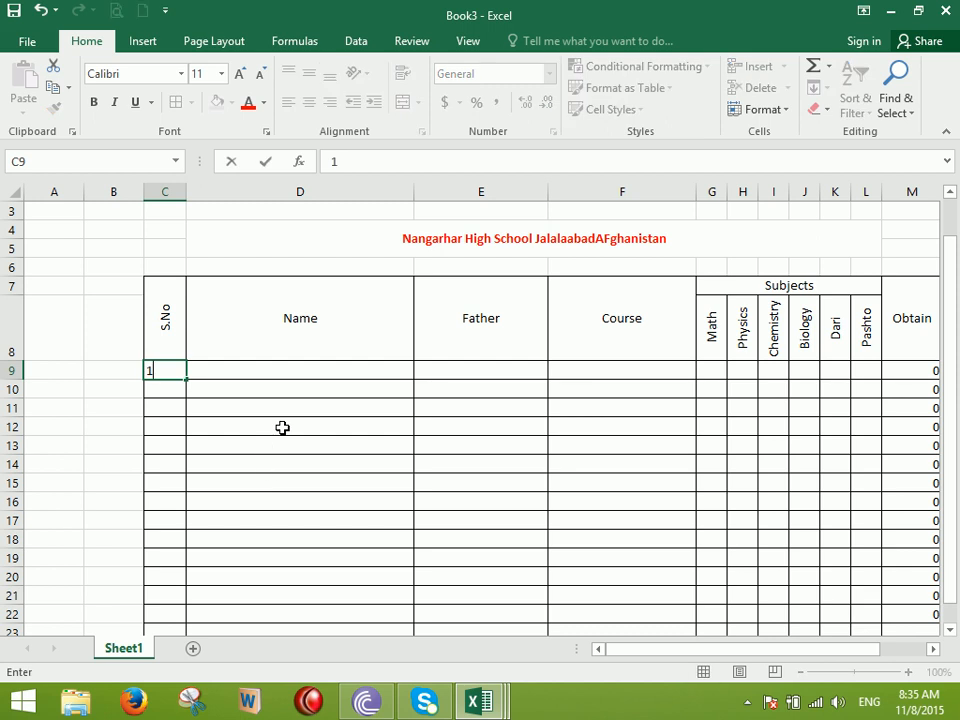
click(161, 388)
text(2)
key(Tab)
drag(167, 370, 186, 582)
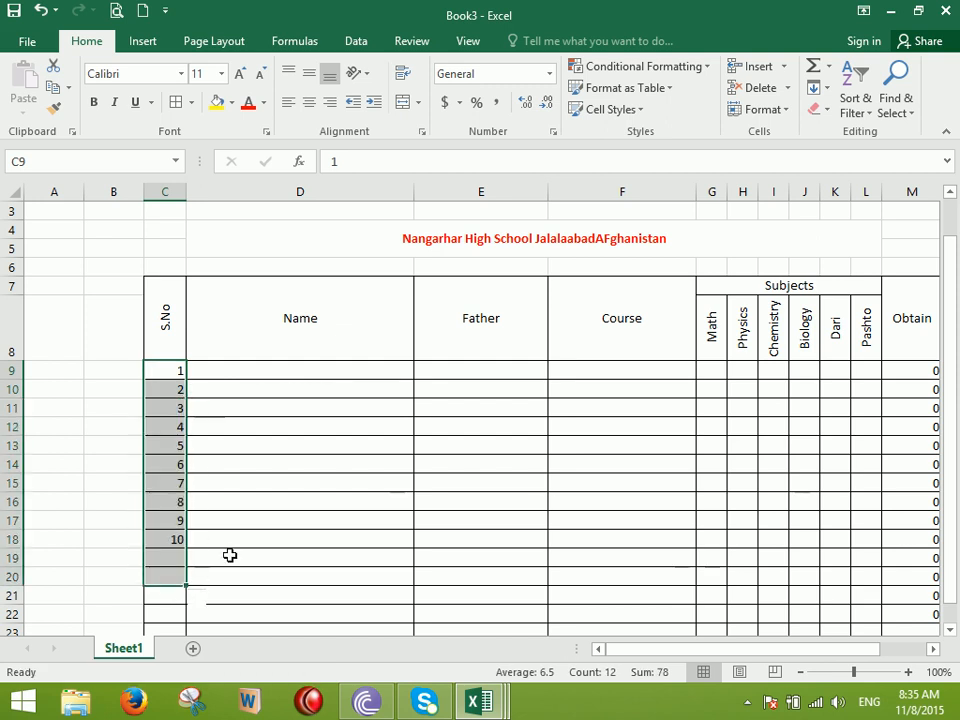
click(309, 102)
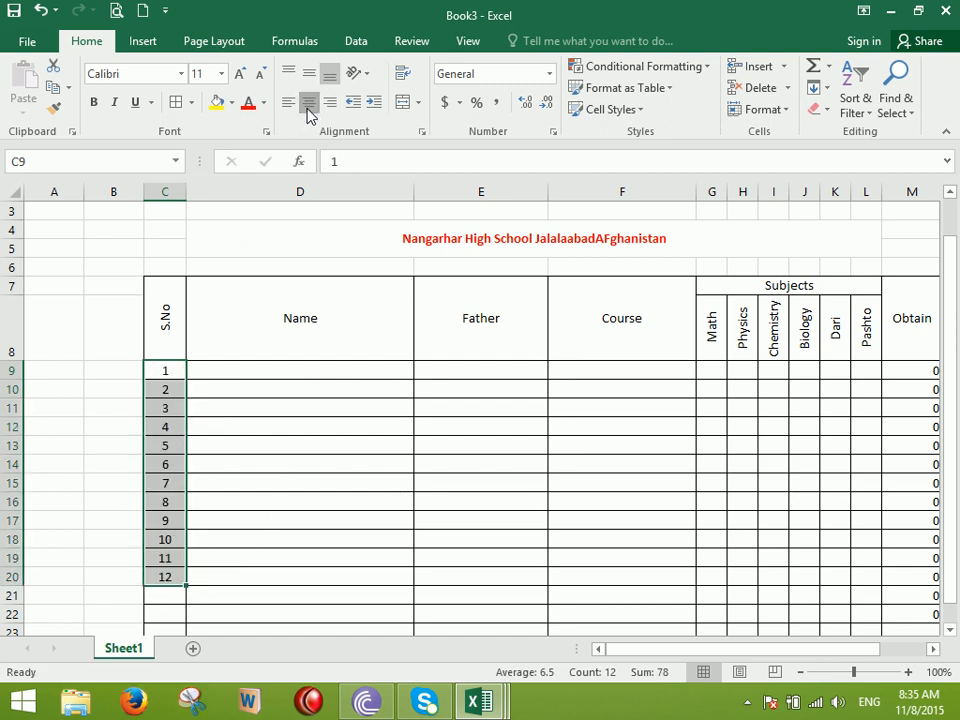
In row 9, enter the first student's name and father's name, with the course corrected to 12 Class
click(297, 371)
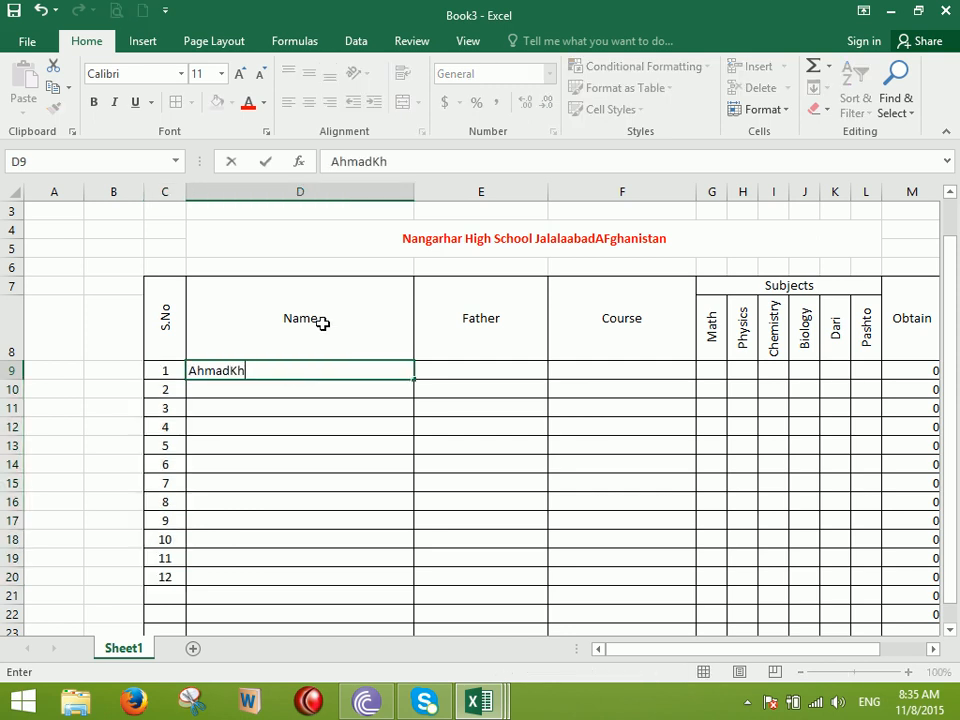
key(Tab)
text(Sajjad)
key(Tab)
text(BCS)
key(Tab)
key(Left)
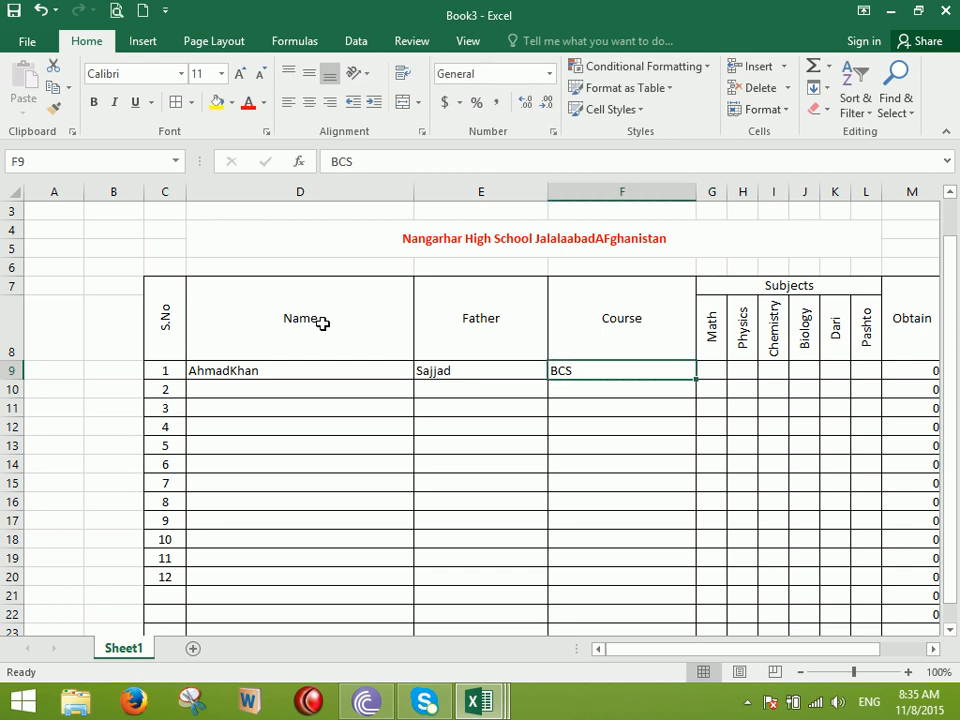
text(12 Class)
key(Tab)
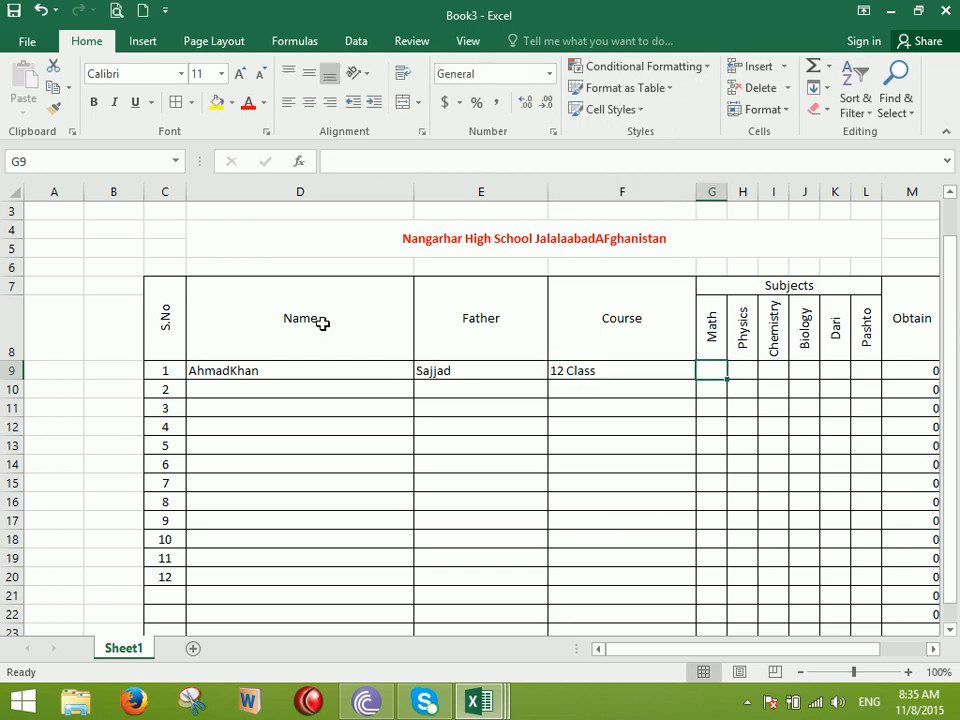
Enter the student's six marks: 90 for Math and 56 for Physics, Chemistry, Biology, Dari and Pashto
text(90)
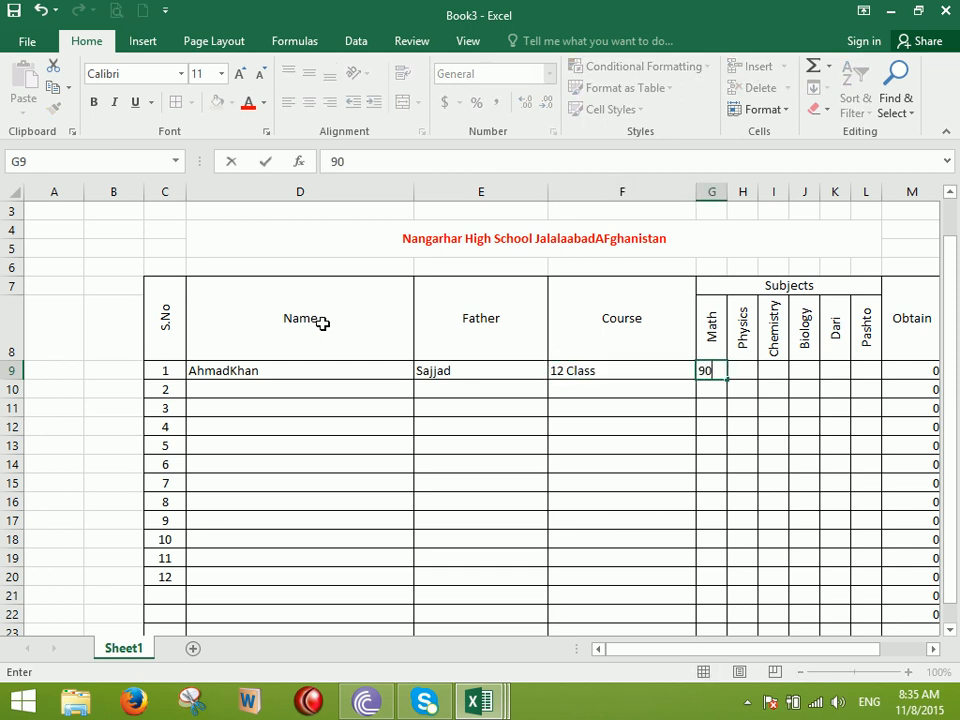
key(Tab)
text(56)
key(Tab)
text(56)
key(Tab)
text(56)
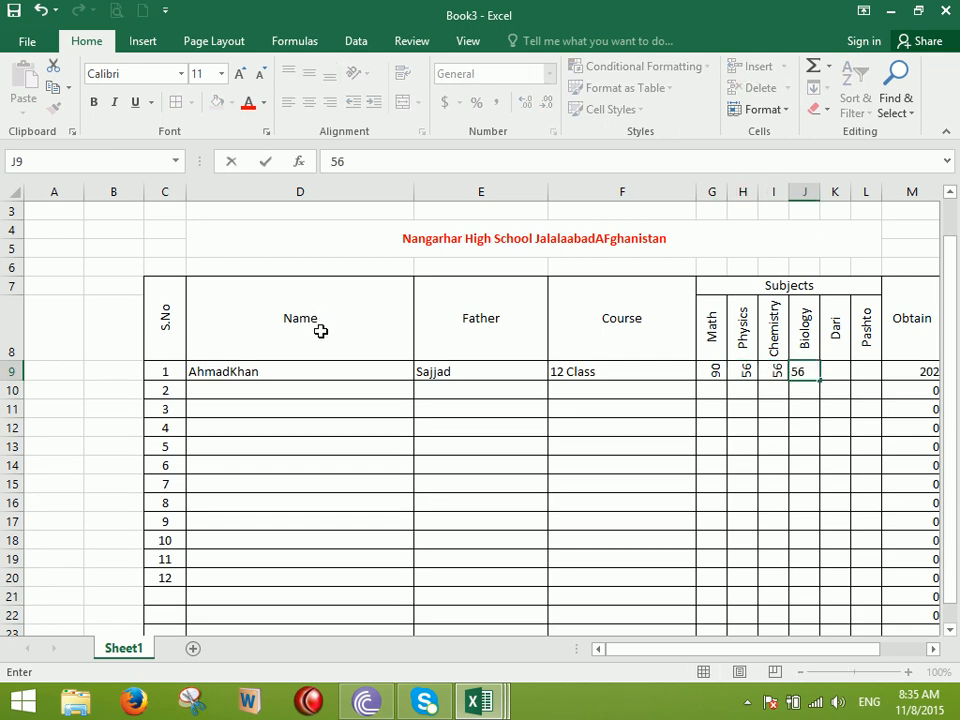
key(Tab)
text(56)
key(Tab)
text(56)
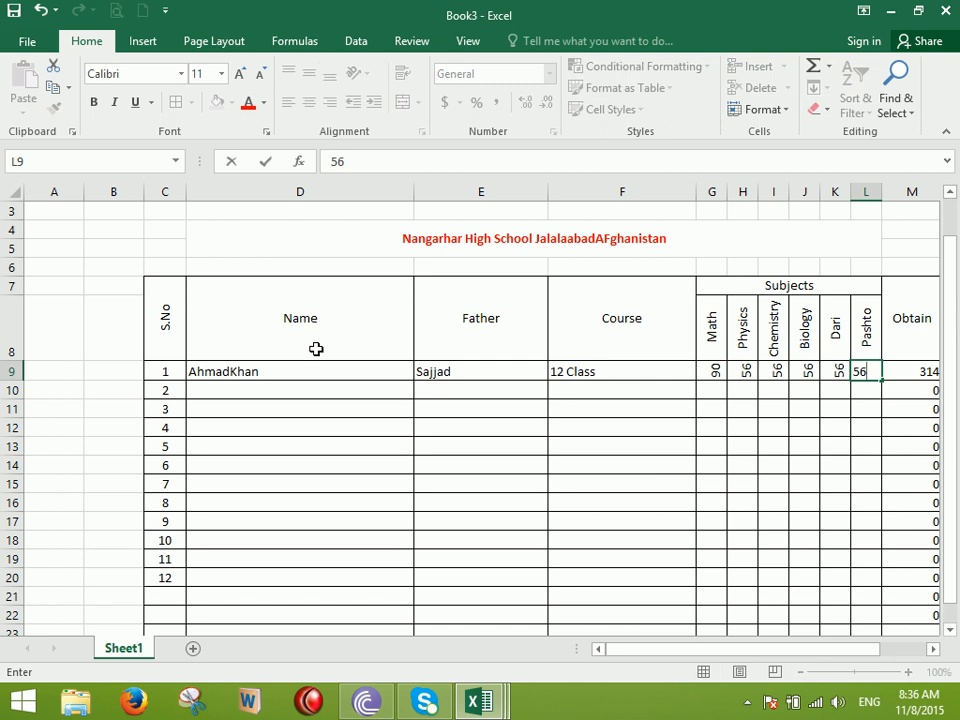
key(Return)
drag(713, 371, 855, 630)
click(365, 75)
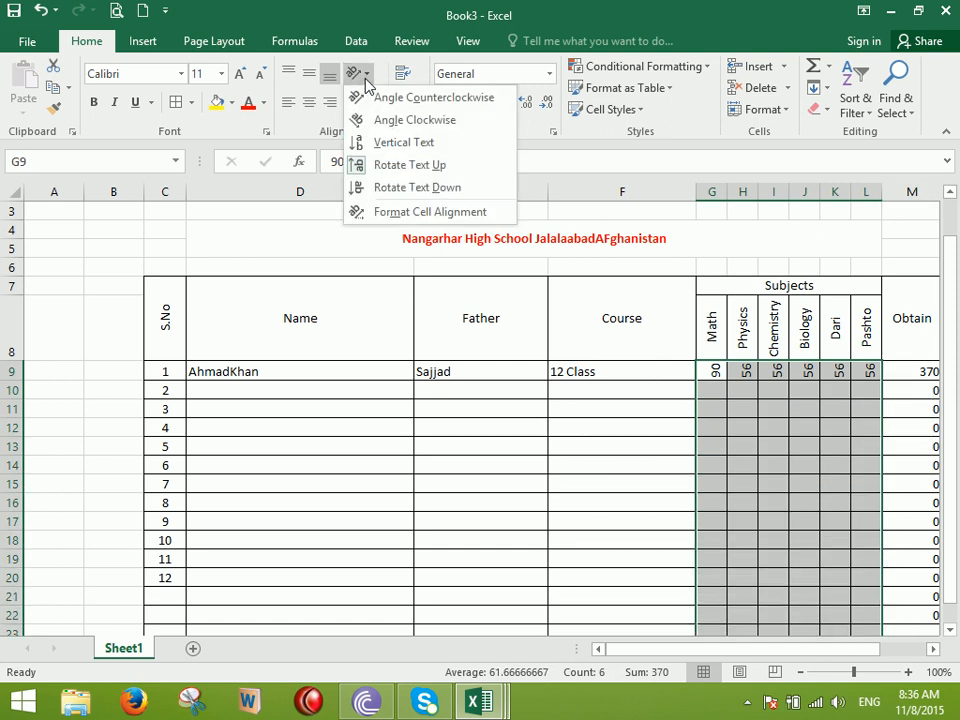
click(421, 166)
click(679, 457)
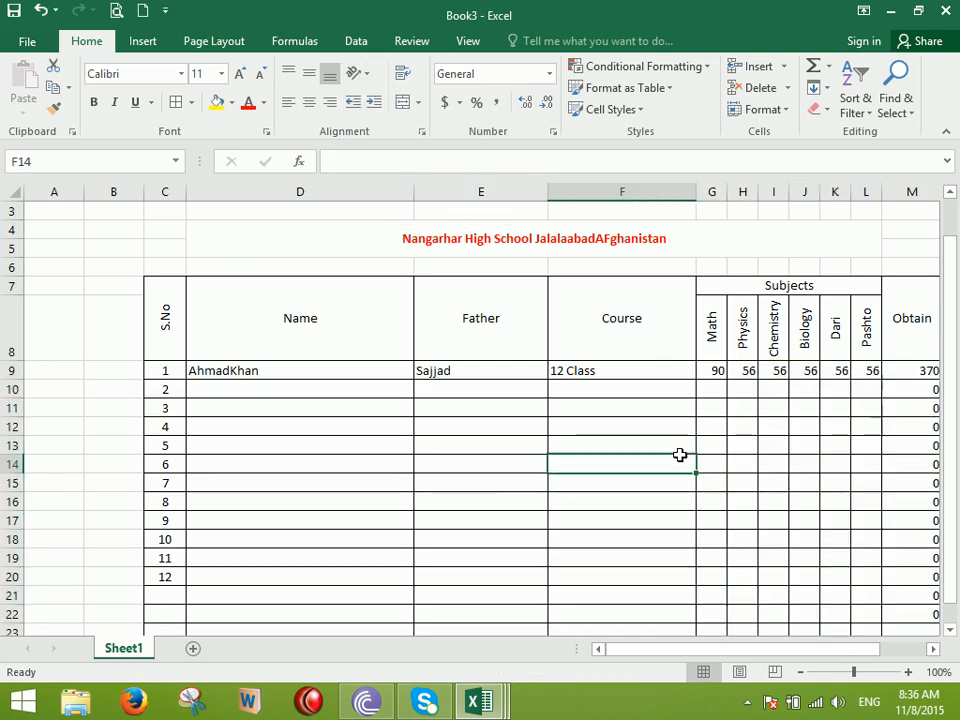
click(932, 648)
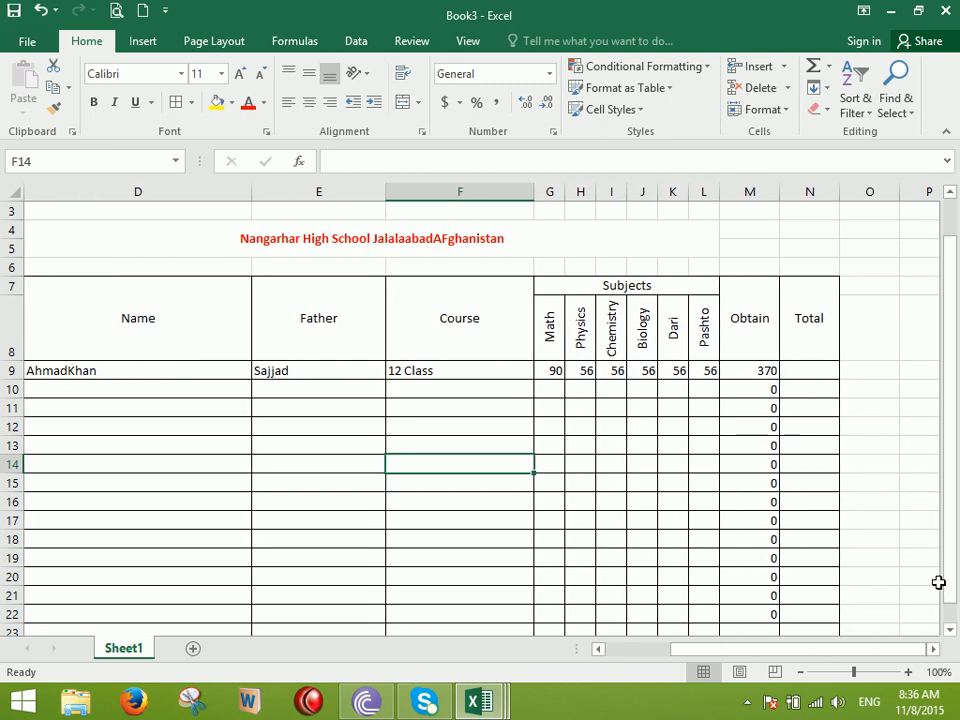
click(764, 375)
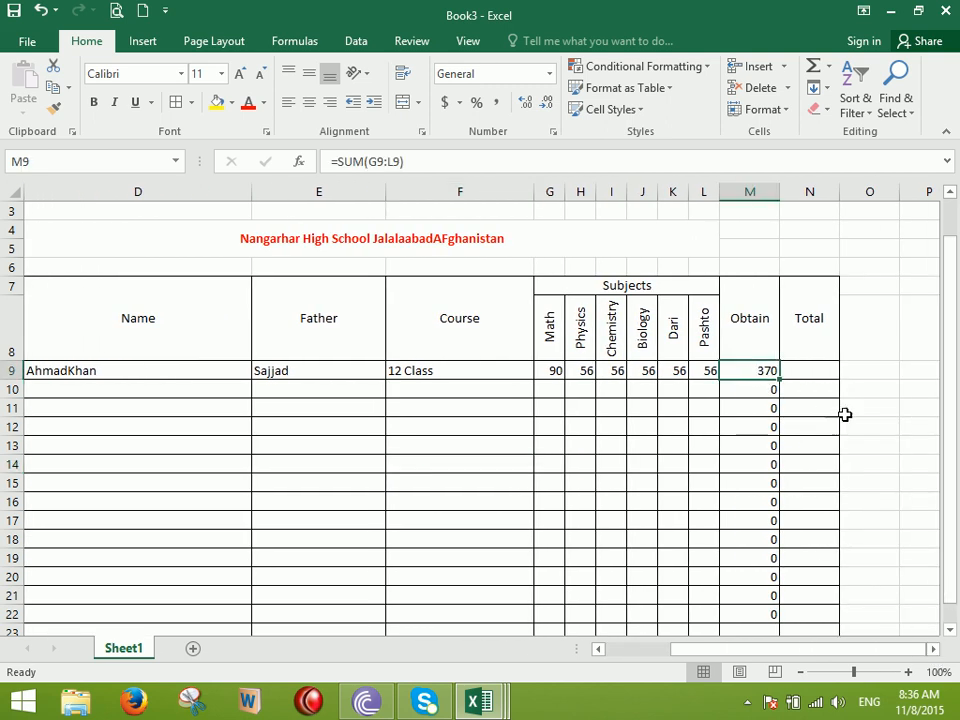
click(818, 379)
Enter 1200 in N9 and fill it down the Total column to N22
text(1200)
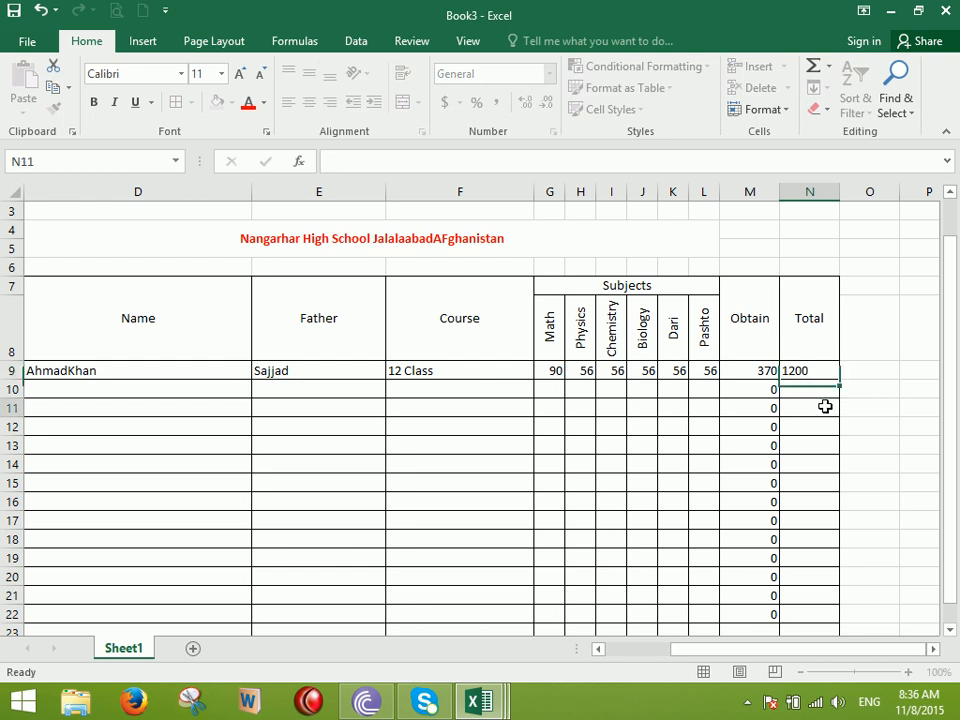
click(821, 364)
drag(839, 380, 831, 626)
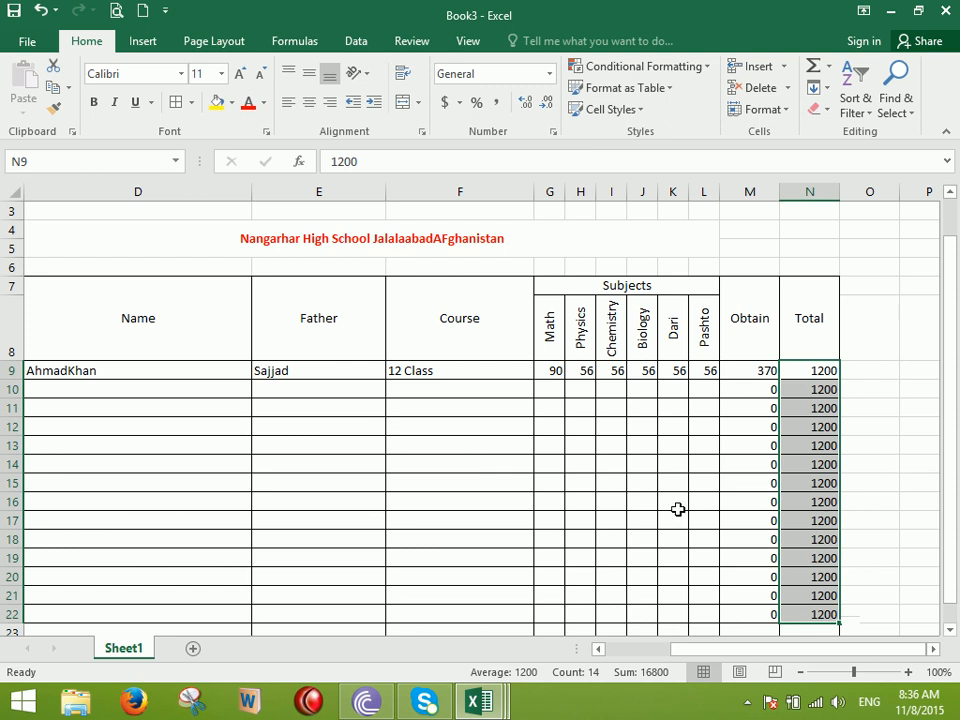
drag(582, 464, 600, 463)
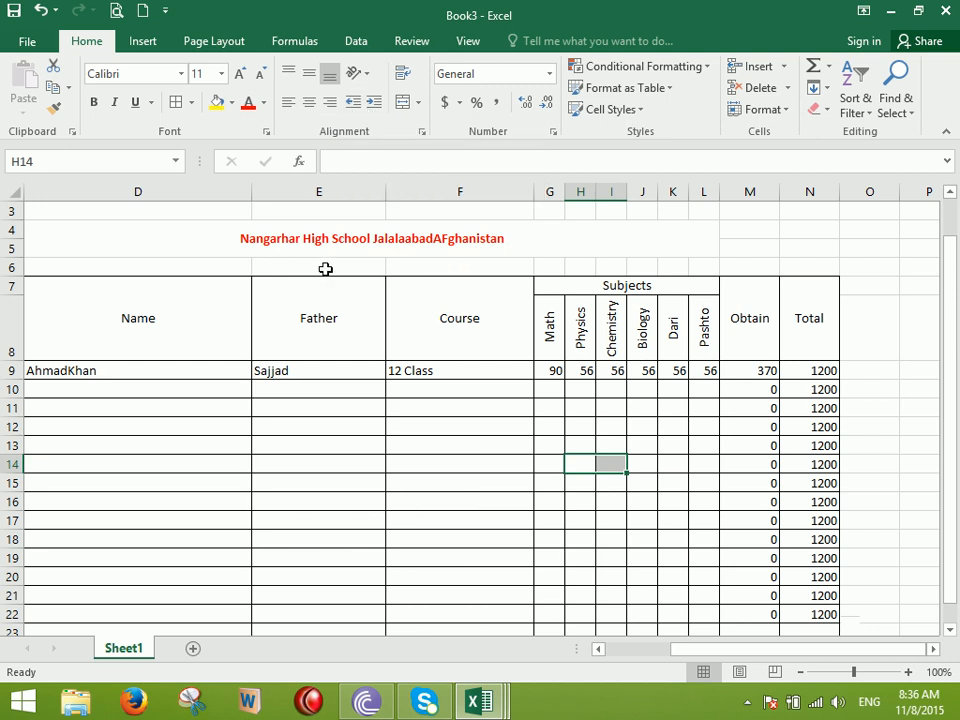
Create a new workbook with the title 'Attendance Sheet' merged and centred across D4:L6
click(143, 13)
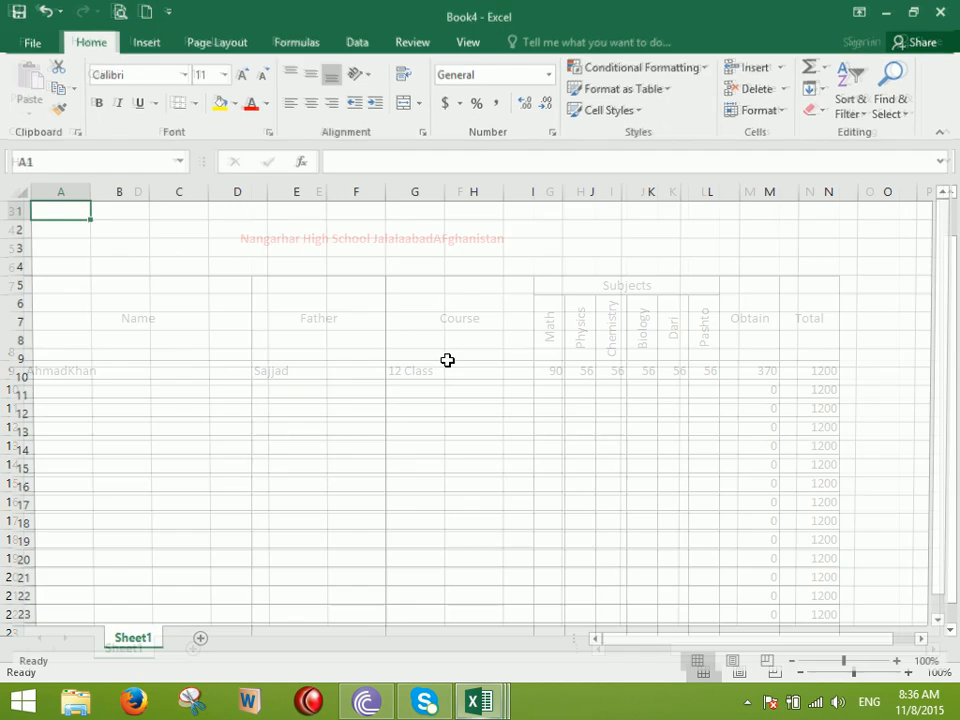
drag(240, 268, 684, 311)
click(403, 102)
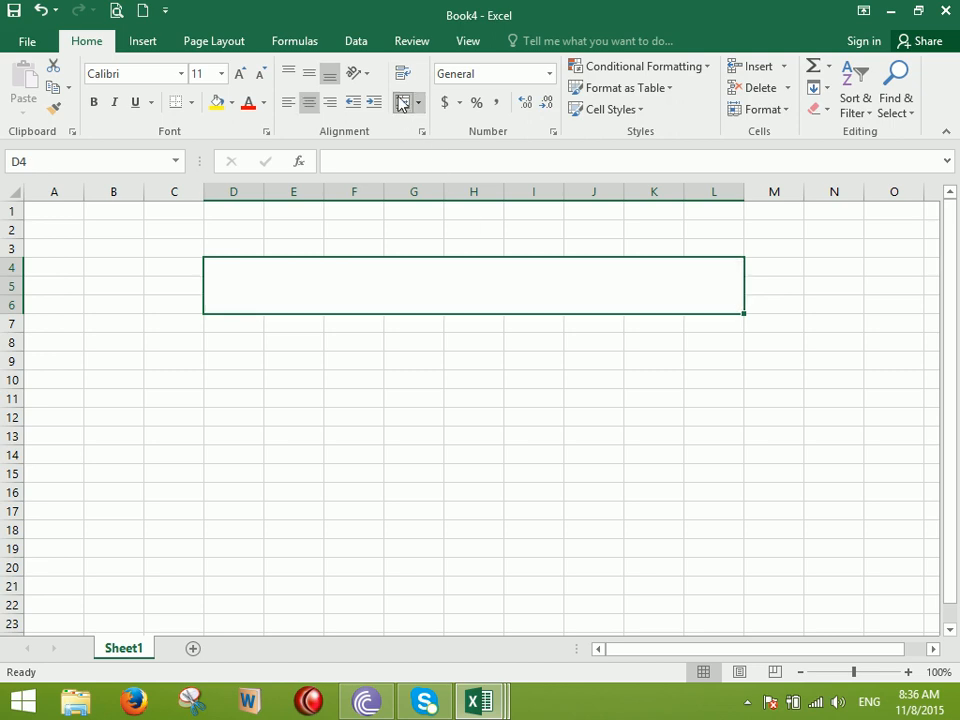
text(tt)
text(ATtendance)
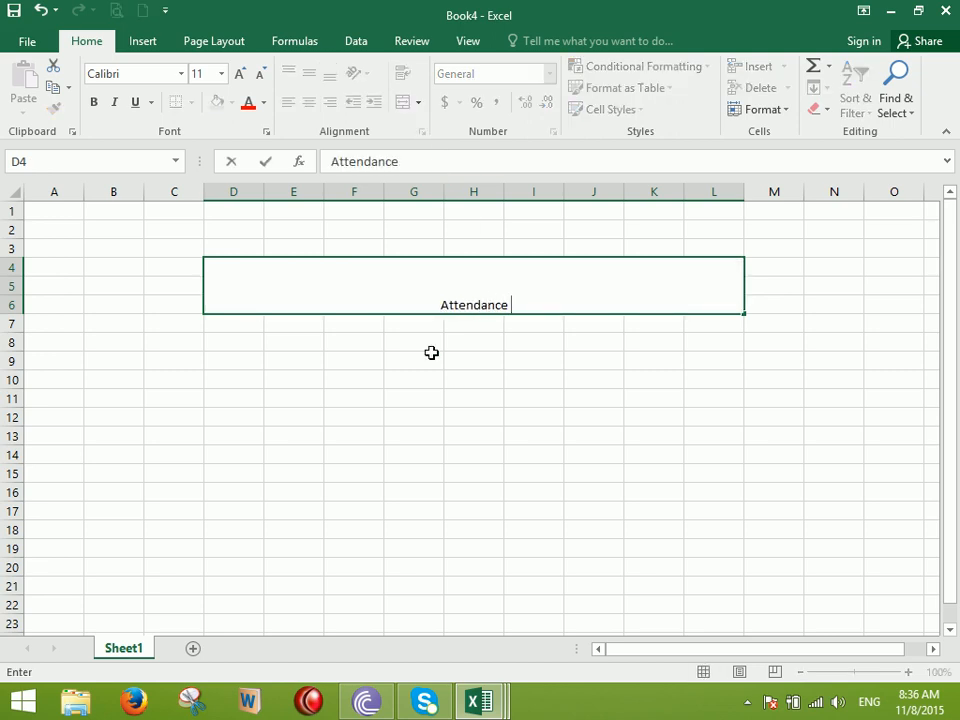
text( Sheet)
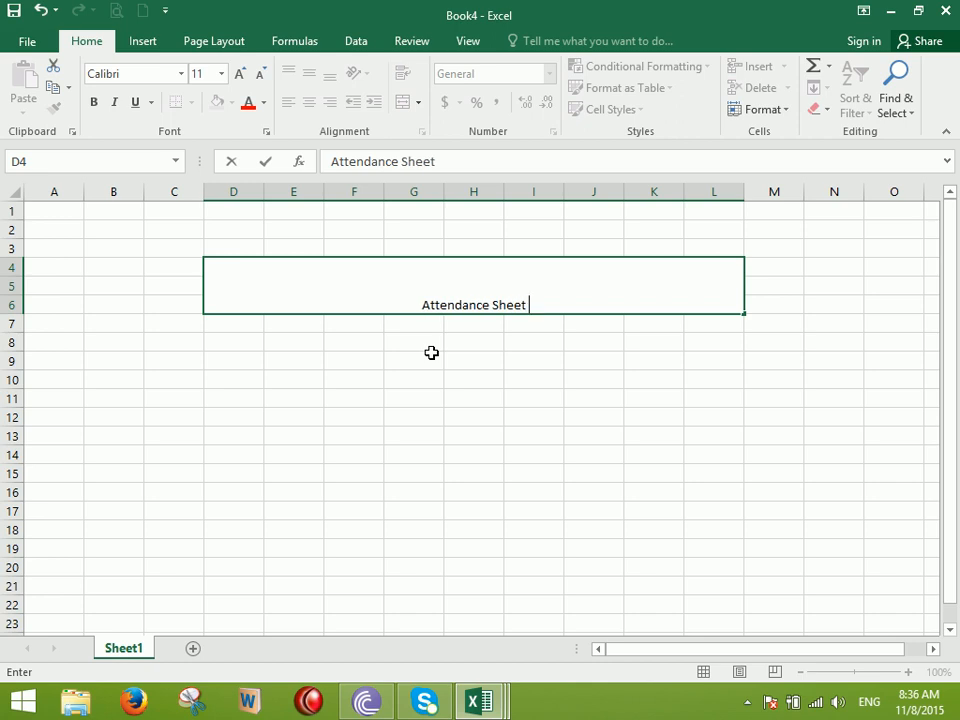
click(414, 418)
Enter the headings S.No, Employee, Job Title and Timings across D9:G9
click(237, 357)
text(S.No)
key(Tab)
text(Employee)
key(Tab)
text(LO)
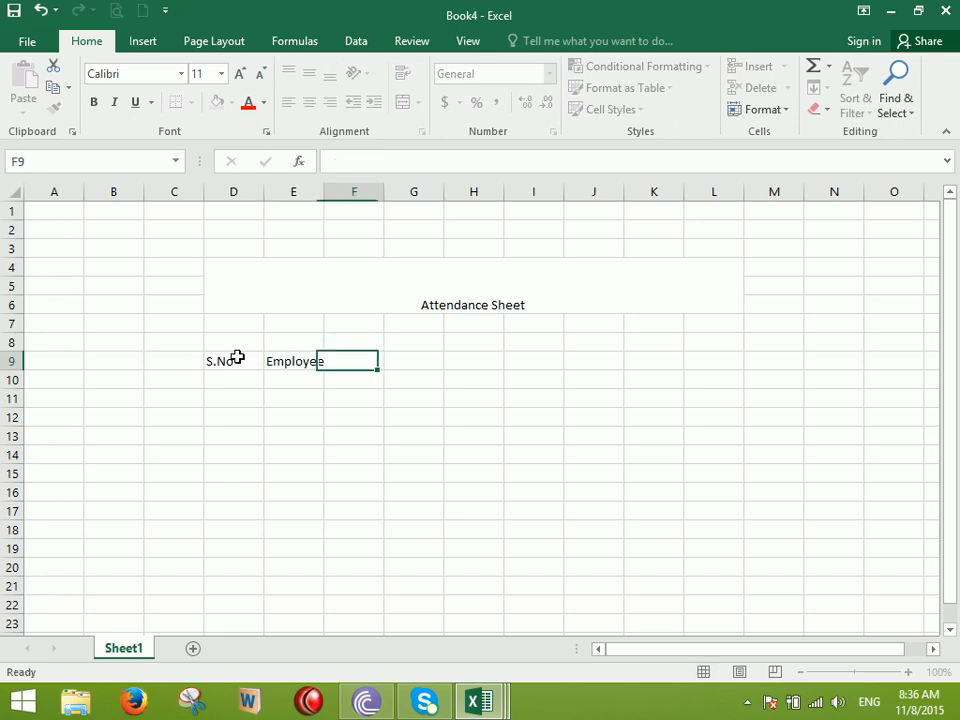
text(ob Title)
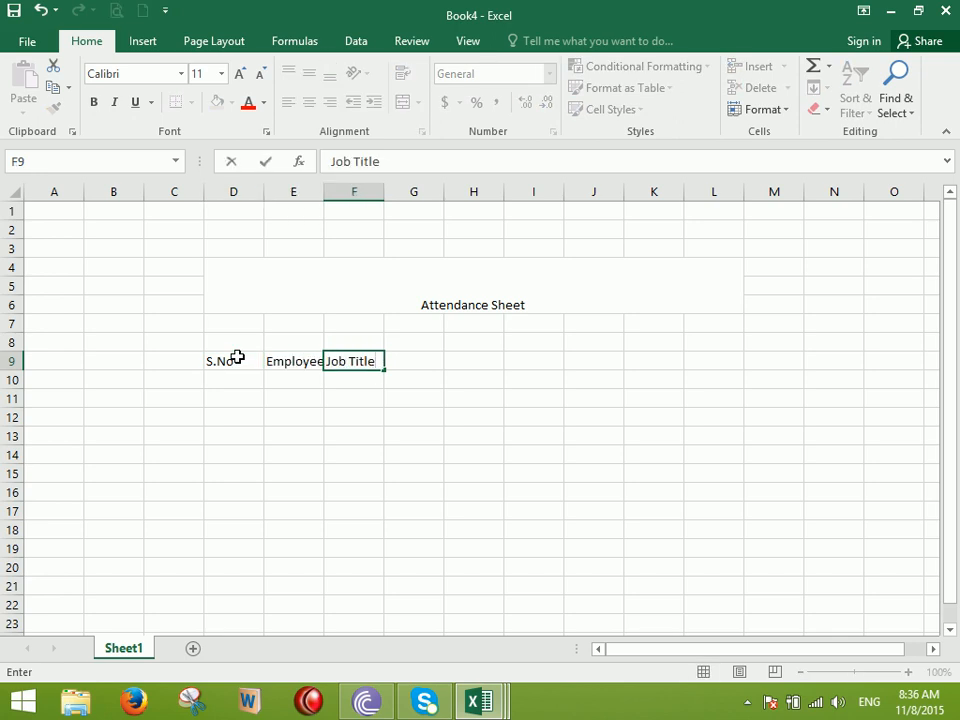
key(Tab)
text(Timings)
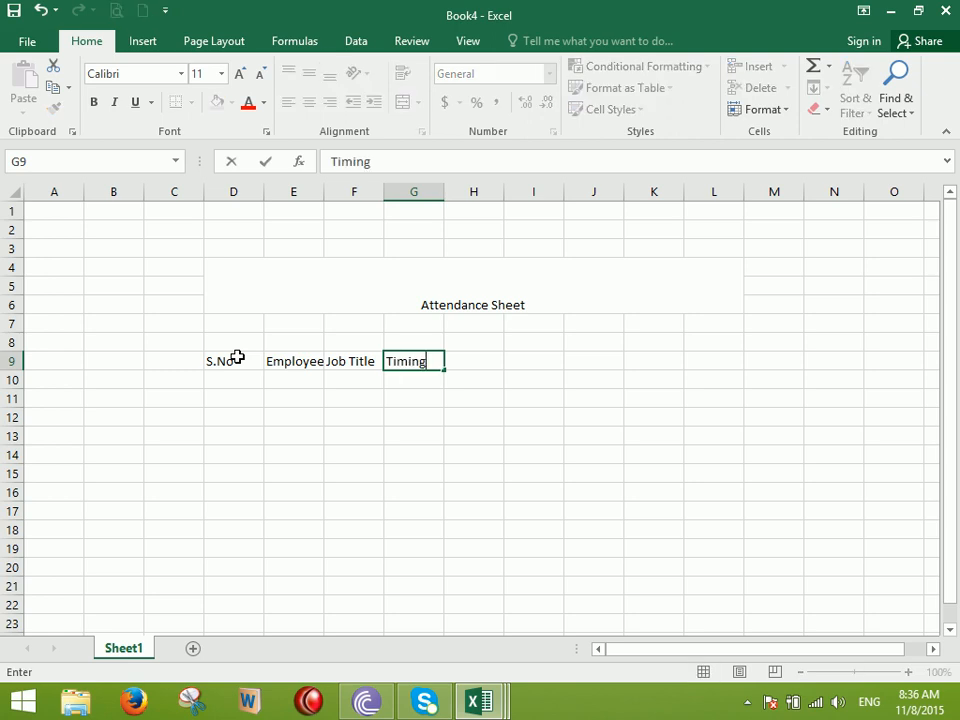
key(Return)
Widen columns E, F and G, and merge Timings across G9:H9
drag(323, 195, 357, 205)
drag(420, 191, 452, 208)
drag(505, 364, 538, 362)
drag(511, 191, 530, 195)
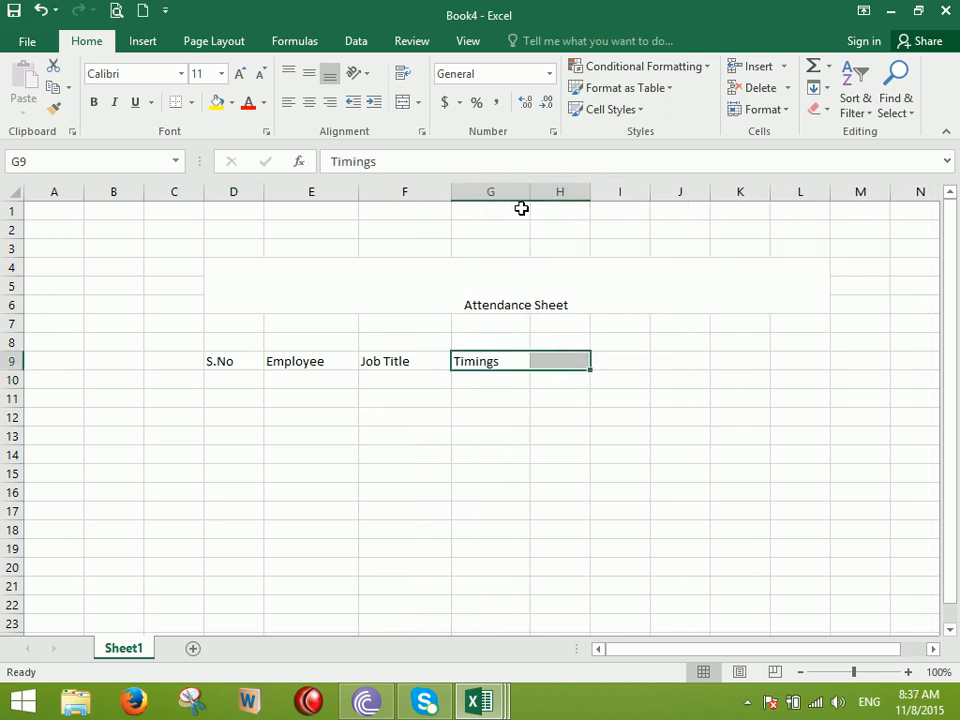
click(403, 102)
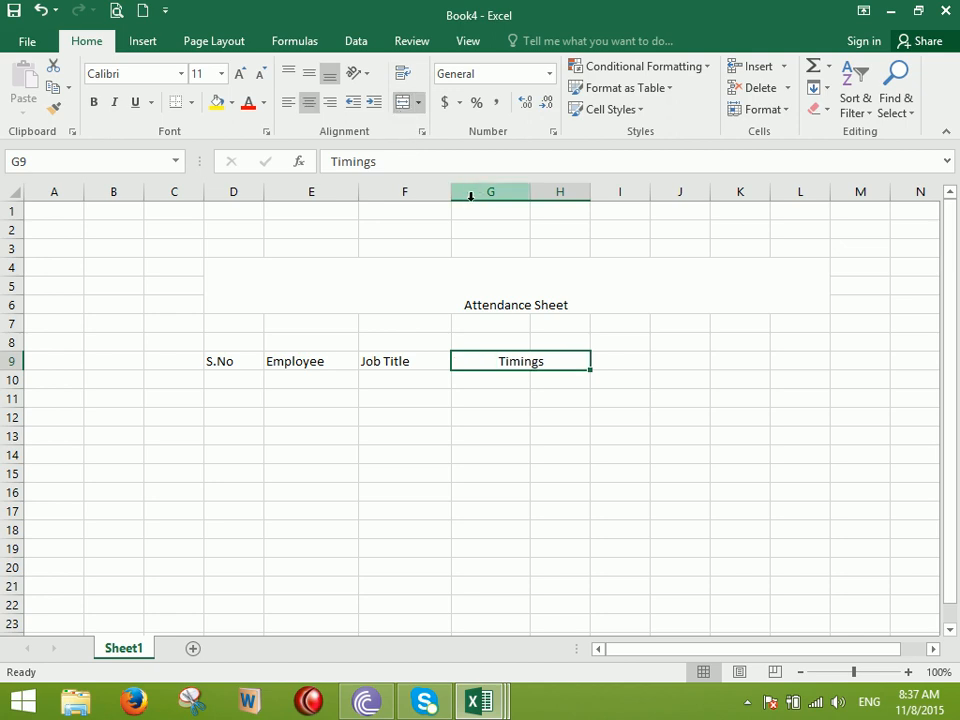
Add the subheadings In Time in G10 and Out Time in H10, and widen column H
click(500, 381)
text(In Time)
key(Tab)
text(Out Time)
key(Return)
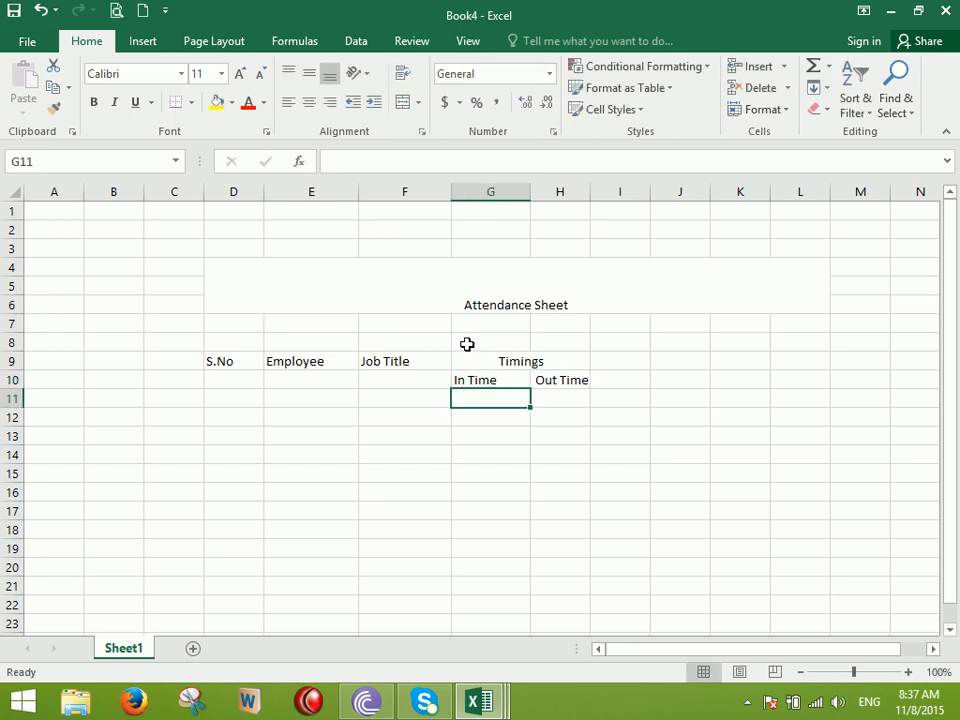
drag(593, 192, 621, 213)
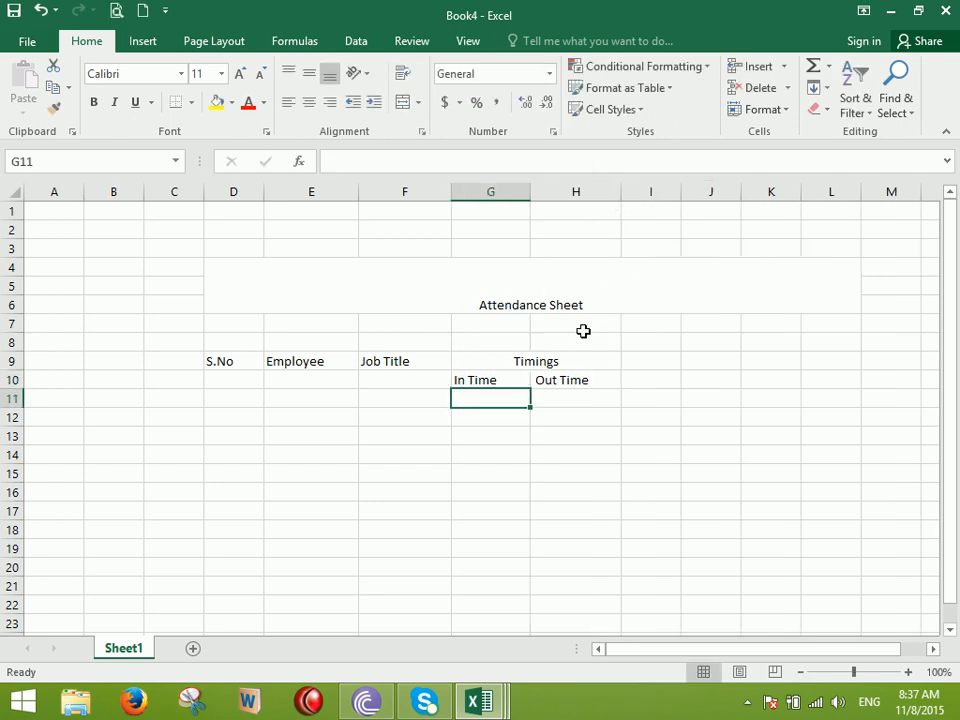
drag(241, 361, 553, 626)
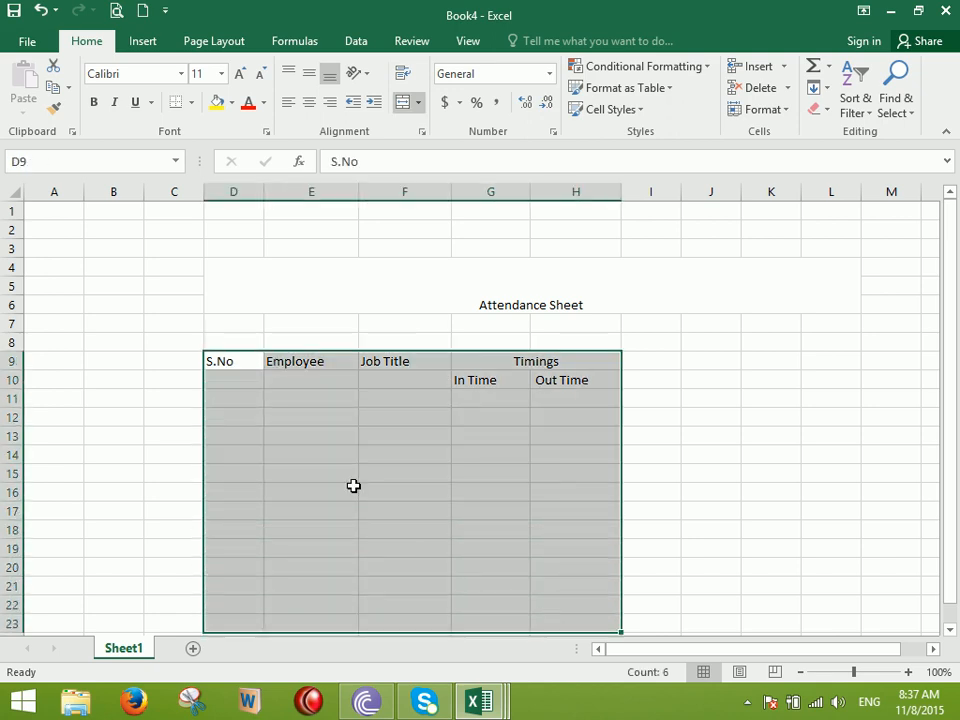
Give D9:H23 all borders and centre its text vertically and horizontally
click(190, 102)
click(219, 265)
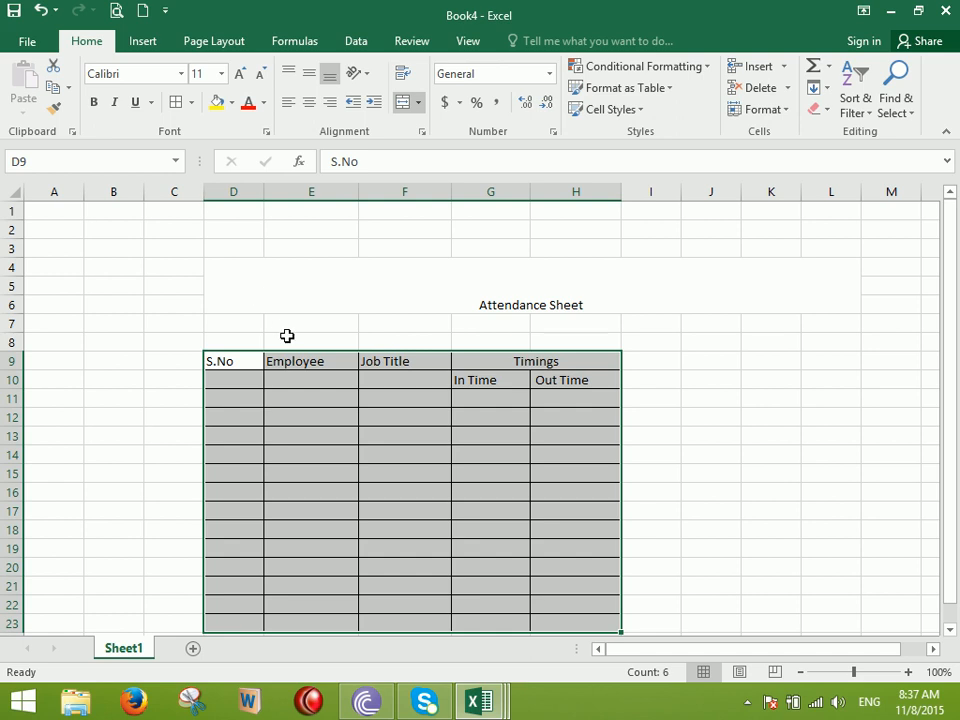
click(308, 75)
click(309, 104)
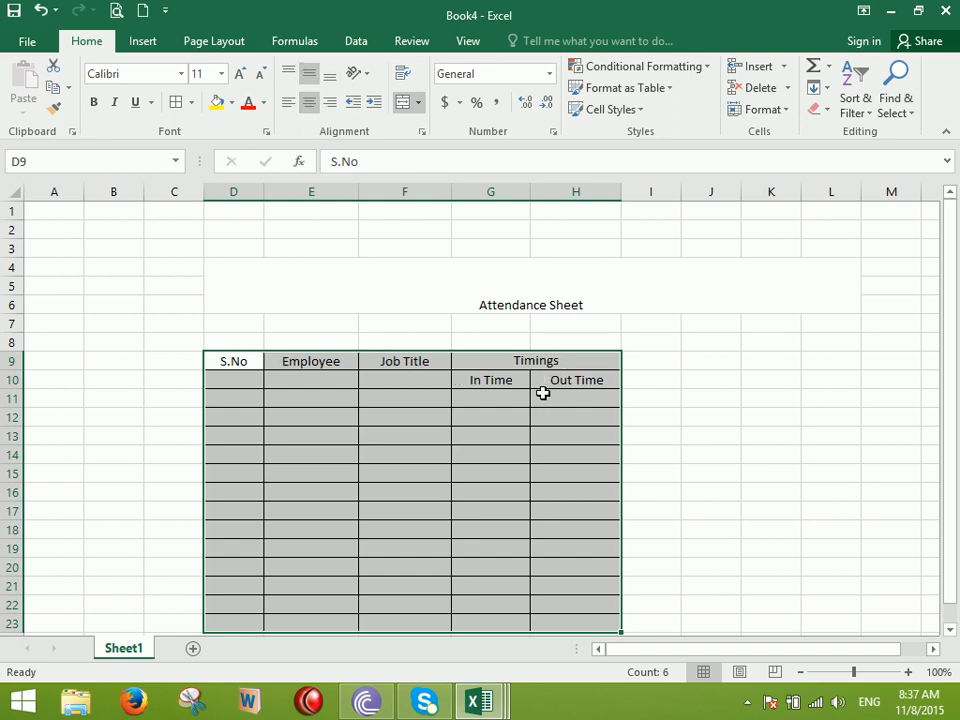
Merge Job Title over F9:F10 and copy that merge onto S.No and Employee
drag(380, 362, 386, 381)
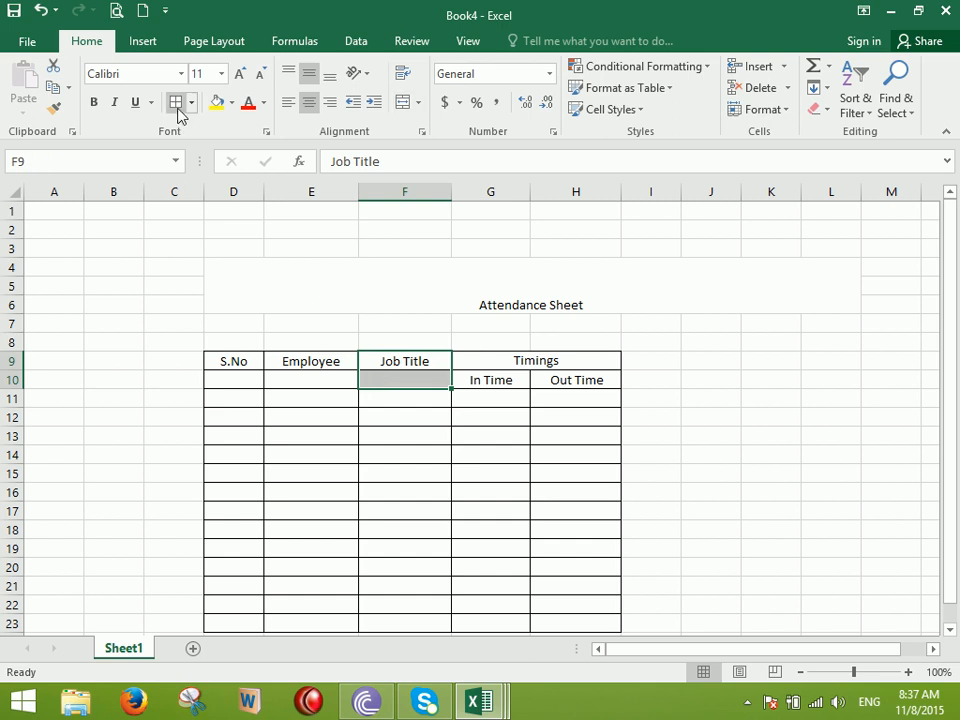
click(404, 102)
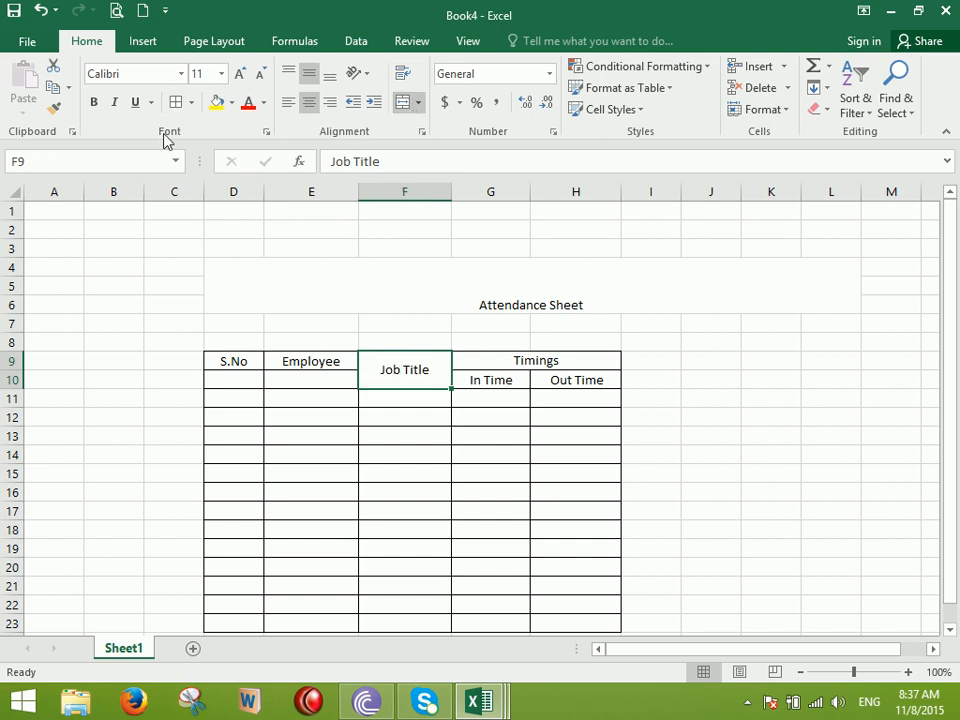
click(55, 107)
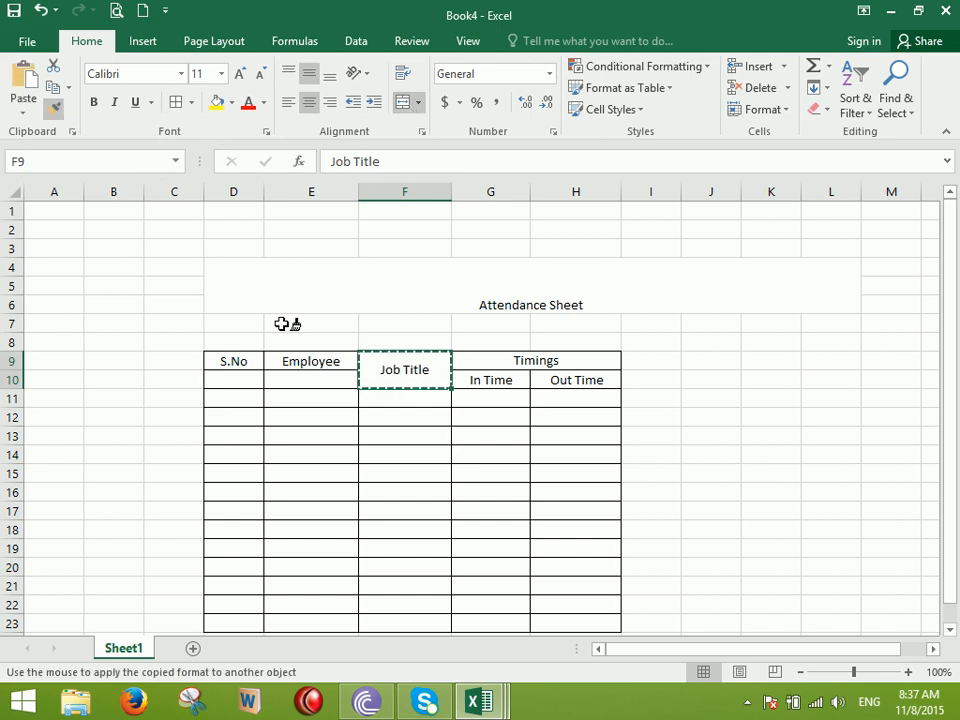
drag(311, 388, 236, 364)
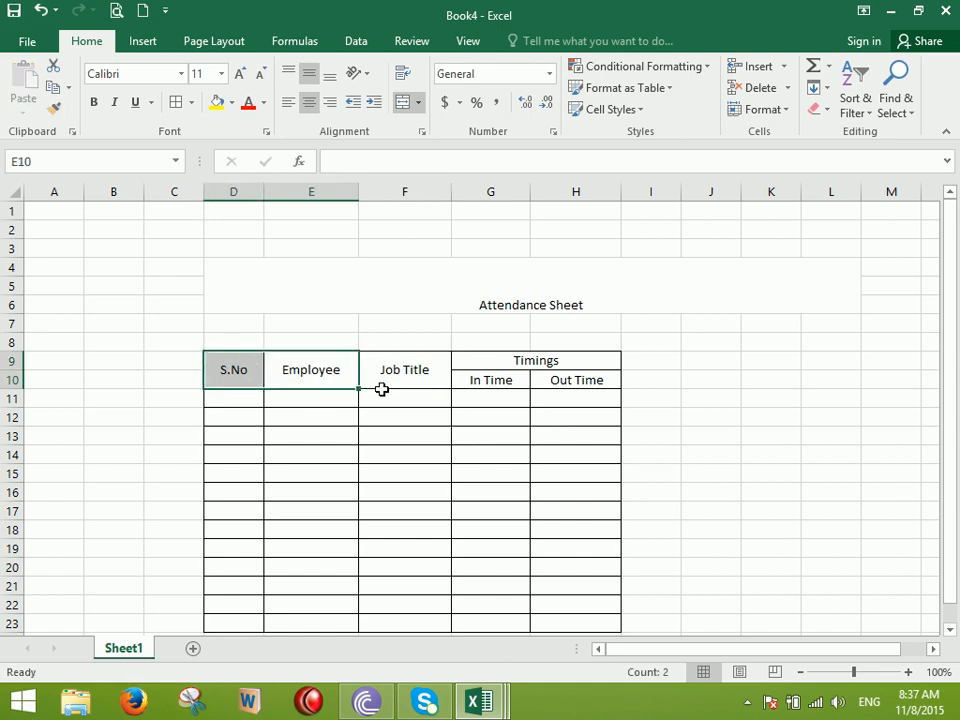
click(692, 382)
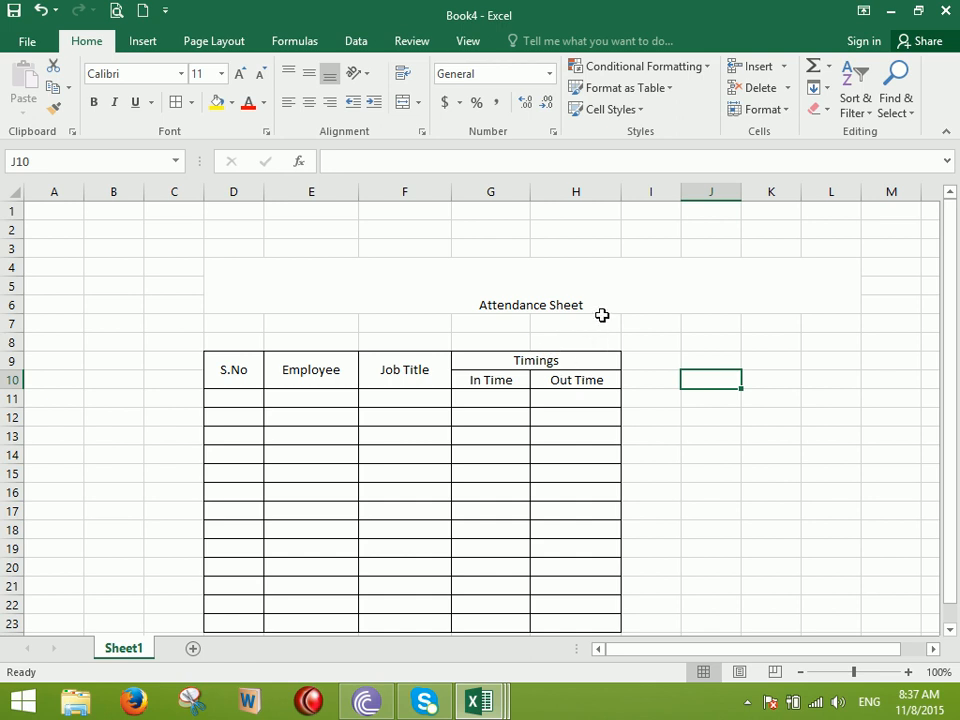
Widen column E (Employee) and column F (Job Title) of the attendance table
drag(358, 191, 415, 210)
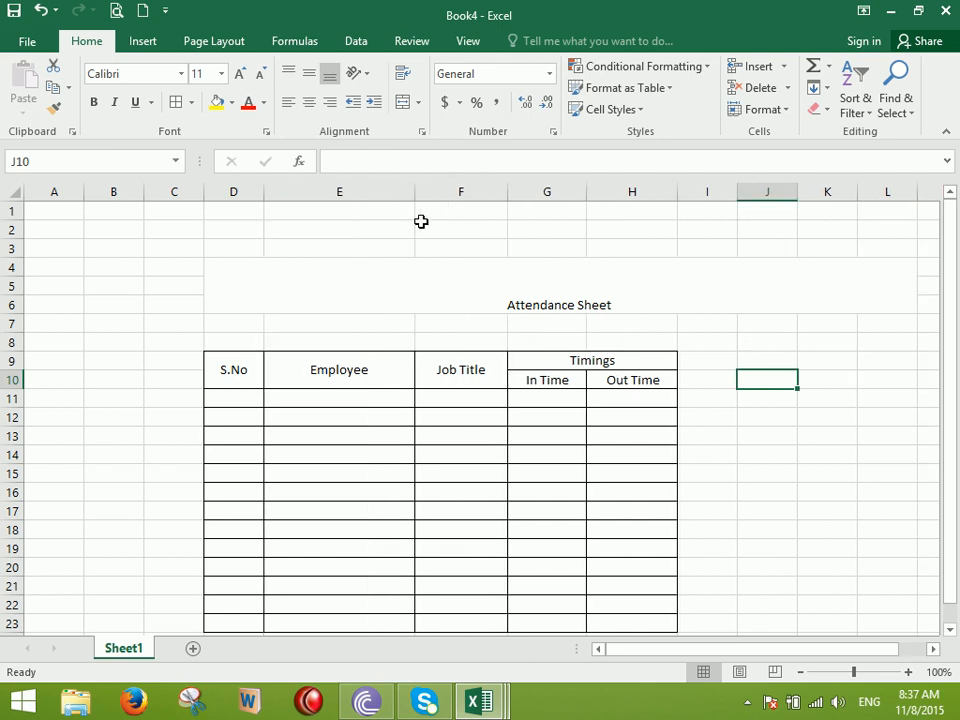
drag(509, 196, 566, 234)
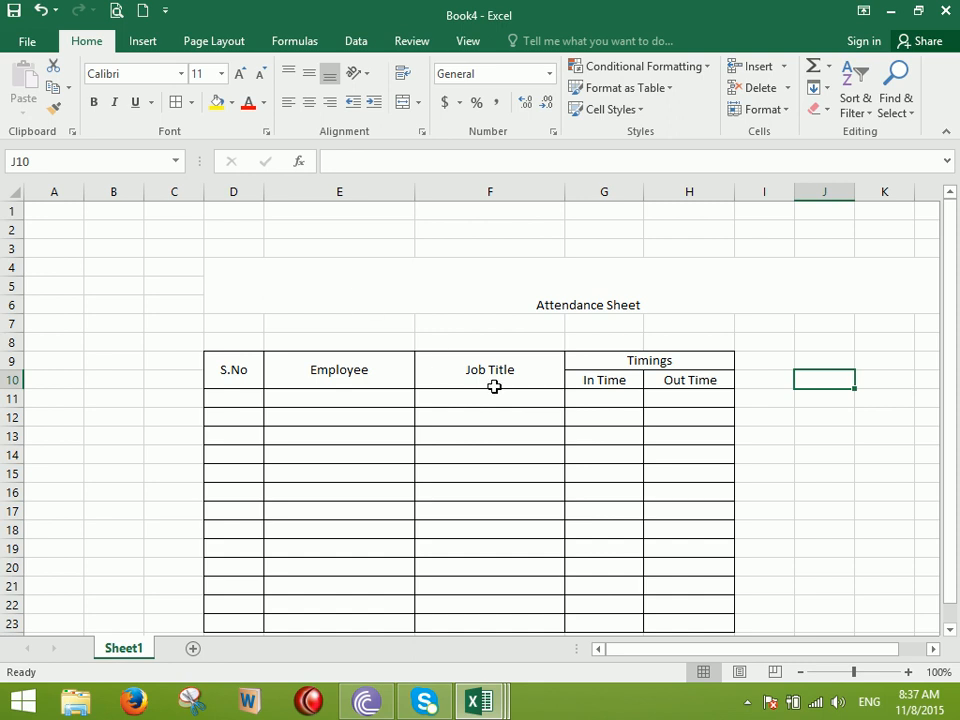
click(600, 393)
click(680, 401)
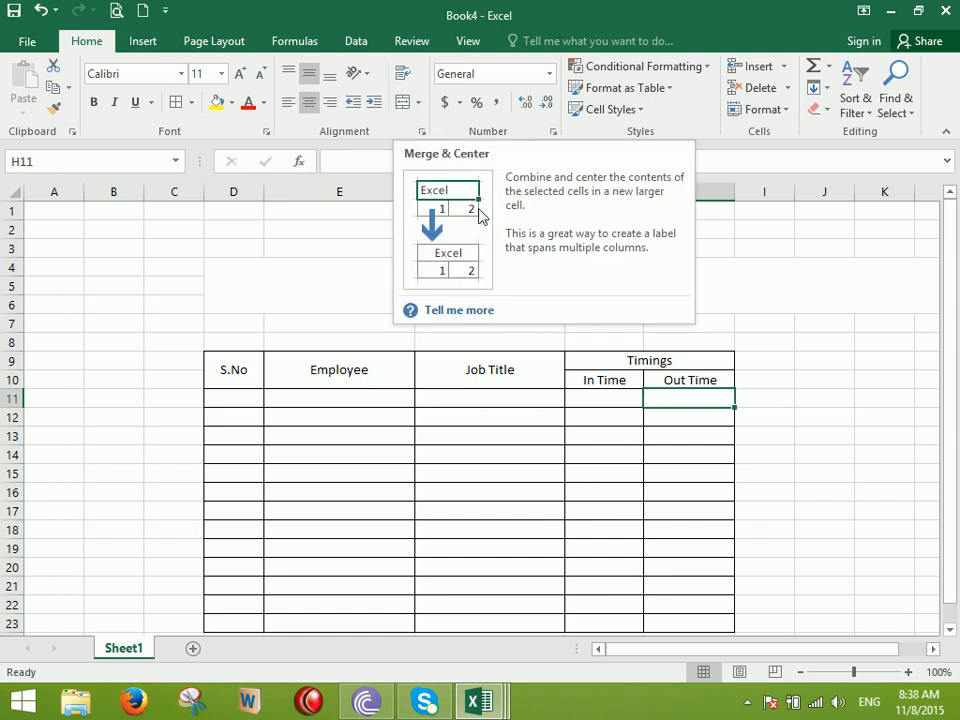
click(316, 232)
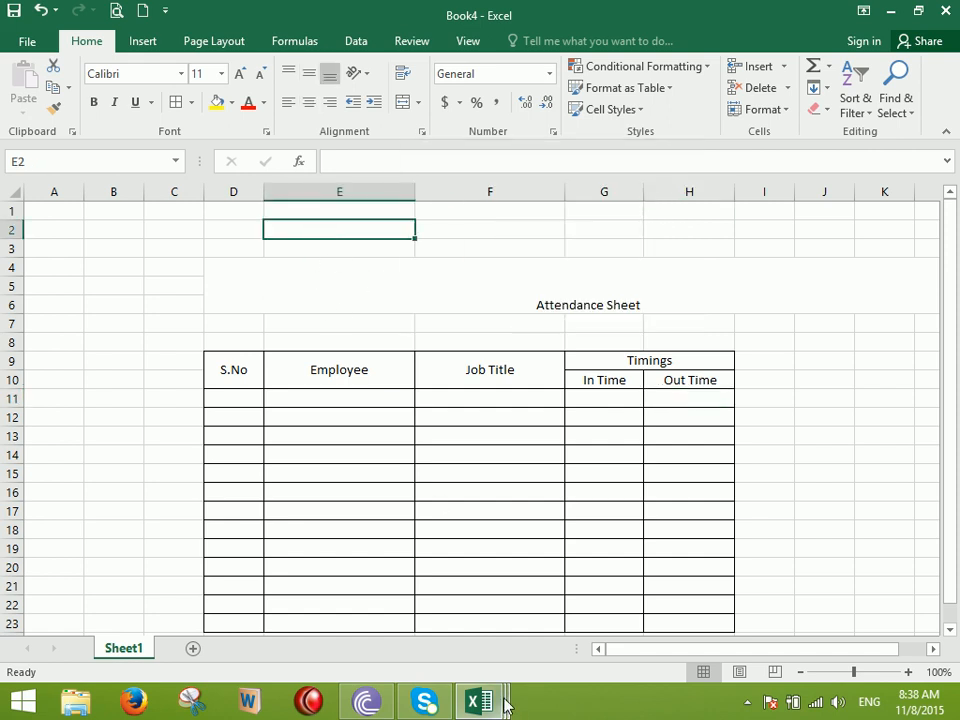
Back in Book3, insert blank rows above the school title
mouse_move(505, 705)
click(613, 588)
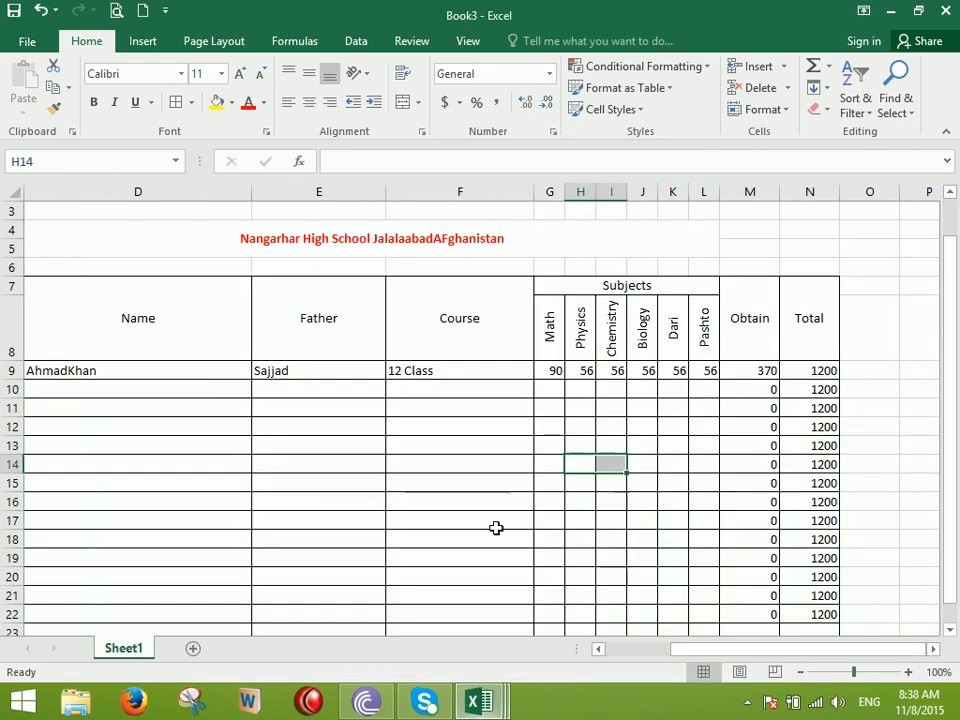
scroll(287, 310, up, 1)
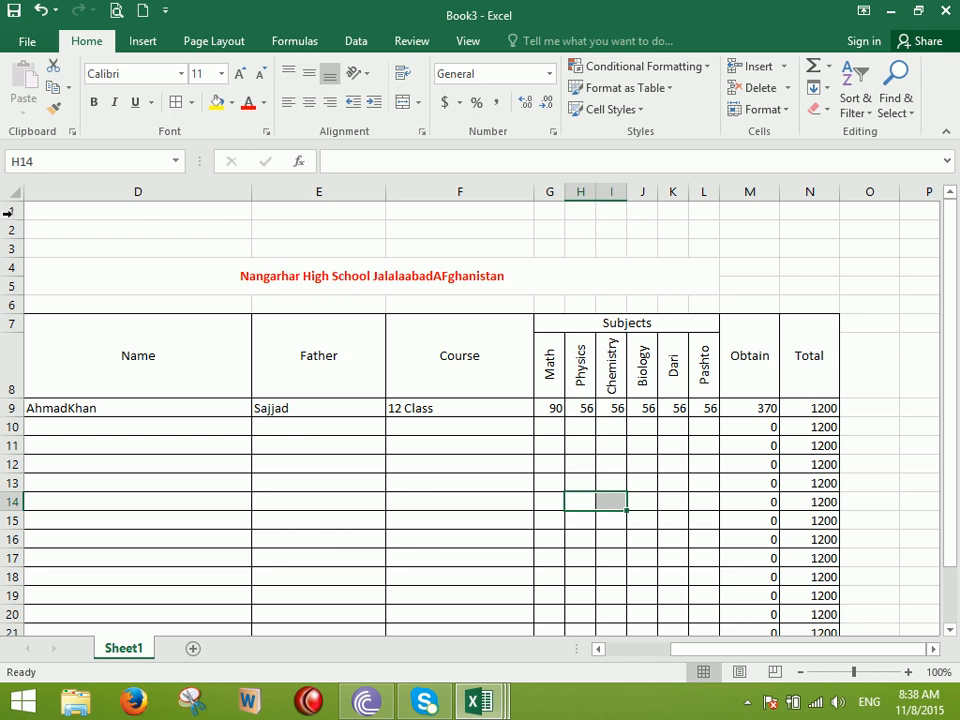
drag(11, 213, 9, 249)
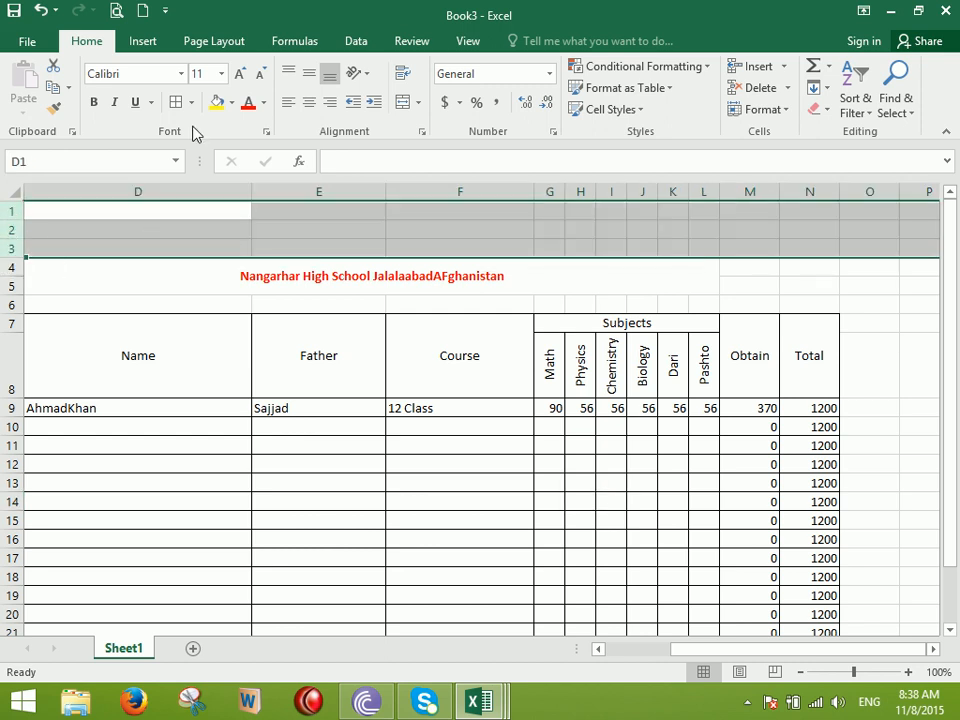
key(ctrl+shift+plus)
key(ctrl+shift+plus)
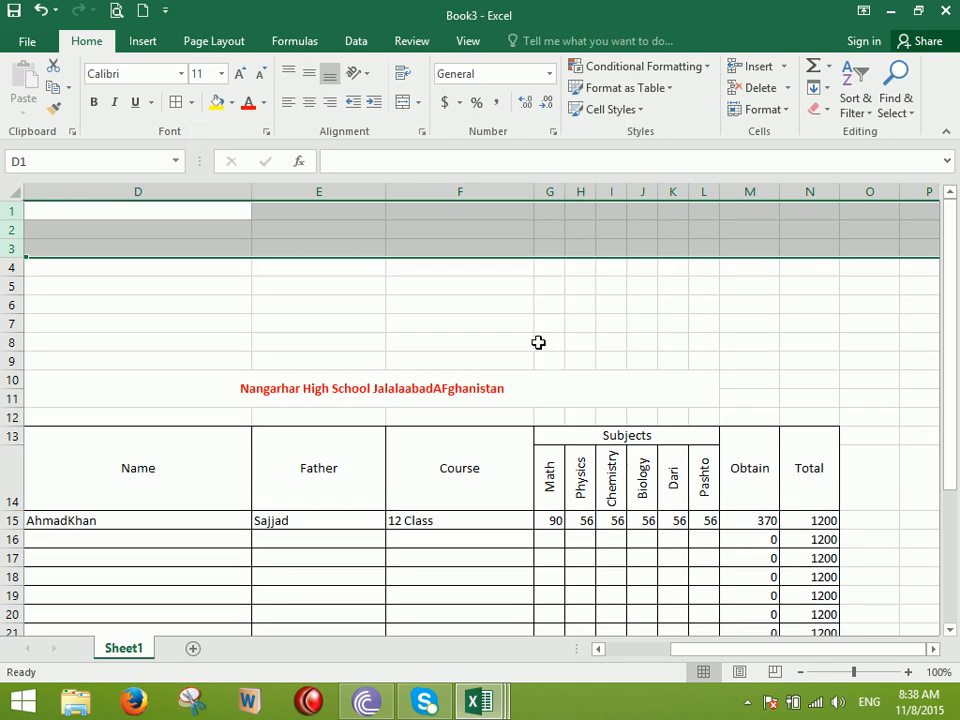
click(468, 287)
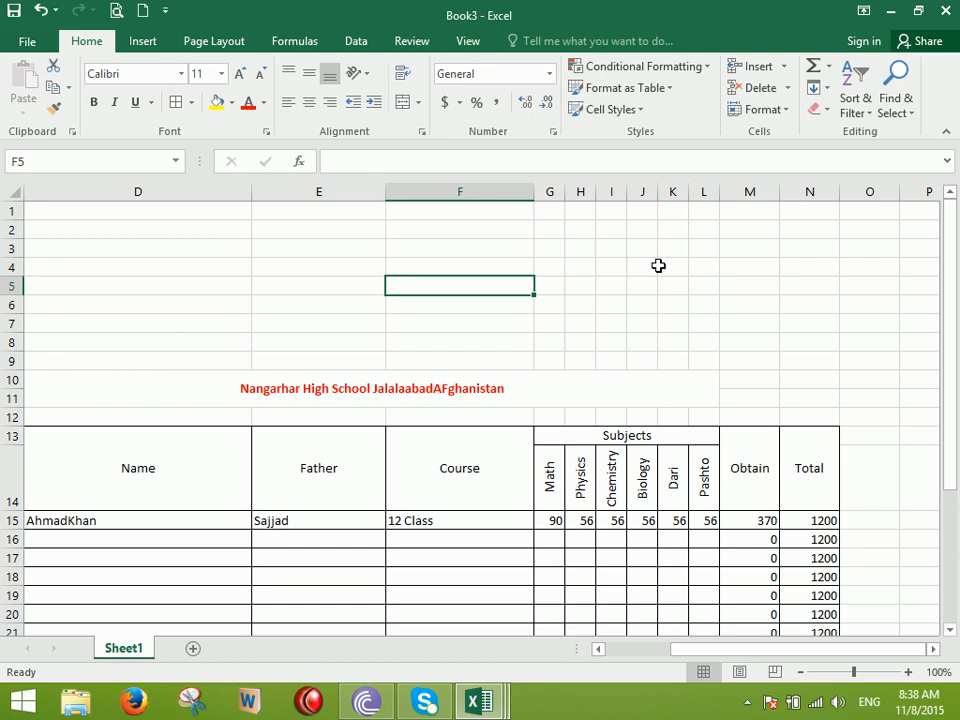
Merge each row of G2:K5 across and give the box all borders
drag(561, 232, 677, 281)
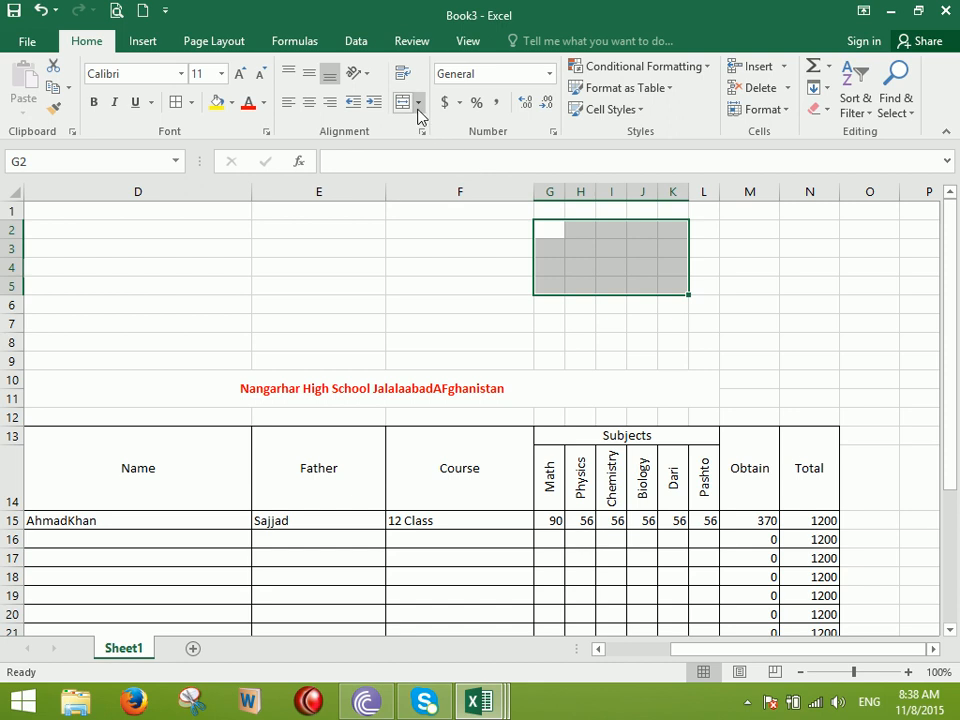
click(418, 102)
click(456, 149)
click(180, 102)
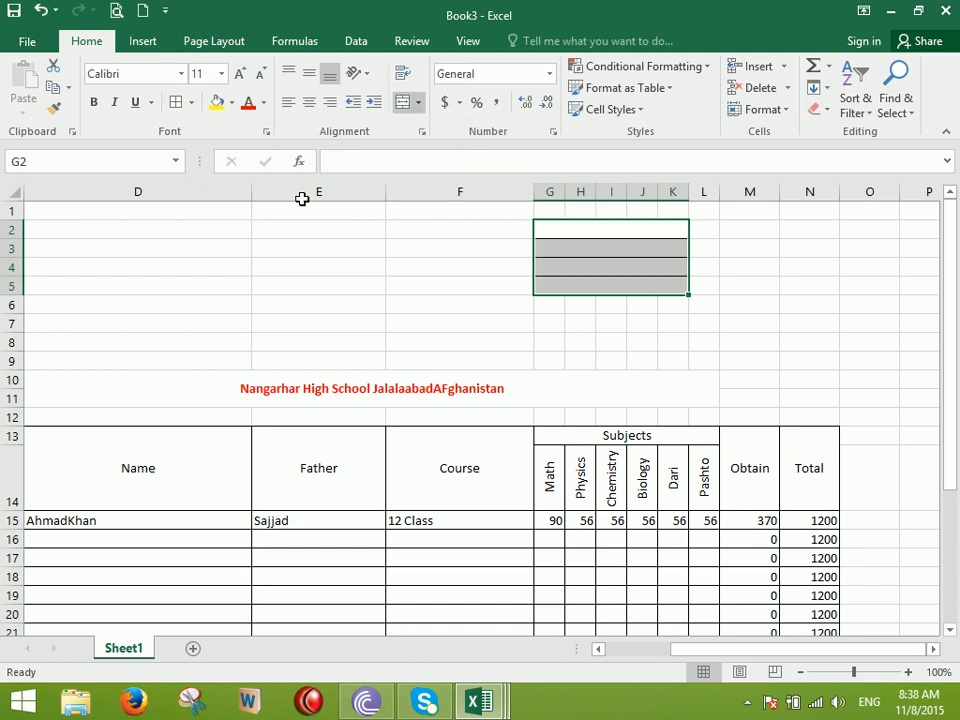
click(460, 305)
drag(381, 195, 317, 203)
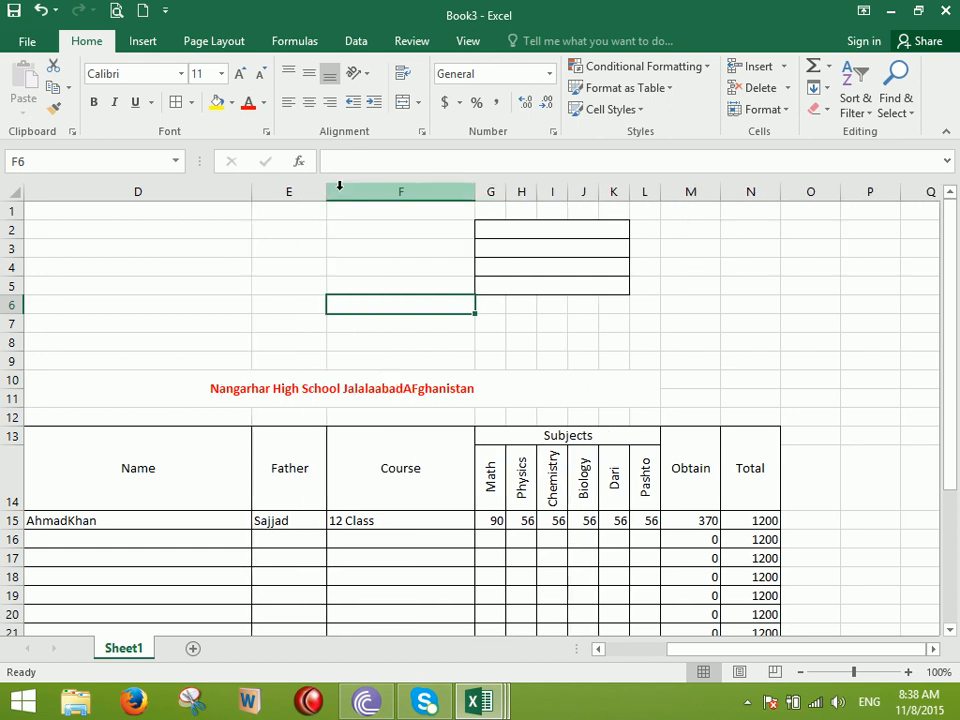
key(ctrl+z)
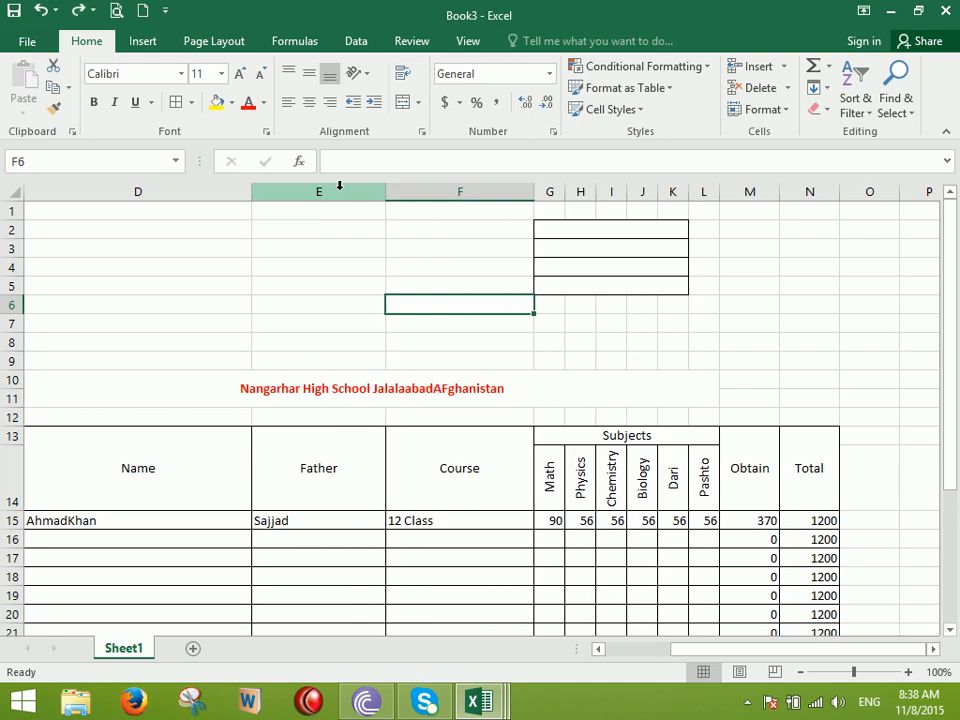
Enter the labels Teracher ID, Teacher Name and Class in M2, M3 and M4
click(733, 226)
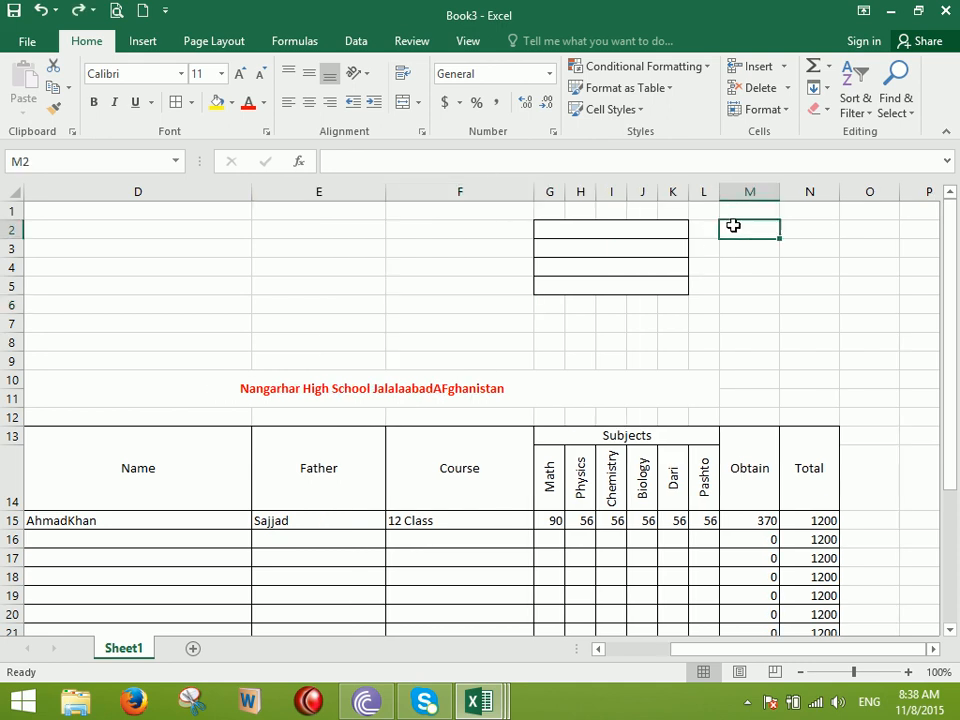
text(Teracher ID)
key(Return)
text(TE)
key(Delete)
text(acher Name)
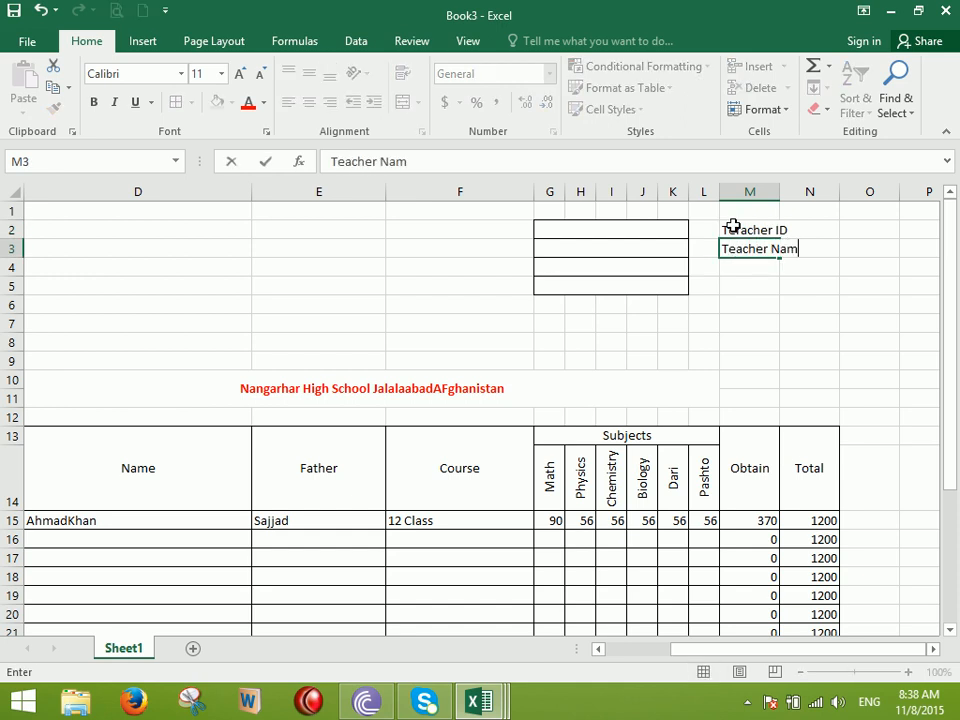
key(Return)
text(Ad)
key(BackSpace)
key(BackSpace)
key(BackSpace)
key(BackSpace)
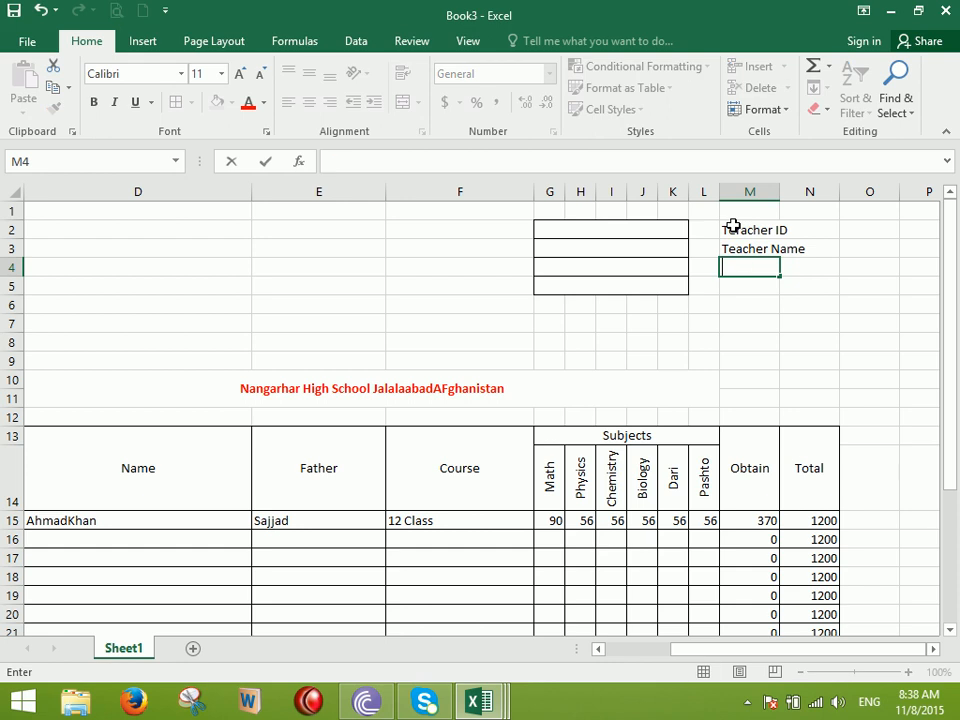
key(Return)
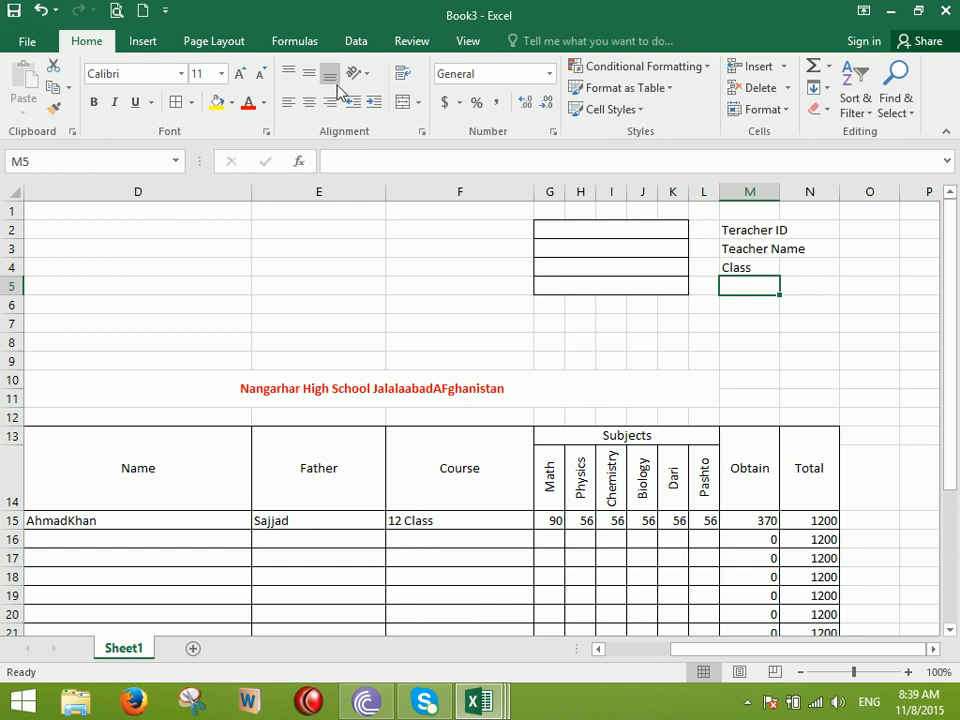
Start a new blank workbook and browse the currency format list
click(143, 13)
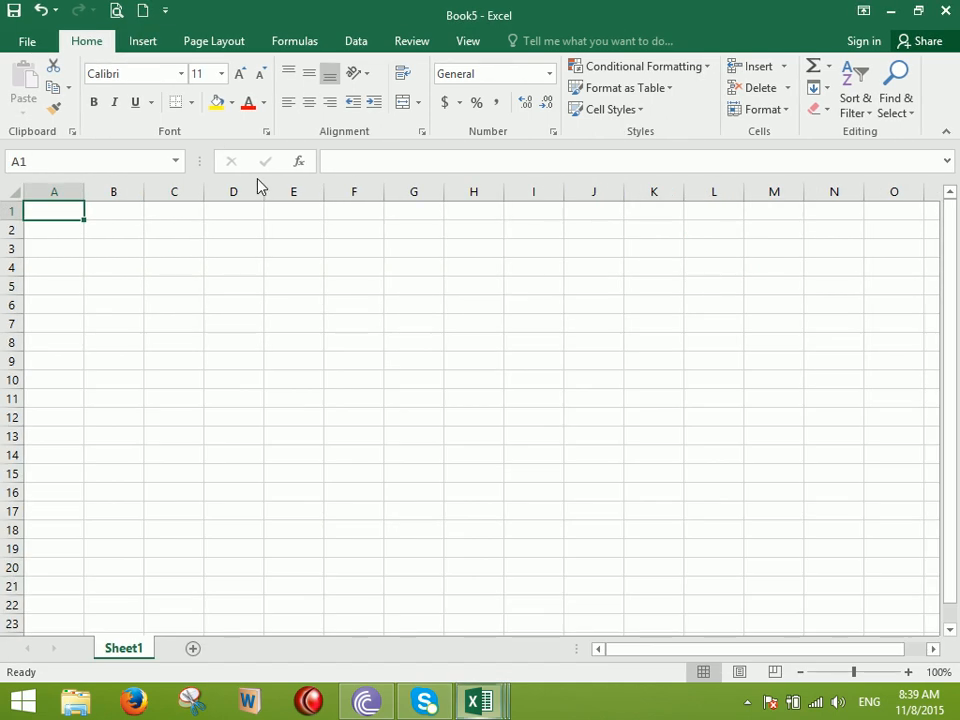
scroll(409, 199, up, 3)
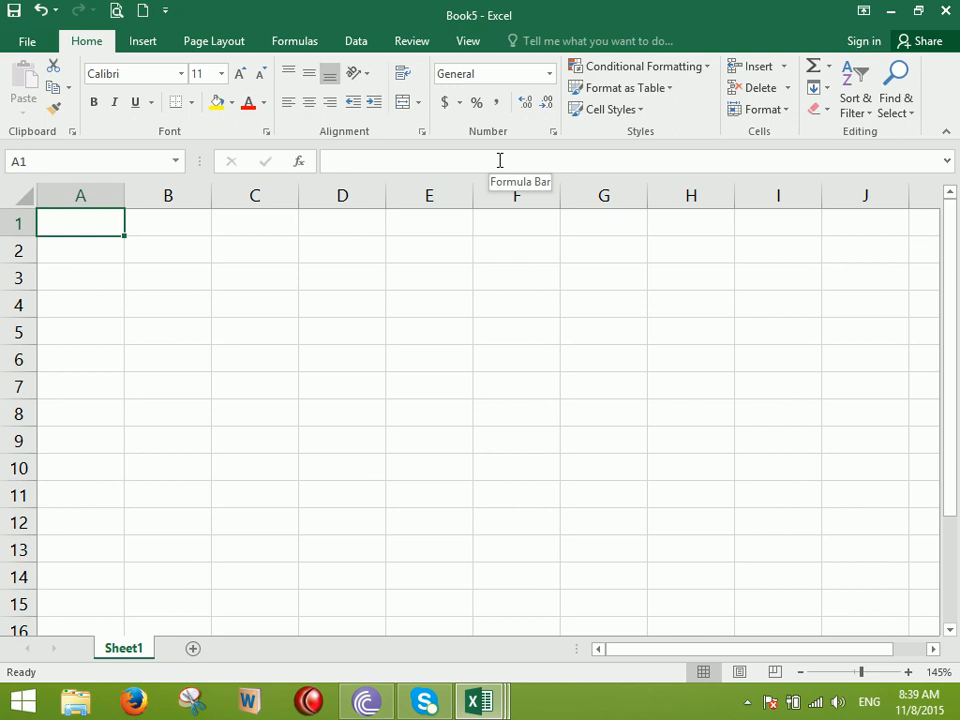
click(458, 103)
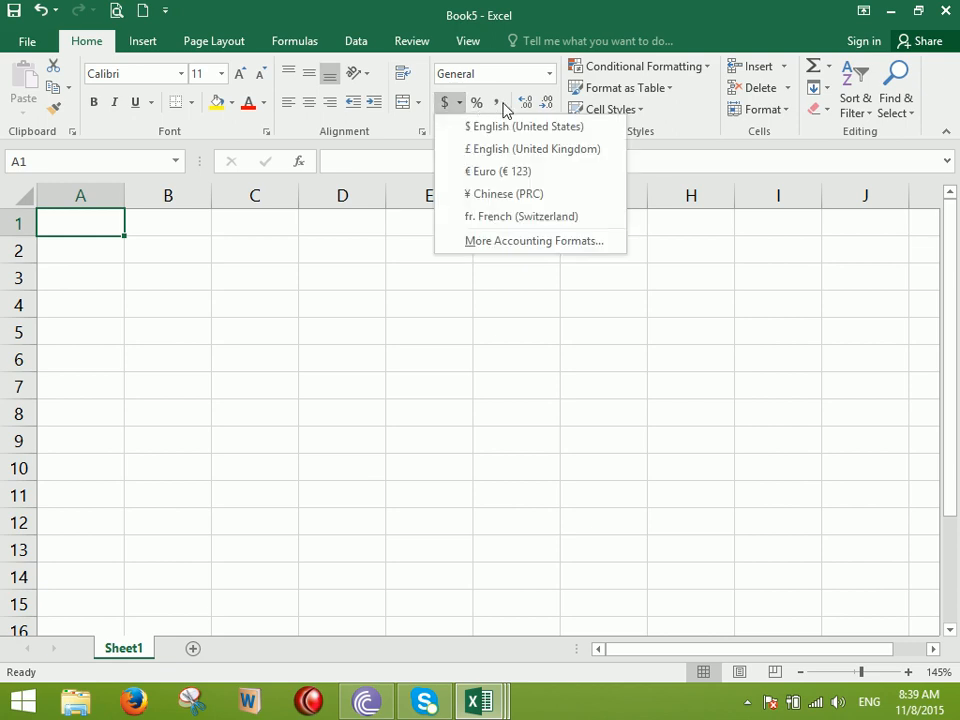
click(412, 313)
Enter the heading Salary in C1, fill 1000 through 9000 down C2:C10, and widen column C
click(276, 223)
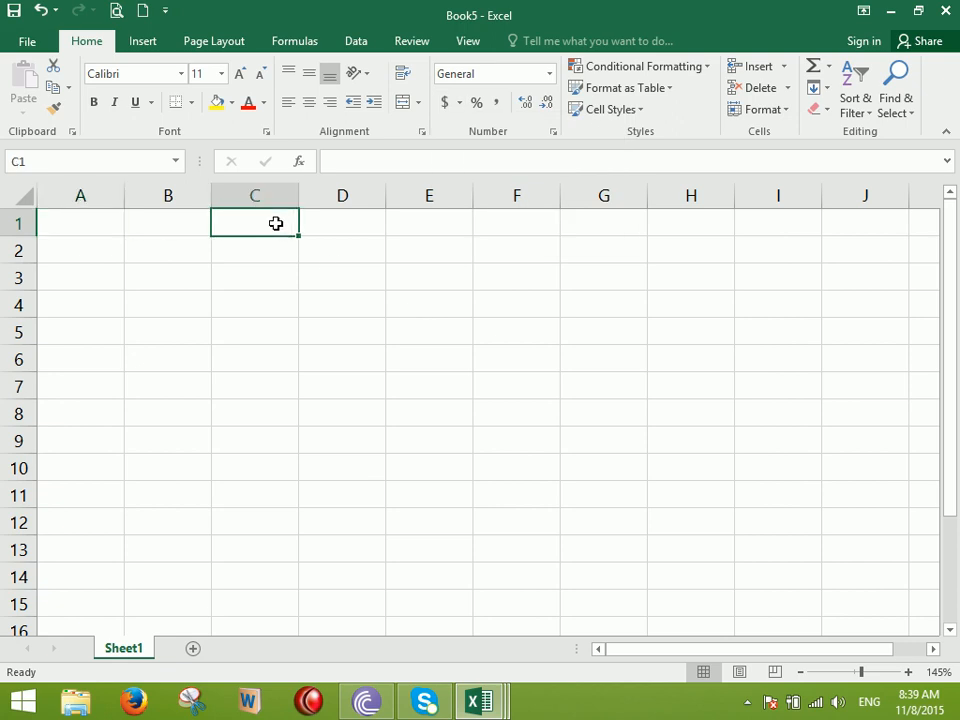
text(Salary)
key(Return)
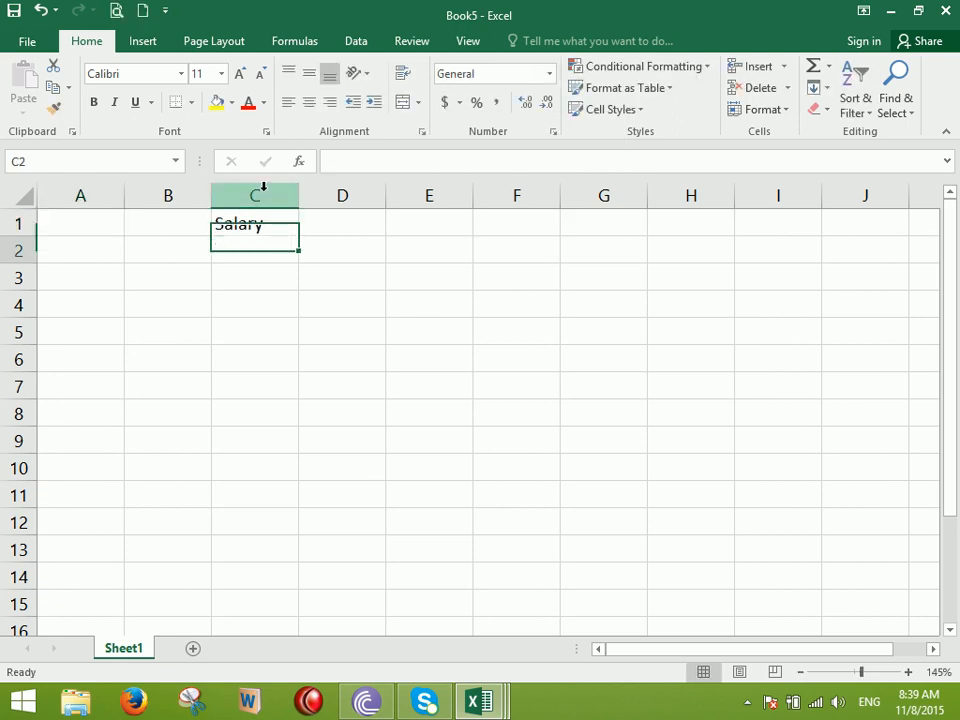
text(1000)
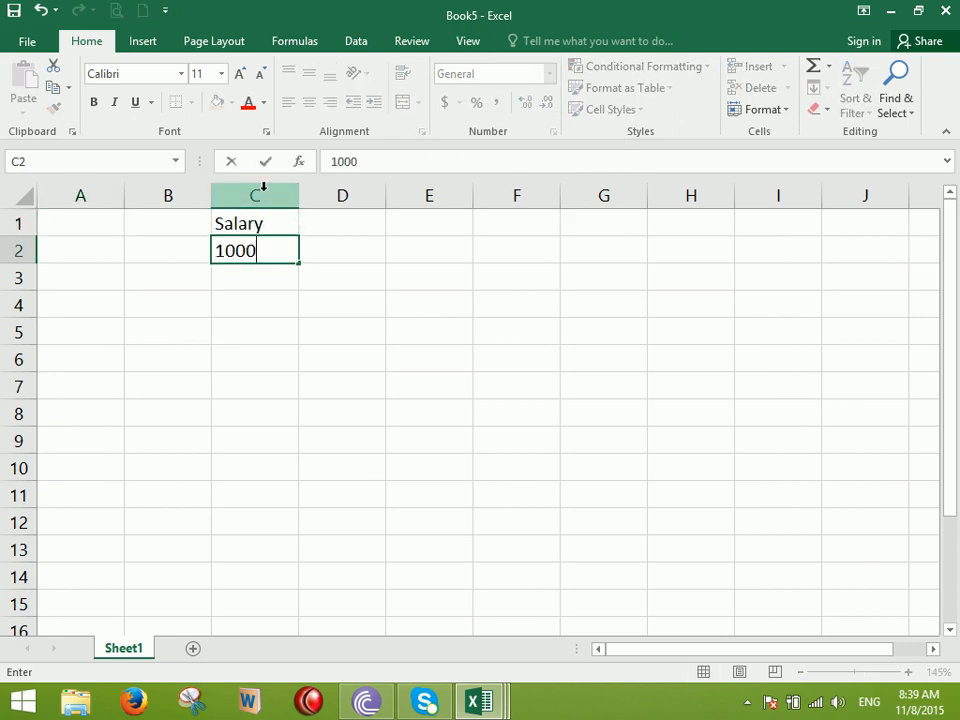
key(Return)
text(2000)
key(Return)
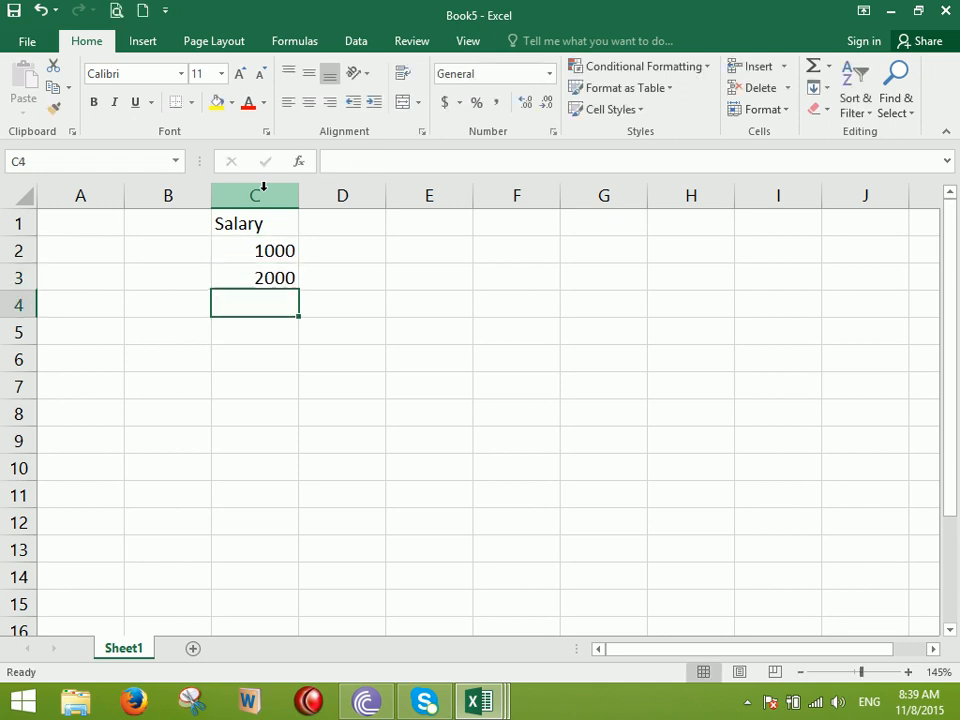
drag(257, 250, 298, 468)
drag(298, 197, 339, 259)
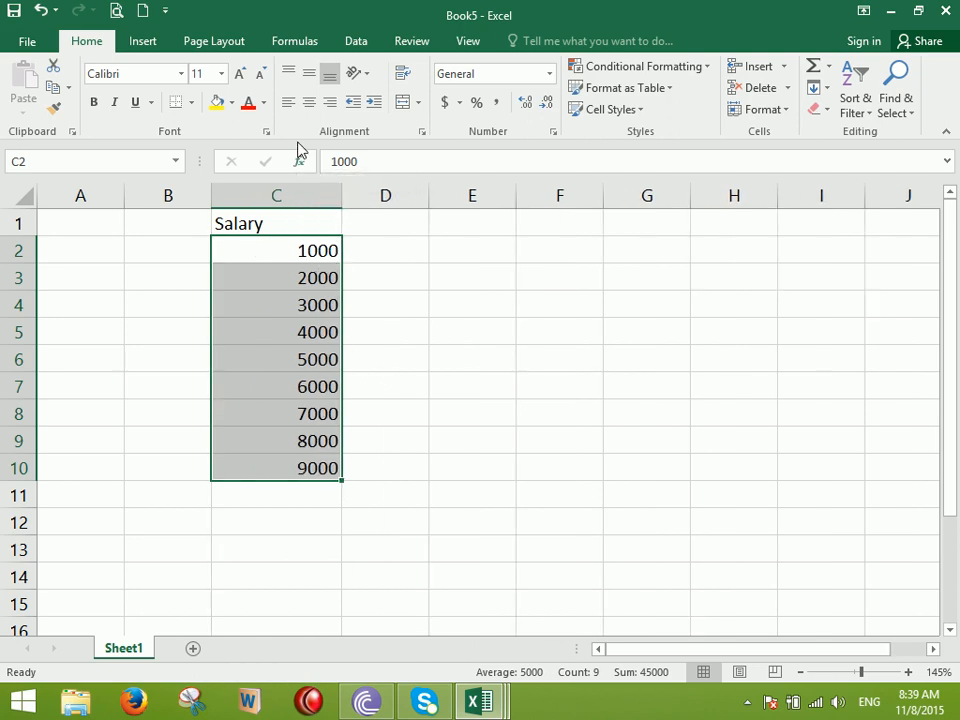
Format the salaries with the fr. French (Switzerland) accounting format, after trying dollar and pound
click(311, 102)
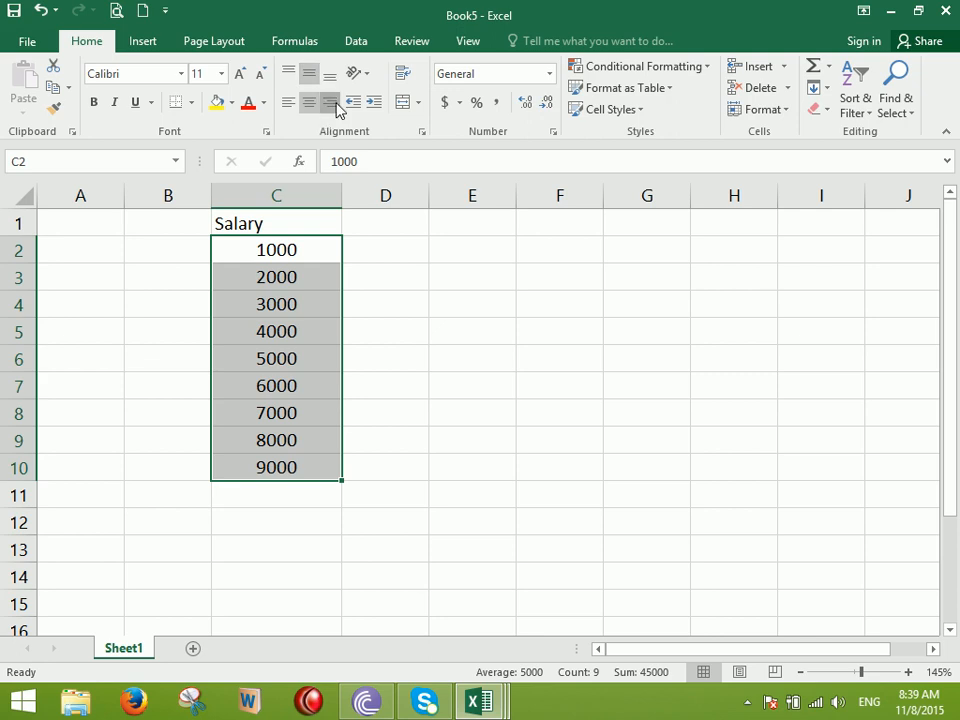
click(330, 103)
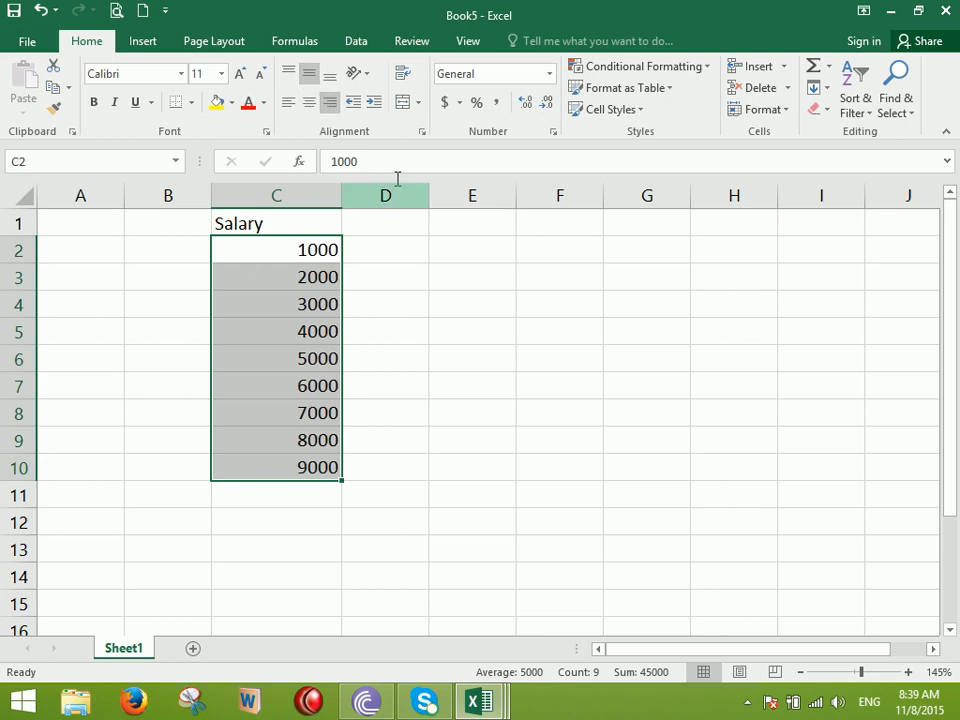
click(459, 102)
click(490, 127)
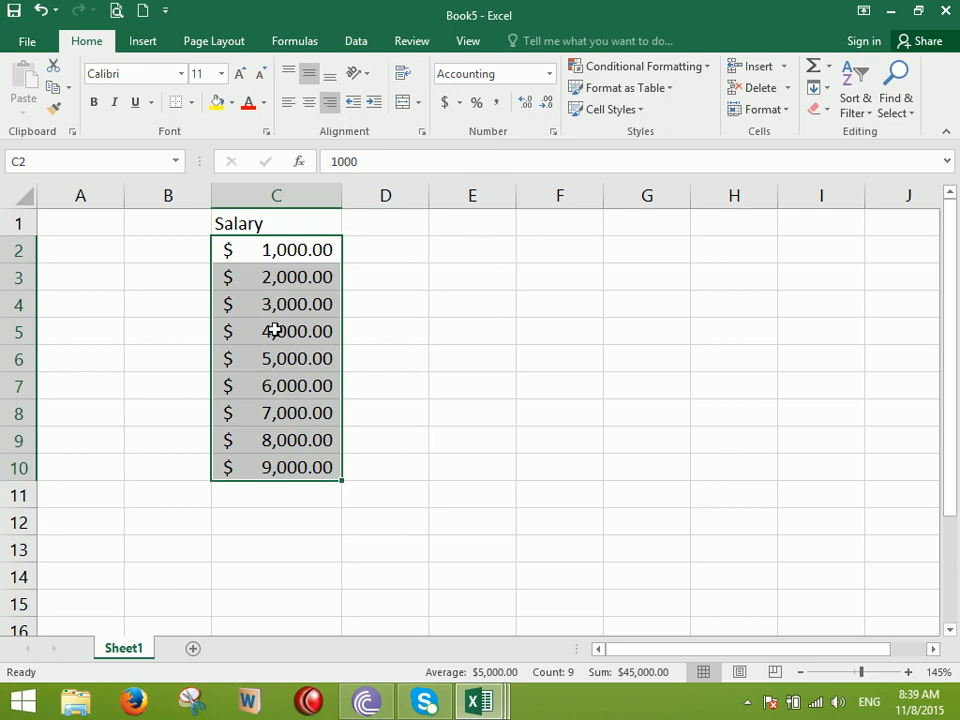
click(461, 104)
click(492, 151)
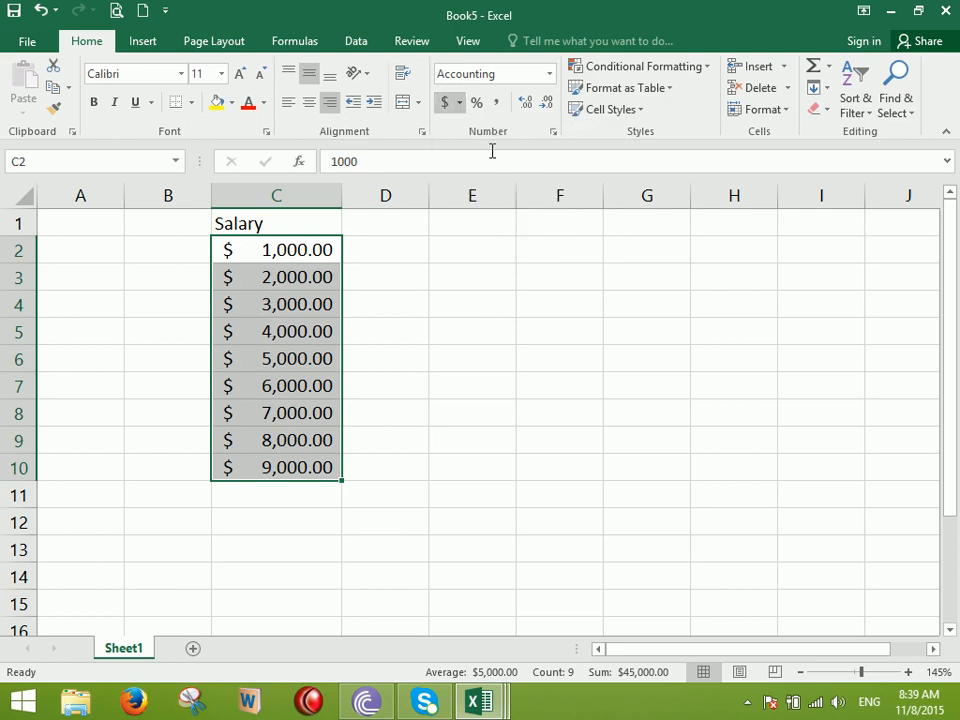
click(459, 102)
click(496, 213)
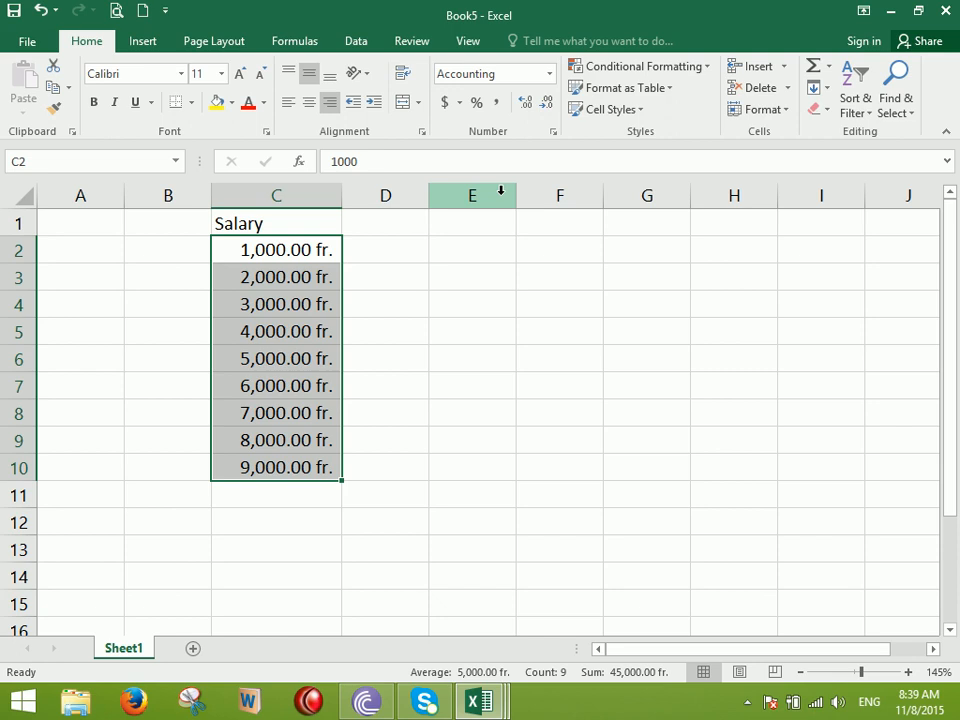
Open the Region settings in Windows Control Panel
right_click(22, 703)
click(105, 584)
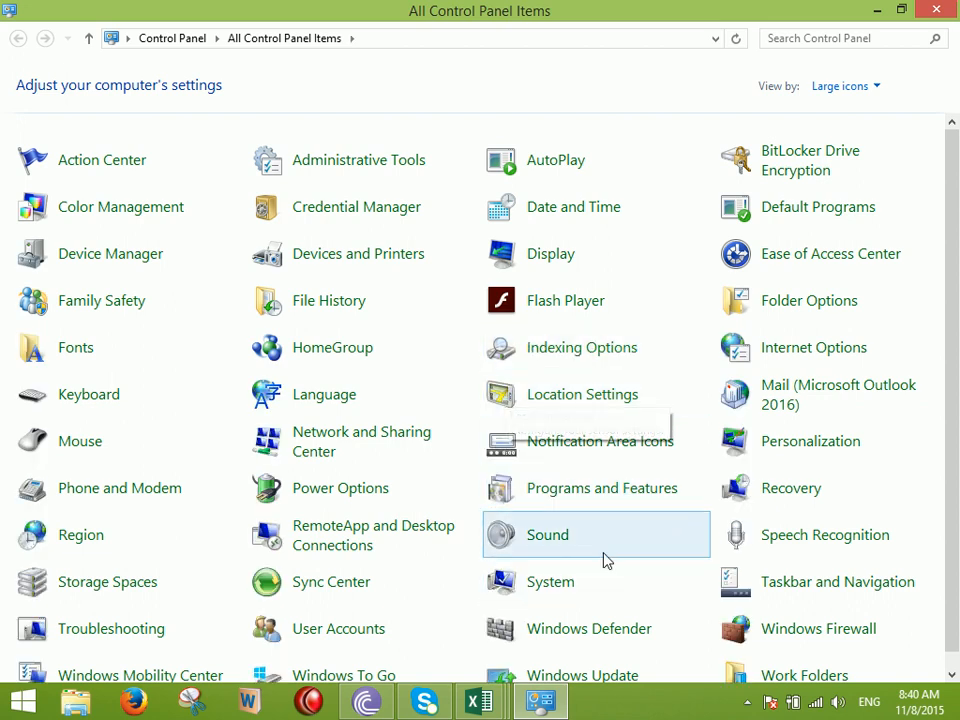
scroll(634, 532, down, 1)
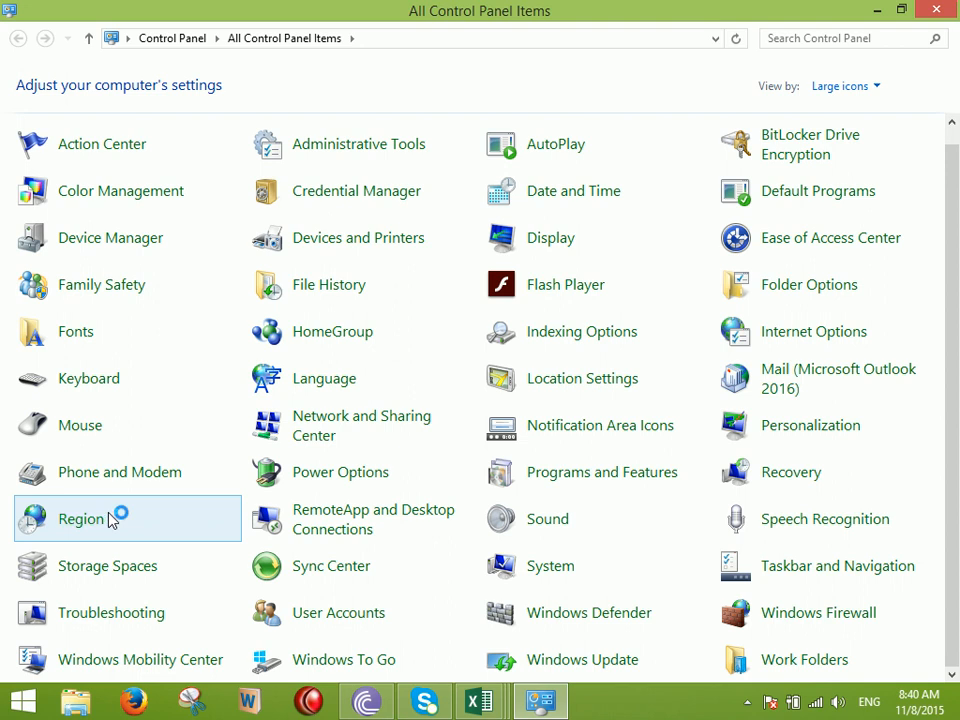
click(485, 578)
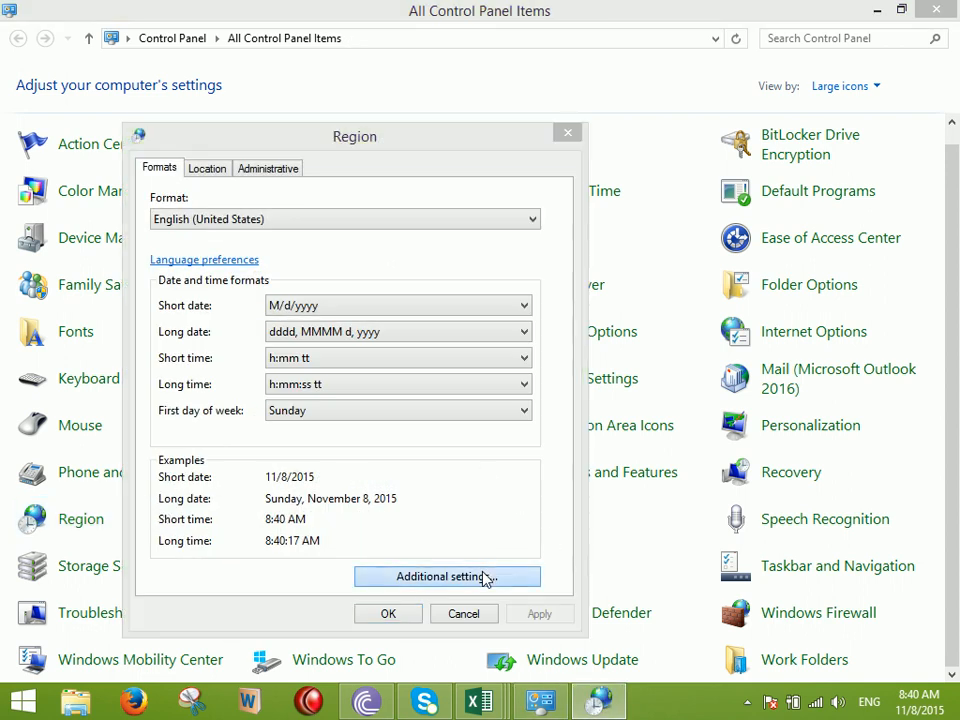
Replace the system currency symbol with AFN, apply it, and close Region settings
click(250, 180)
key(BackSpace)
text(AFN)
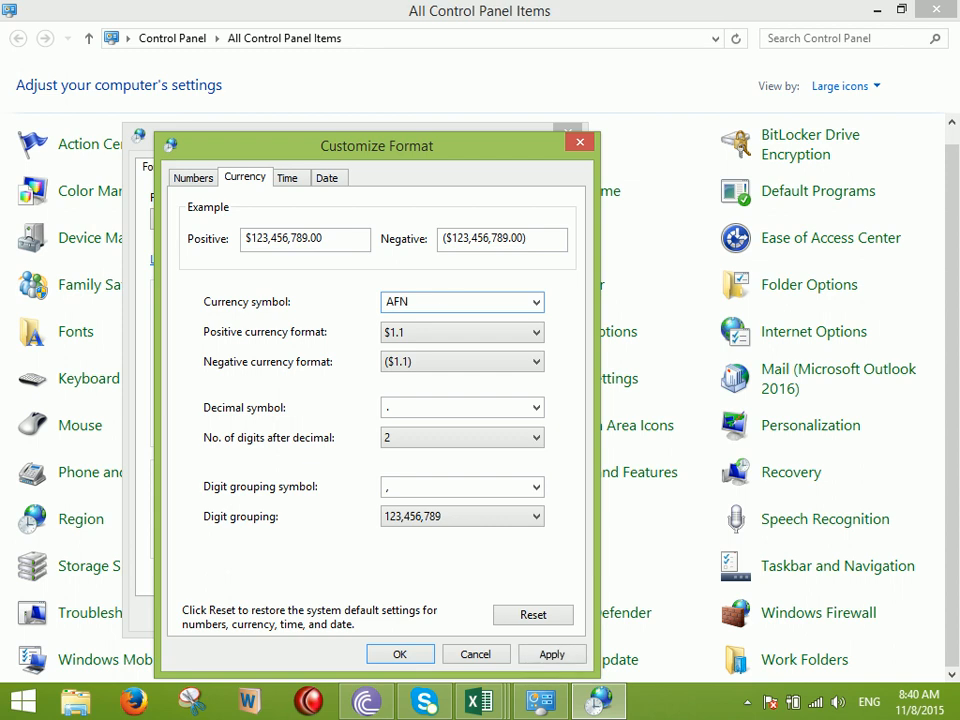
click(399, 654)
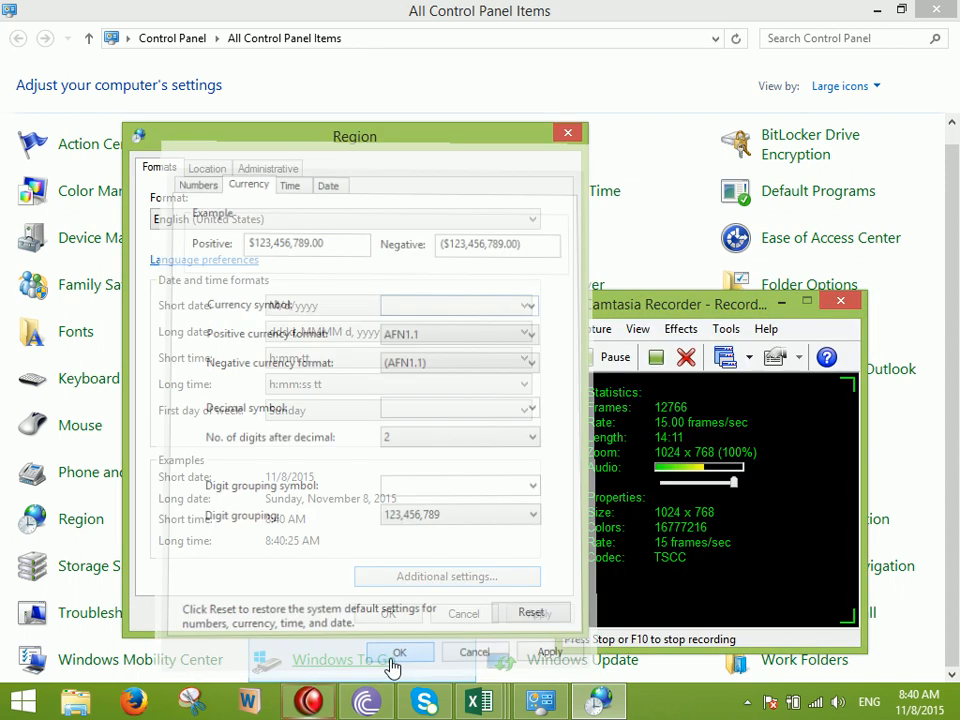
click(539, 615)
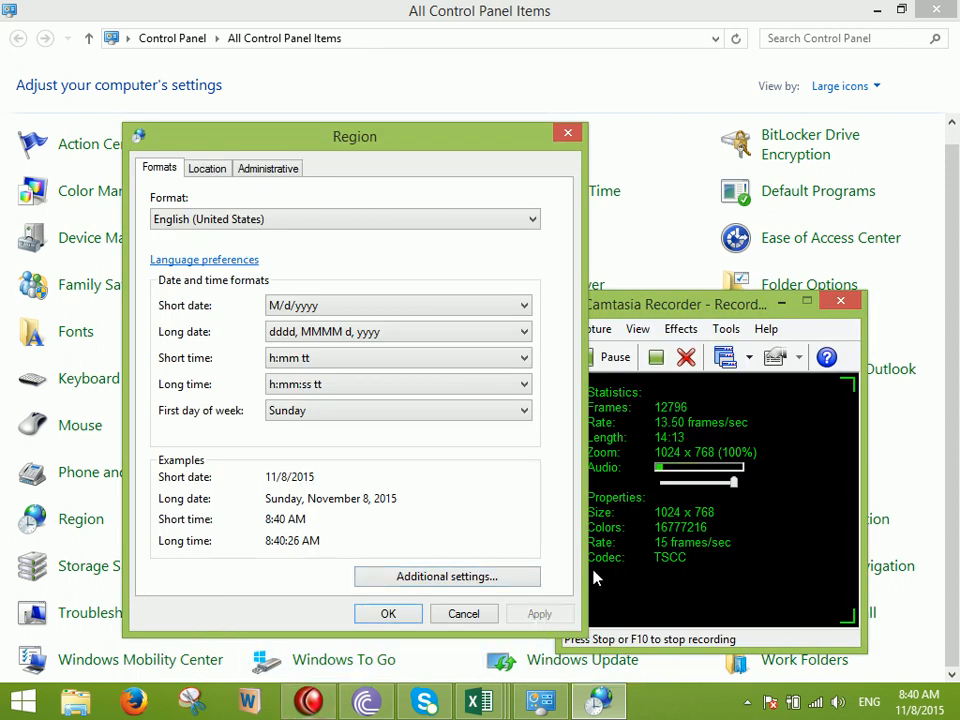
click(806, 300)
click(401, 617)
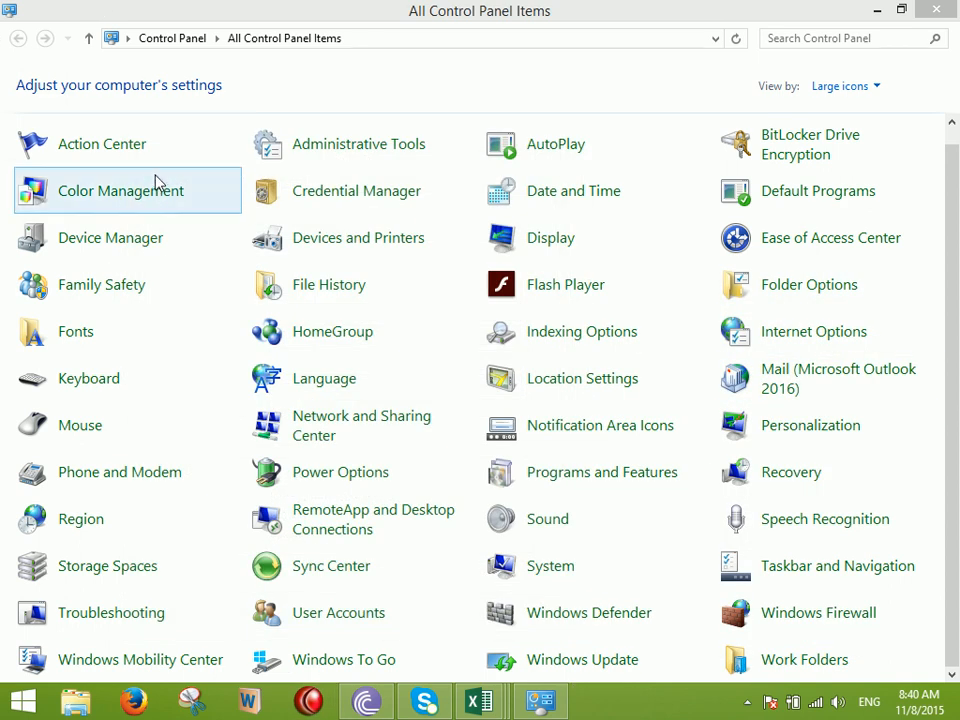
Back in Book5, give C2:C10 AFN accounting format and widen column C
mouse_move(476, 706)
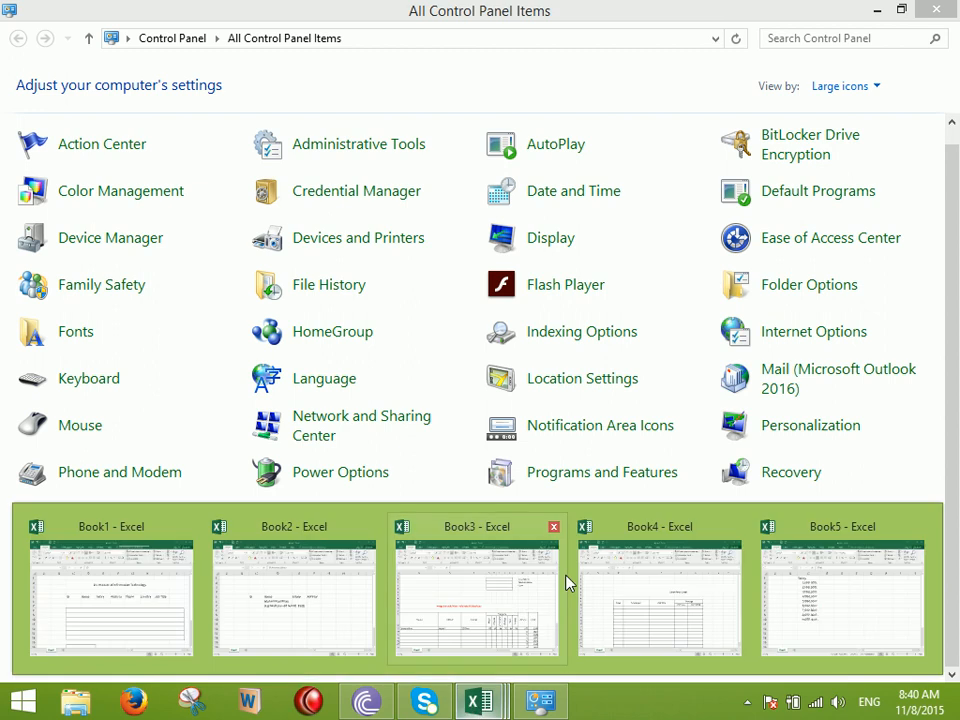
click(804, 602)
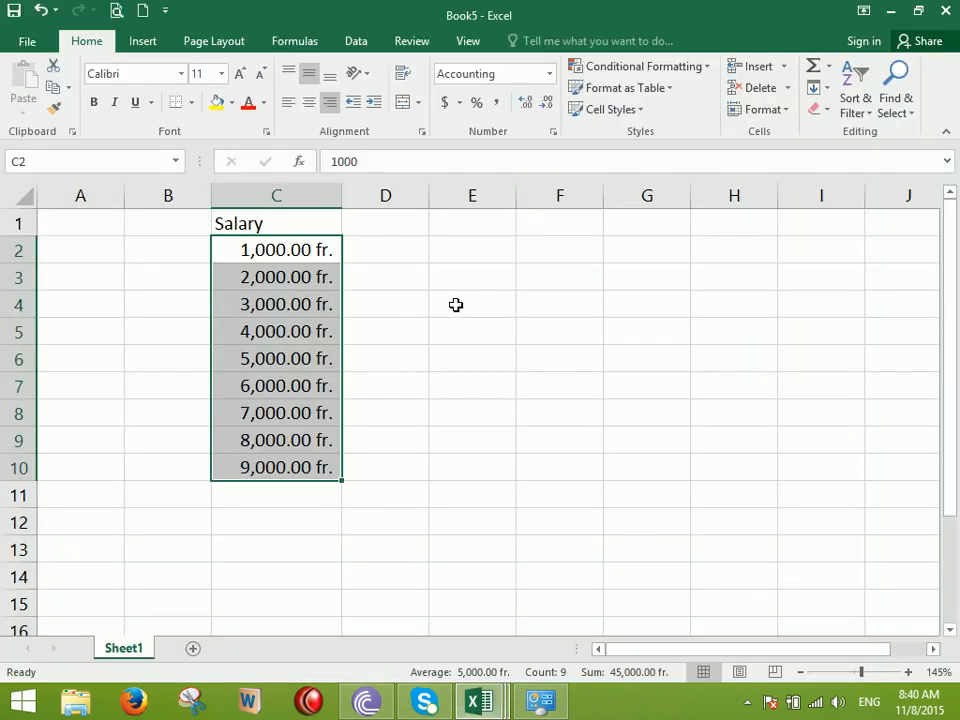
click(460, 104)
click(490, 127)
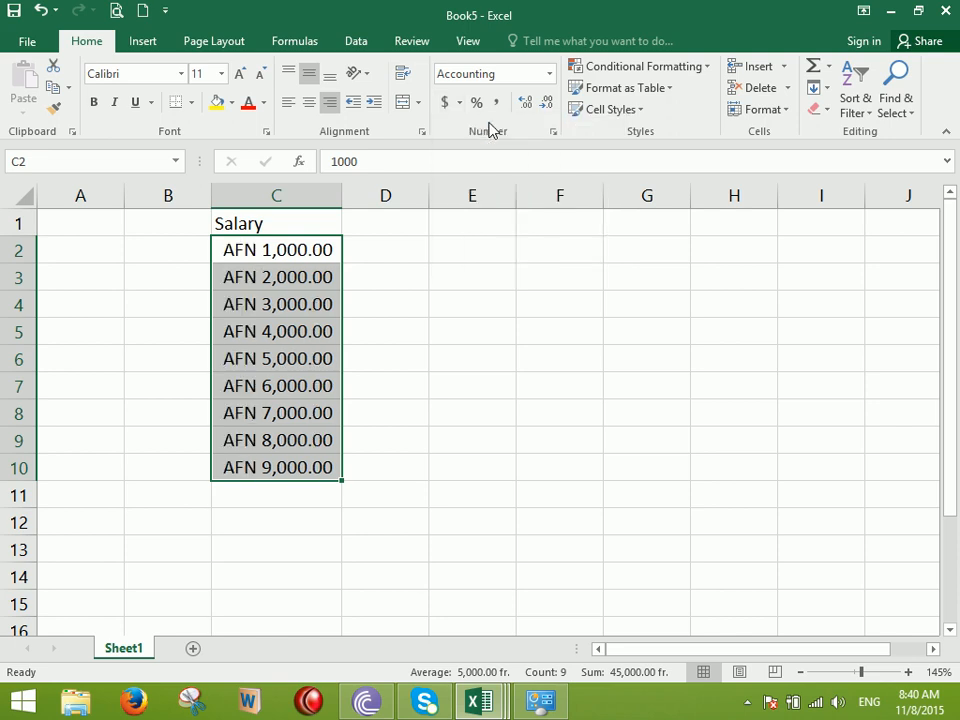
drag(342, 197, 407, 200)
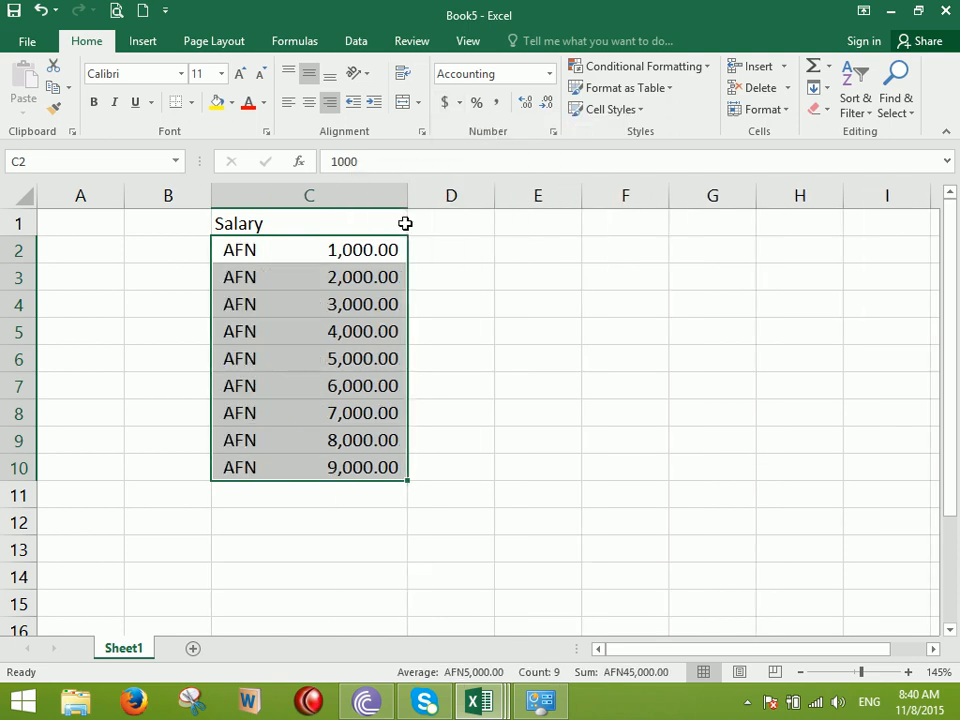
Reset all regional currency customizations to the $ defaults, then close Control Panel
click(541, 701)
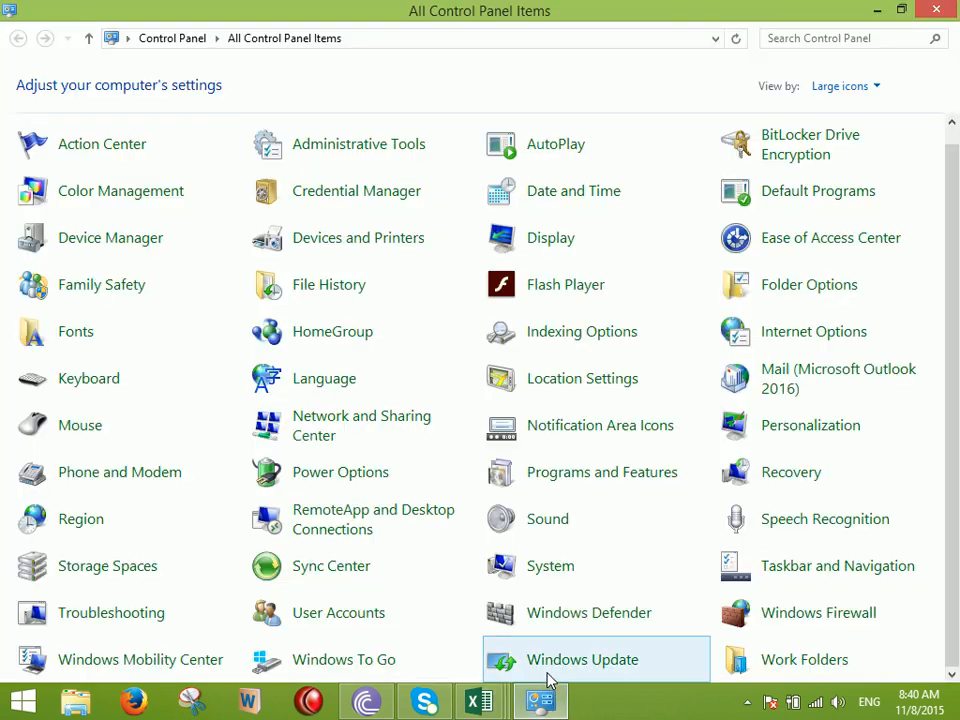
click(86, 530)
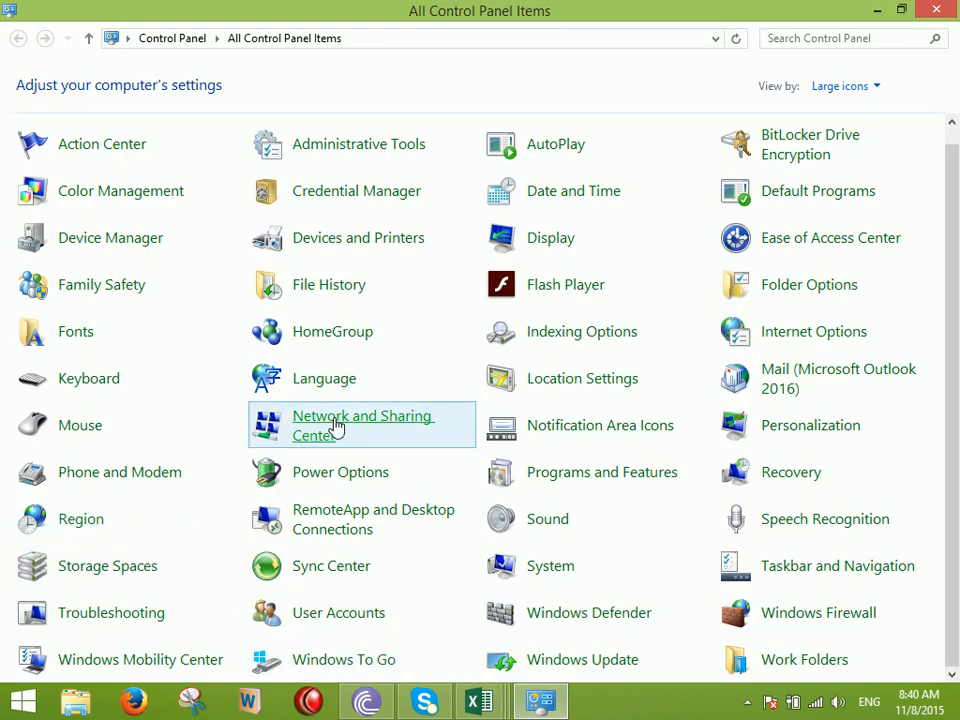
click(448, 600)
click(267, 180)
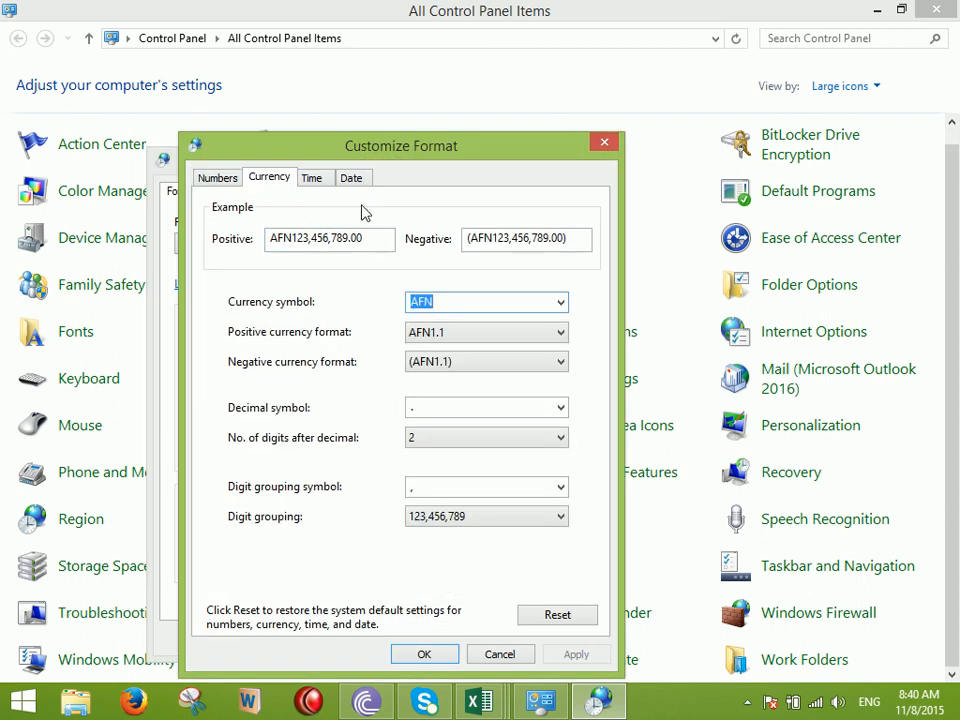
click(559, 617)
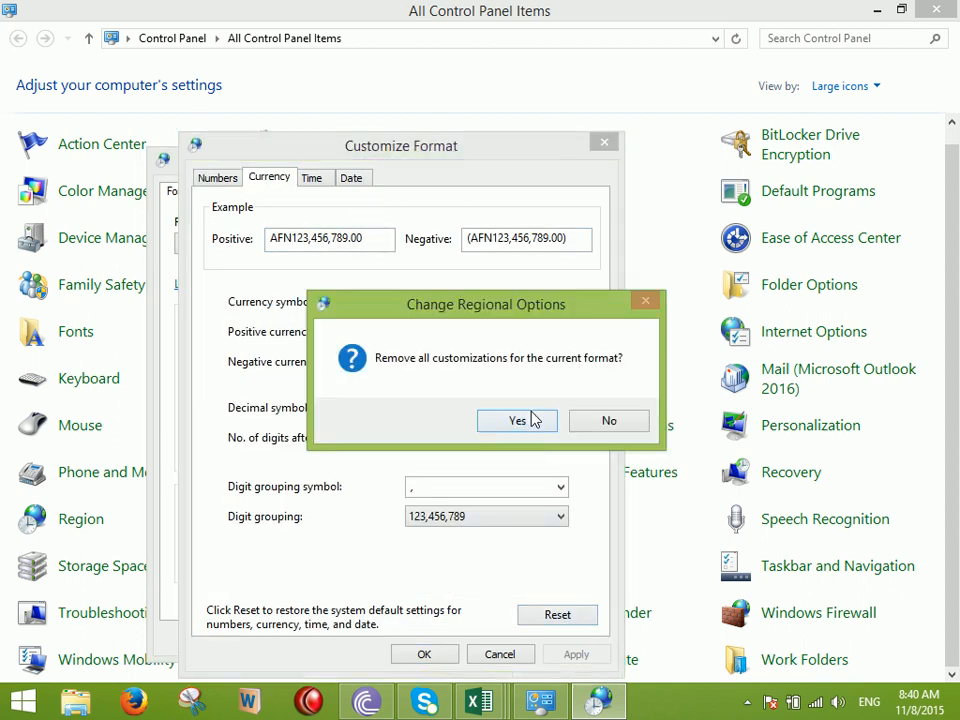
click(533, 421)
click(441, 655)
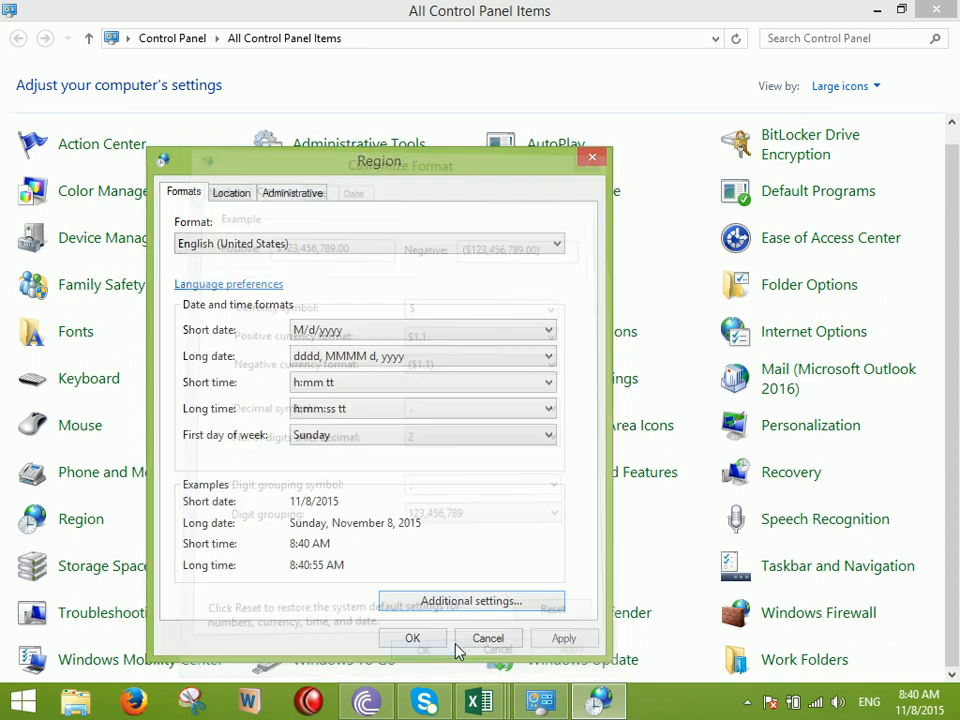
click(410, 639)
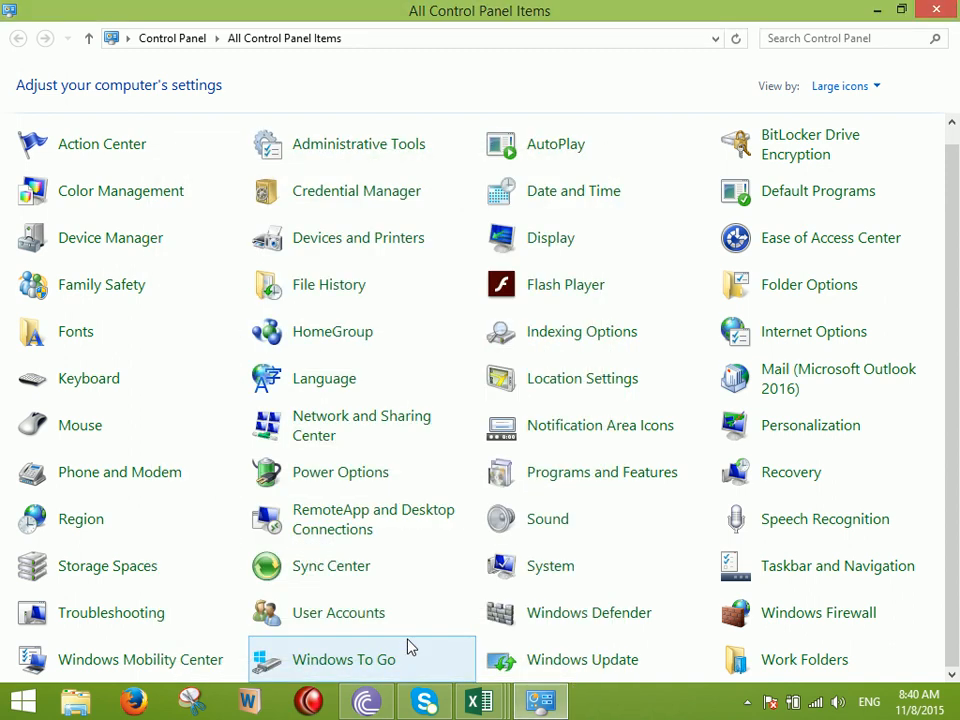
click(936, 9)
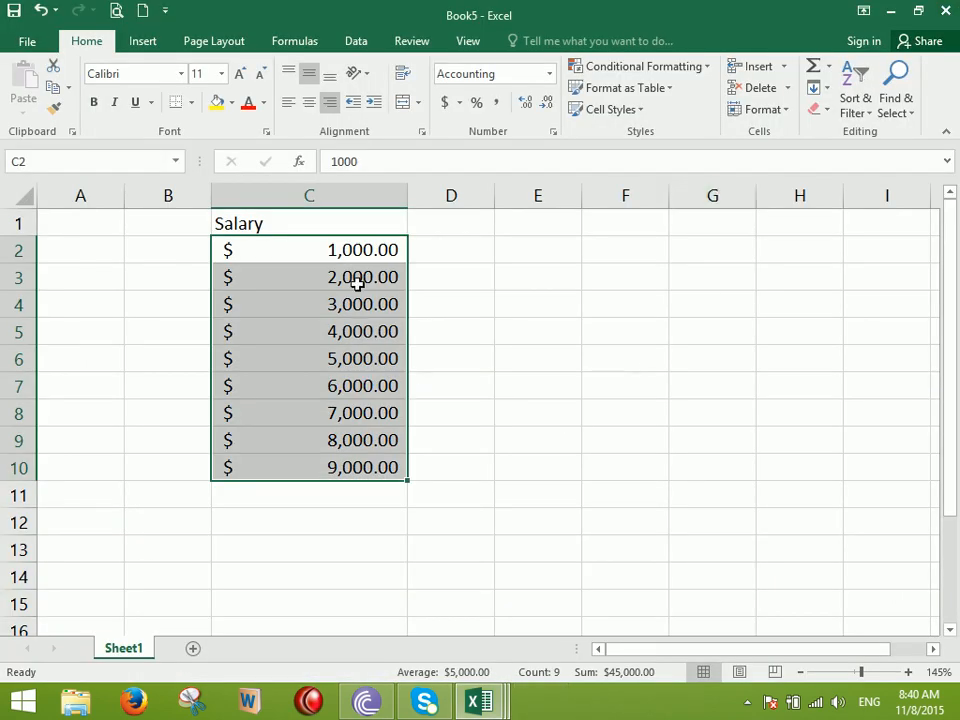
In Format Cells, choose the CUC accounting symbol and view its custom format code
click(459, 102)
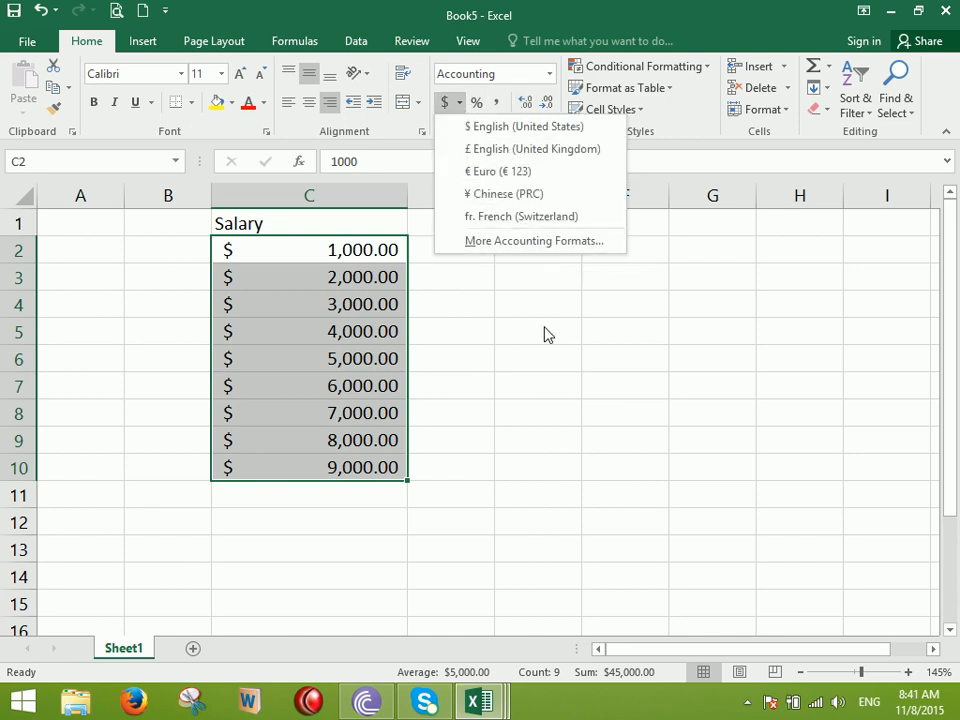
click(578, 255)
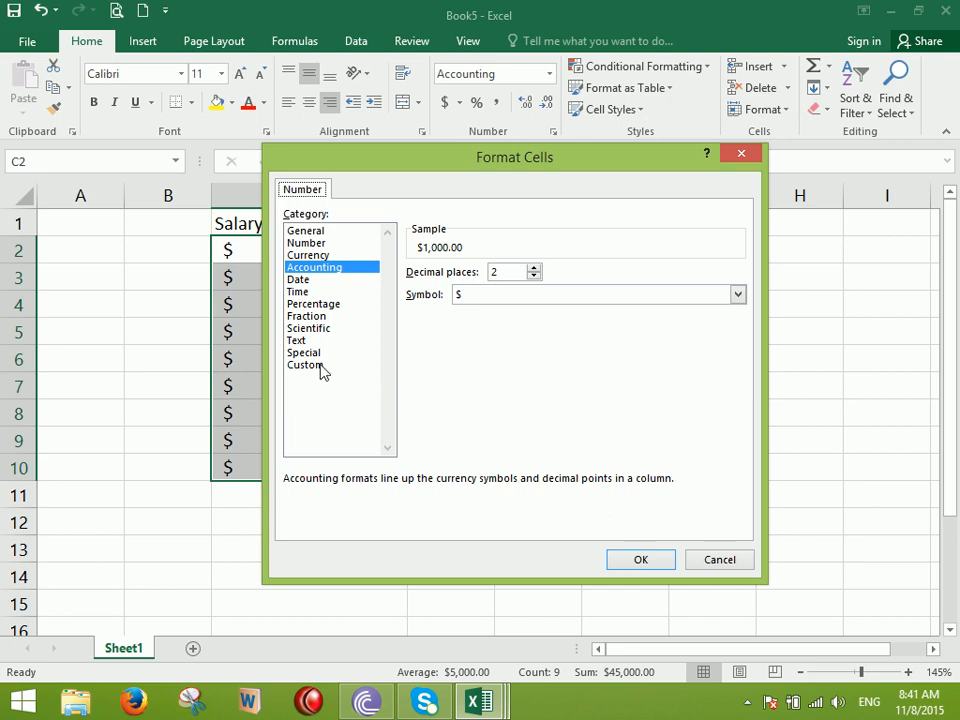
click(322, 367)
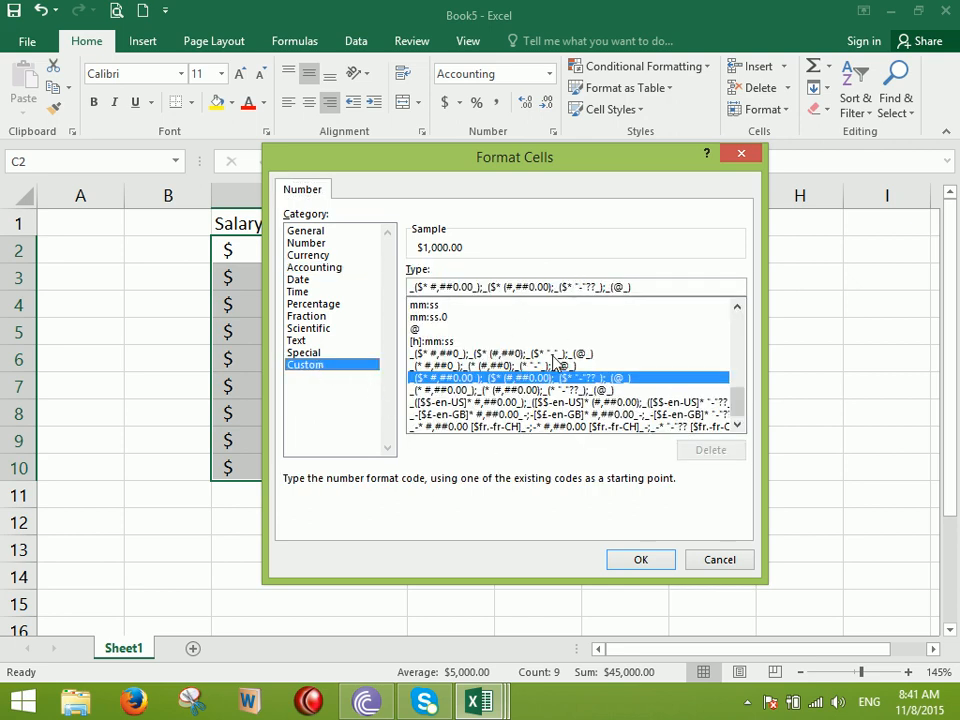
click(318, 256)
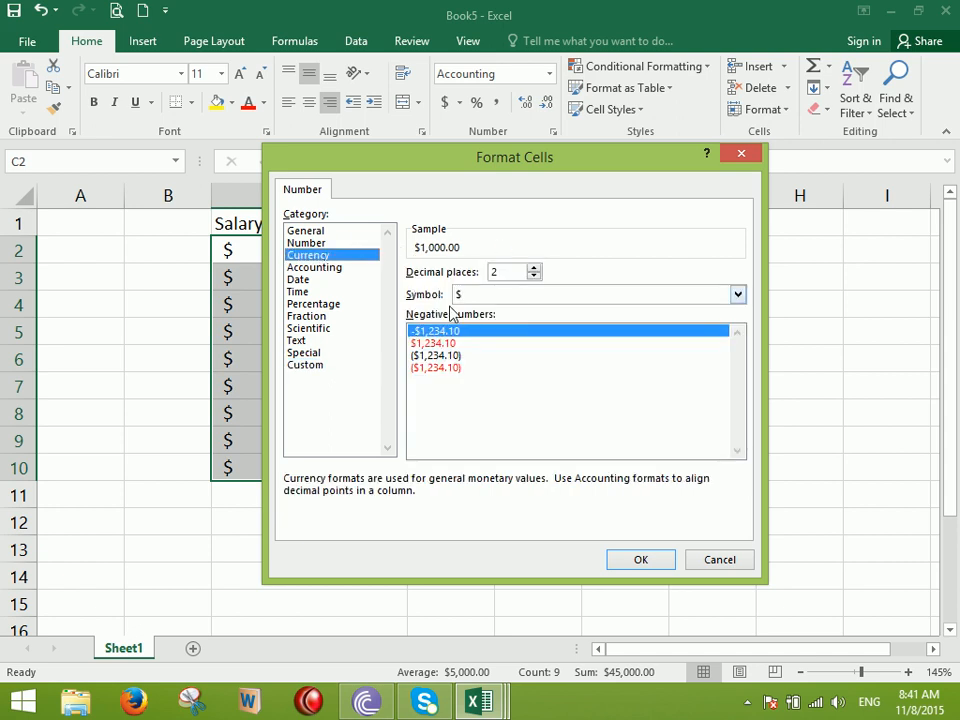
click(318, 267)
click(476, 294)
scroll(585, 357, up, 3)
scroll(585, 357, down, 2)
drag(739, 326, 739, 343)
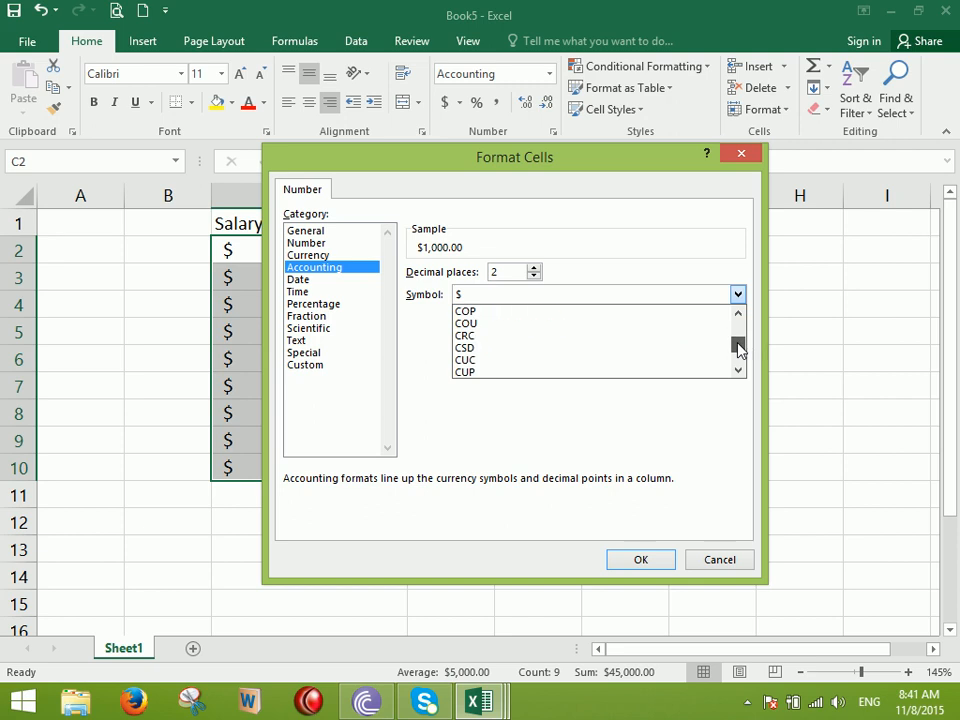
click(536, 360)
click(326, 366)
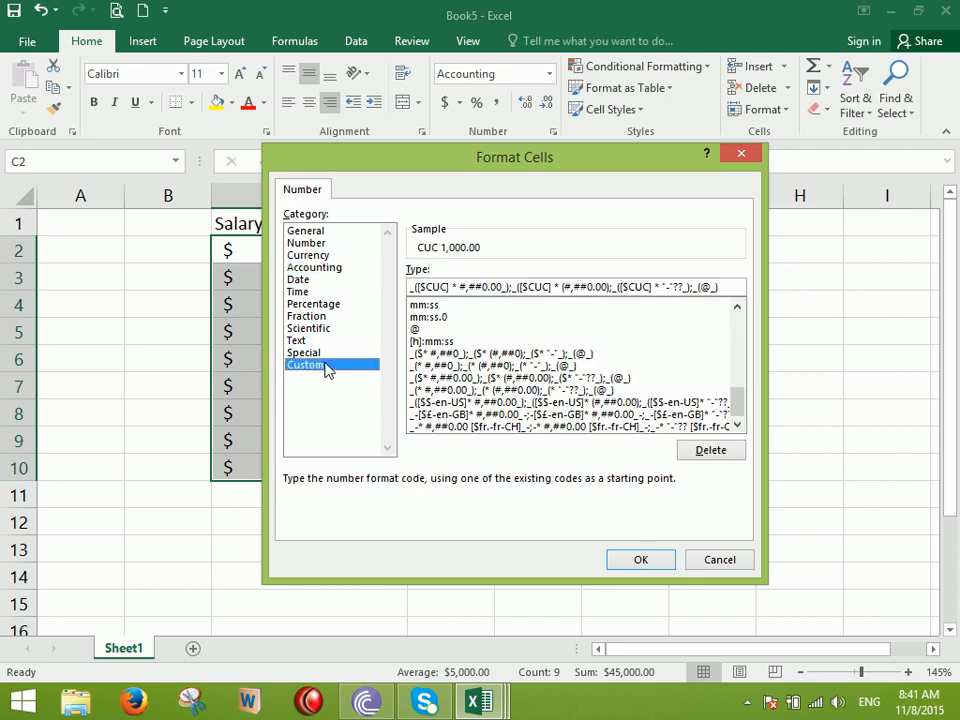
Replace CUC with AFN in all three code sections and apply to C2:C10
drag(410, 287, 444, 287)
click(466, 288)
key(BackSpace)
key(BackSpace)
key(BackSpace)
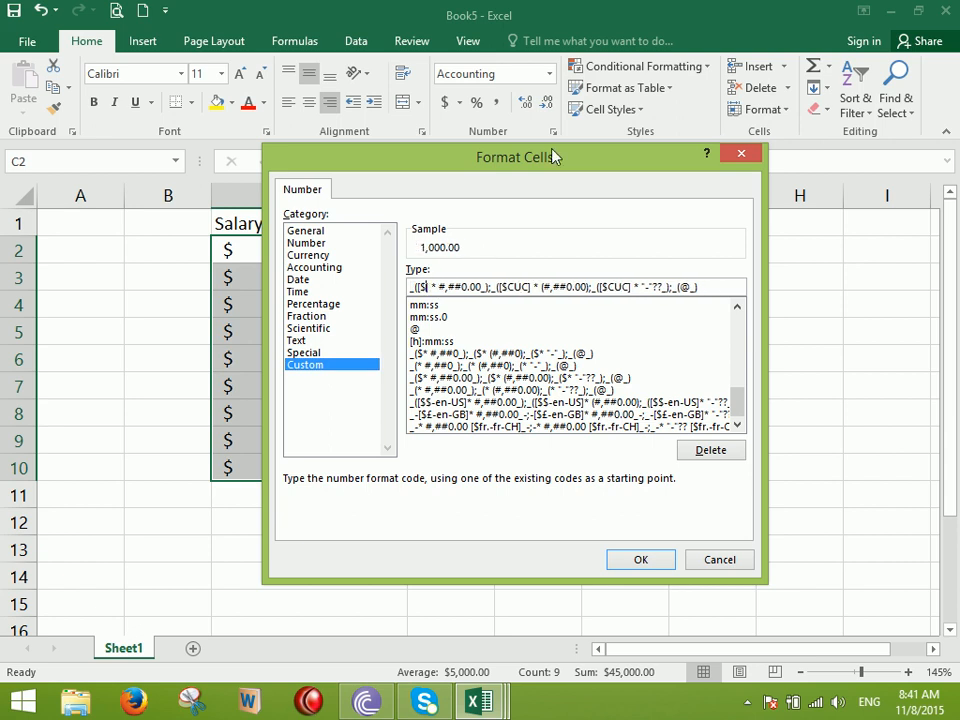
text(AfN)
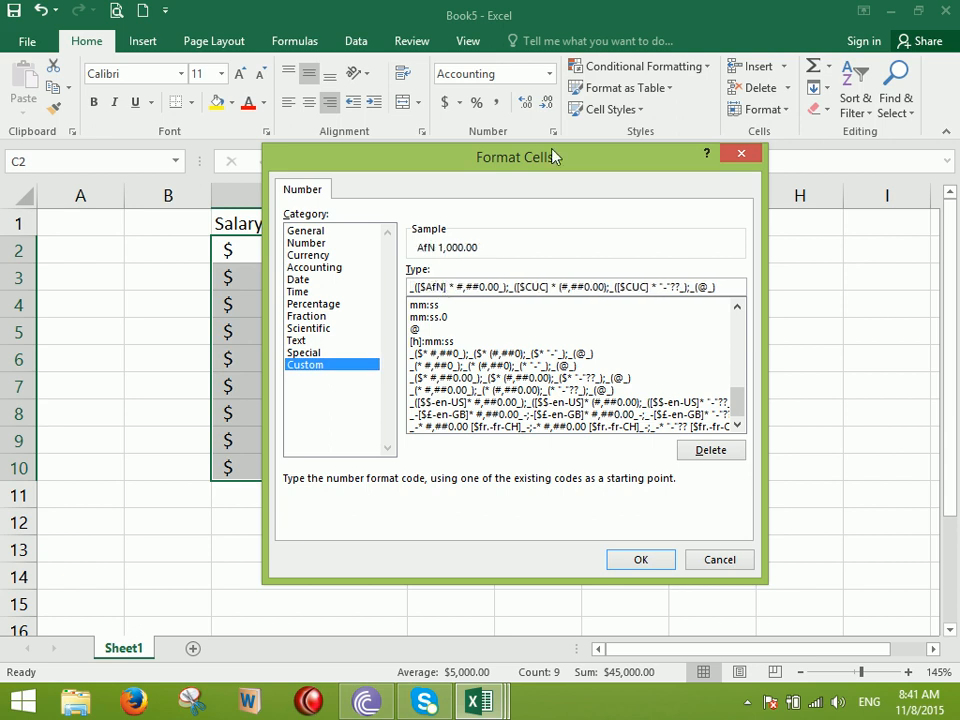
key(BackSpace)
key(BackSpace)
key(BackSpace)
text(AFN)
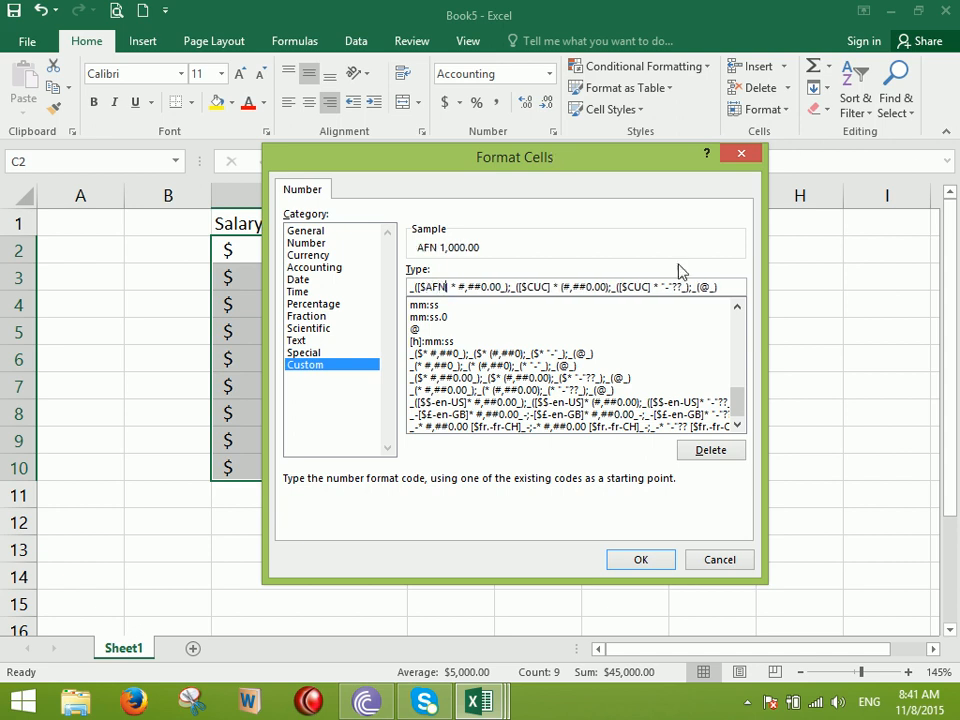
key(BackSpace)
key(BackSpace)
key(BackSpace)
text(AFN)
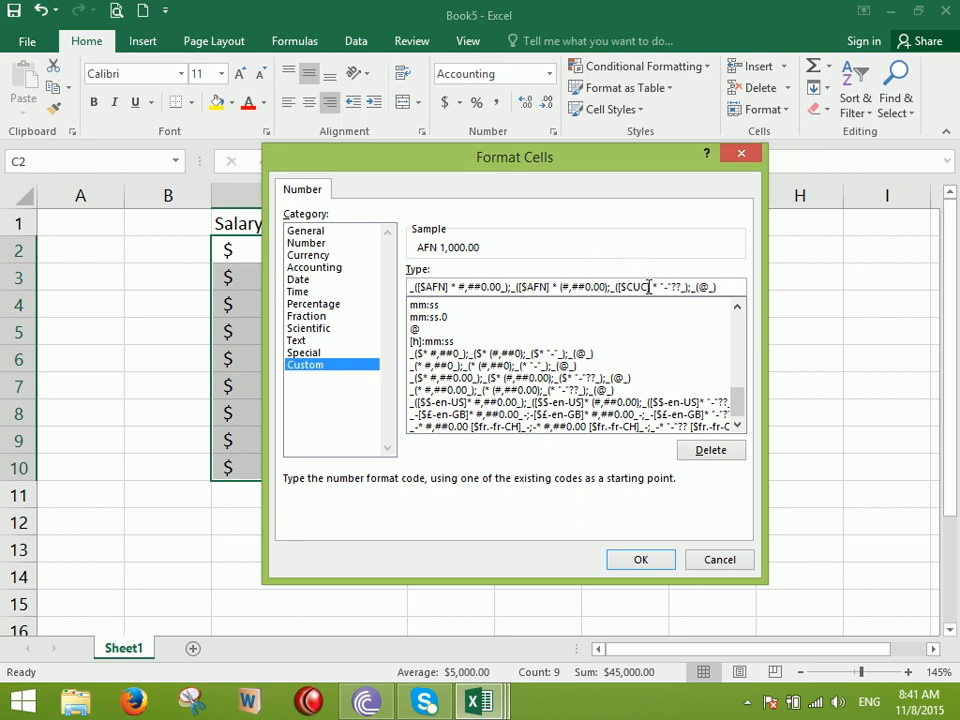
key(BackSpace)
key(BackSpace)
key(BackSpace)
text(AFN)
click(641, 559)
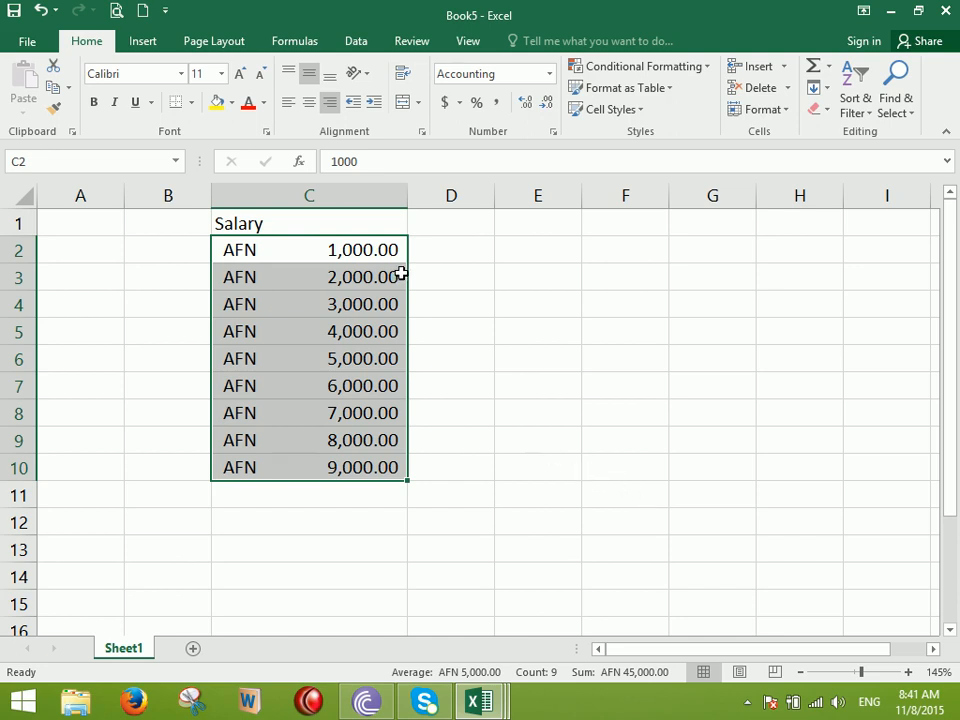
Switch C2:C10 to General so salaries read 1000–9000, undoing a trial Percent Style
click(548, 78)
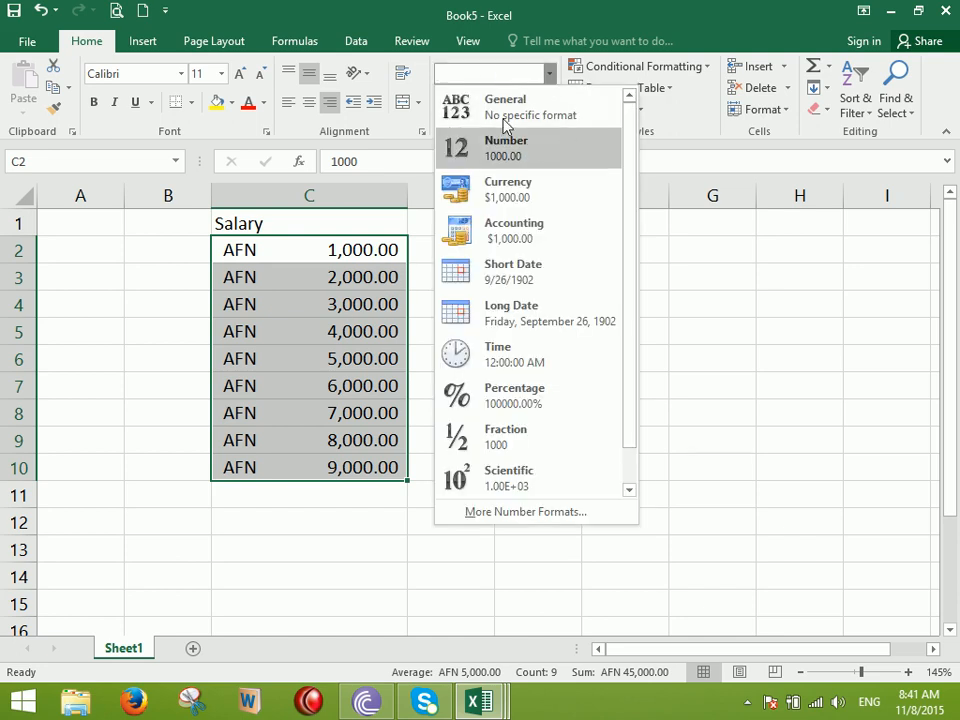
click(540, 102)
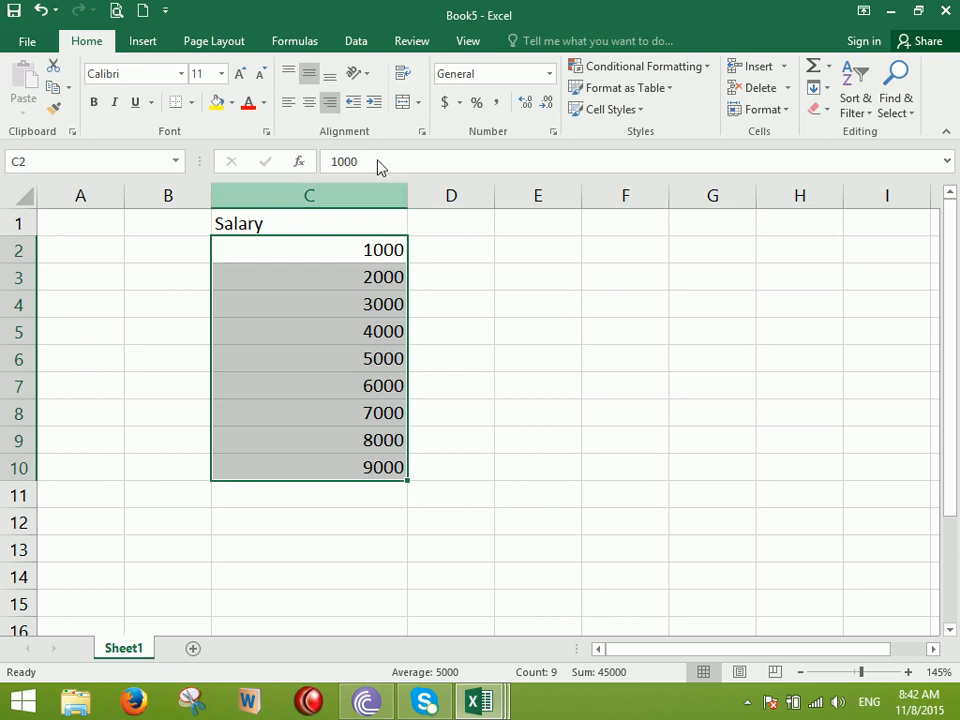
click(477, 103)
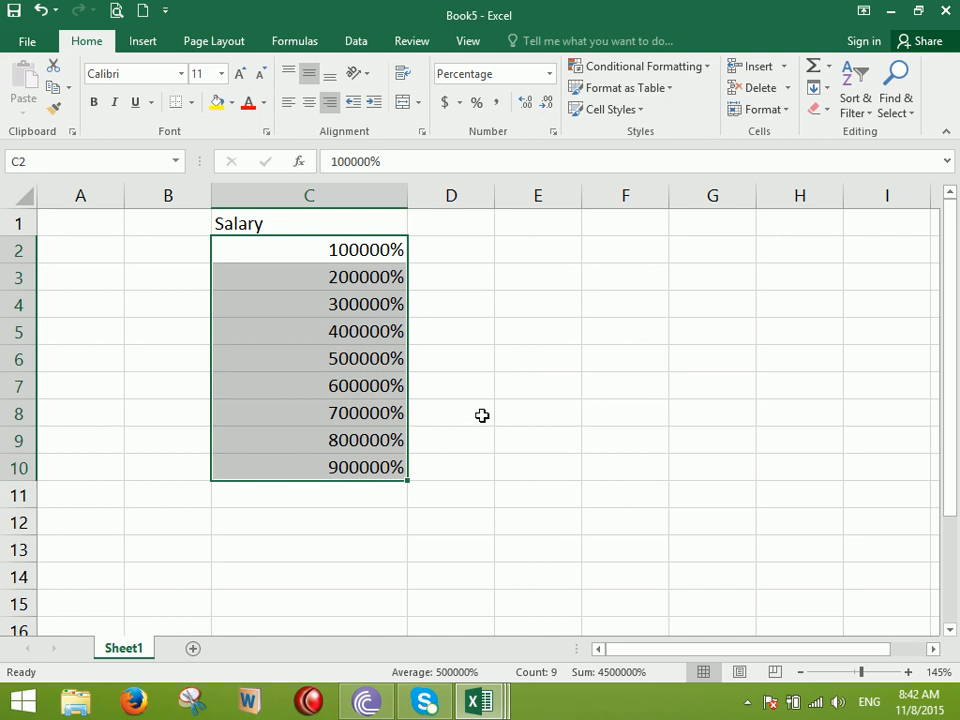
key(ctrl+z)
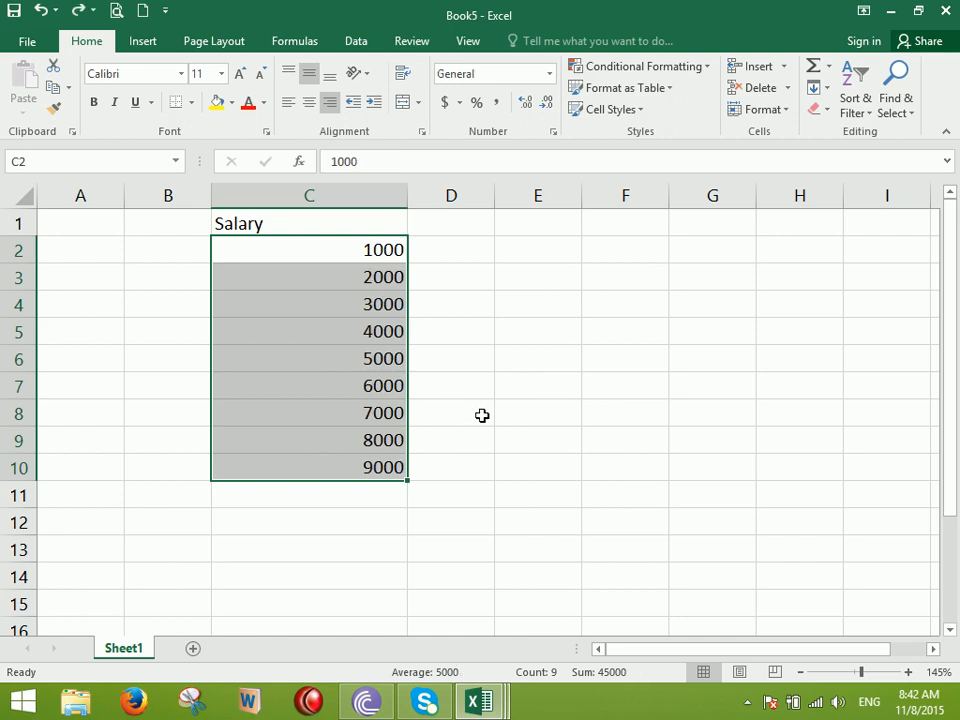
key(Right)
key(Right)
key(Right)
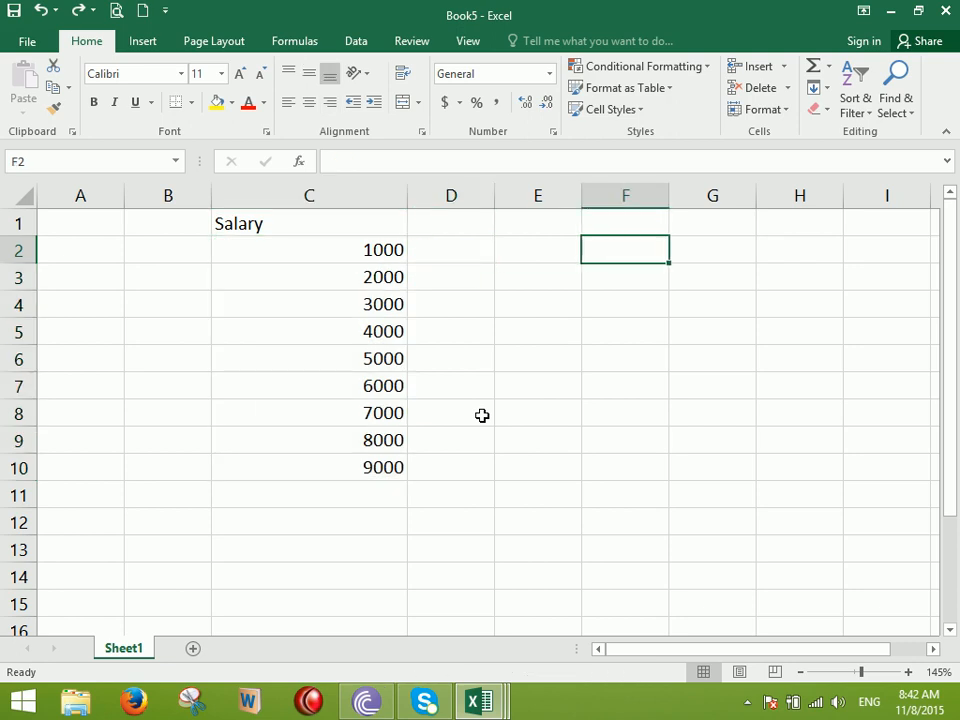
Enter 6% in E3 and 25000 in E6
key(Left)
key(Left)
key(Down)
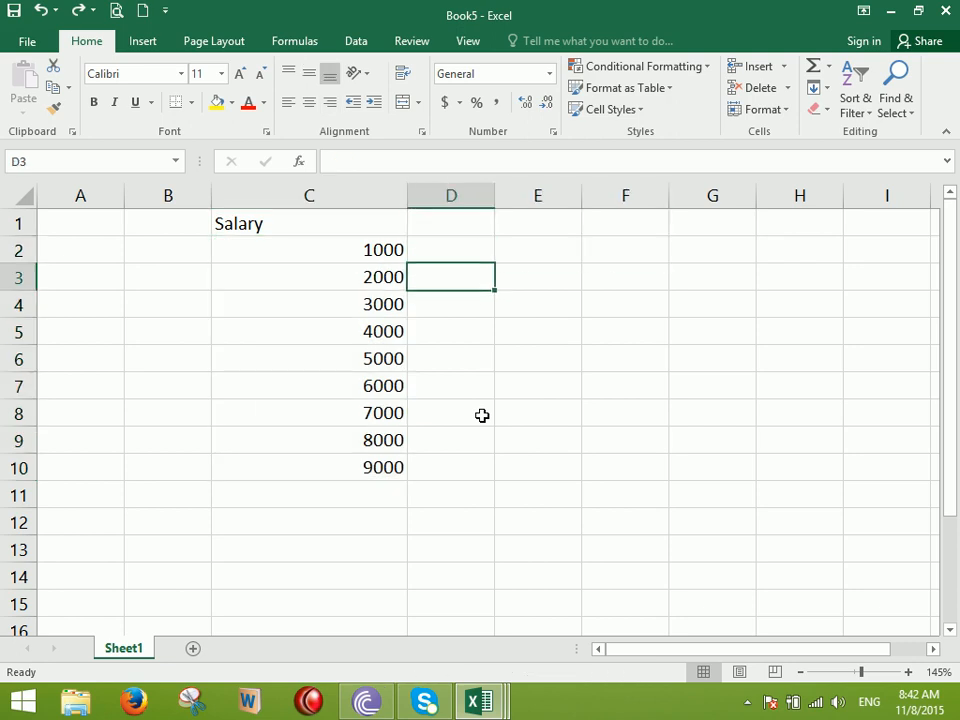
key(Right)
text(6)
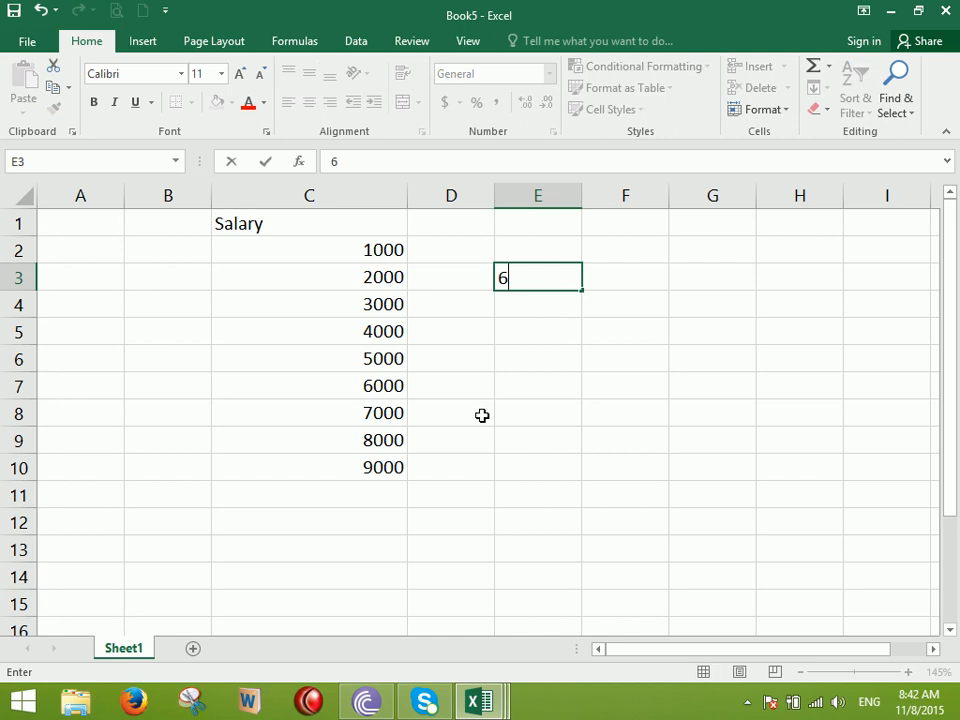
text(%)
key(Return)
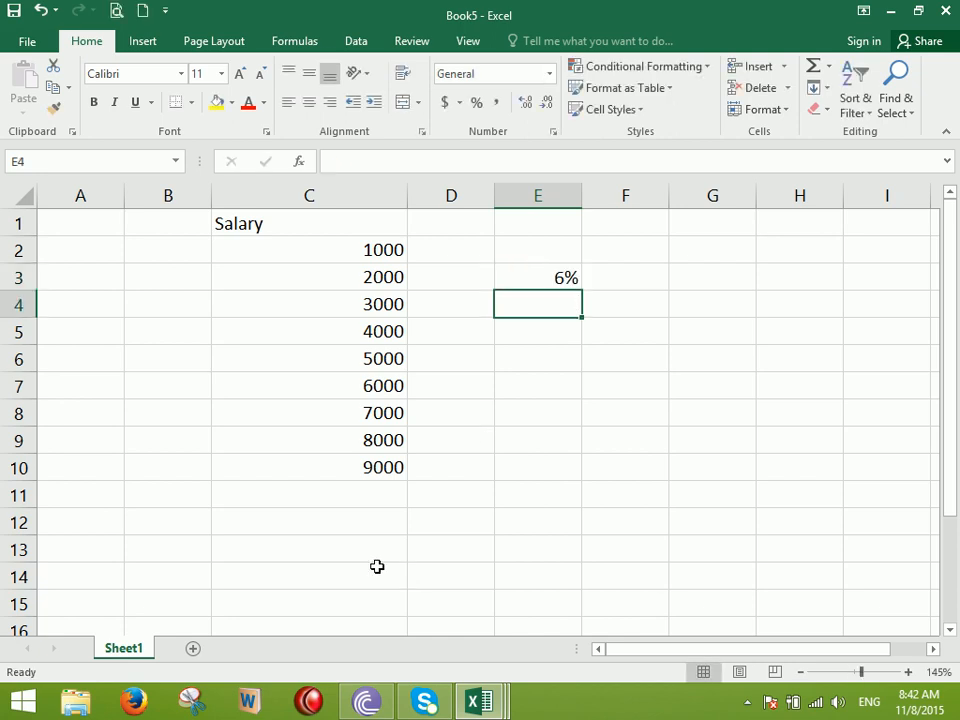
key(Down)
key(Down)
text(2)
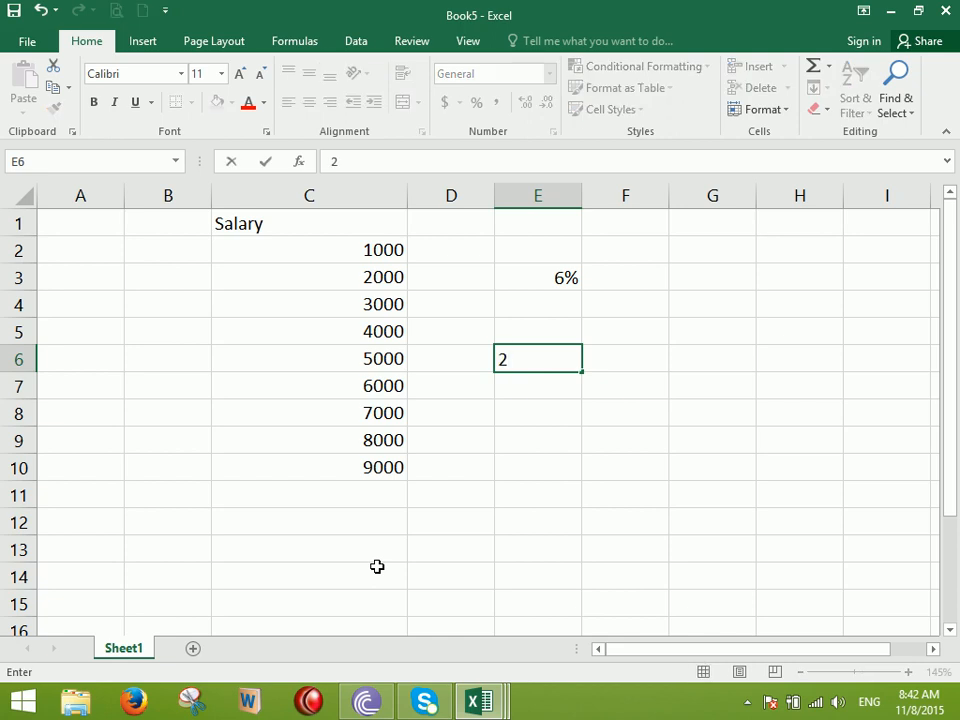
text(5000)
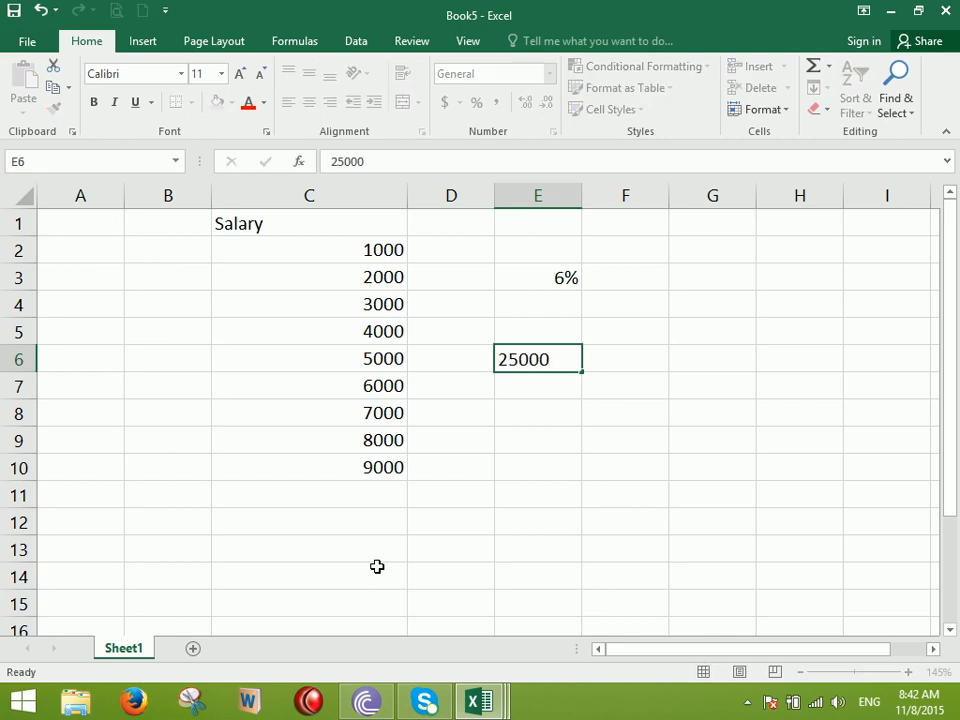
key(Return)
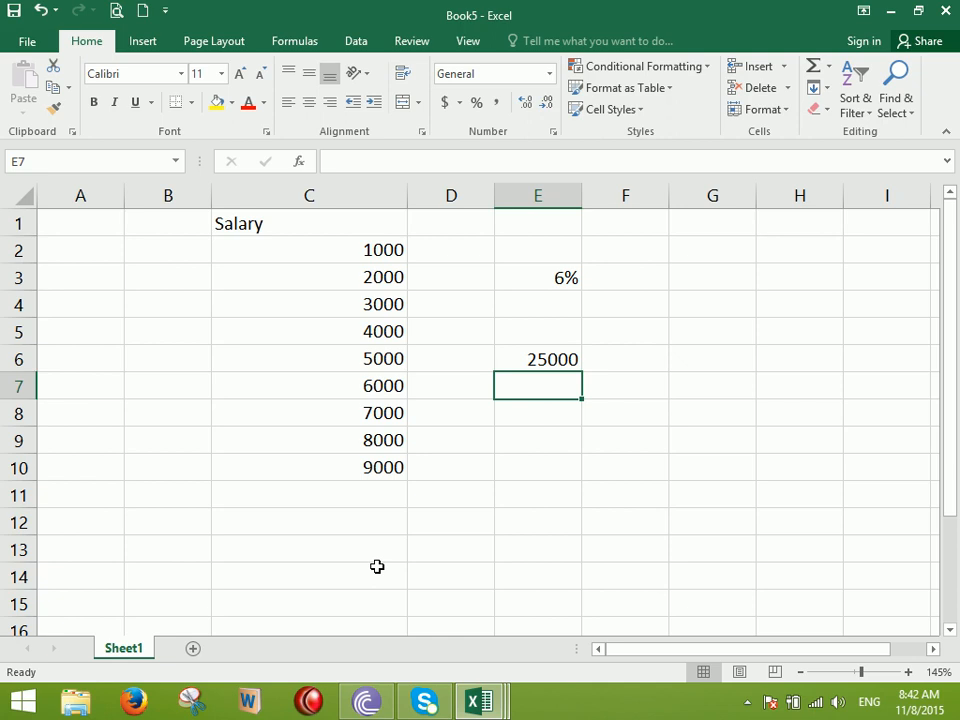
Enter =E3*E6 in E9 to calculate 1500
click(541, 432)
text(=)
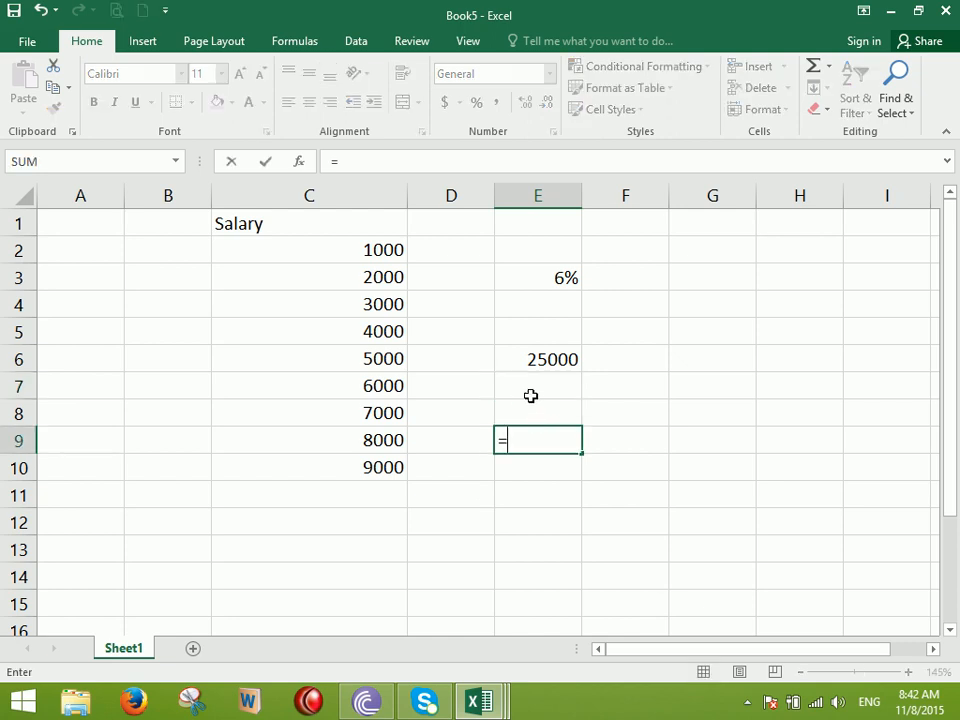
click(558, 280)
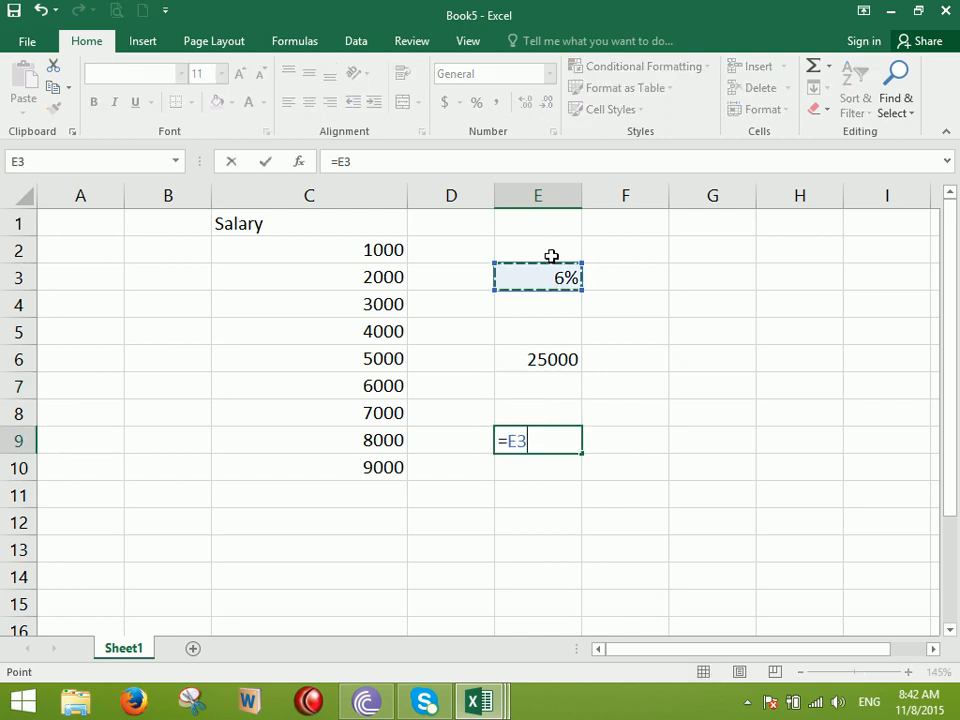
text(*)
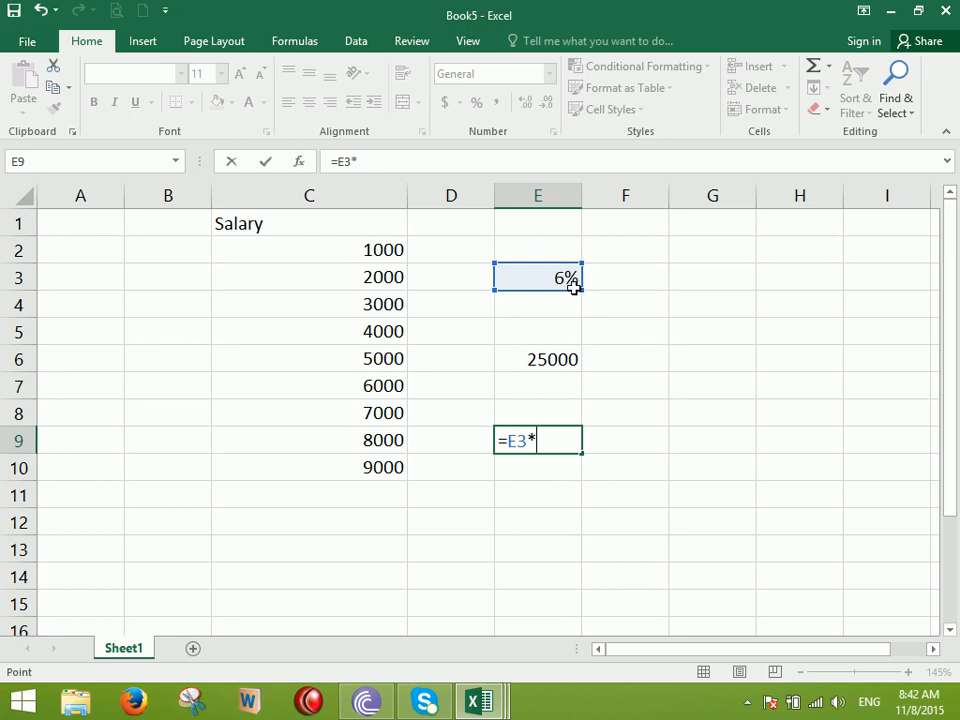
click(536, 359)
key(Return)
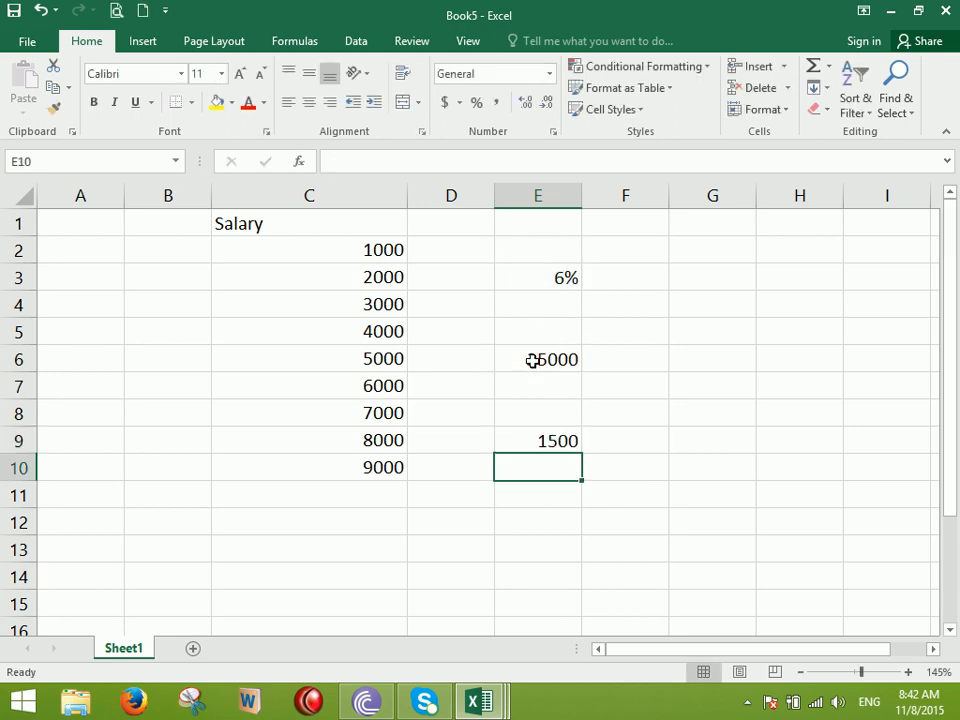
key(super+r)
Launch Paint with mspaint and select the thickest brush size
text(mspain)
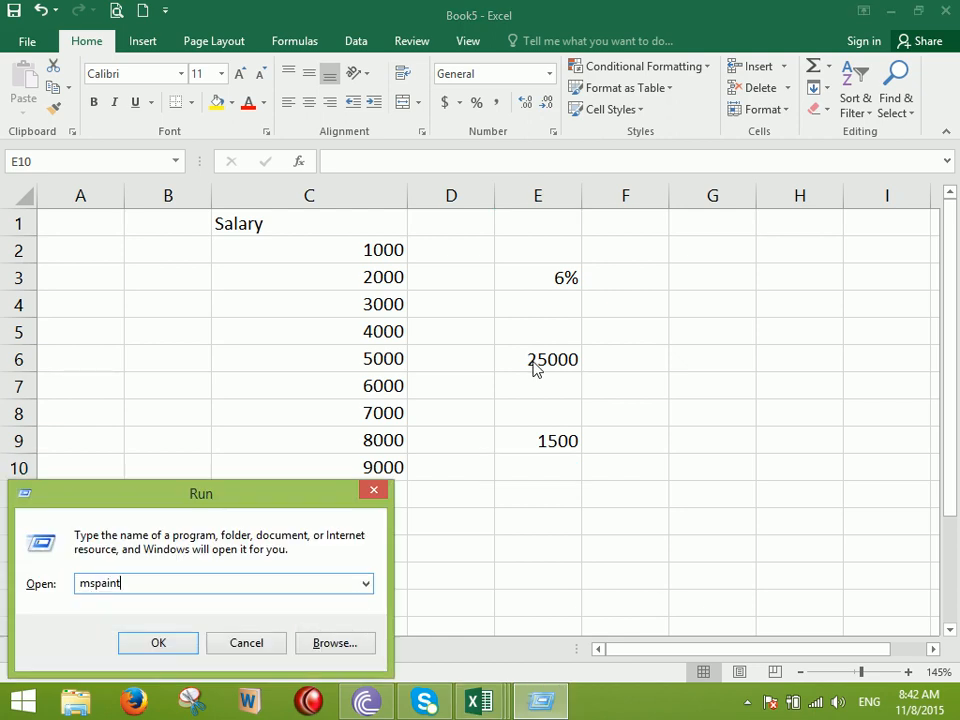
text(t)
key(Return)
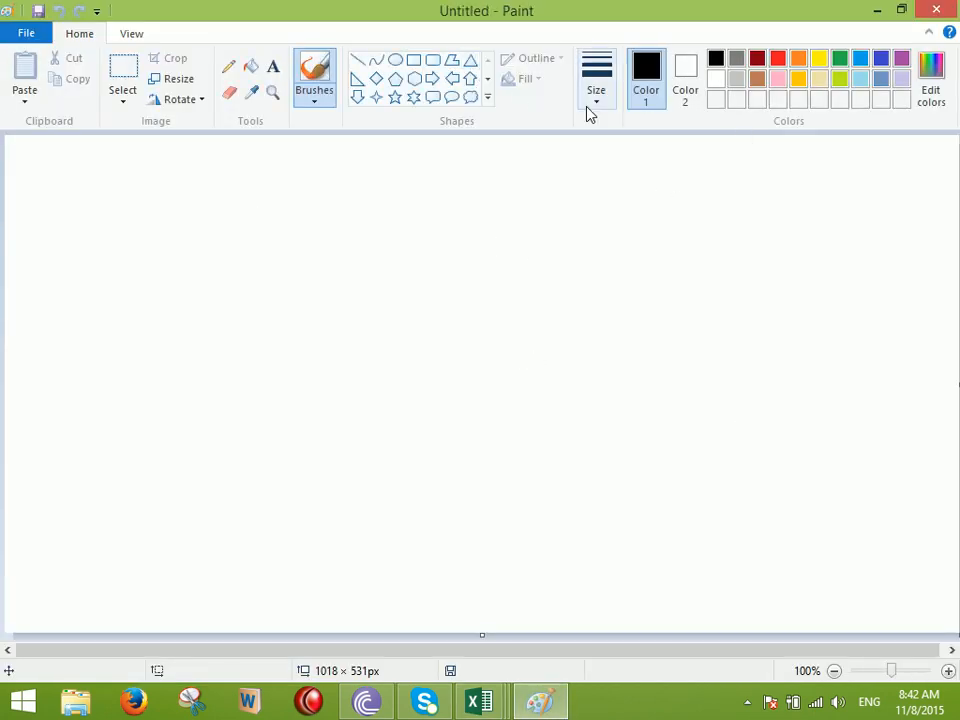
click(584, 108)
click(638, 242)
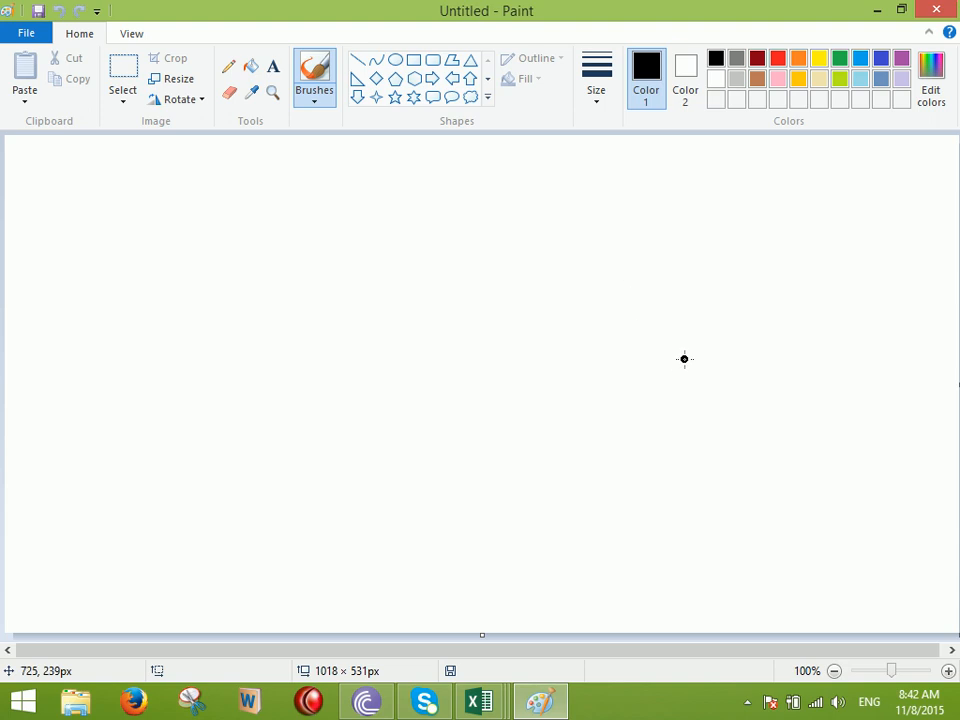
scroll(681, 366, up, 1)
Hand-write 25000 × 6% on the canvas with sweeping arrows and marks
mouse_move(222, 282)
mouse_down()
mouse_move(227, 323)
mouse_move(273, 314)
mouse_up()
drag(300, 267, 378, 262)
mouse_move(407, 302)
mouse_down()
mouse_move(466, 315)
mouse_move(505, 283)
mouse_up()
mouse_move(604, 272)
mouse_down()
mouse_move(596, 299)
mouse_move(630, 308)
mouse_up()
drag(676, 248, 700, 305)
drag(790, 320, 293, 492)
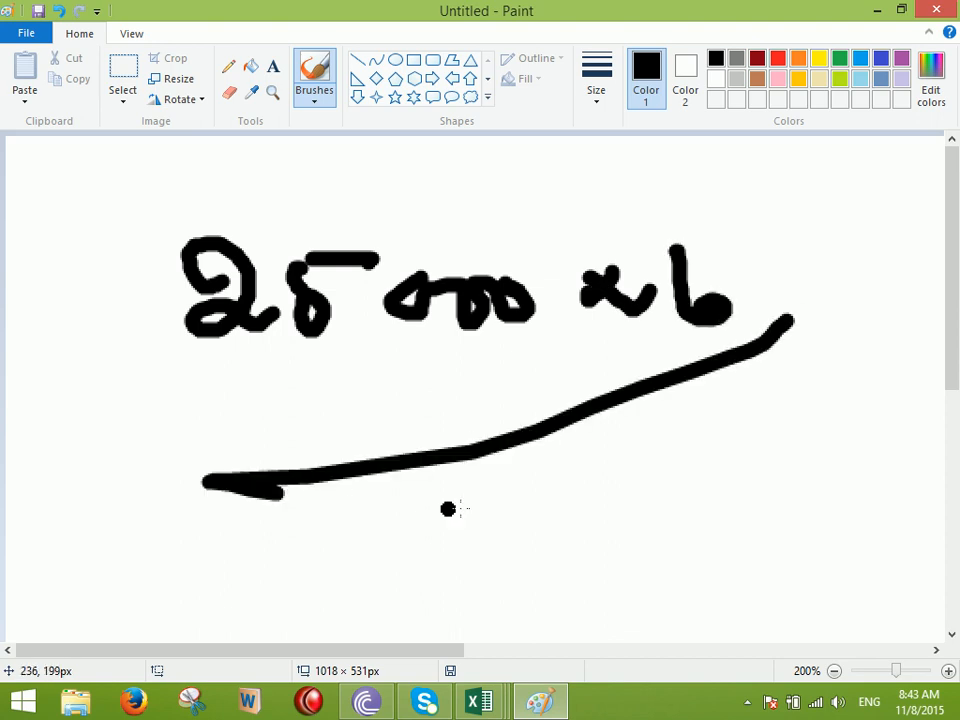
drag(493, 493, 535, 540)
drag(590, 476, 636, 450)
drag(627, 345, 372, 596)
drag(425, 428, 242, 598)
drag(785, 237, 742, 322)
click(800, 288)
mouse_move(660, 212)
mouse_down()
mouse_move(527, 175)
mouse_move(407, 253)
mouse_up()
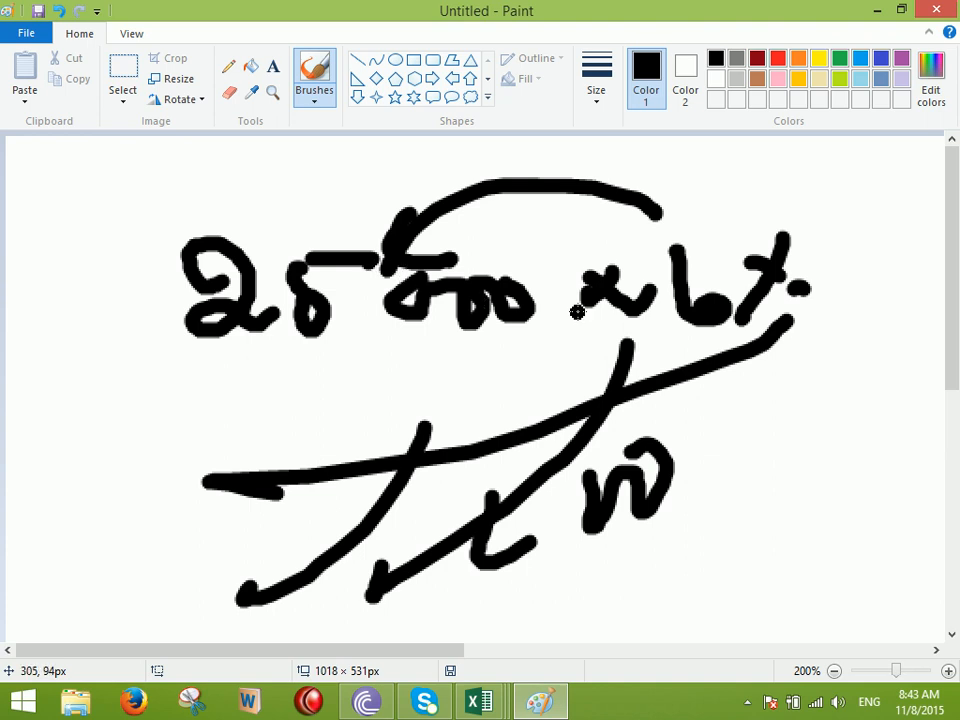
Return to Book5 and enter =25000*6/100 in E10, showing 1500
mouse_move(479, 701)
click(868, 628)
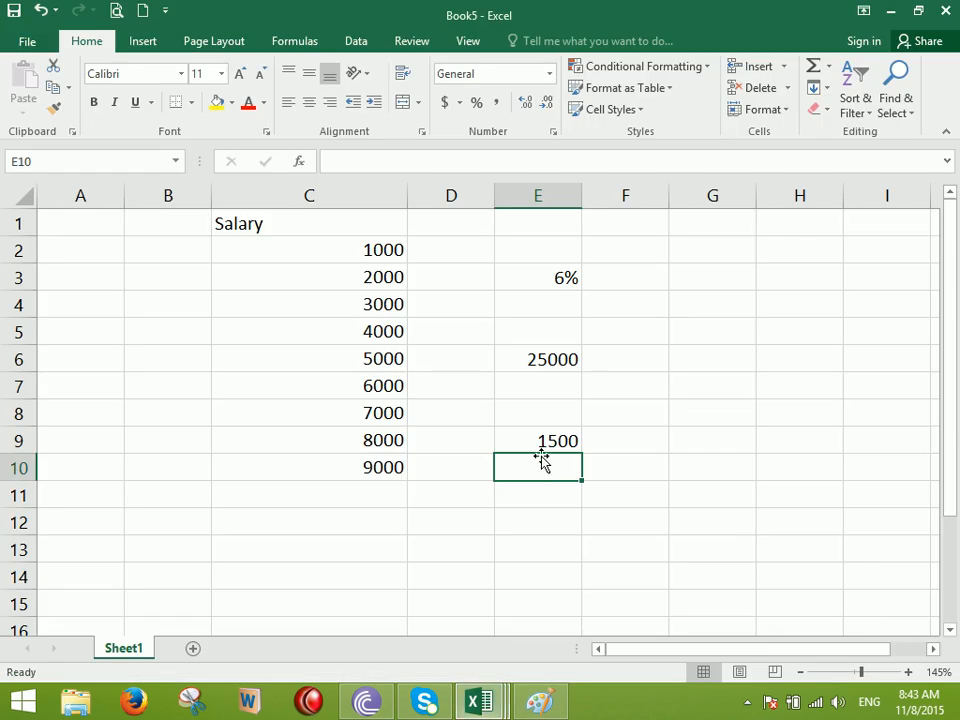
text(=2)
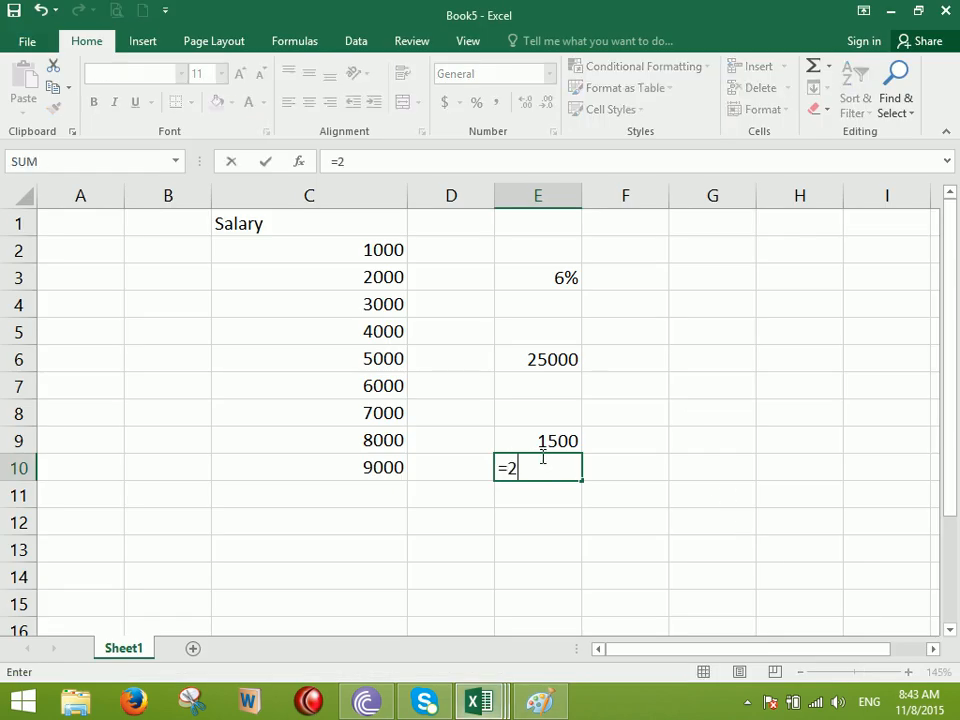
text(5000*5)
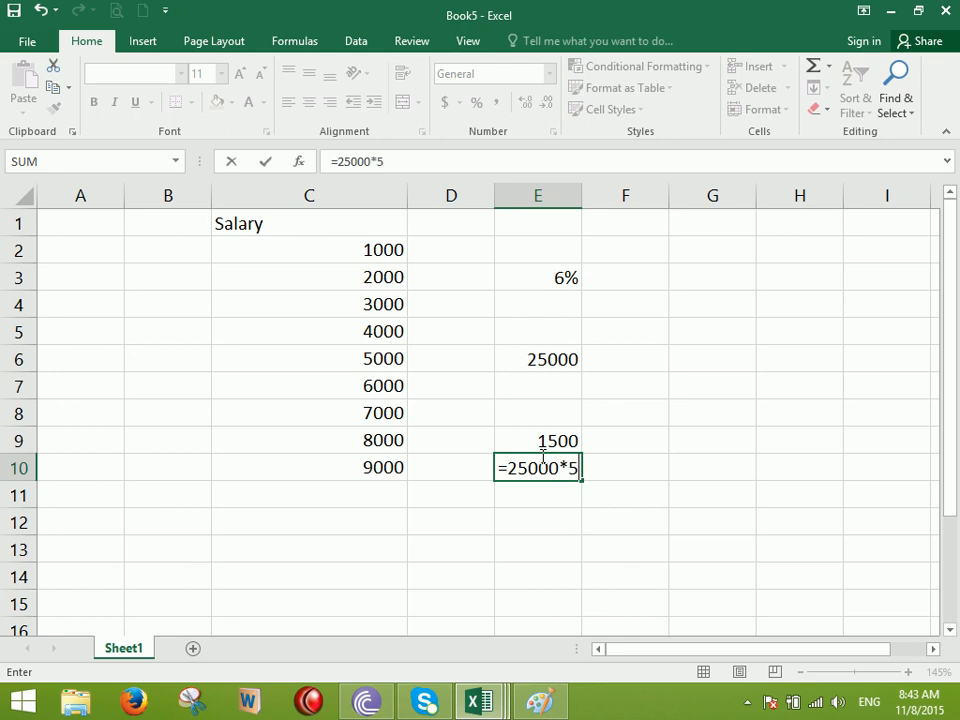
key(BackSpace)
text(6/1000)
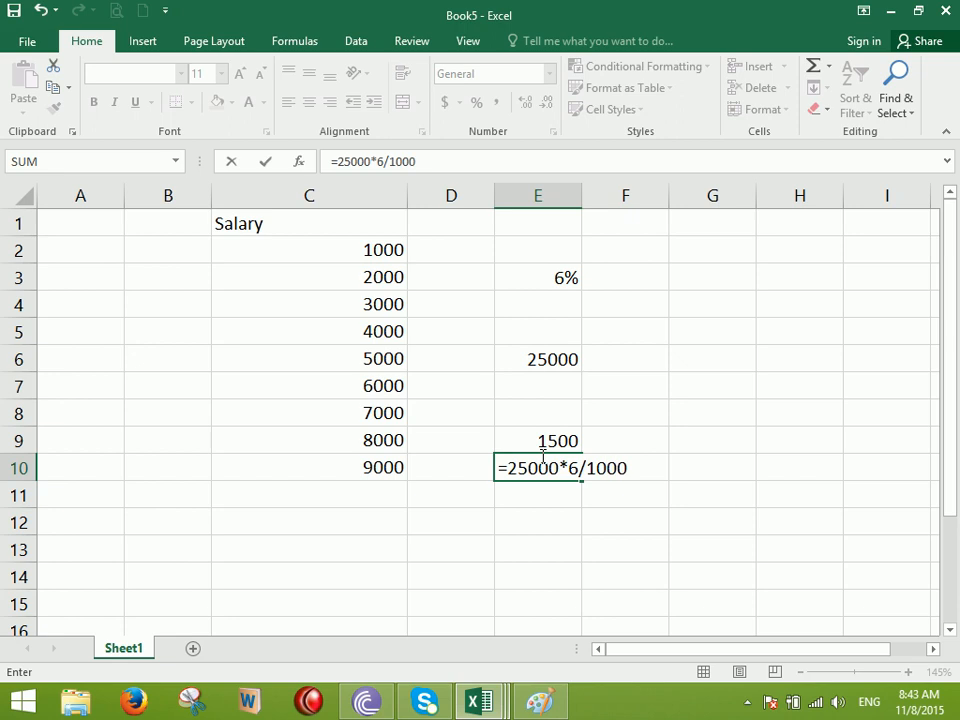
key(BackSpace)
key(Return)
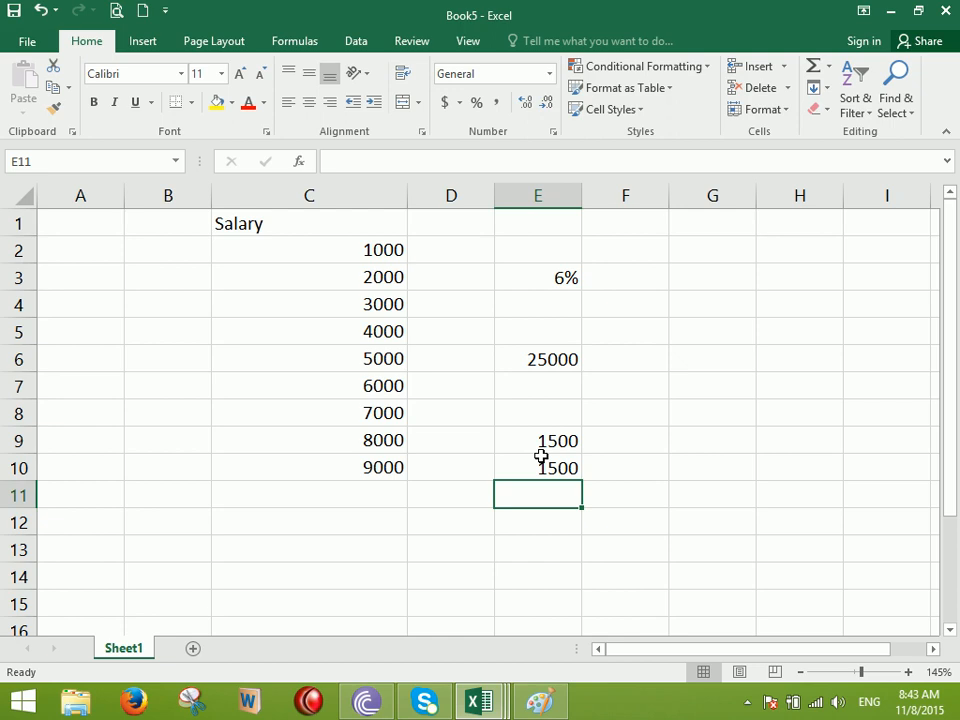
Apply Comma Style to C2:C10 and adjust to four decimals, e.g. 1,000.0000
drag(326, 259, 339, 469)
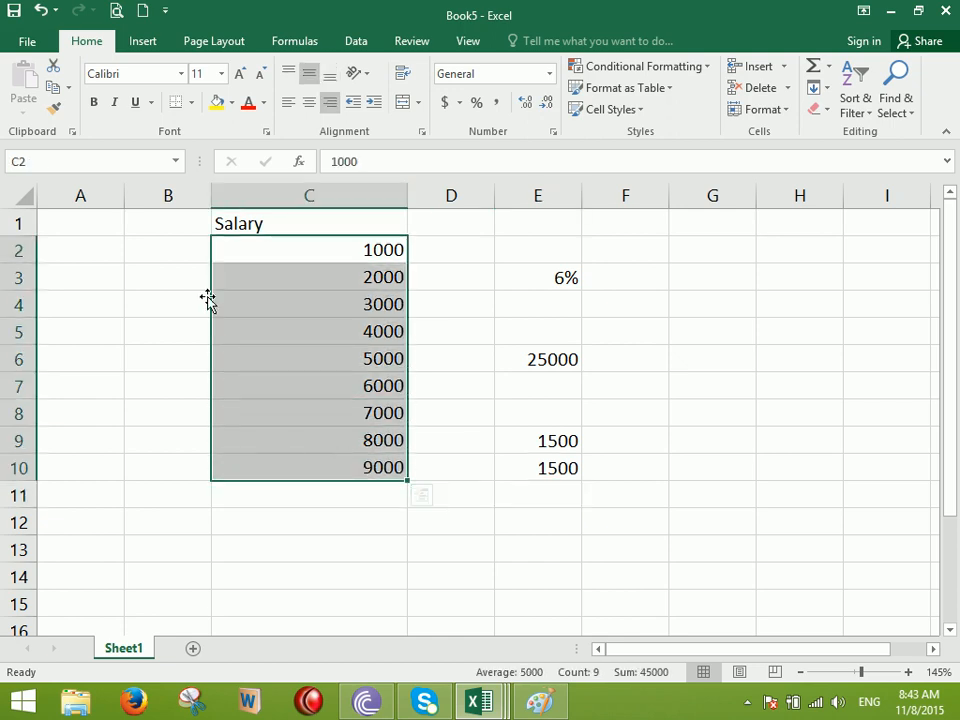
click(496, 102)
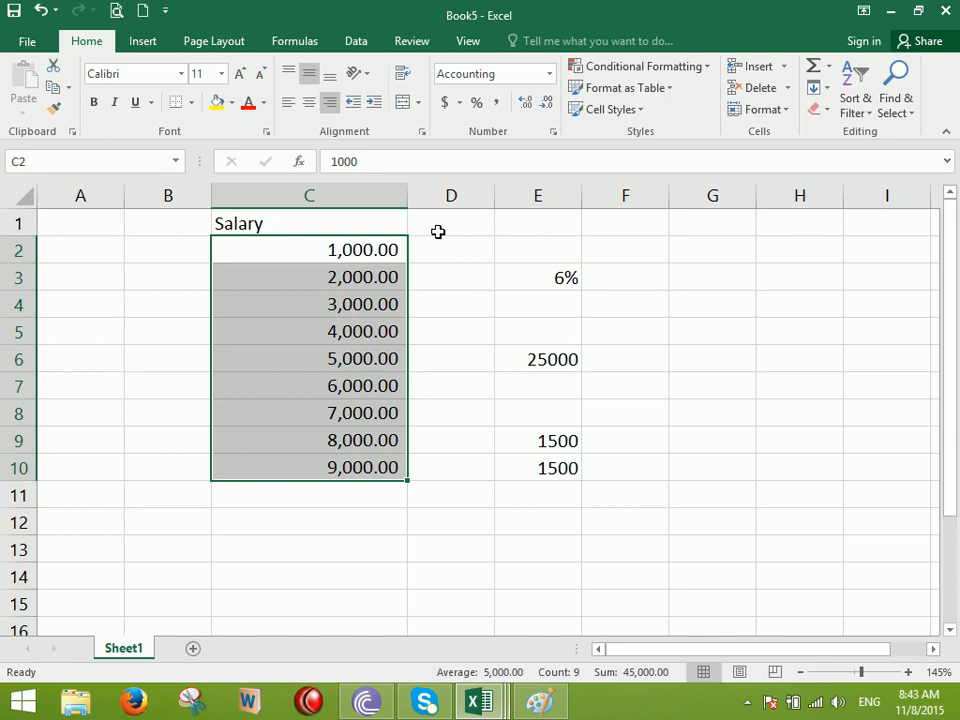
click(550, 73)
click(506, 108)
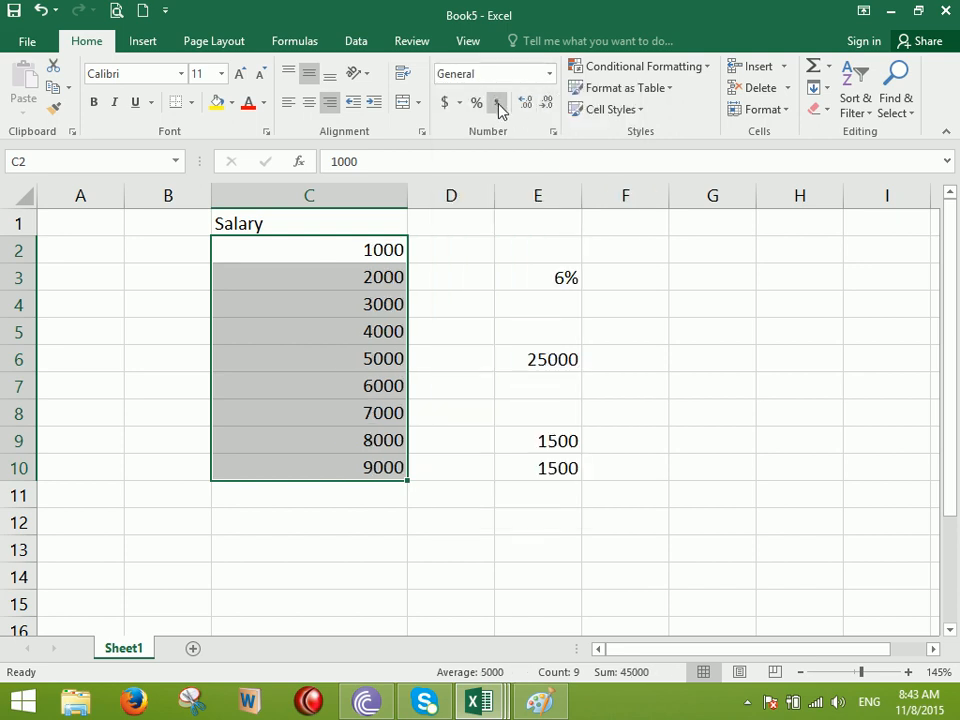
click(497, 103)
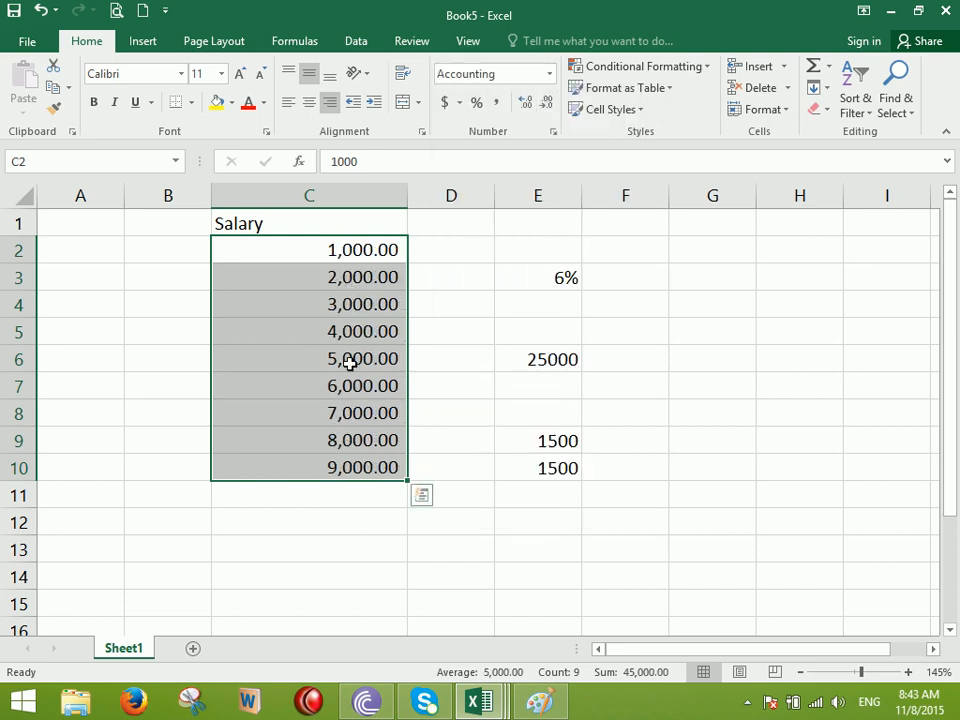
click(547, 103)
click(547, 104)
click(525, 103)
click(525, 103)
click(525, 103)
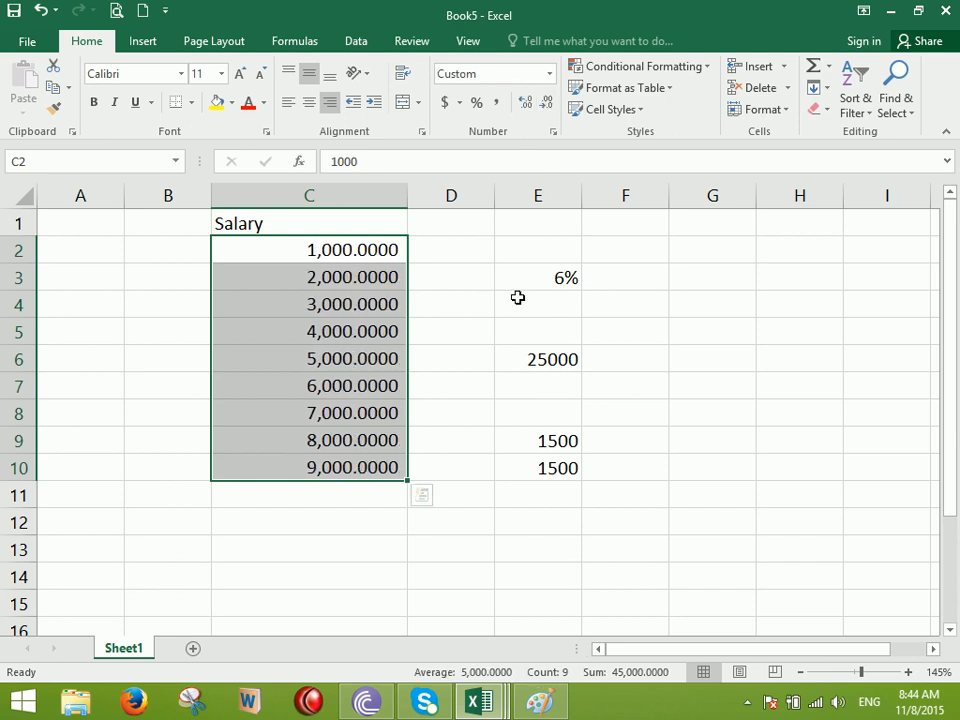
scroll(517, 297, down, 7)
Enter 90.78 in cell C25 and reselect it to check
click(306, 323)
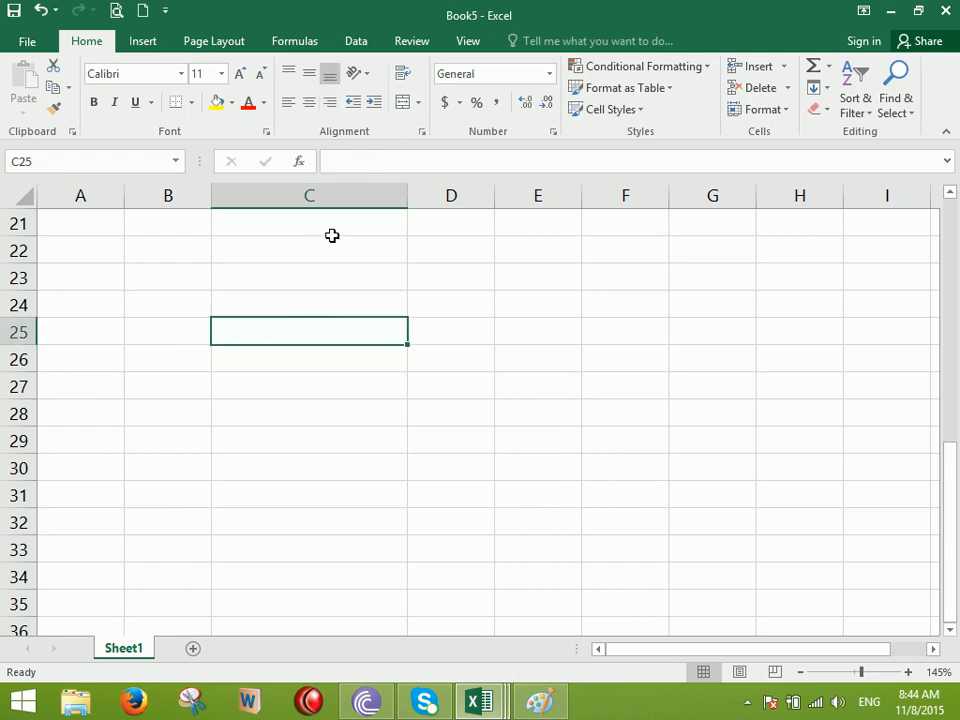
text(90.78)
key(Return)
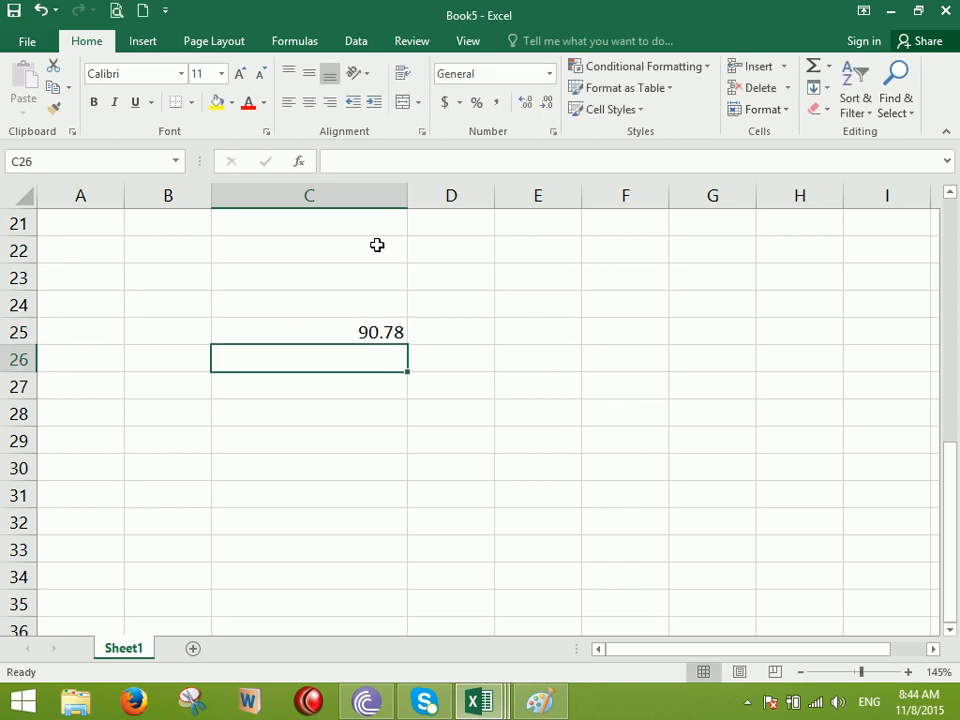
click(312, 323)
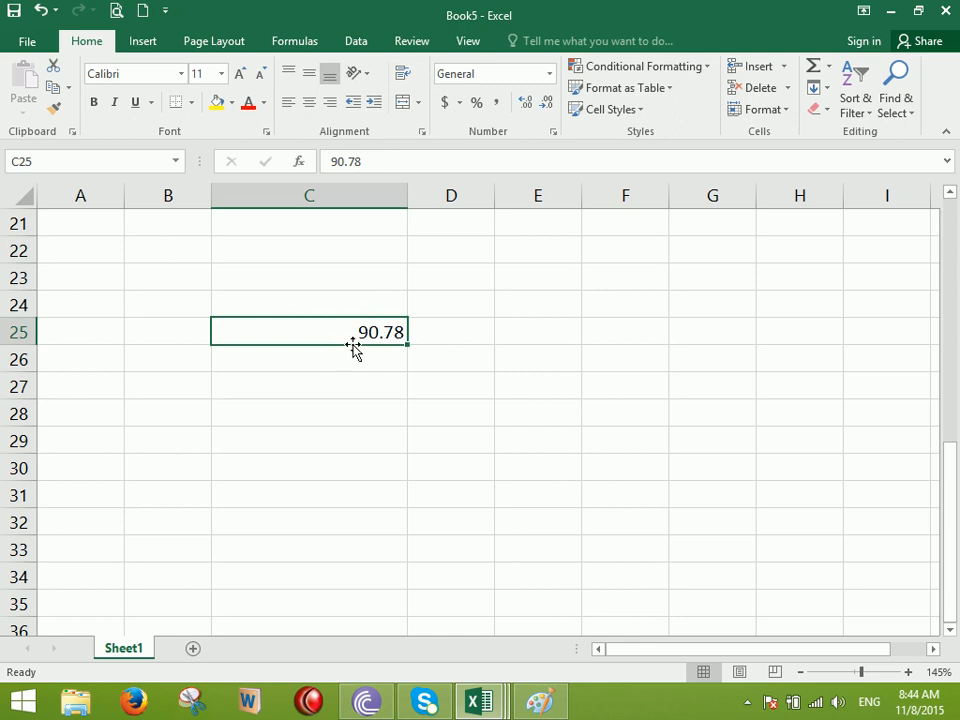
Round 90.78 in C25 down to a whole number, then restore its two decimal places
click(548, 102)
click(548, 104)
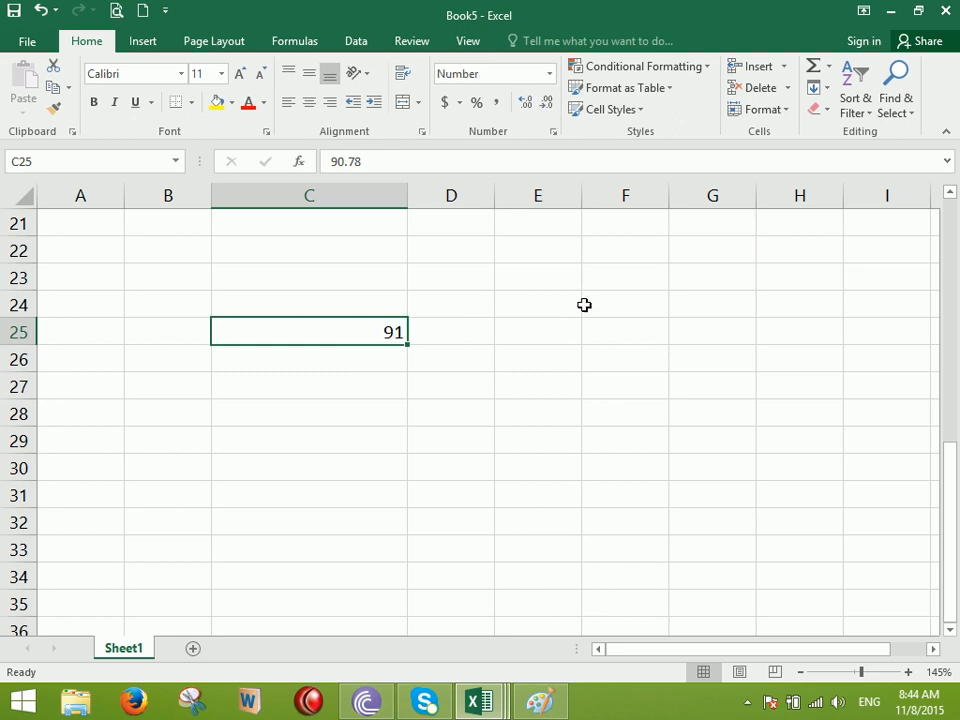
click(525, 102)
click(525, 102)
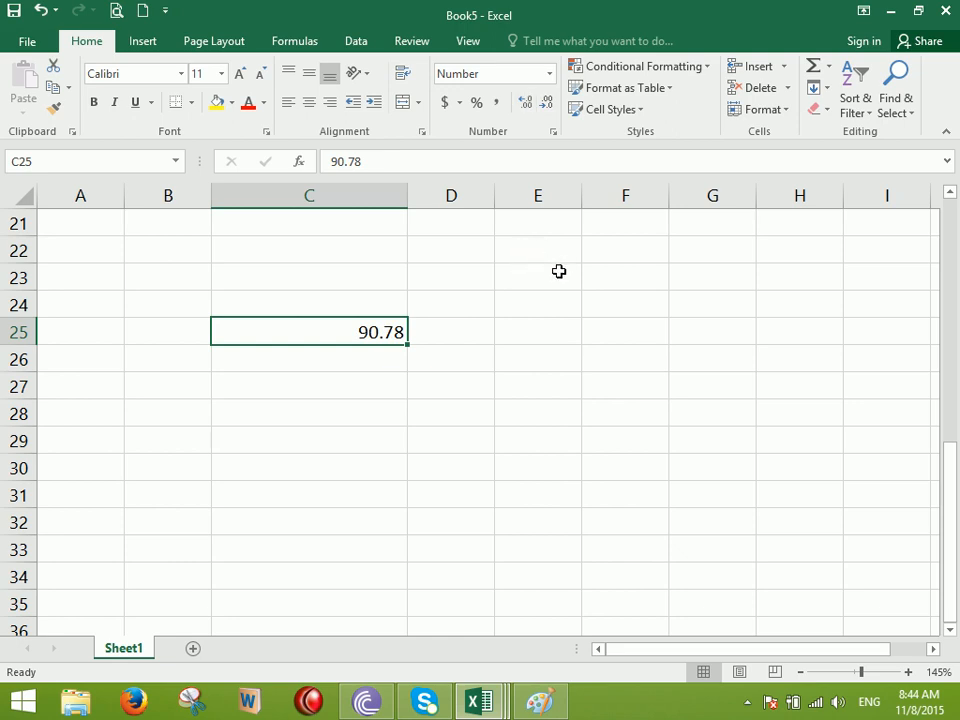
click(479, 702)
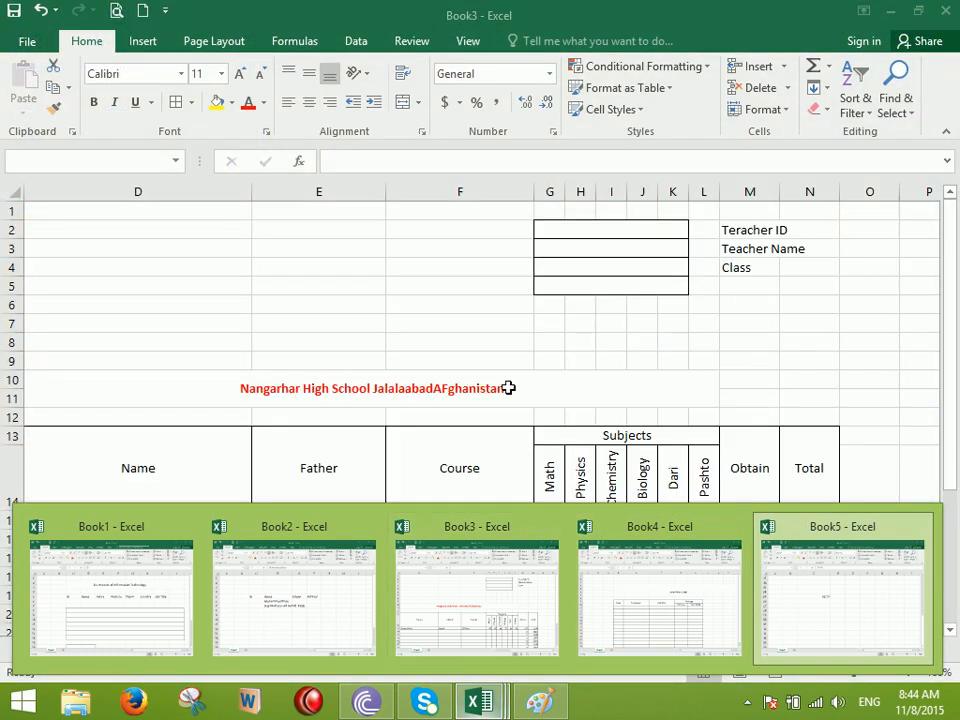
Back in Book5, set the Salary values C2:C10 to General format
click(509, 388)
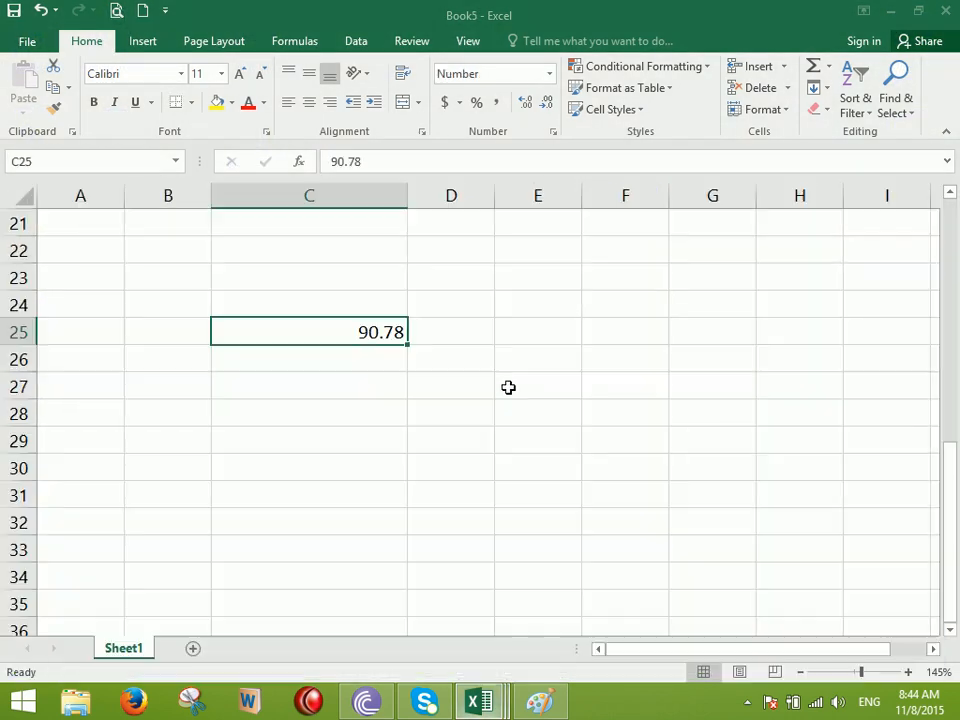
scroll(489, 416, up, 7)
drag(365, 254, 371, 465)
click(549, 74)
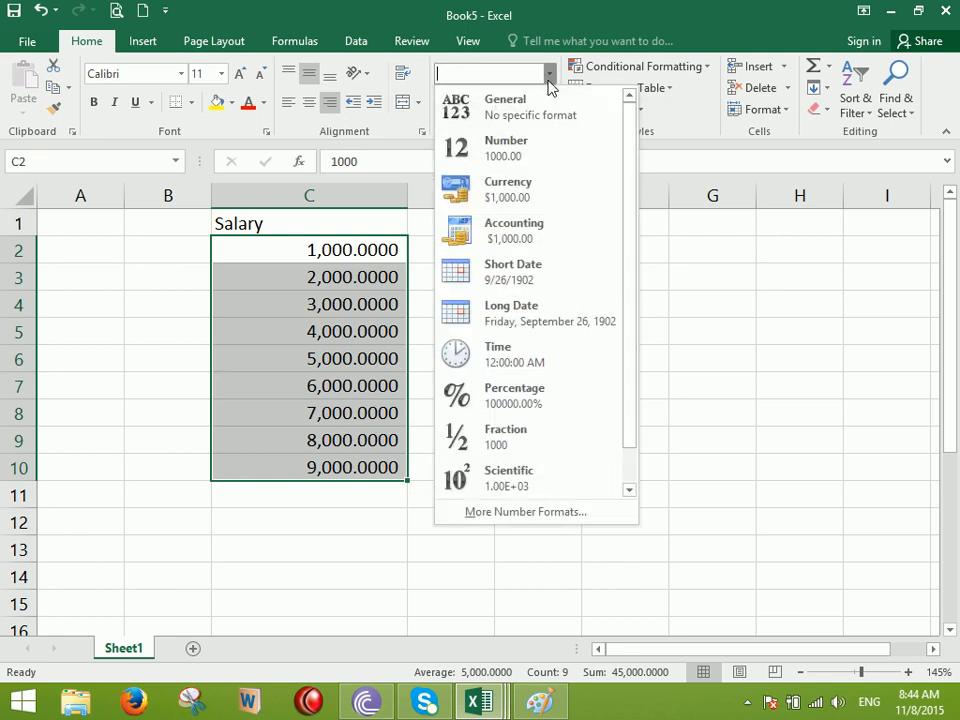
click(549, 117)
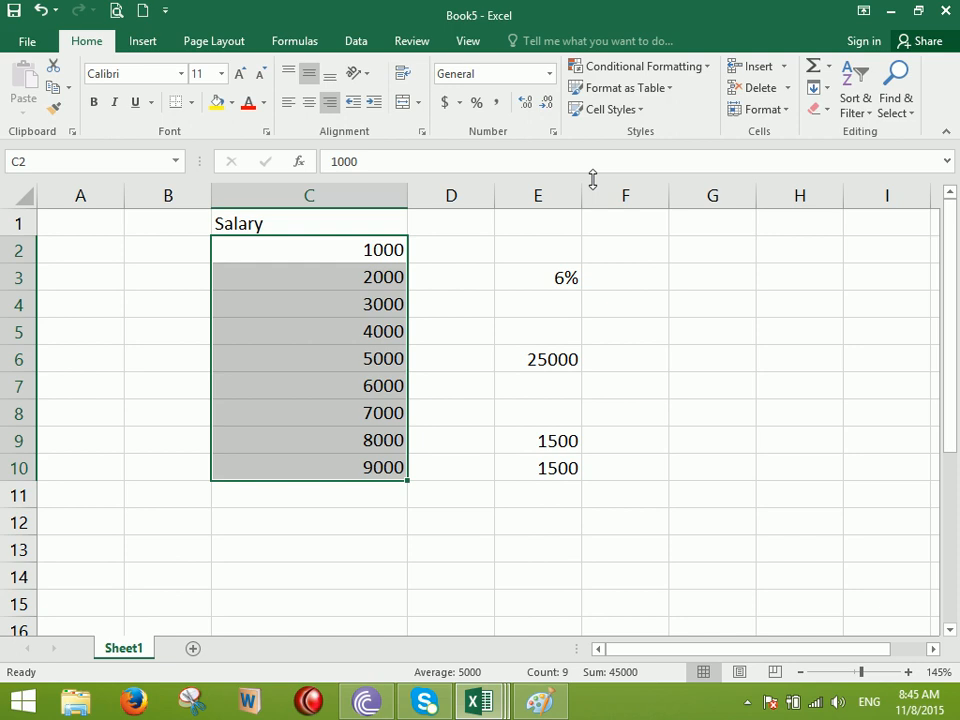
Inspect the 6% rate in E3 and the results in E9 and E10
click(562, 279)
click(553, 440)
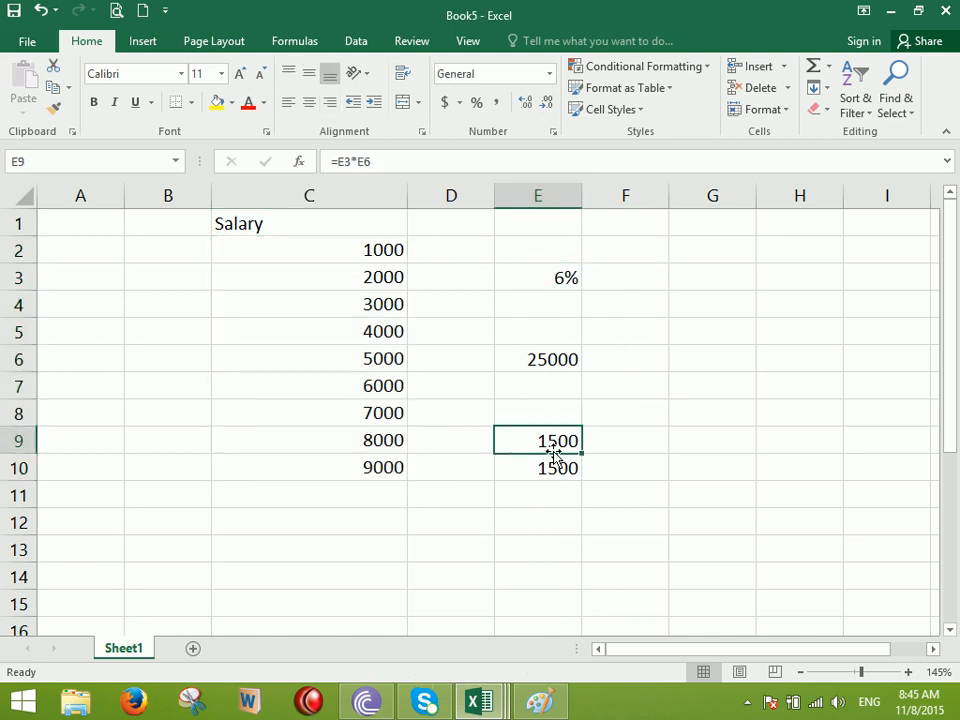
click(562, 277)
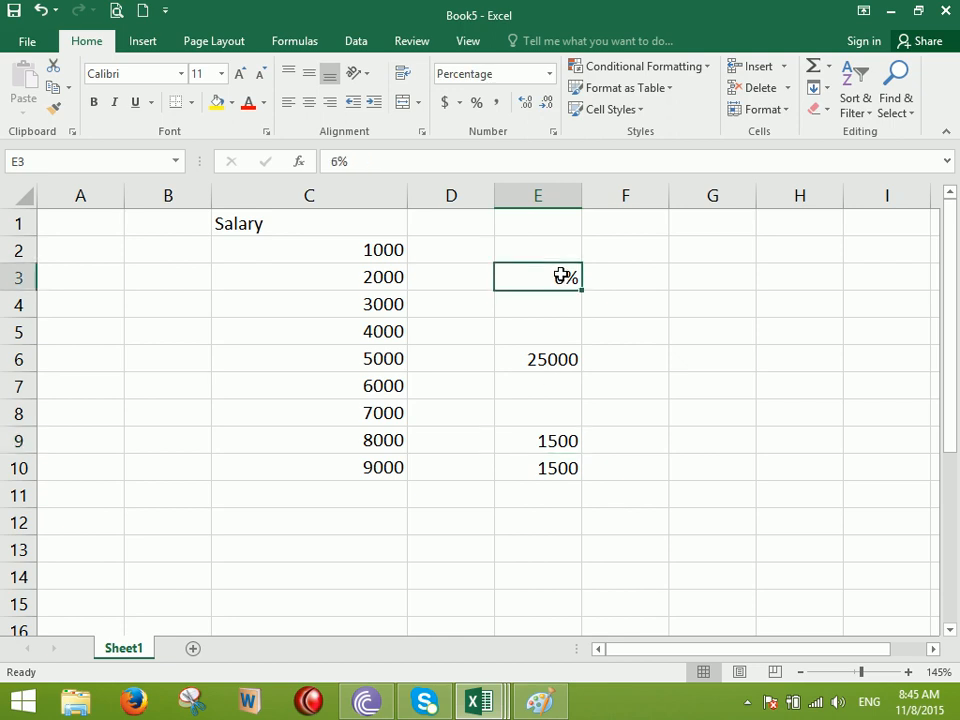
drag(565, 430, 555, 469)
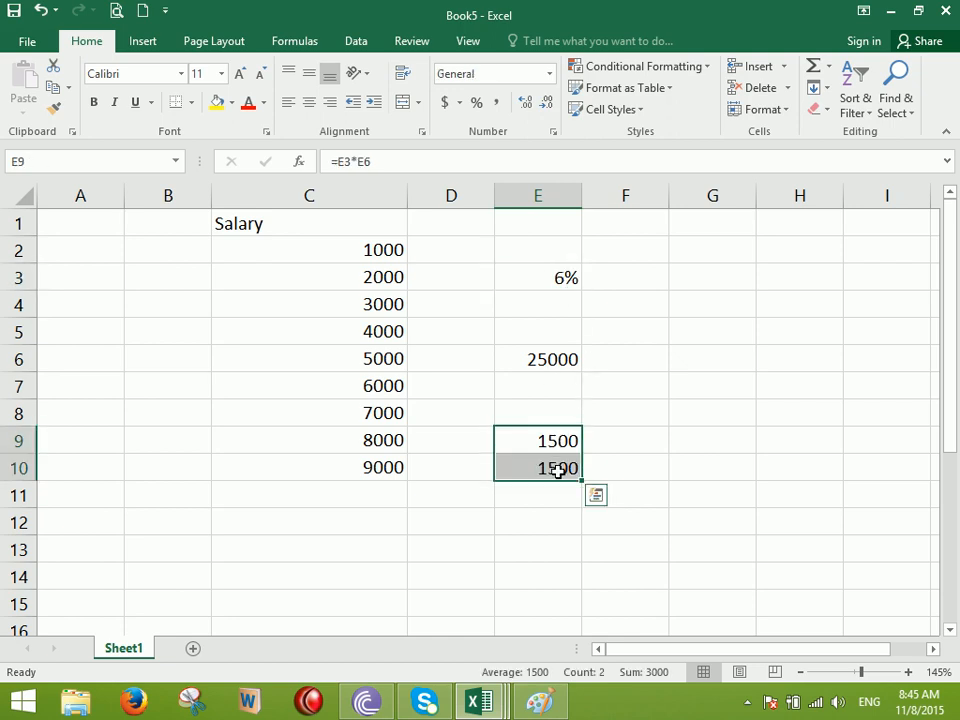
click(560, 279)
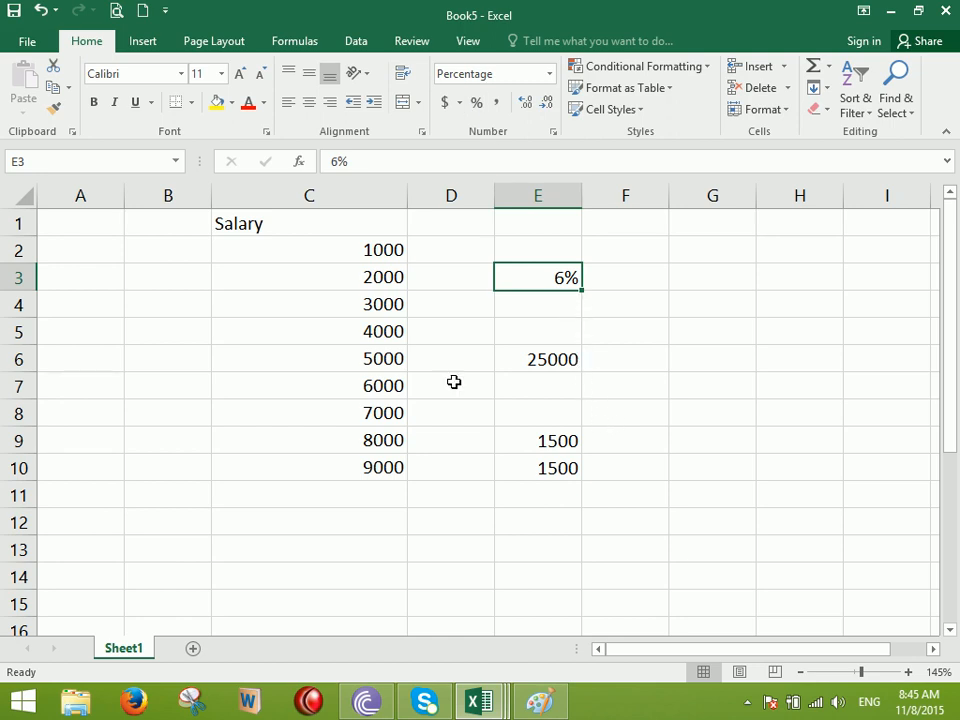
Try the Salary values C2:C10 as percentages, then return them to General
drag(327, 263, 316, 463)
click(476, 102)
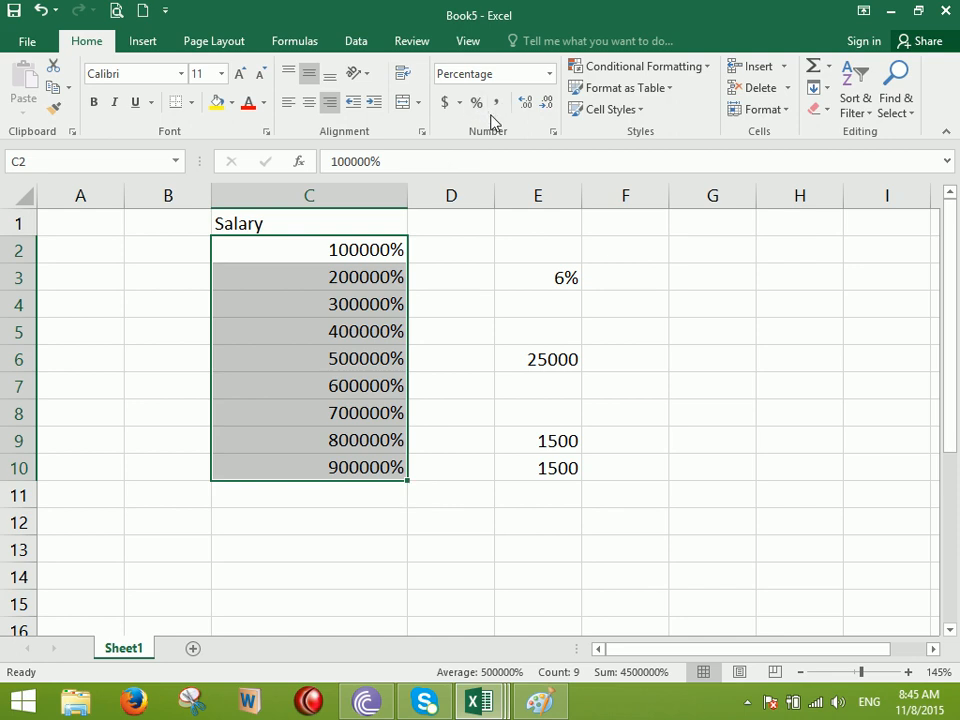
click(549, 74)
click(493, 99)
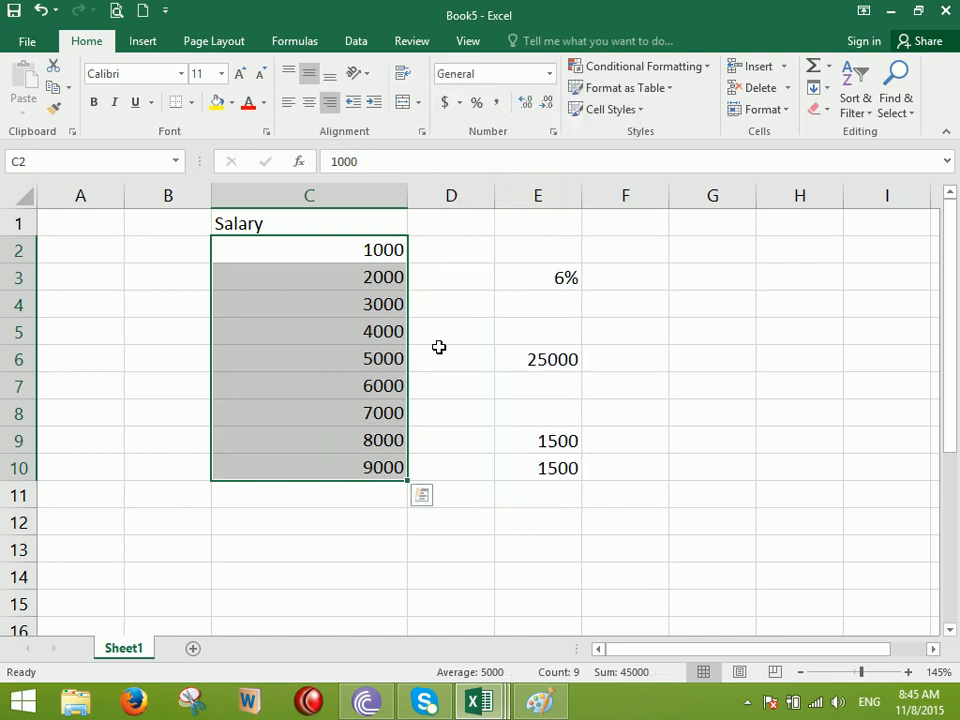
key(super+r)
text(calc)
key(Return)
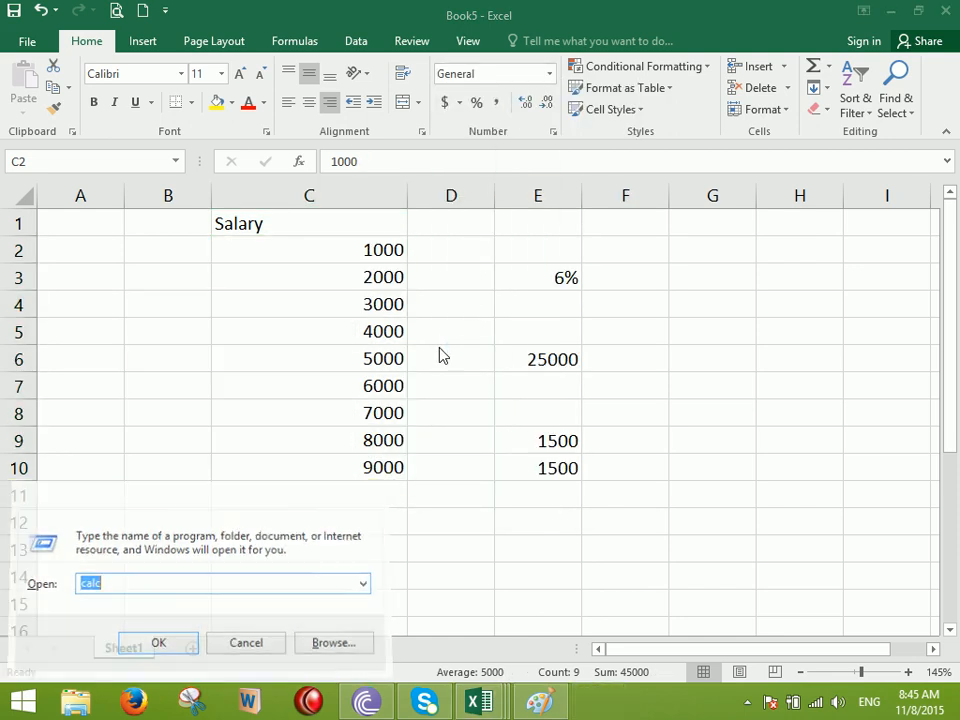
click(612, 375)
click(598, 431)
double_click(598, 431)
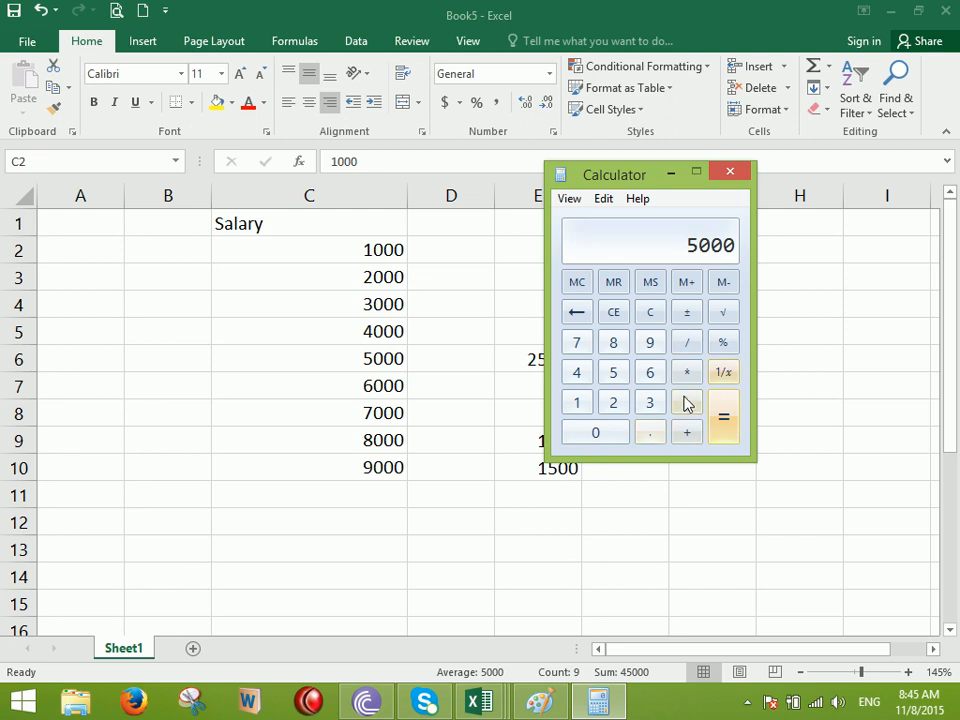
click(688, 343)
click(614, 376)
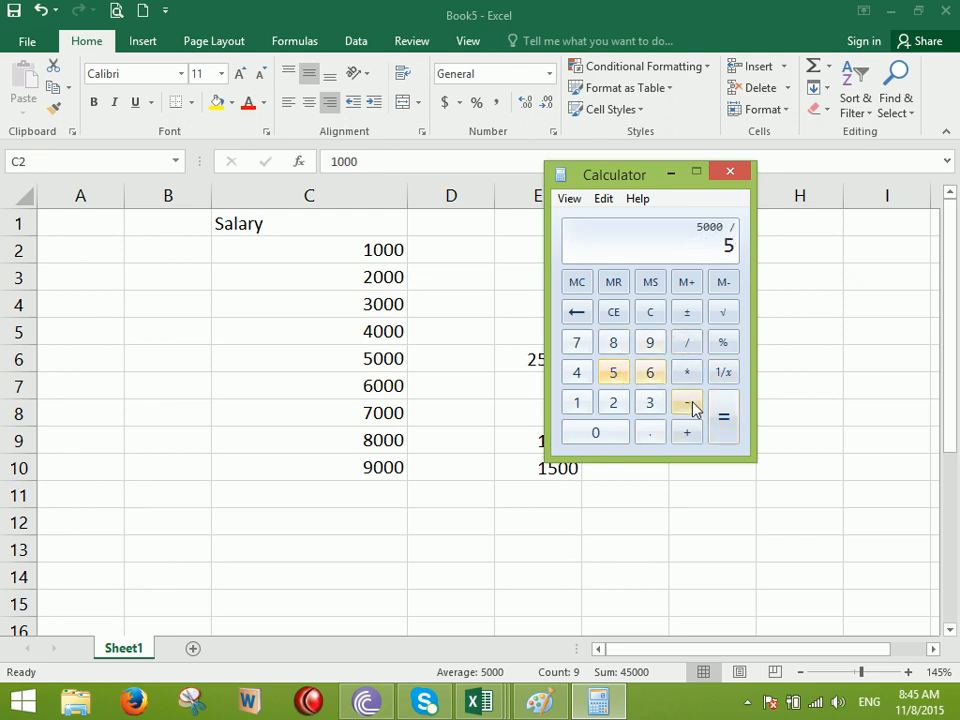
click(728, 425)
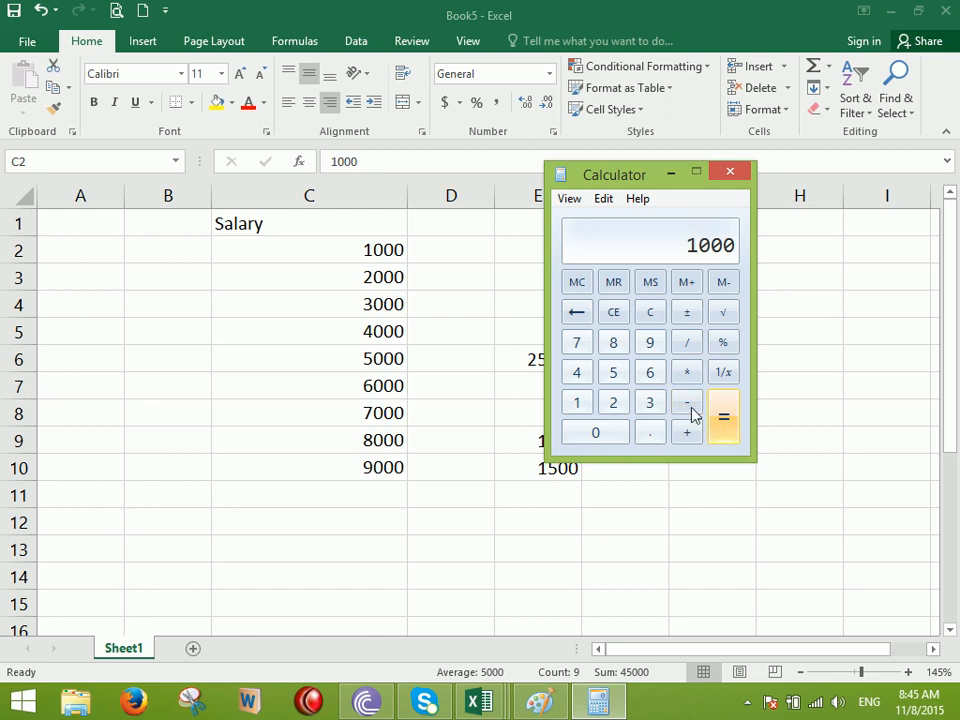
click(652, 375)
click(729, 346)
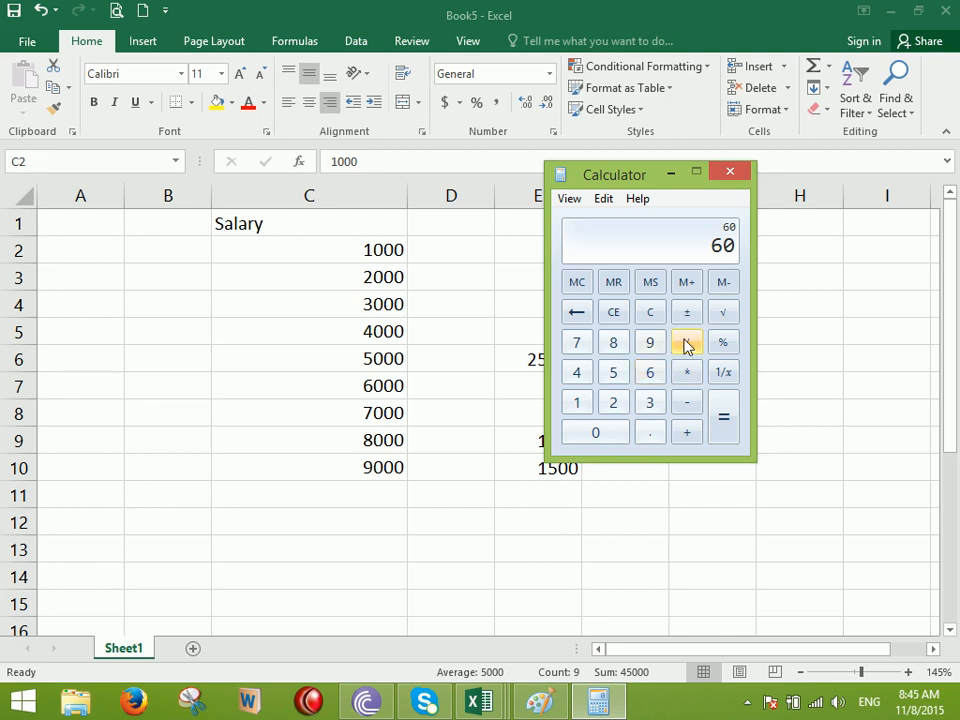
click(731, 173)
key(ctrl+shift+Down)
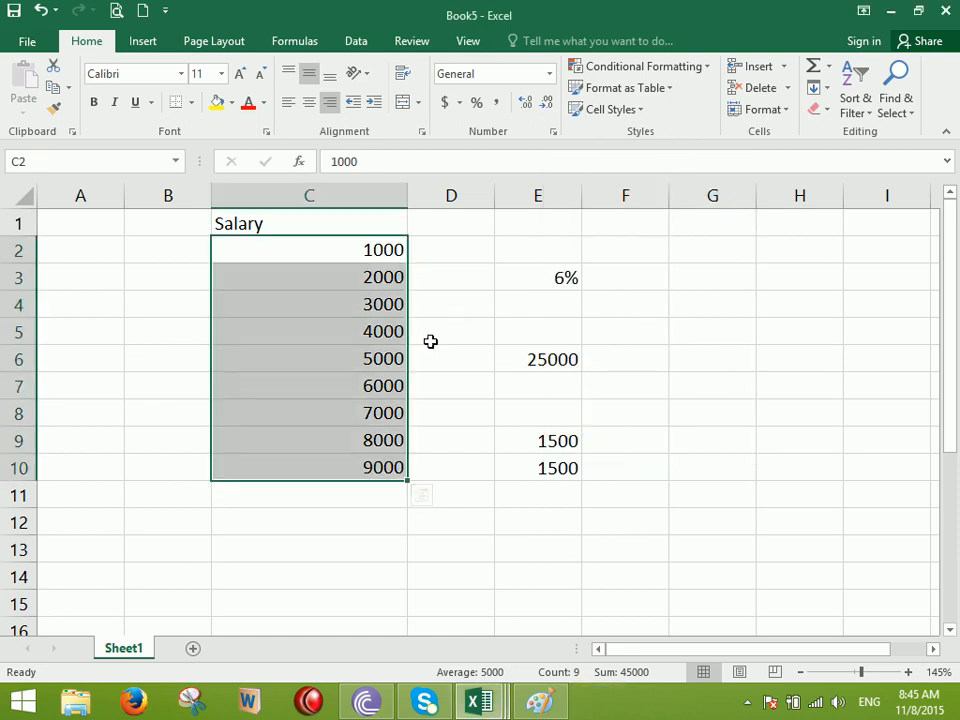
Show the Salary values as Number, then Currency, then Accounting format
click(549, 73)
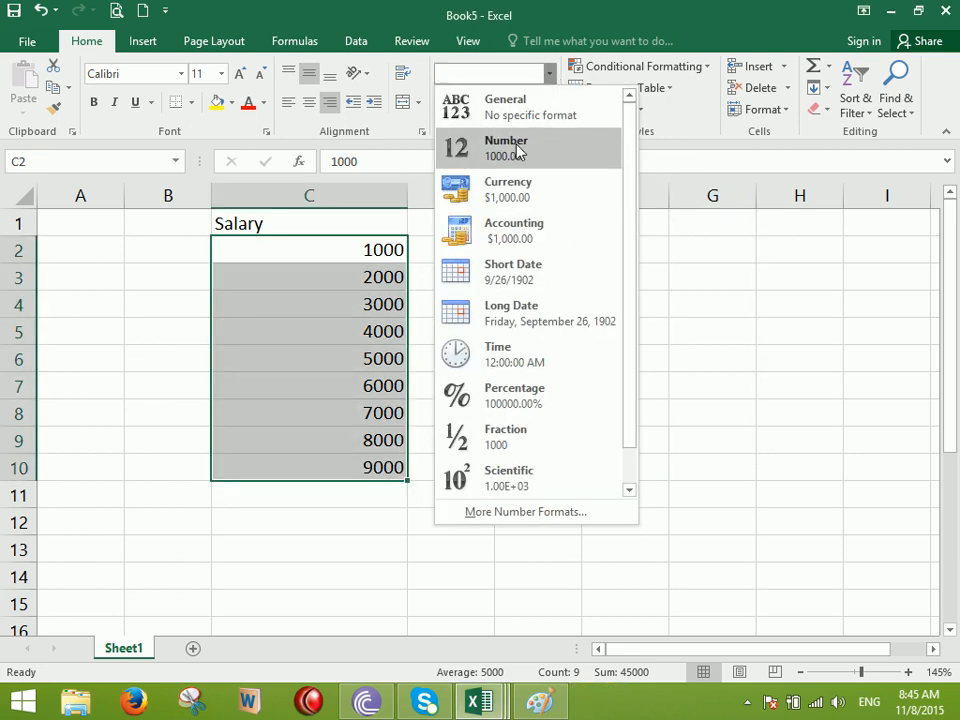
click(516, 150)
click(549, 73)
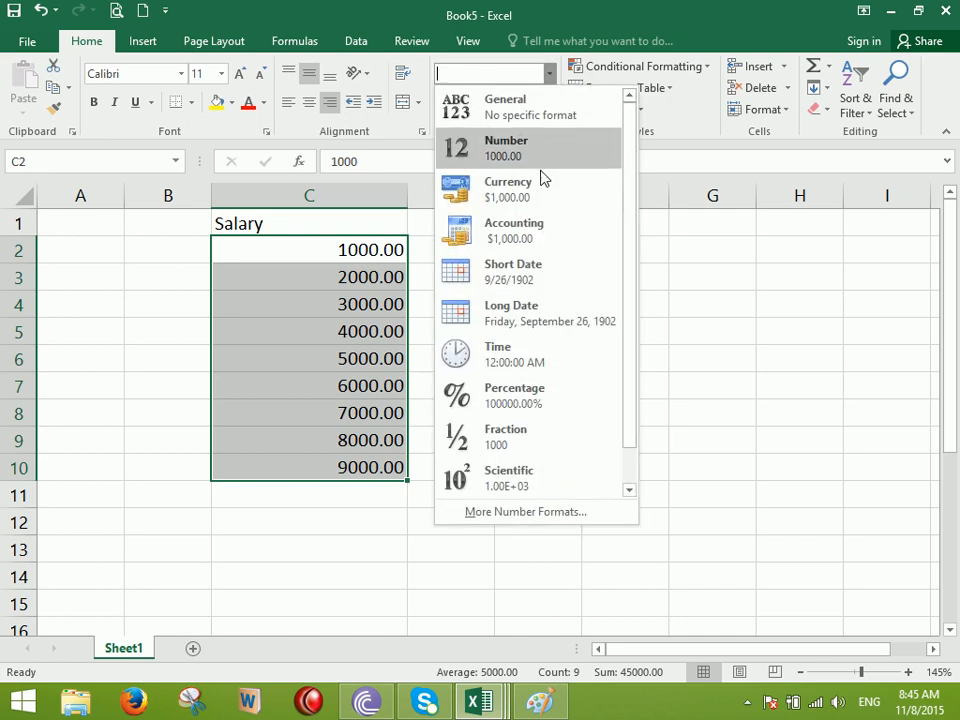
click(519, 193)
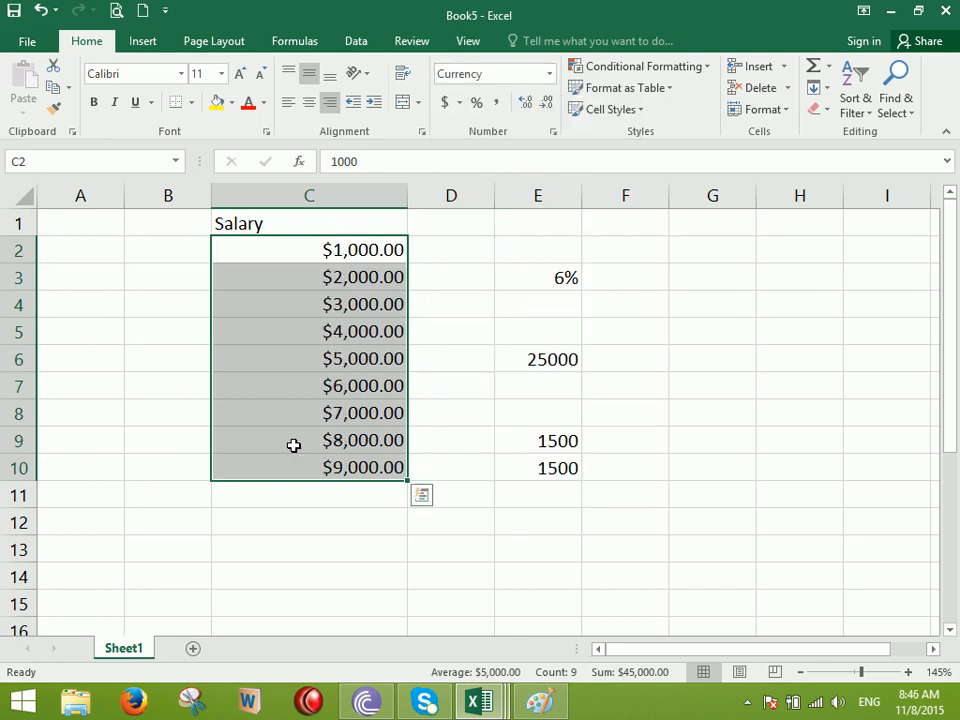
click(549, 73)
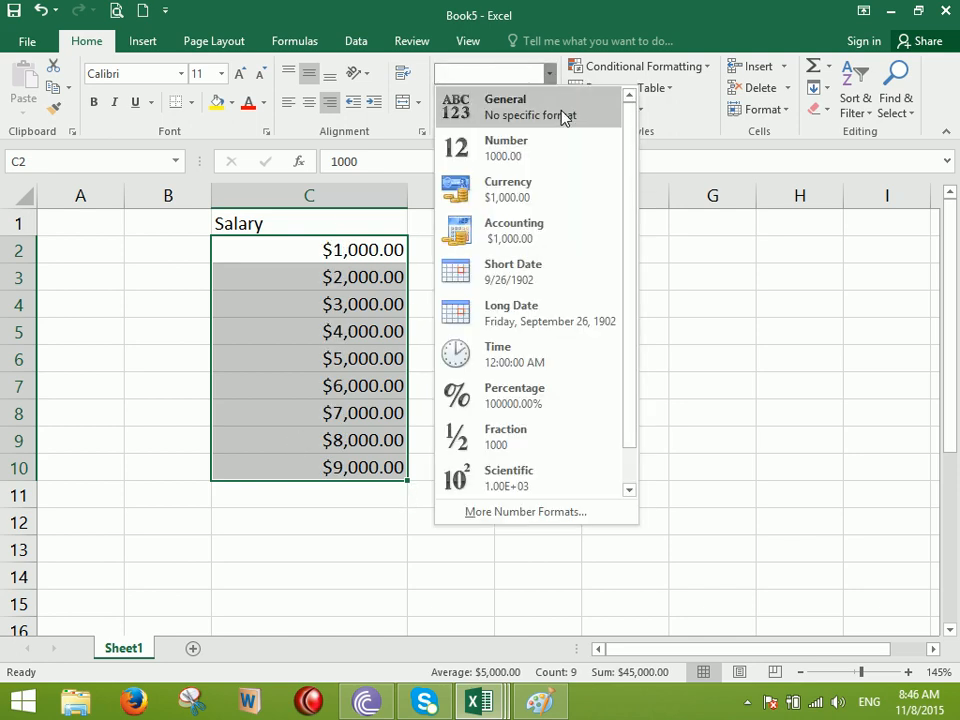
click(510, 238)
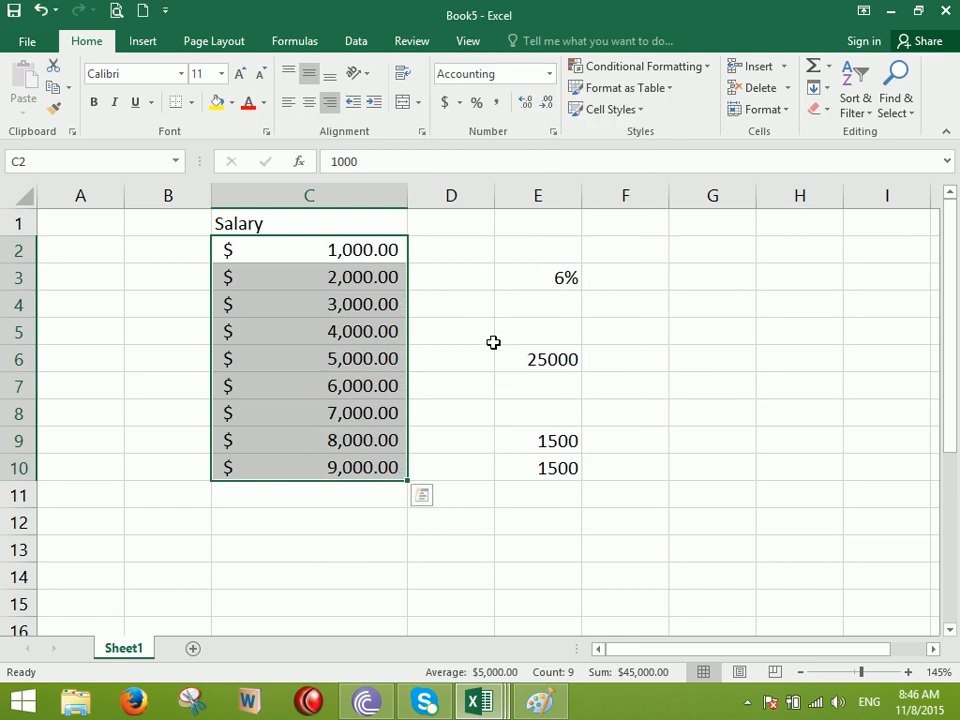
Replace the value in C5 with -8765
click(339, 342)
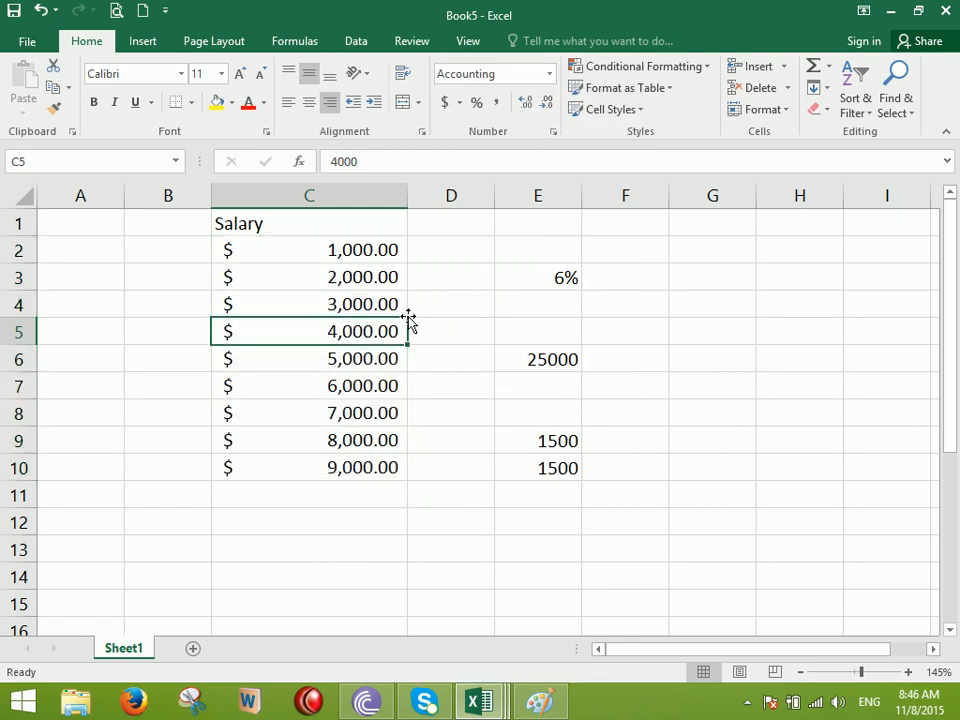
text(-8765)
key(Return)
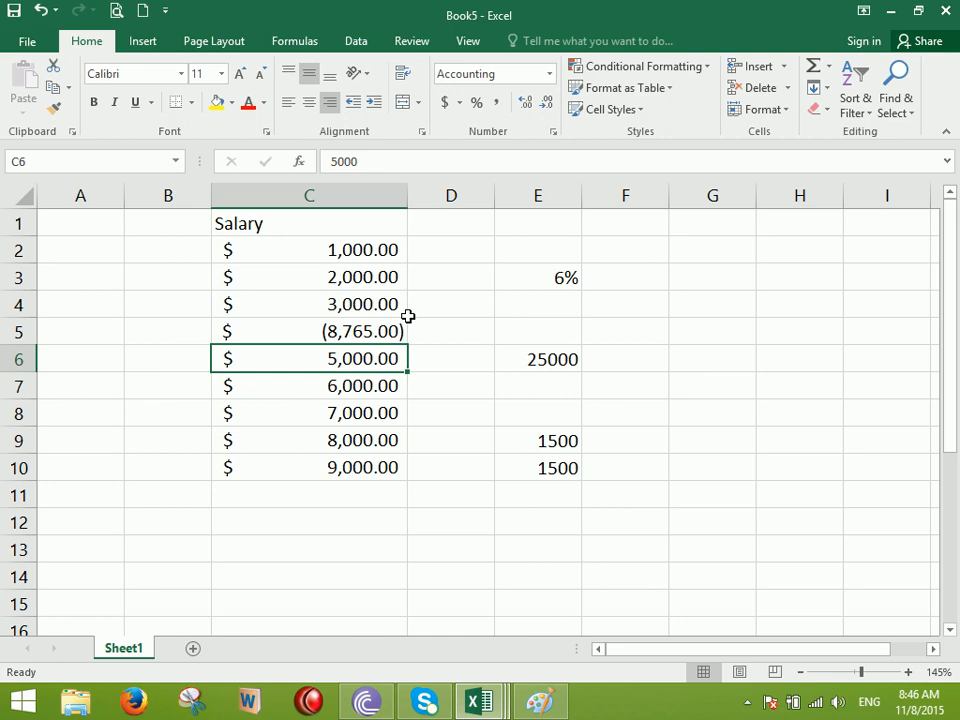
Reformat the Salary figures C2:C10 as General
drag(325, 250, 316, 464)
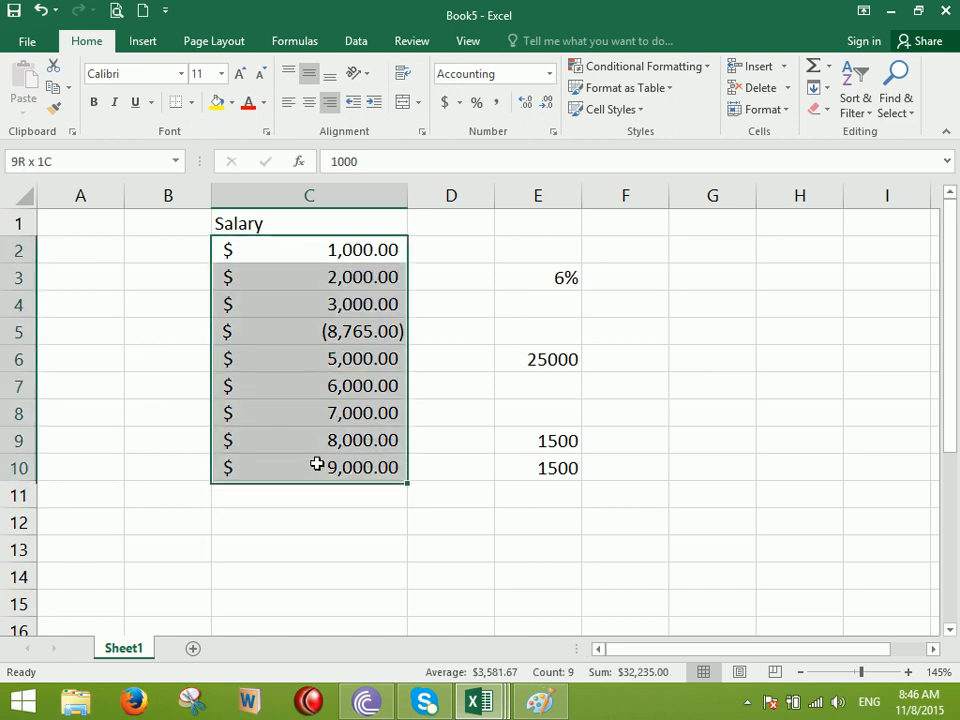
click(549, 73)
click(513, 108)
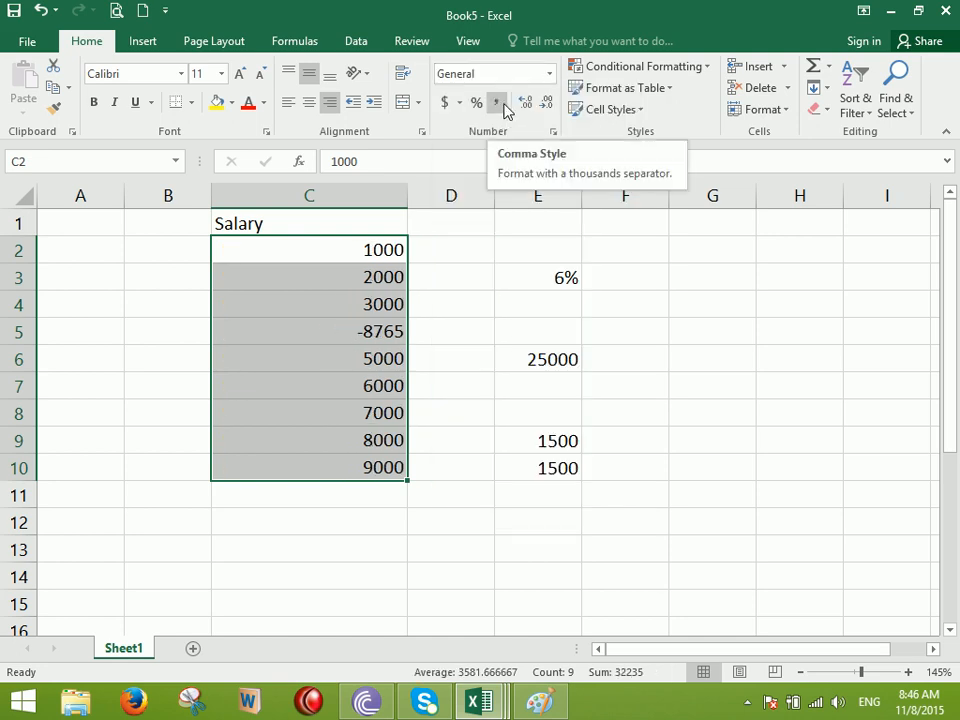
click(549, 73)
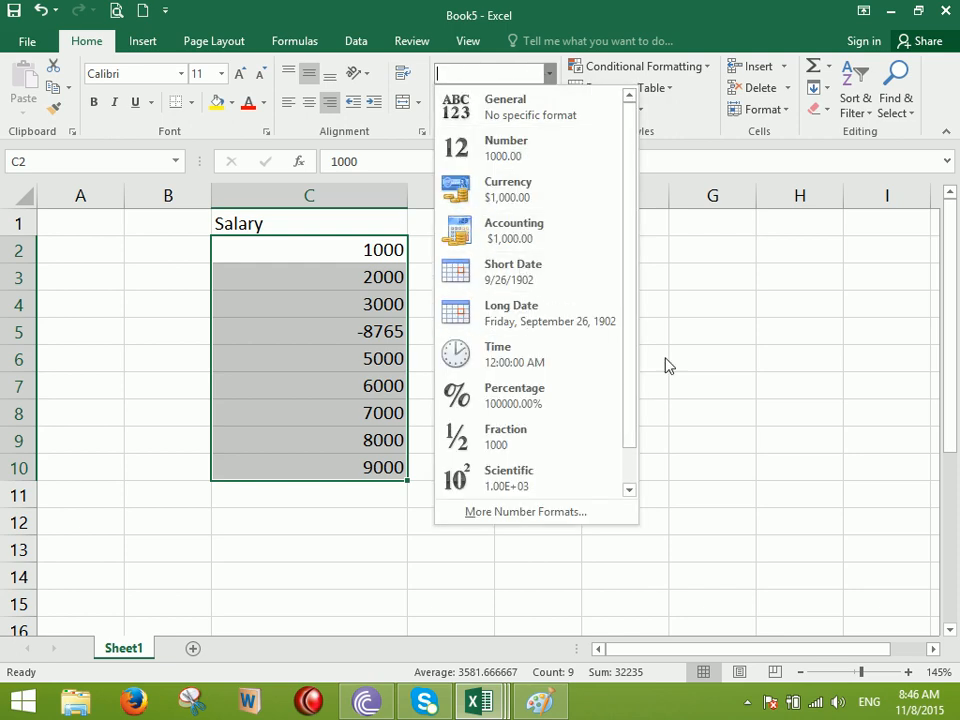
Insert today's date, 11/8/2015, into C45 with Ctrl+;
key(Escape)
click(542, 521)
scroll(532, 490, down, 3)
click(409, 354)
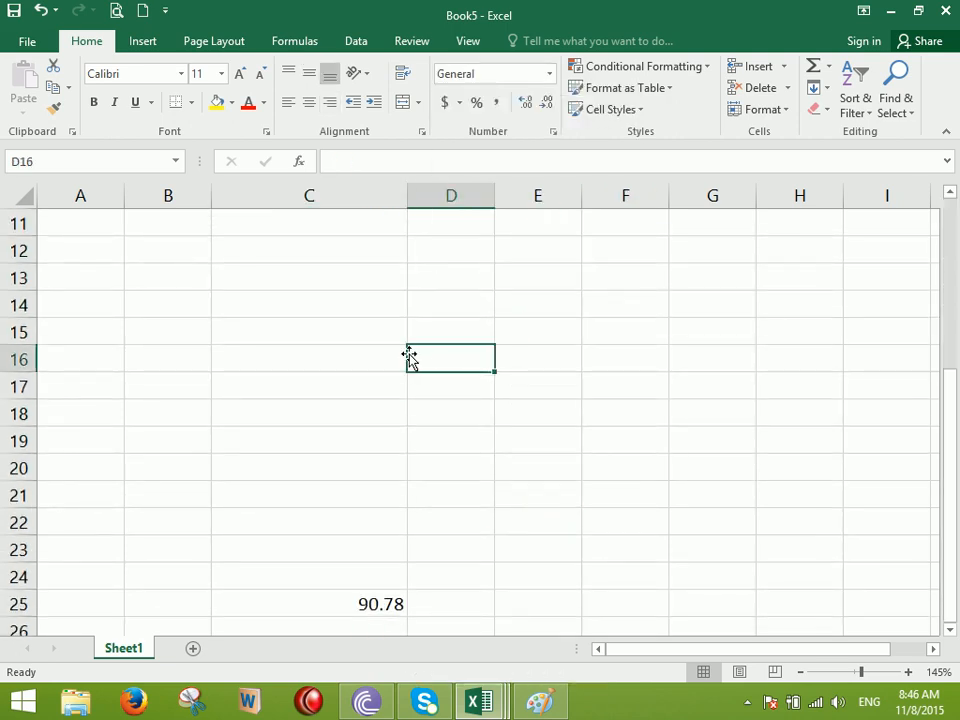
scroll(420, 365, down, 10)
click(398, 320)
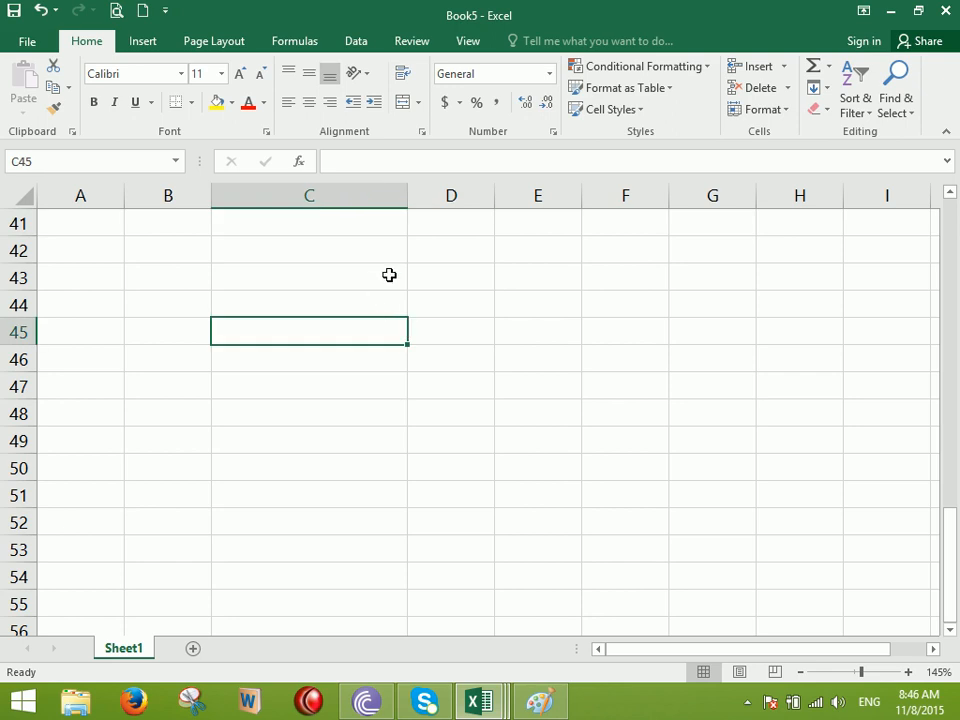
key(ctrl+semicolon)
key(Return)
key(Return)
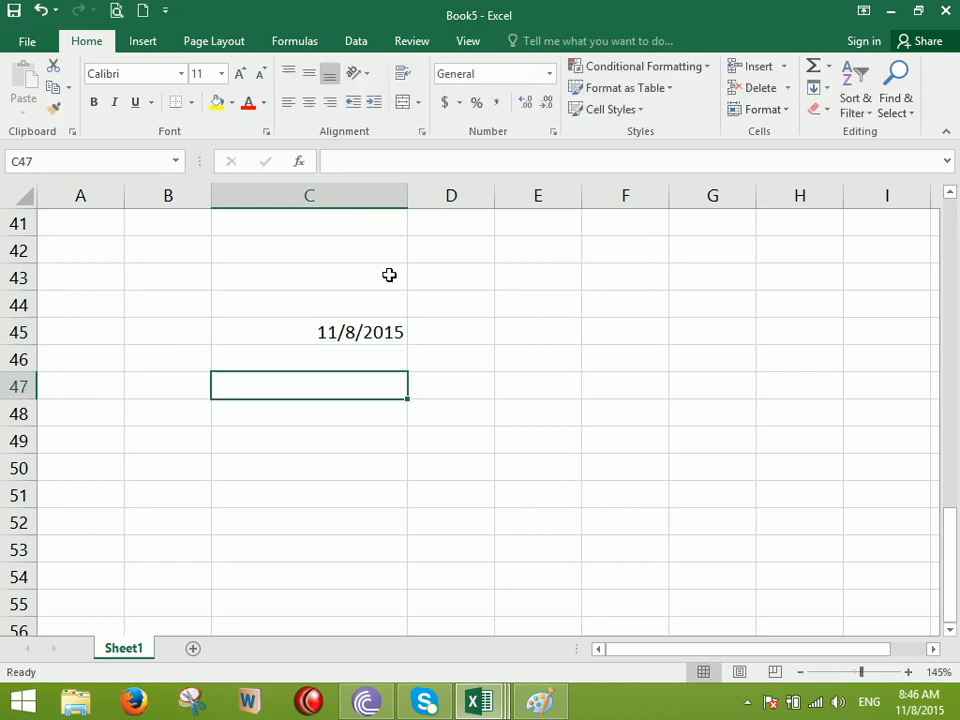
Type the labels 'Date (CTrl+ ;)' and 'Time (Ctrl+Shift+;)' into C47 and C48
text(Time)
key(BackSpace)
key(BackSpace)
key(BackSpace)
key(BackSpace)
text(DAte (CTrl)
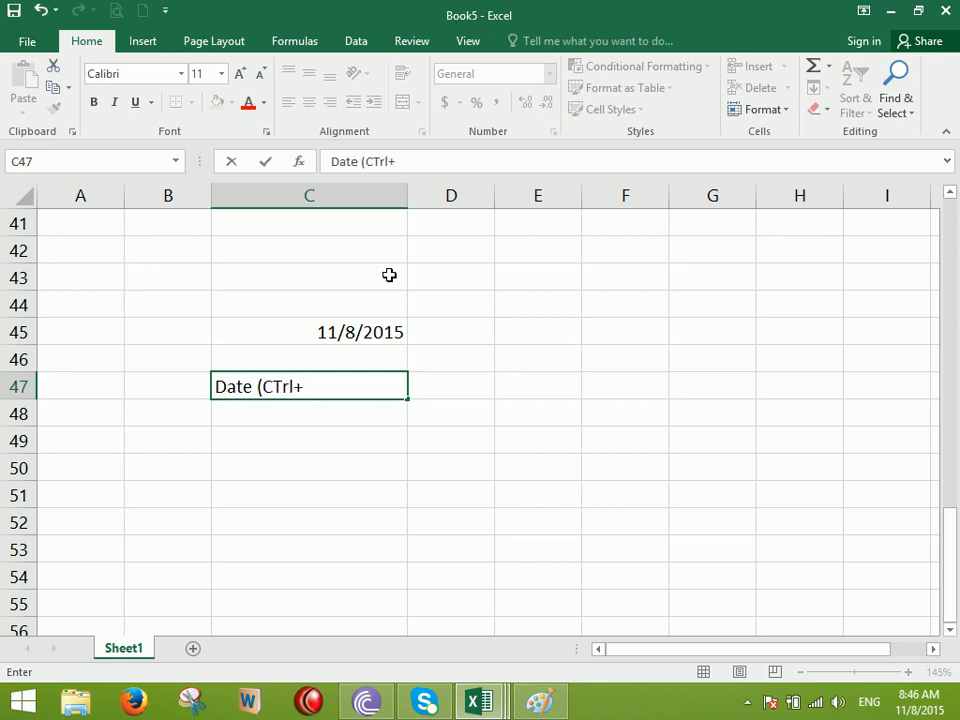
text(+ ;))
key(Return)
text(Ti)
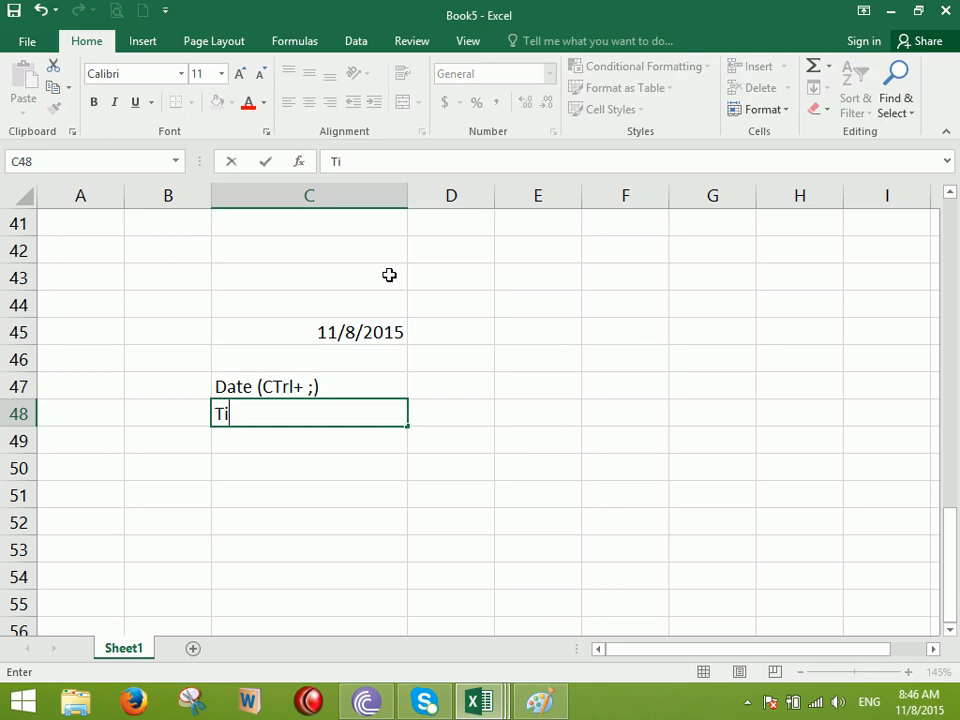
text(me (Ctrl+Shift+;))
key(Return)
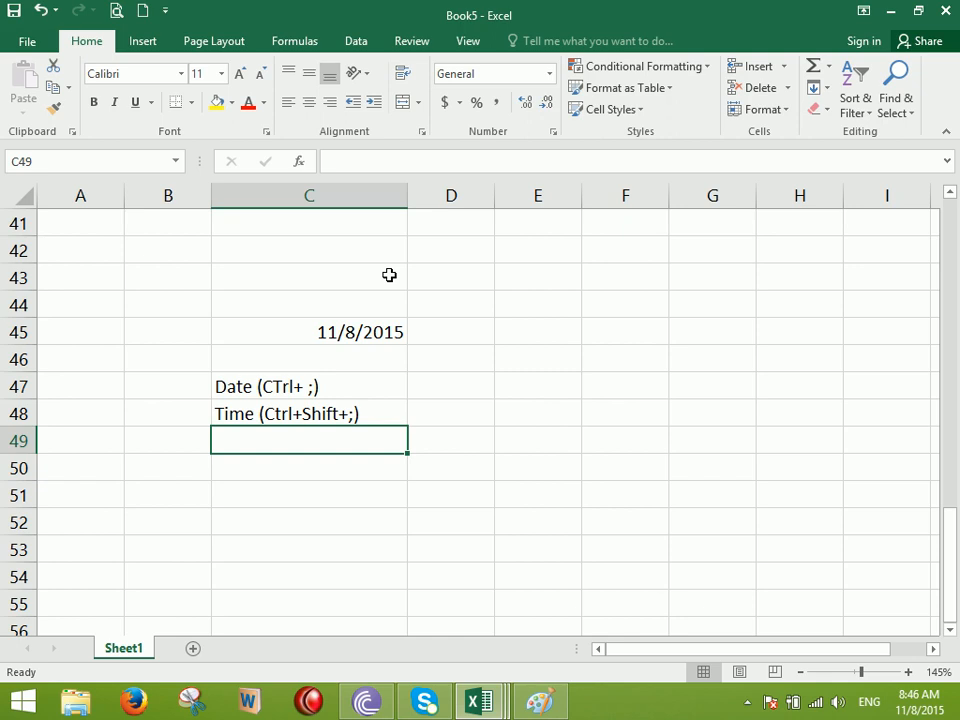
click(504, 413)
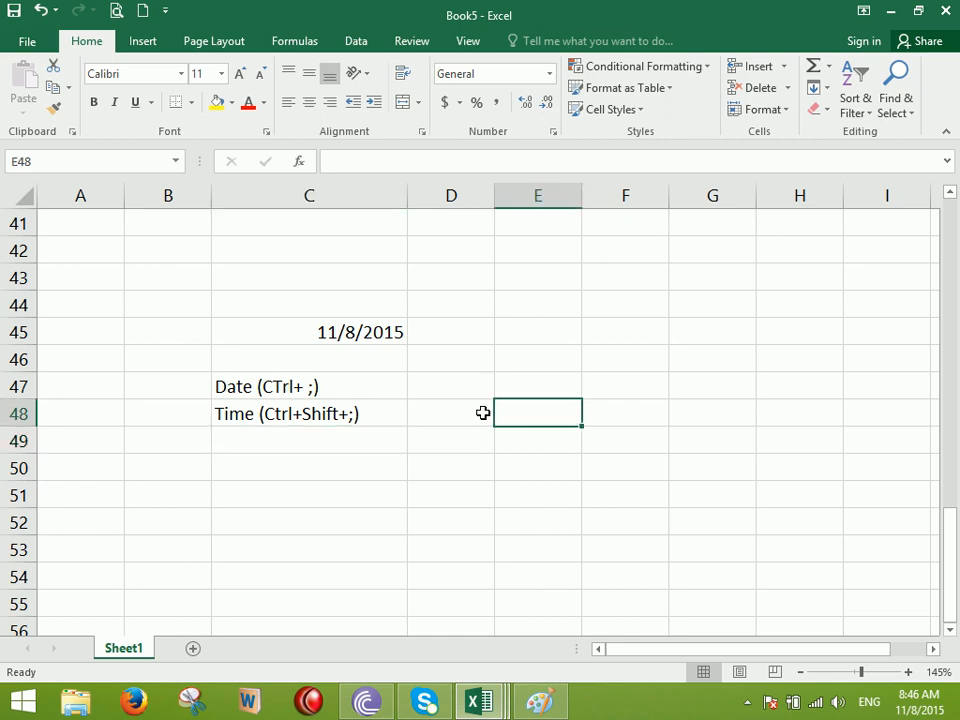
Widen column C to 24 and preview C45 as a Long Date before reverting to 11/8/2015
click(372, 332)
drag(407, 196, 453, 244)
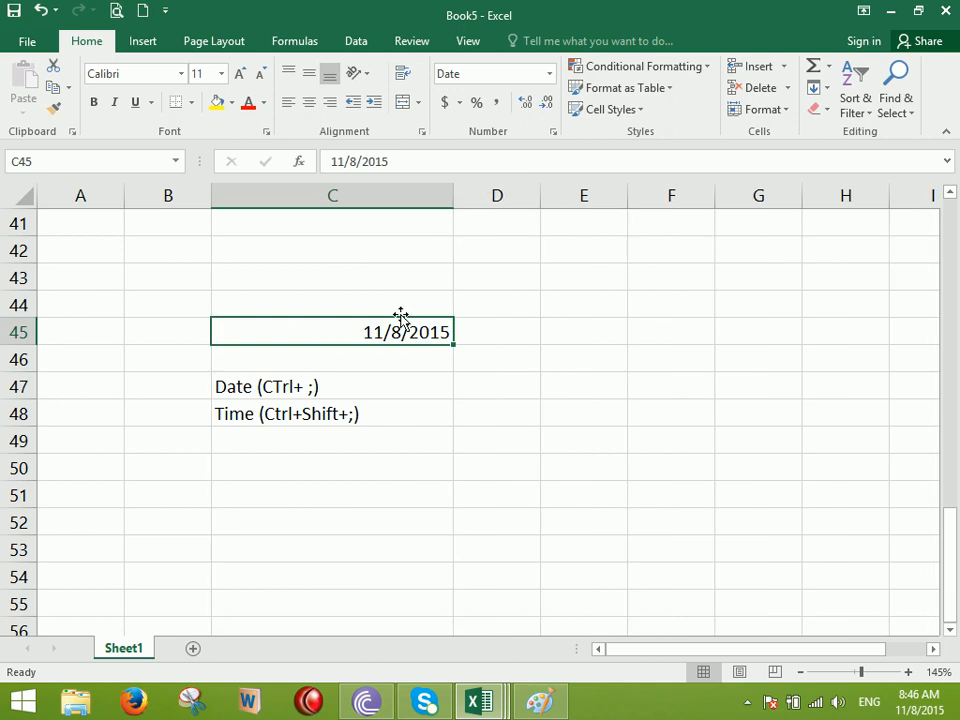
click(549, 74)
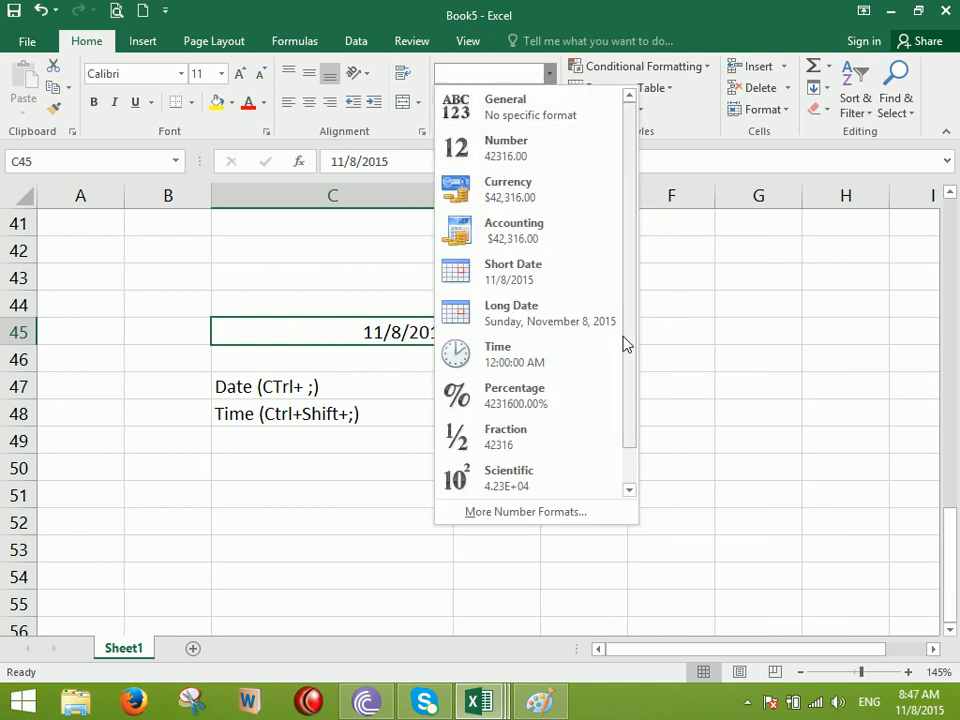
click(573, 316)
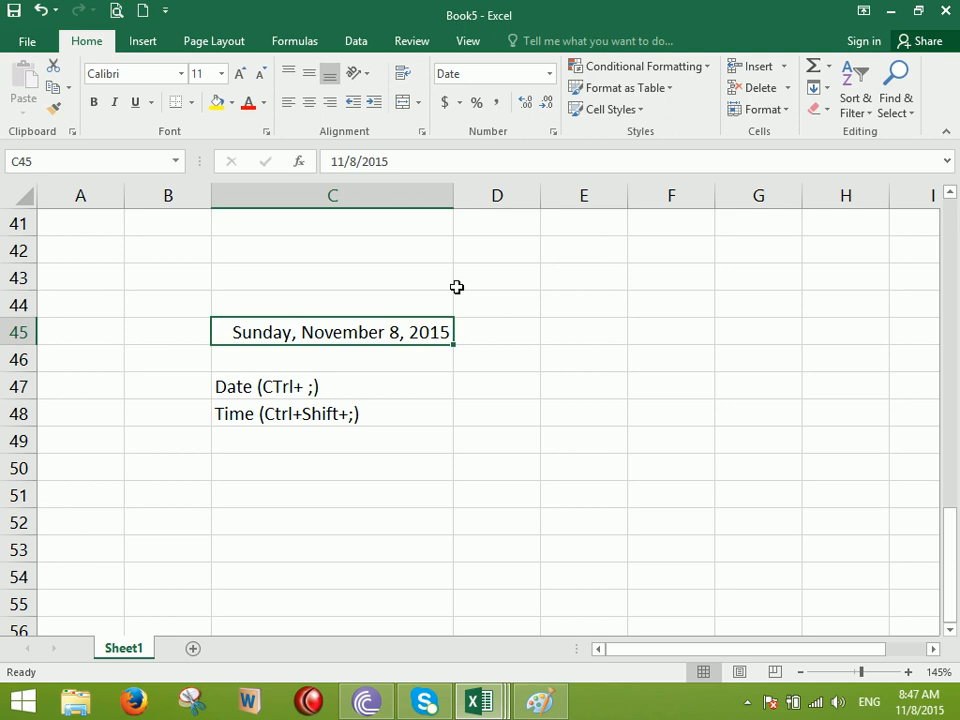
click(549, 74)
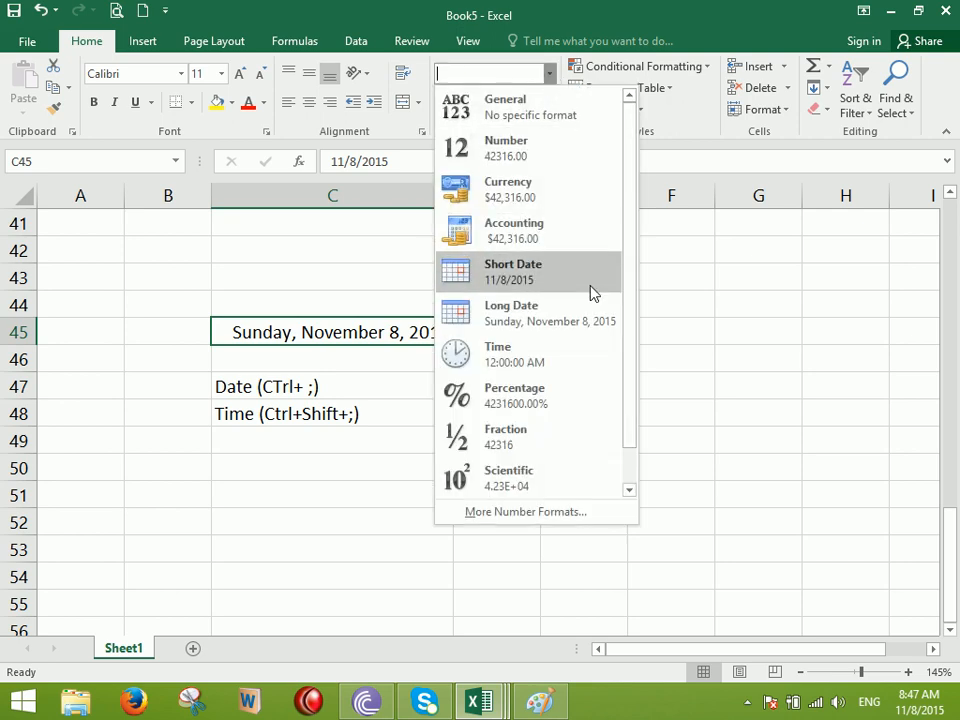
click(522, 274)
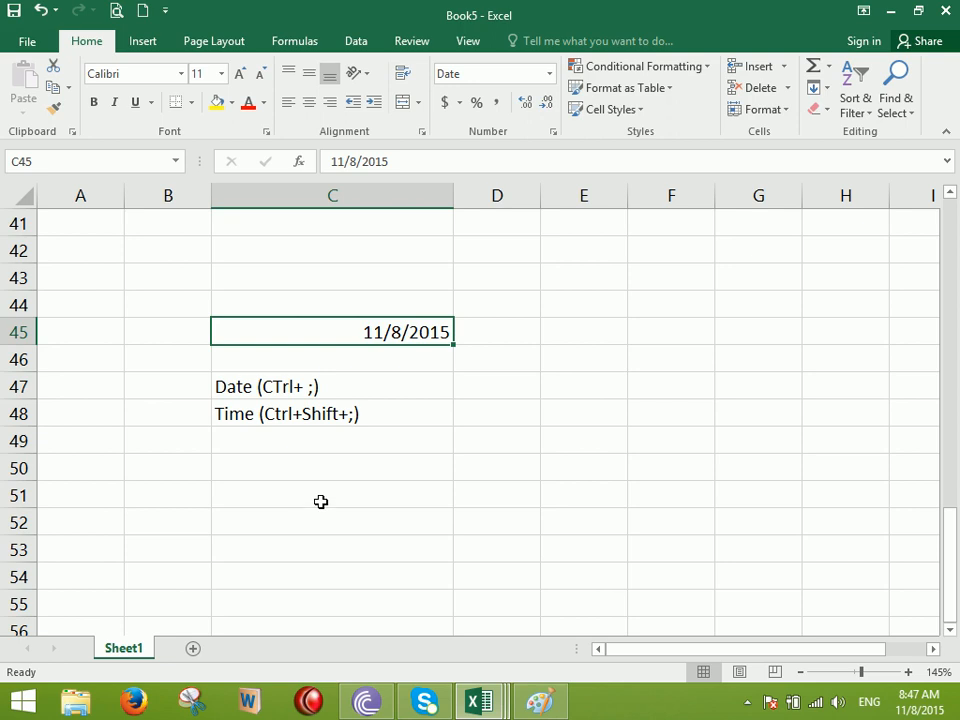
Insert the current time in C50 with Ctrl+Shift+; and format it as Time, 8:47:00 AM
click(549, 73)
click(339, 463)
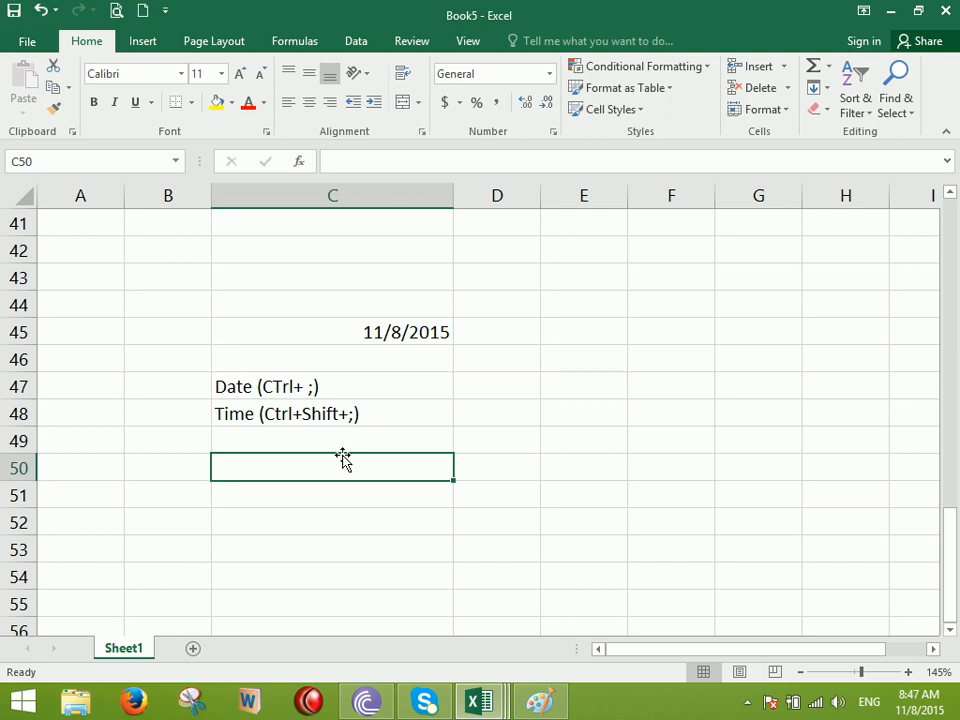
key(ctrl+shift+semicolon)
key(Return)
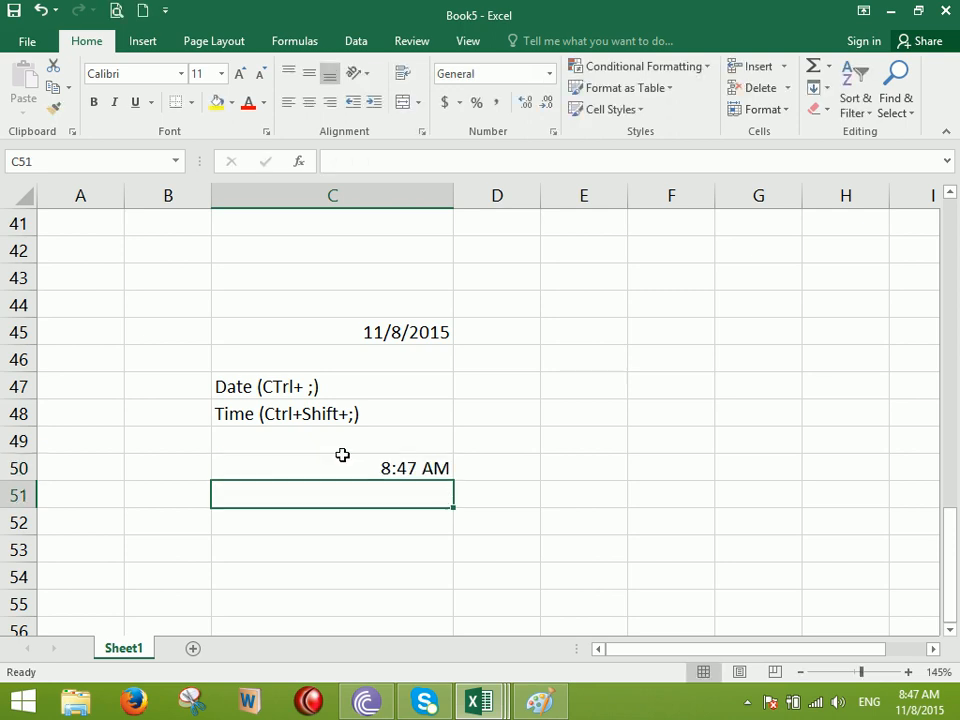
click(435, 463)
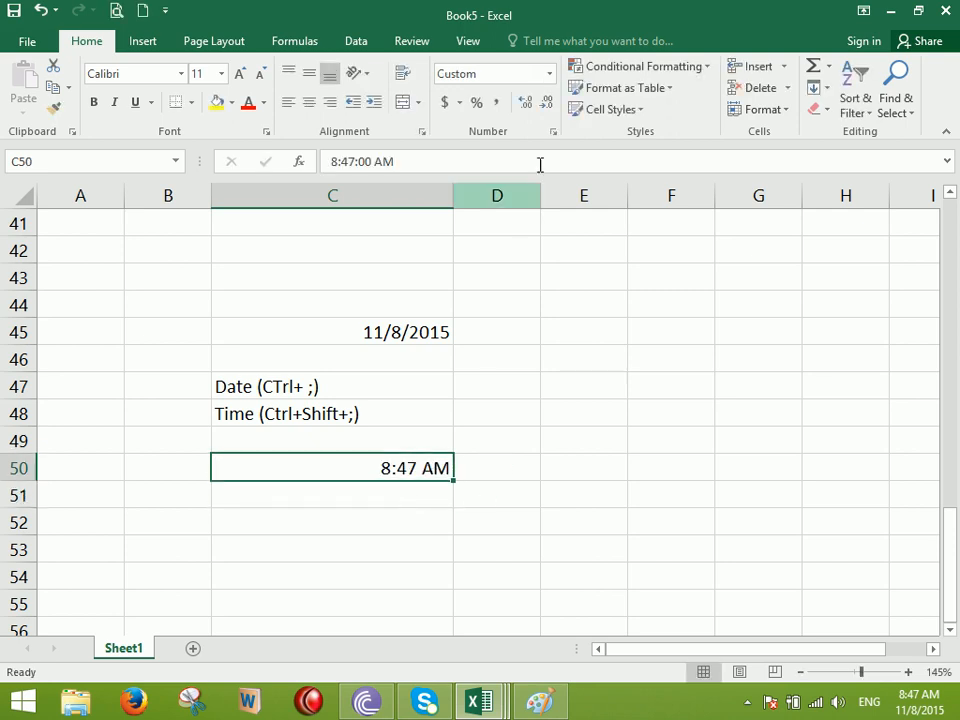
click(549, 73)
click(509, 352)
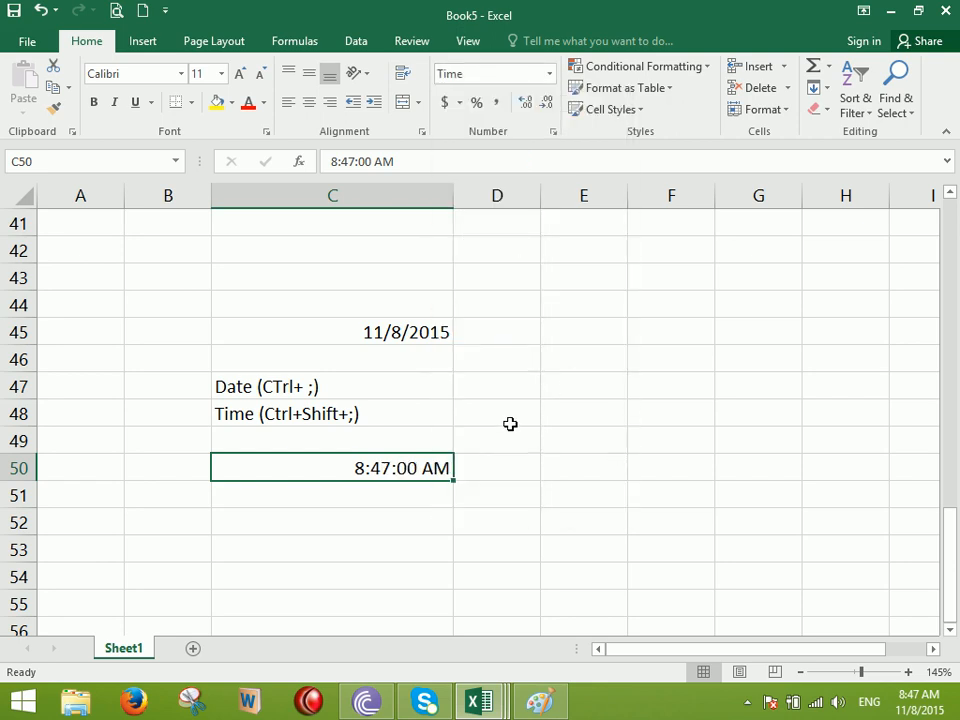
click(378, 516)
click(549, 74)
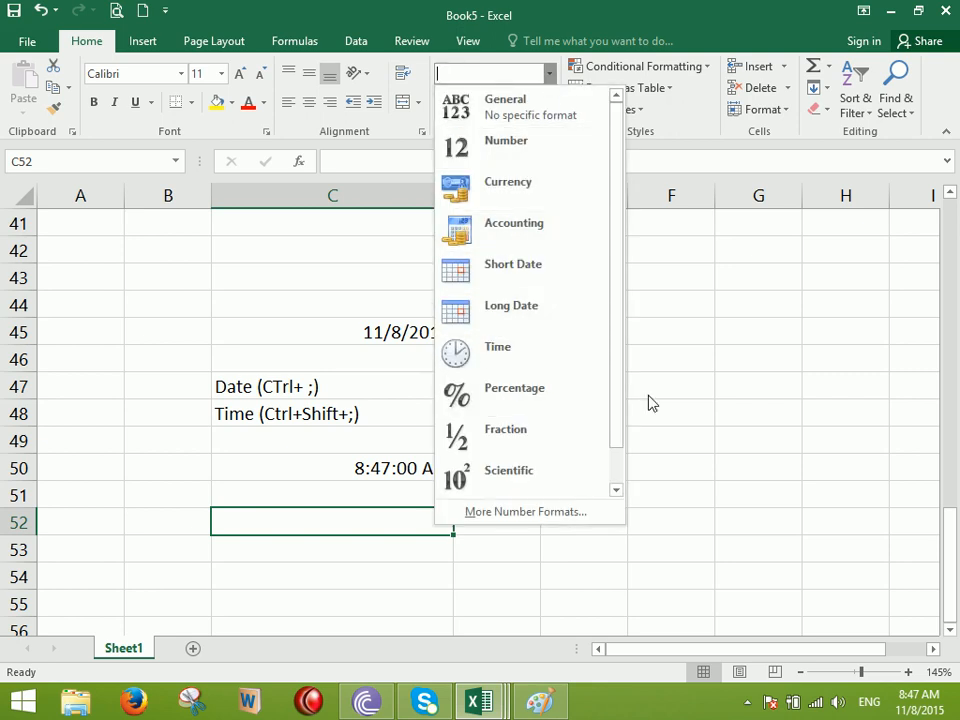
key(Escape)
scroll(675, 347, up, 7)
click(428, 326)
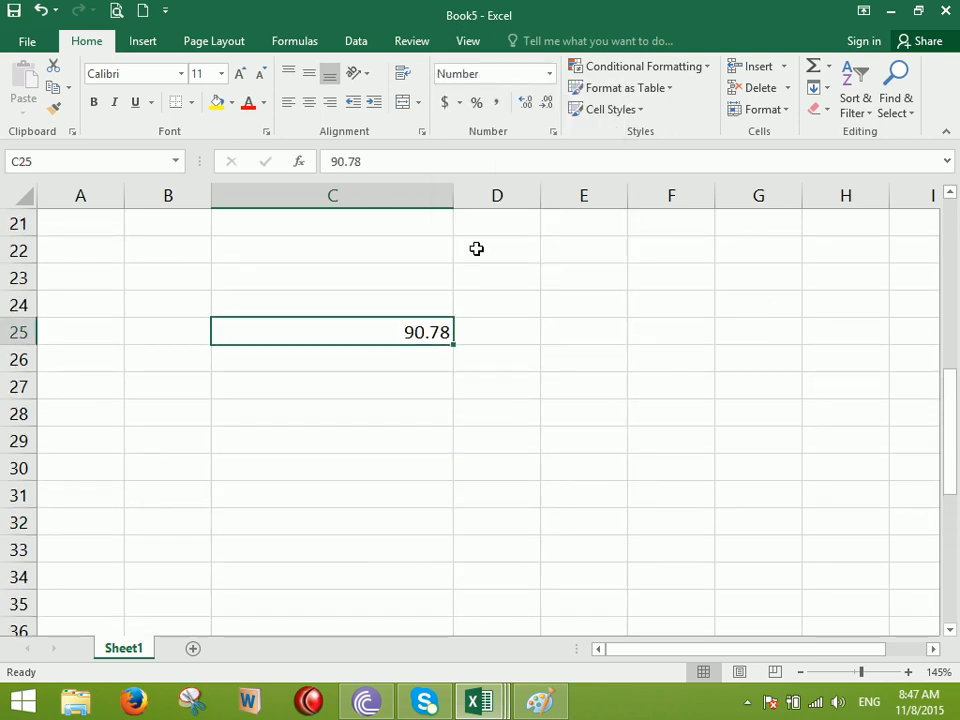
click(536, 75)
click(549, 74)
scroll(546, 150, down, 1)
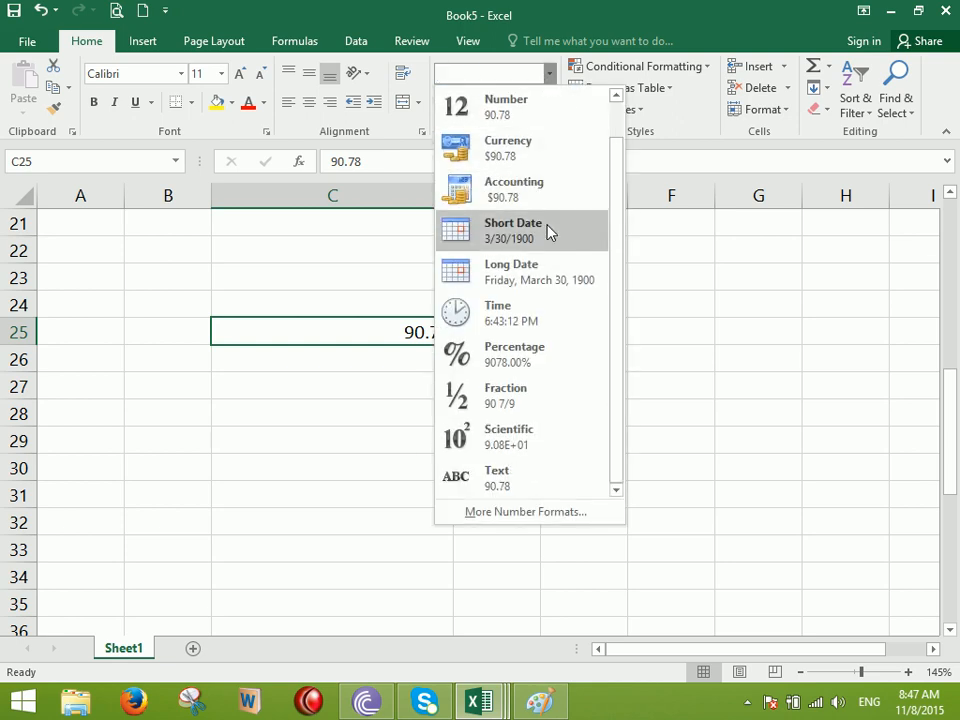
click(422, 374)
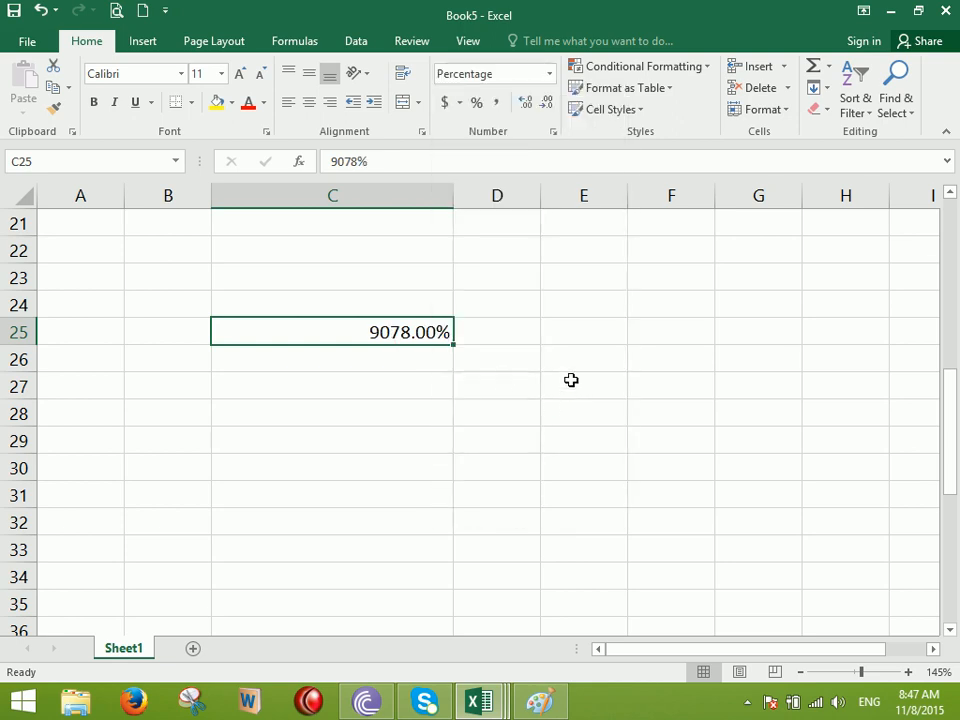
click(551, 75)
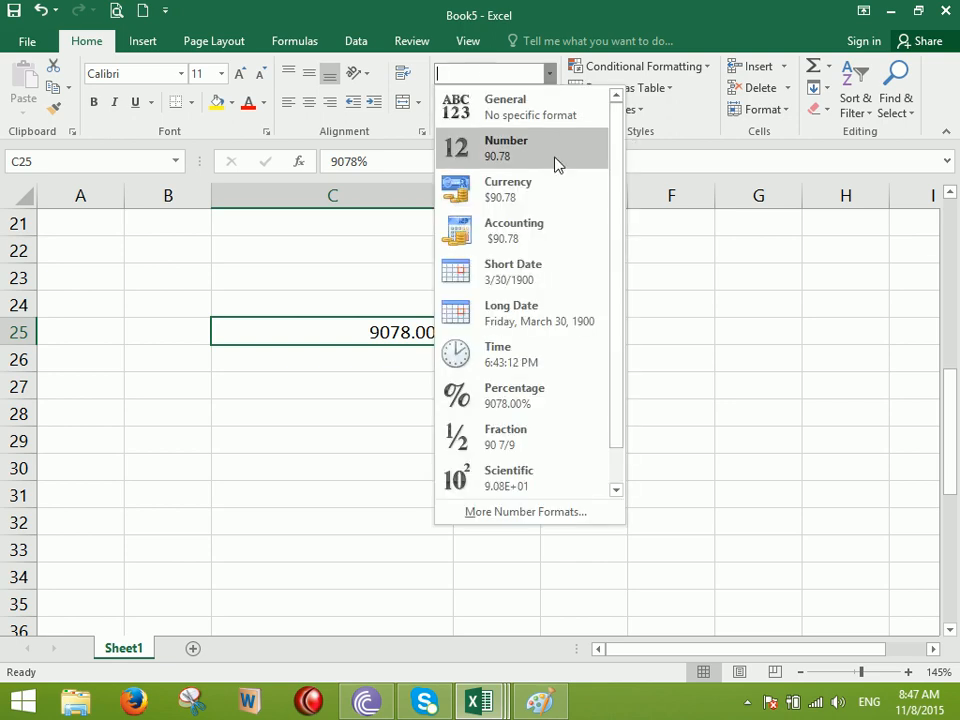
click(500, 105)
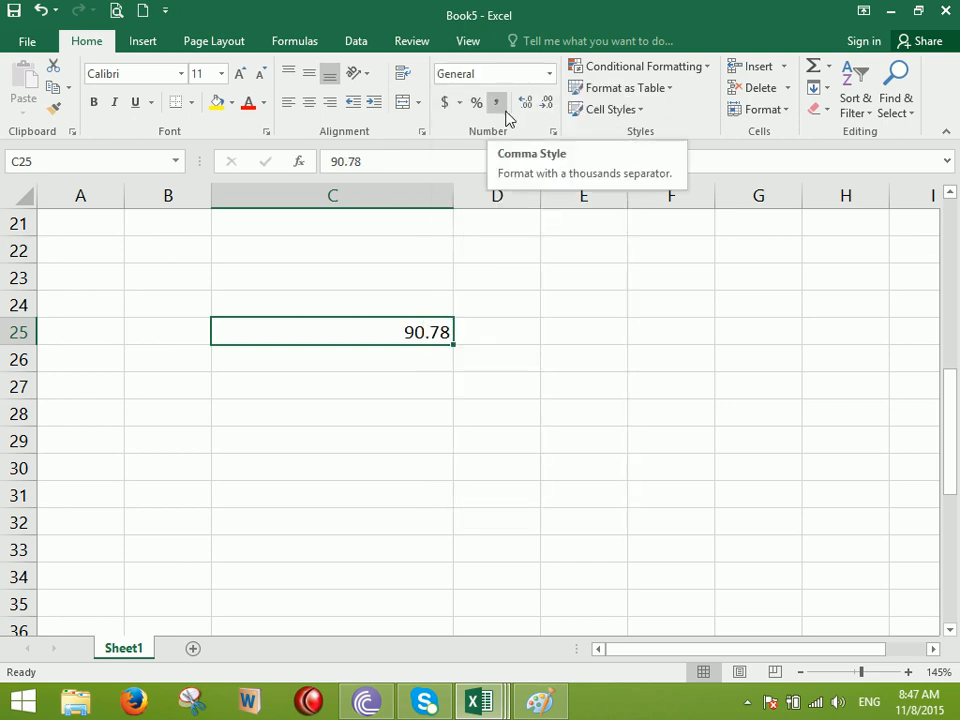
click(549, 76)
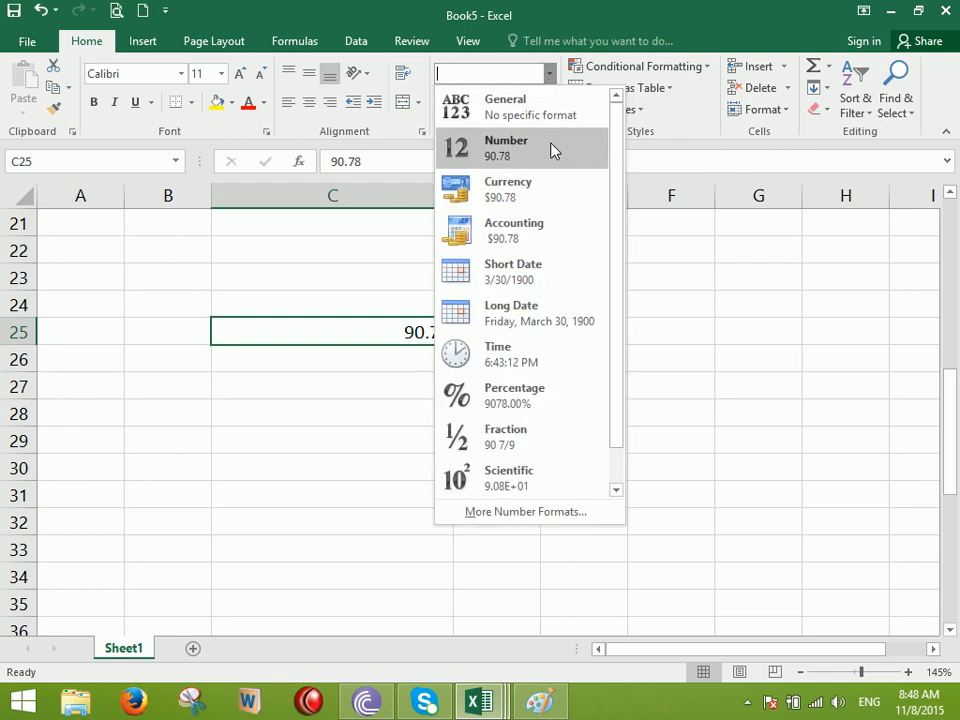
scroll(544, 199, down, 1)
click(355, 394)
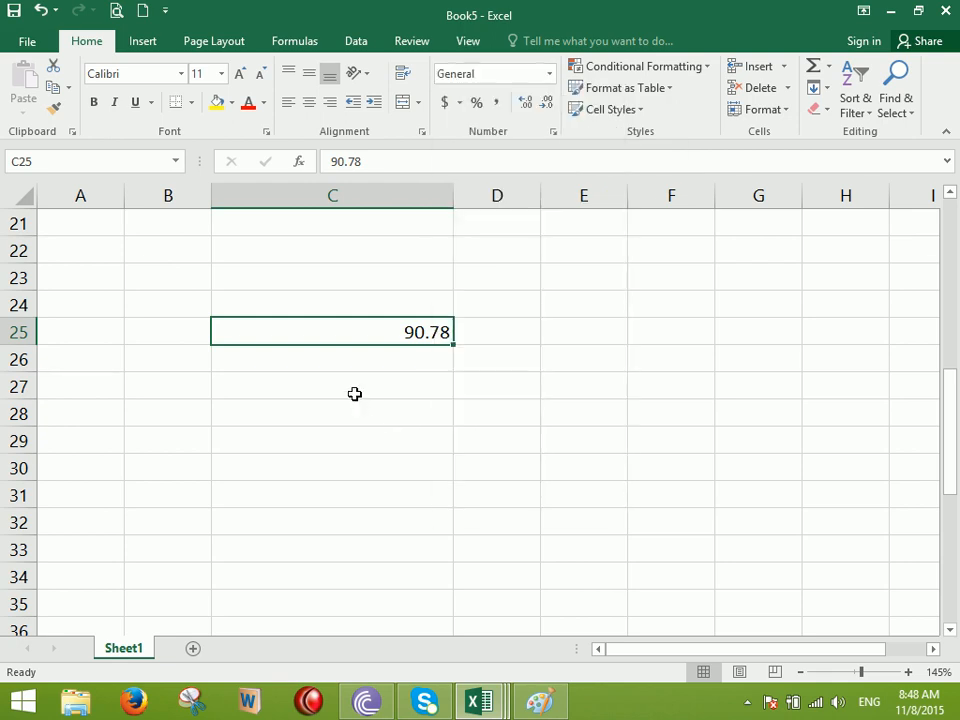
click(351, 420)
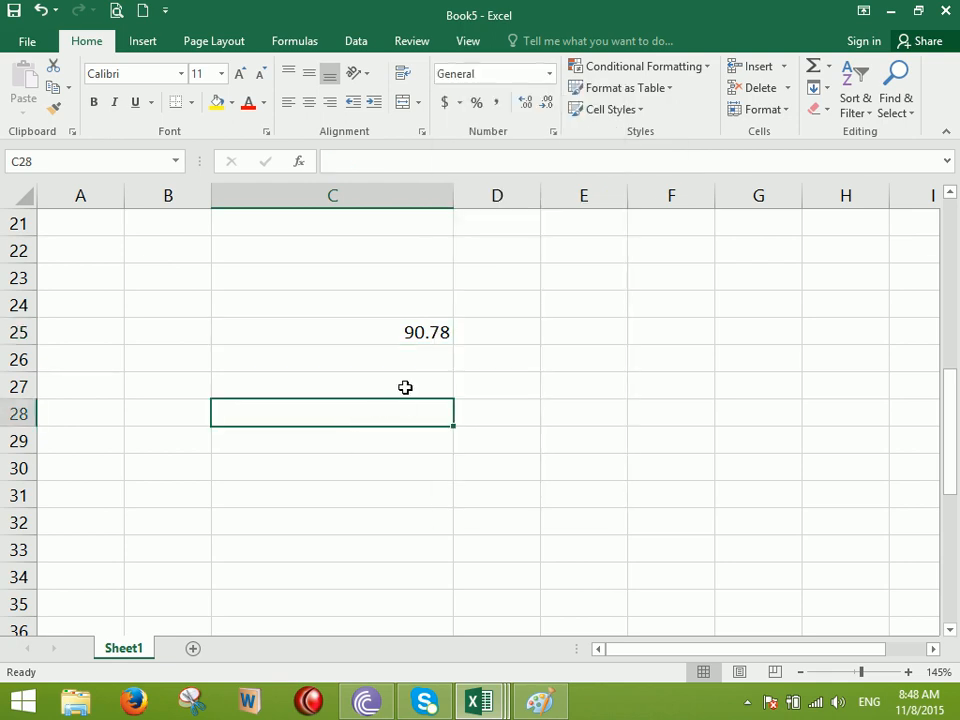
Enter 1/2 in C28, which Excel displays as 2-Jan
text(1)
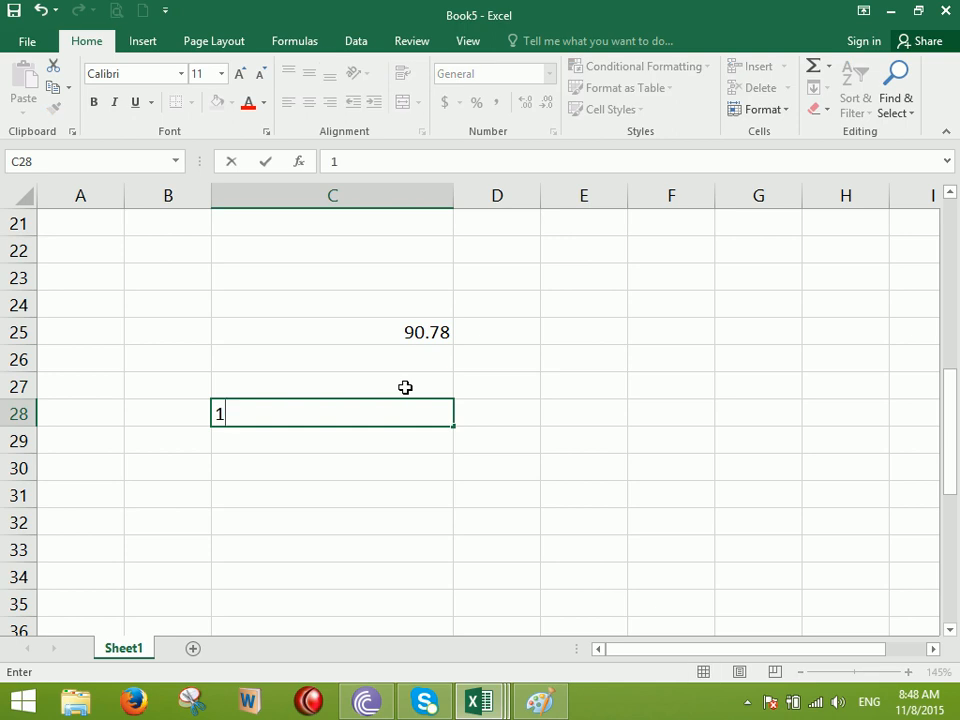
text(/2)
key(Return)
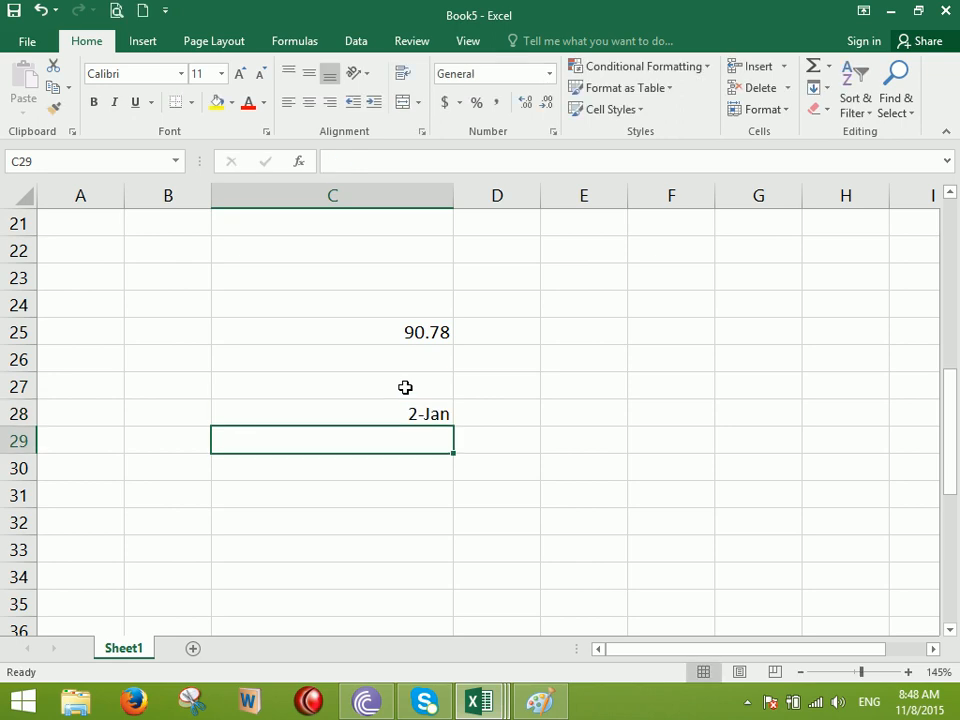
key(Return)
Enter 0.78 in C30 and format it as Fraction, displaying 7/9
text(0)
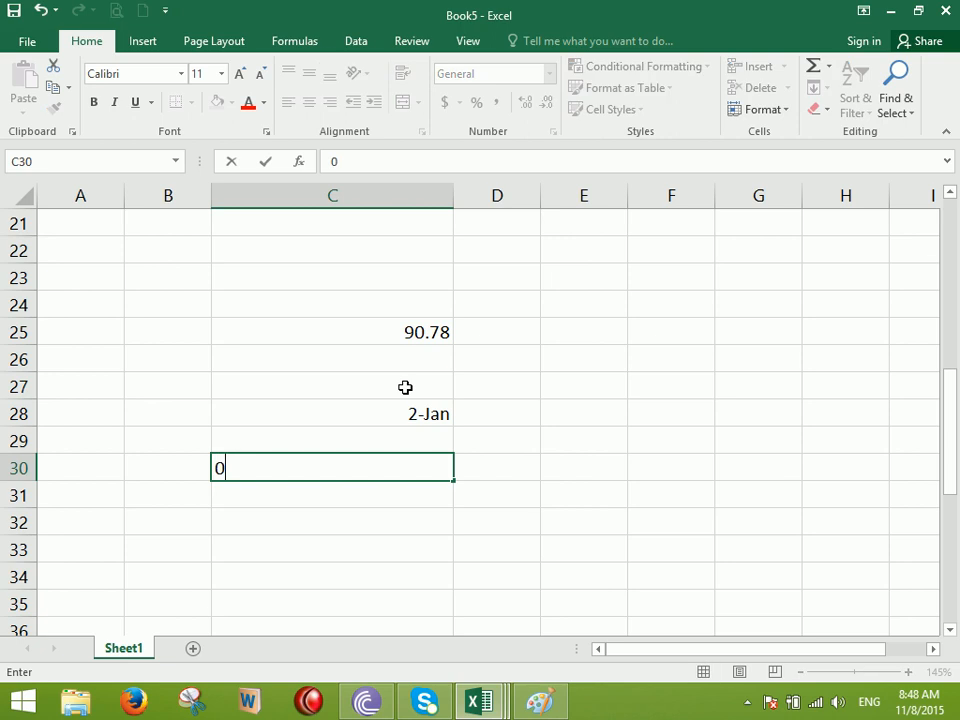
text(.78)
key(Return)
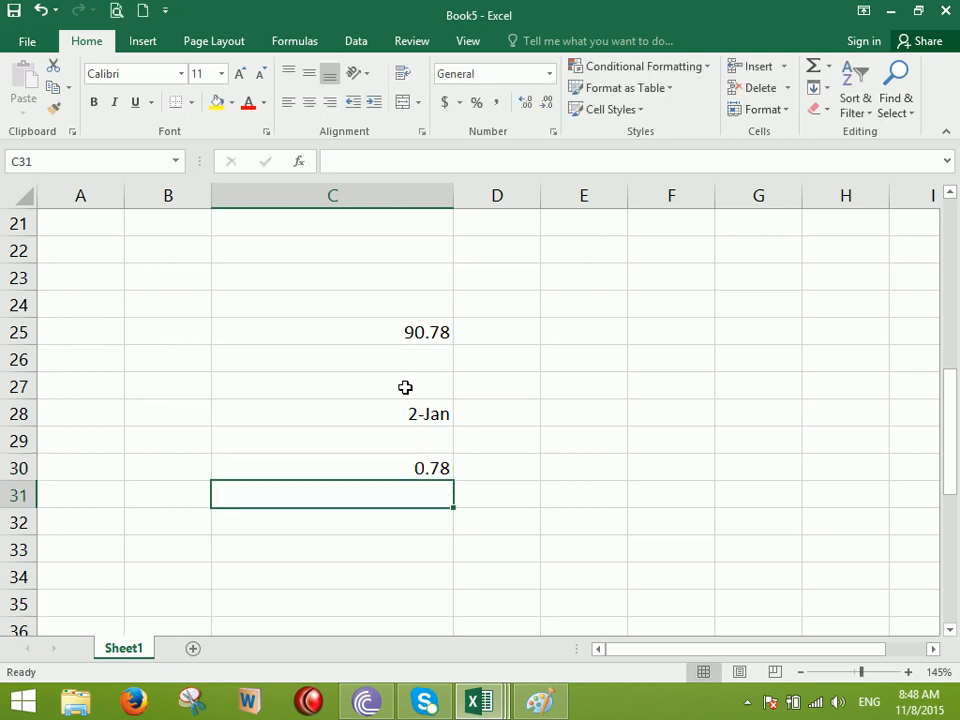
click(392, 459)
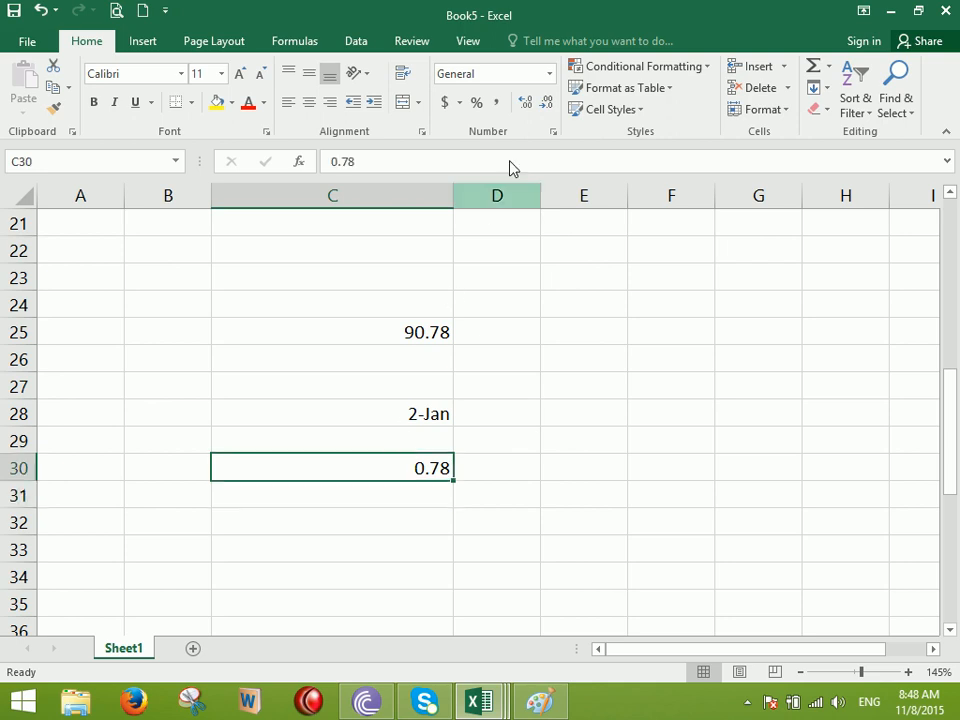
click(548, 73)
scroll(568, 244, down, 1)
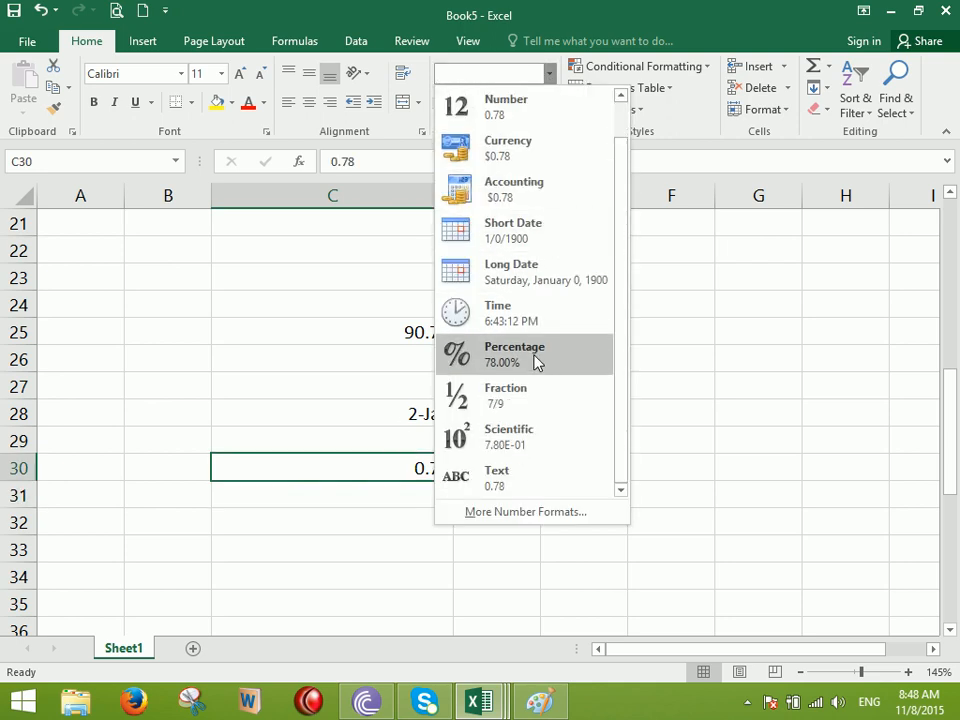
click(505, 395)
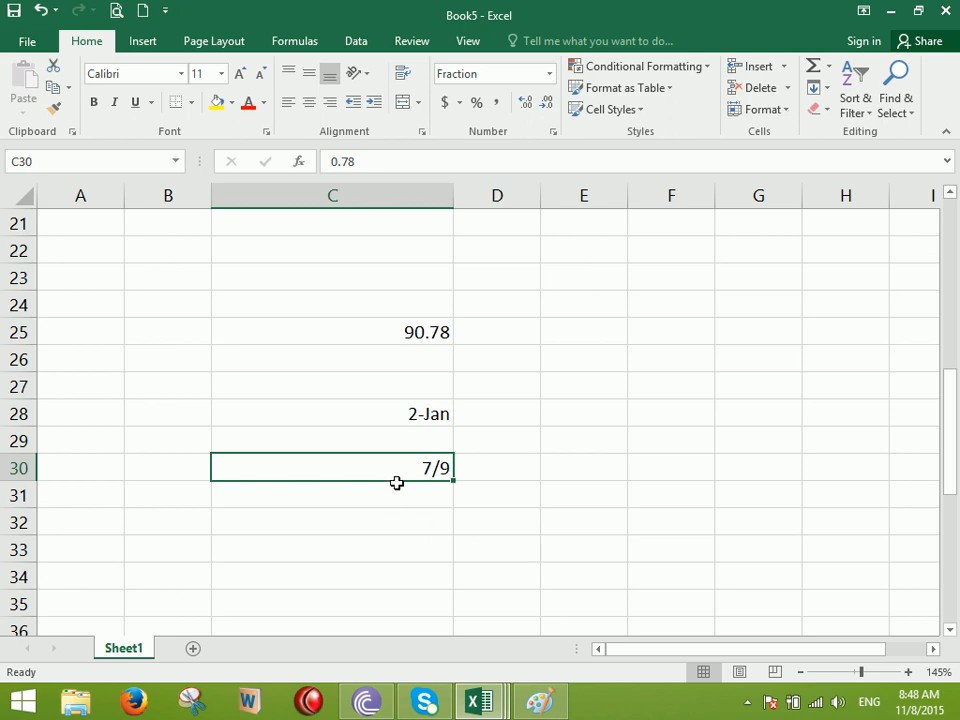
Enter =7/9 in C31, giving 0.777777778
click(367, 492)
text(=7/9)
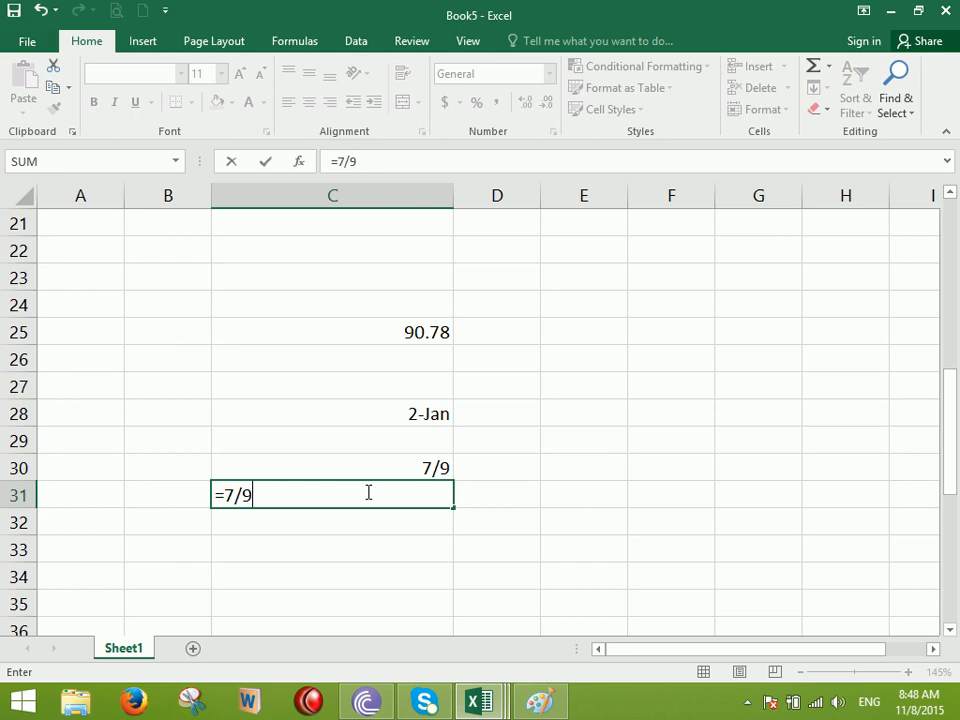
key(Return)
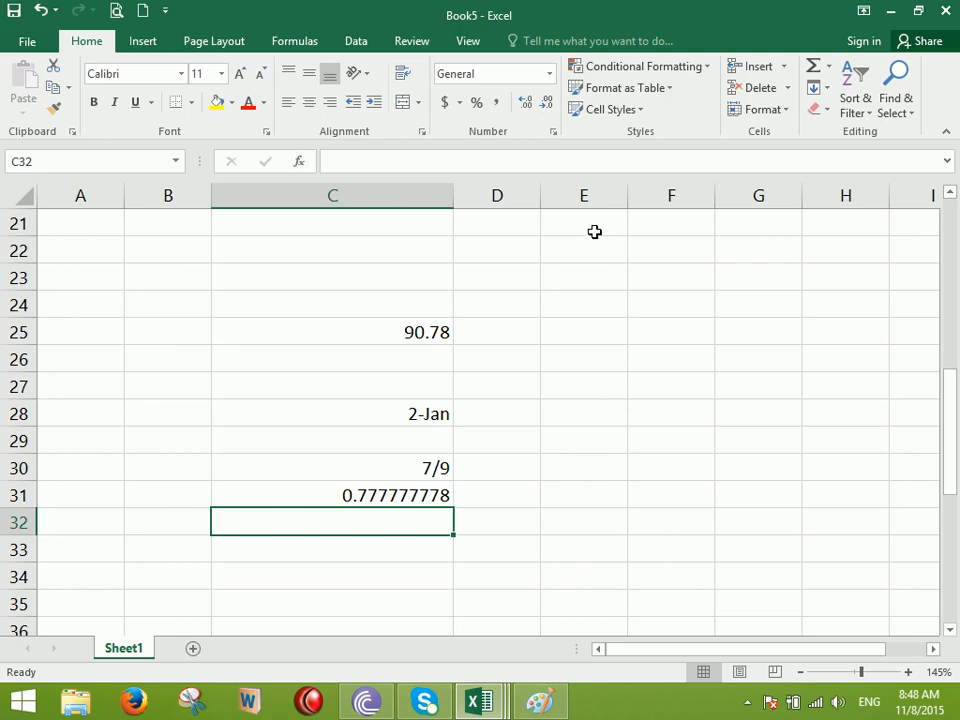
click(549, 75)
scroll(576, 201, down, 1)
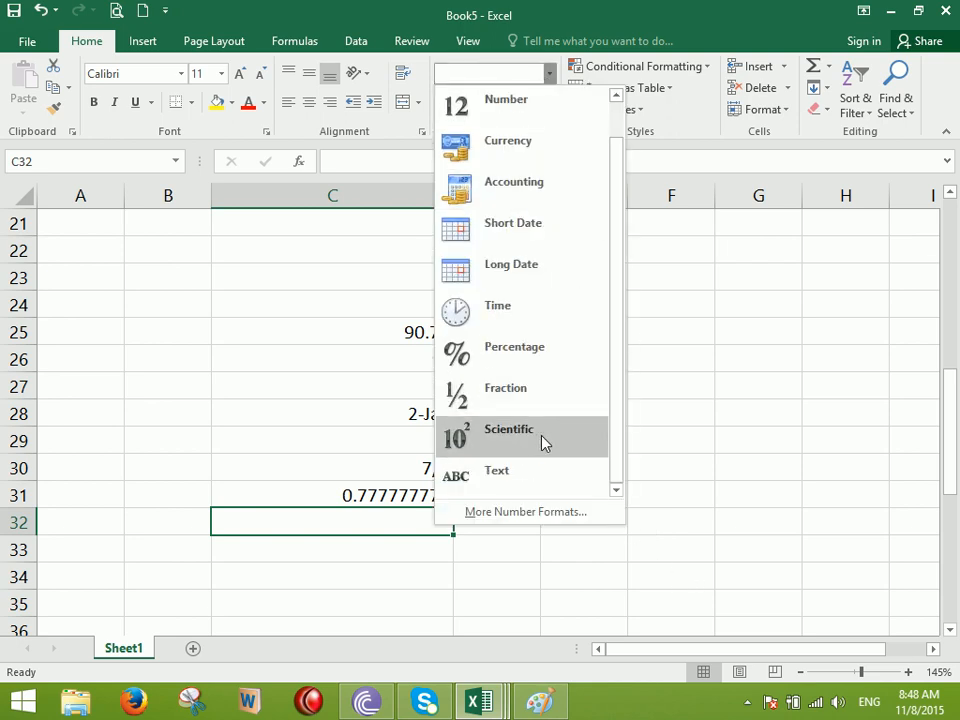
click(759, 430)
scroll(453, 531, down, 3)
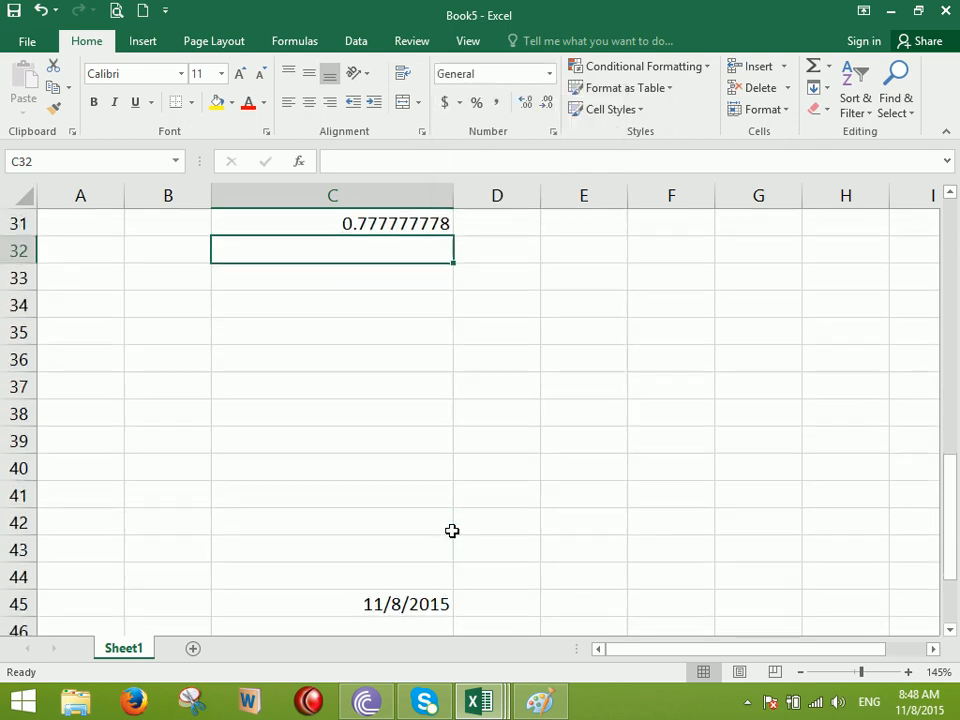
scroll(453, 531, down, 10)
click(574, 431)
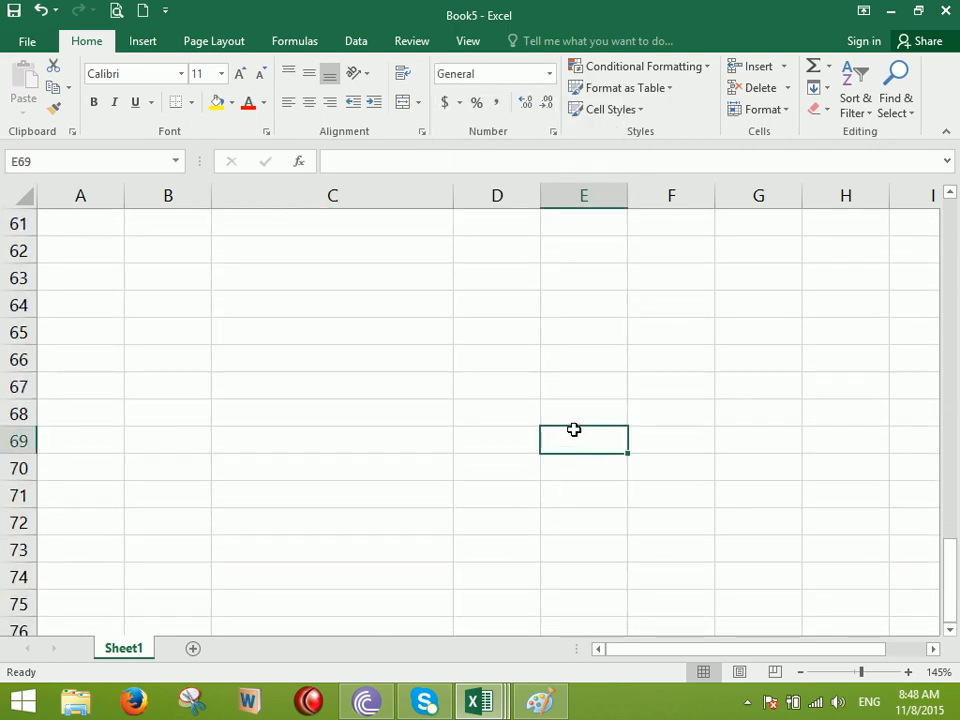
text(445454554544545)
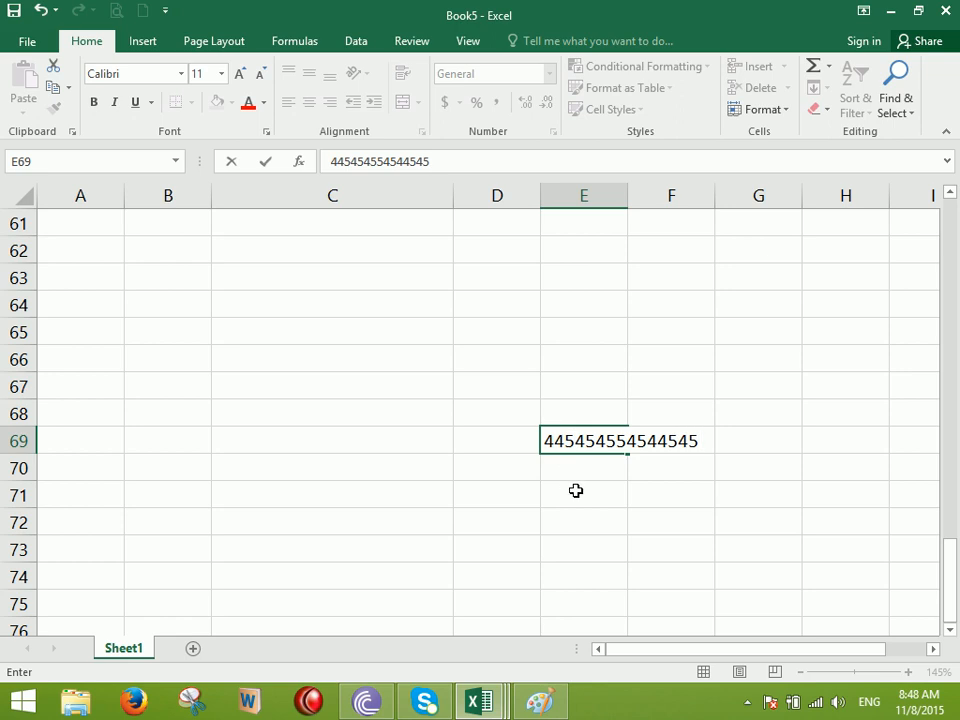
click(576, 490)
Format E69 as Scientific, showing 4.45E+14, and launch Snipping Tool
click(579, 443)
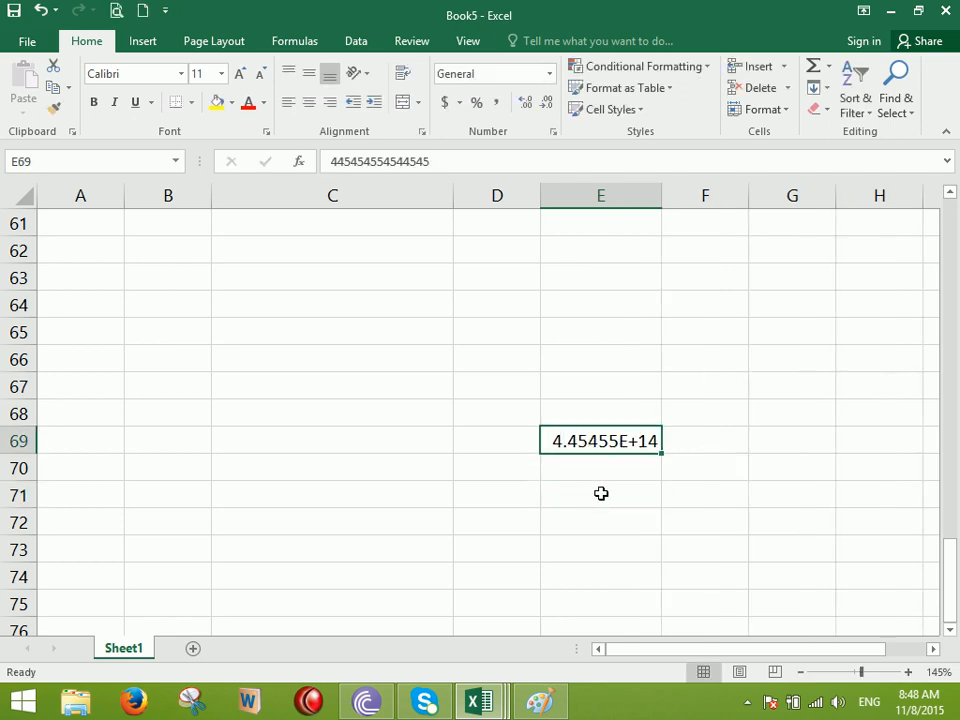
click(549, 73)
scroll(538, 240, down, 1)
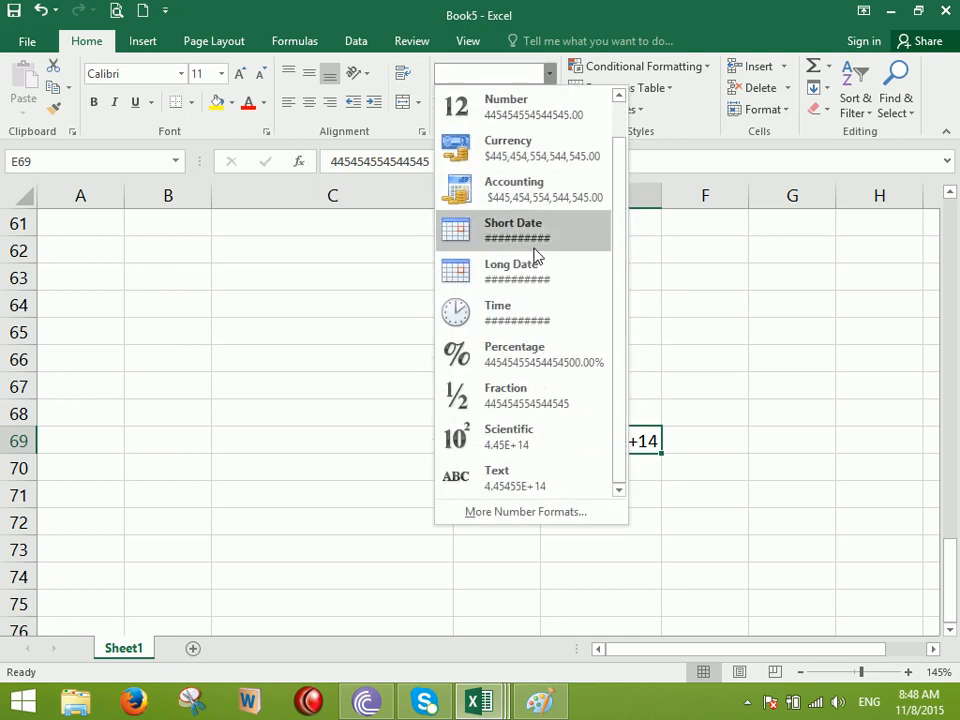
click(523, 440)
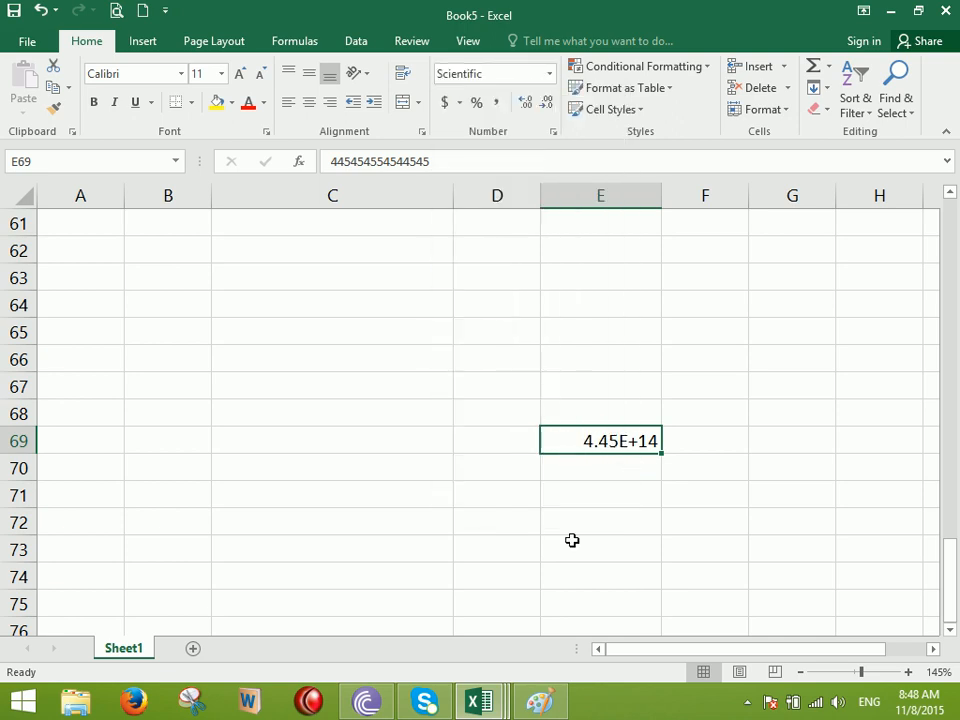
click(198, 712)
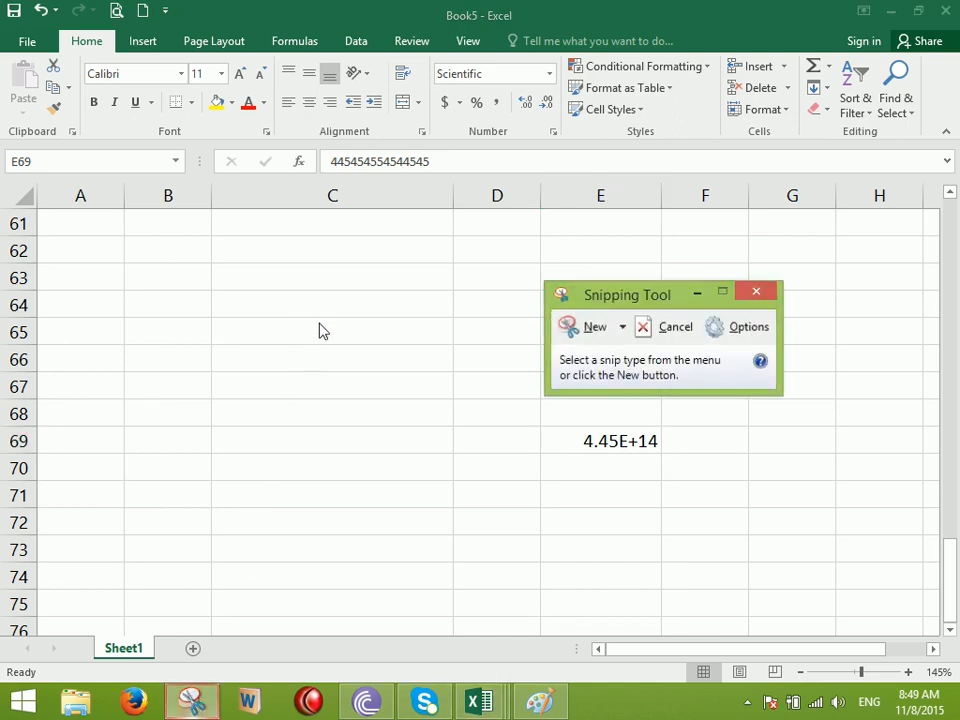
Snip the cells around E69 showing 4.45E+14 and maximize the snip window
click(588, 327)
drag(474, 401, 819, 570)
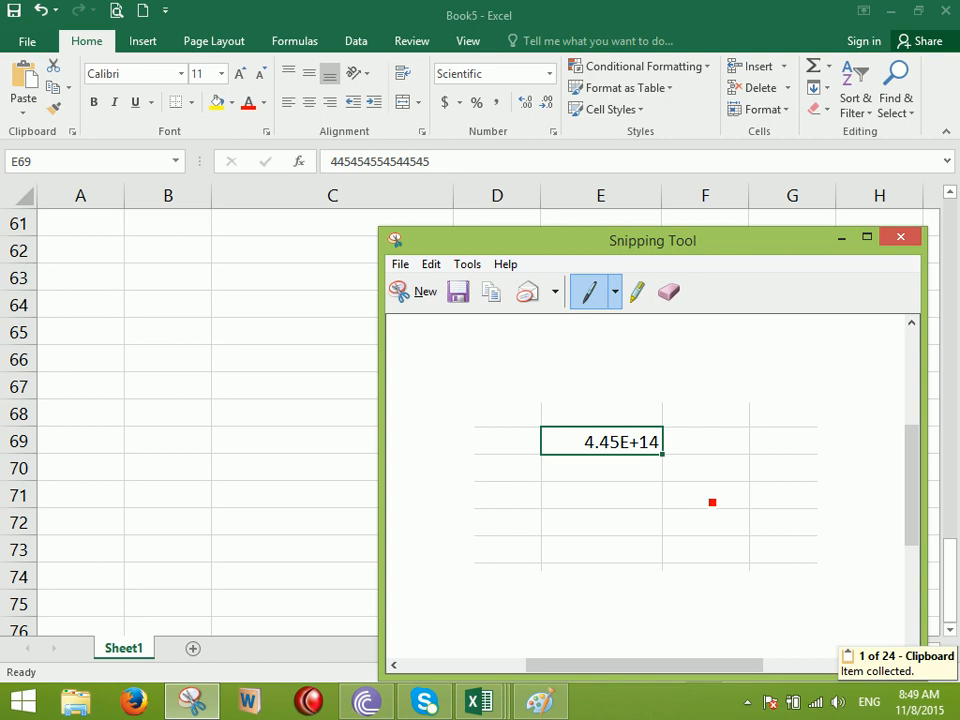
double_click(692, 242)
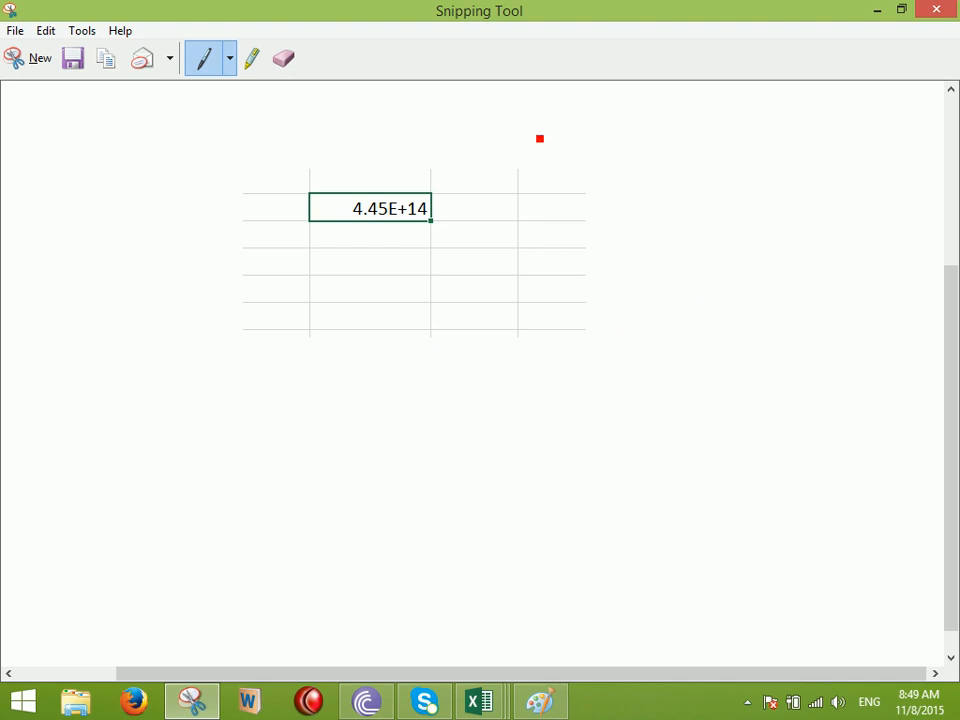
Handwrite a bracketed 4.45 and e¹⁴ on the snip in red pen
mouse_move(388, 344)
mouse_down()
mouse_move(421, 378)
mouse_move(415, 421)
mouse_up()
click(457, 387)
drag(475, 345, 496, 397)
mouse_move(515, 347)
mouse_down()
mouse_move(523, 390)
mouse_move(537, 343)
mouse_up()
drag(534, 298, 538, 434)
drag(332, 316, 378, 414)
mouse_move(575, 218)
mouse_down()
mouse_move(596, 246)
mouse_move(626, 238)
mouse_up()
drag(618, 140, 617, 162)
mouse_move(633, 112)
mouse_down()
mouse_move(645, 146)
mouse_move(664, 147)
mouse_move(665, 160)
mouse_up()
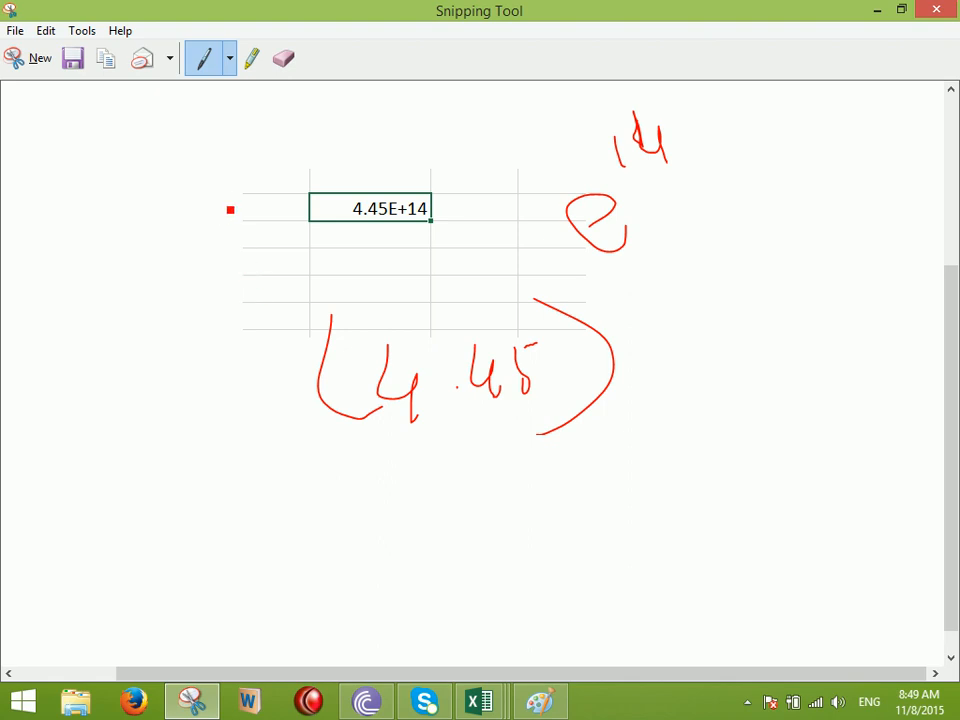
Write the Log working below, log = 2x, with the result 2 circled
scroll(356, 313, down, 1)
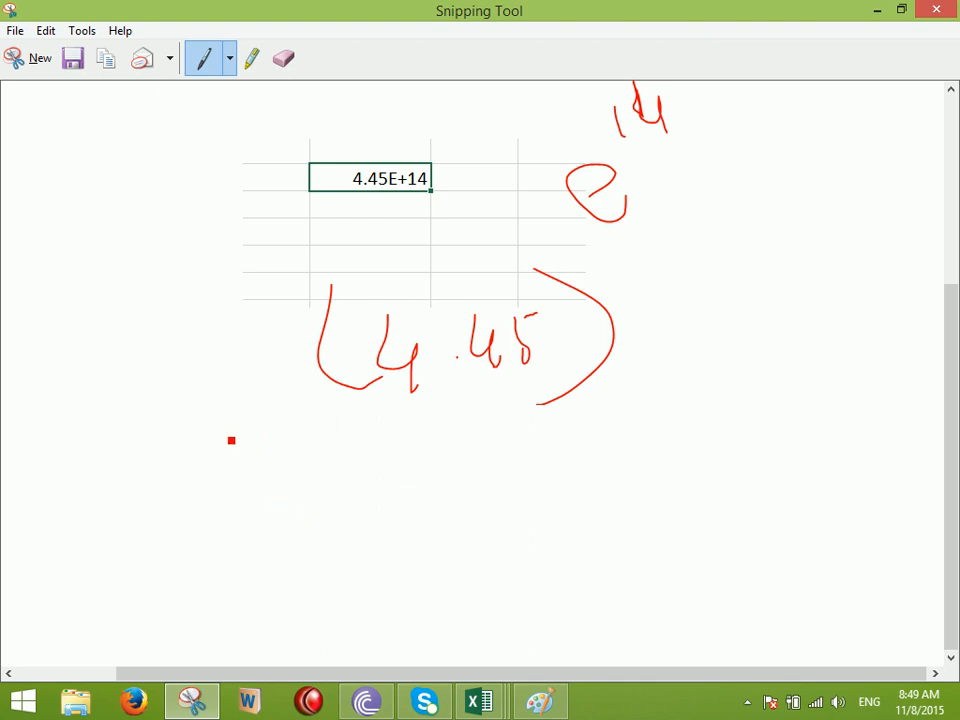
mouse_move(300, 436)
mouse_down()
mouse_move(289, 471)
mouse_move(330, 506)
mouse_move(362, 491)
mouse_move(369, 518)
mouse_move(409, 435)
mouse_move(437, 468)
mouse_up()
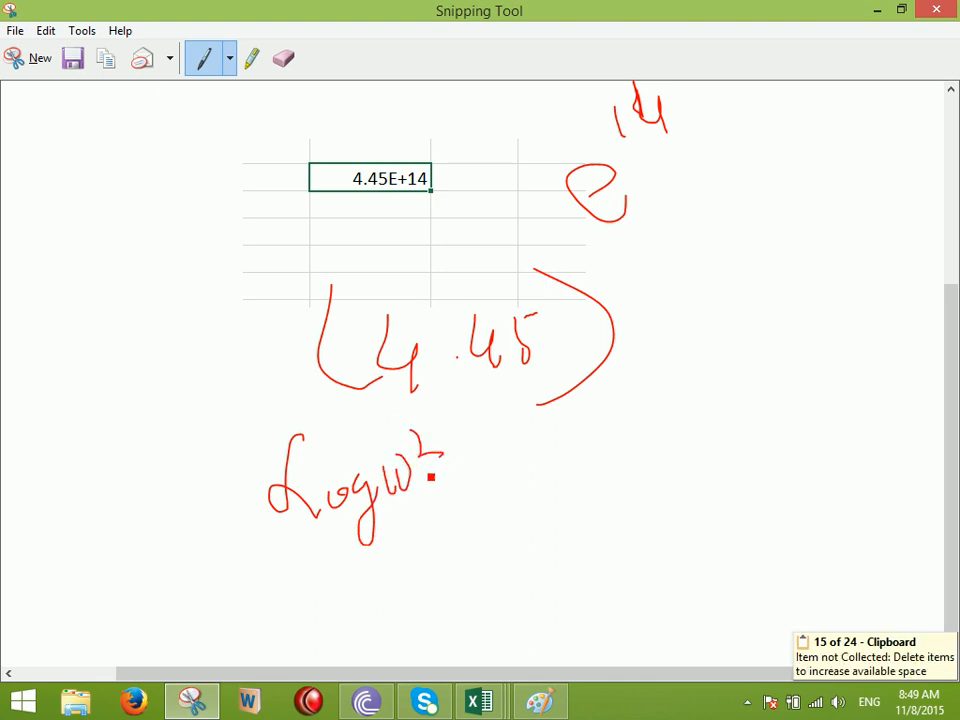
drag(505, 505, 555, 490)
mouse_move(612, 440)
mouse_down()
mouse_move(636, 466)
mouse_move(655, 458)
mouse_up()
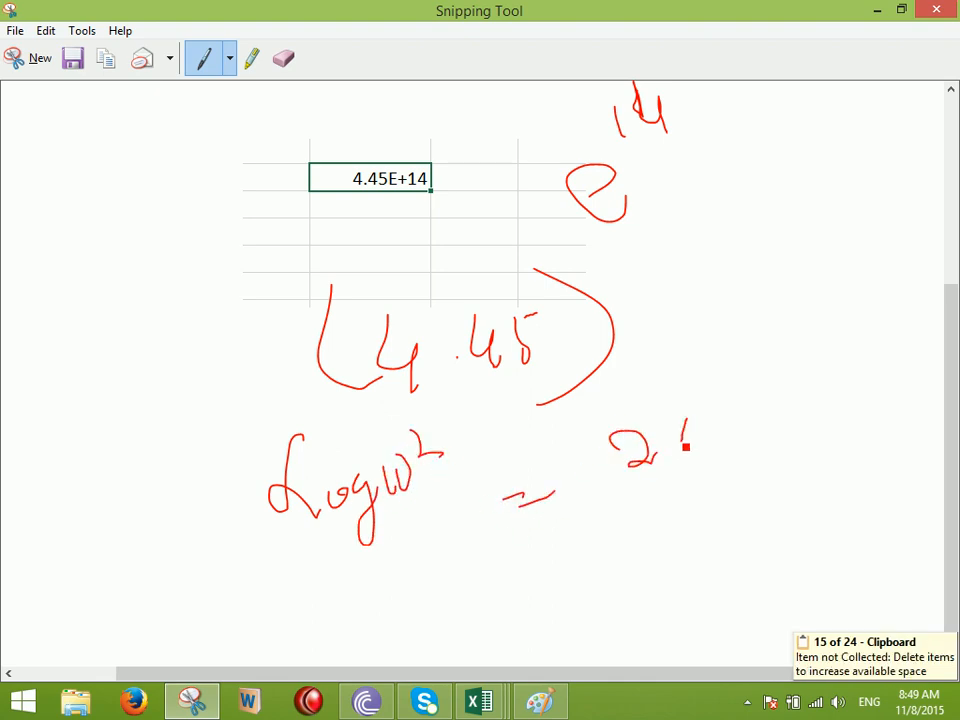
drag(718, 427, 778, 362)
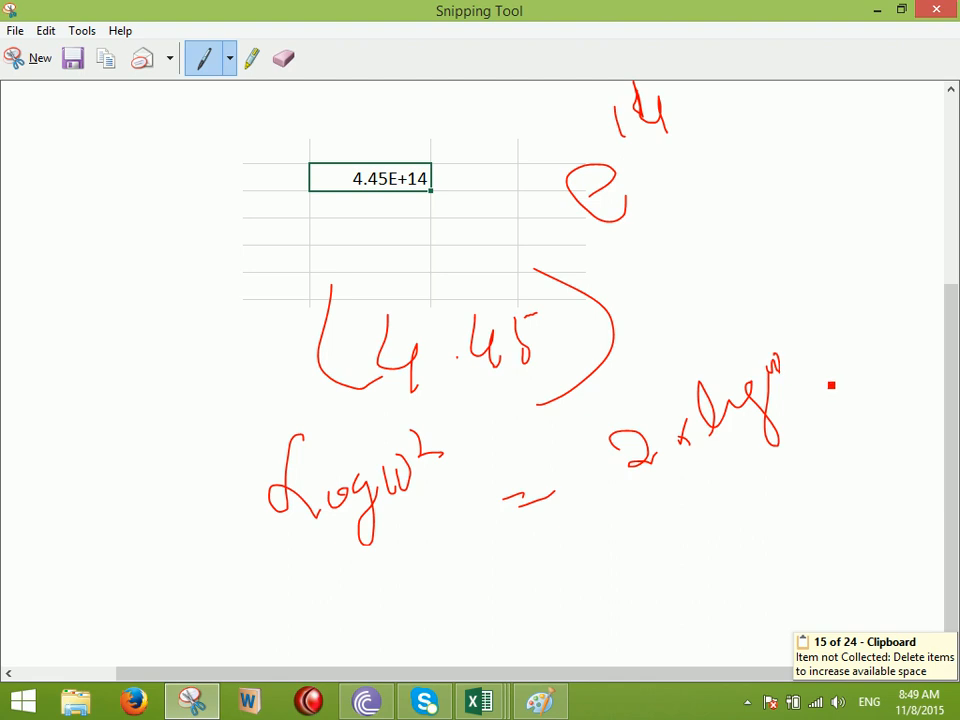
drag(681, 507, 738, 525)
mouse_move(808, 441)
mouse_down()
mouse_move(825, 452)
mouse_move(796, 422)
mouse_up()
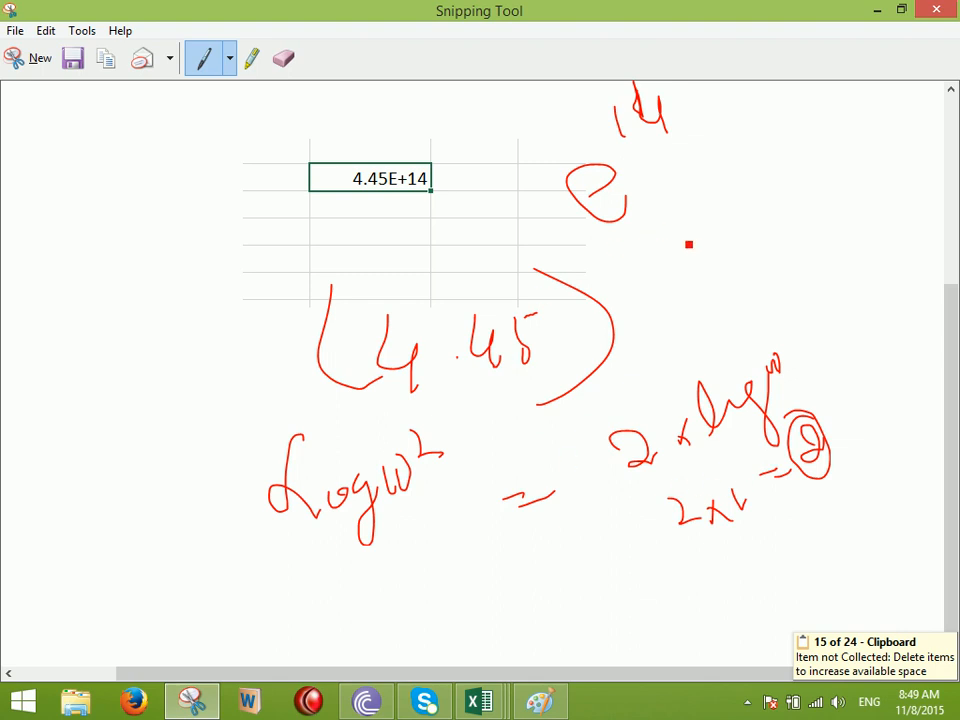
Box the e¹⁴ note, add zigzag marks left of the grid, and tick the 4.45E+14 cell
mouse_move(570, 96)
mouse_down()
mouse_move(536, 219)
mouse_move(709, 191)
mouse_move(533, 121)
mouse_up()
mouse_move(166, 288)
mouse_down()
mouse_move(210, 298)
mouse_move(215, 320)
mouse_up()
drag(196, 350, 238, 376)
drag(504, 242, 520, 258)
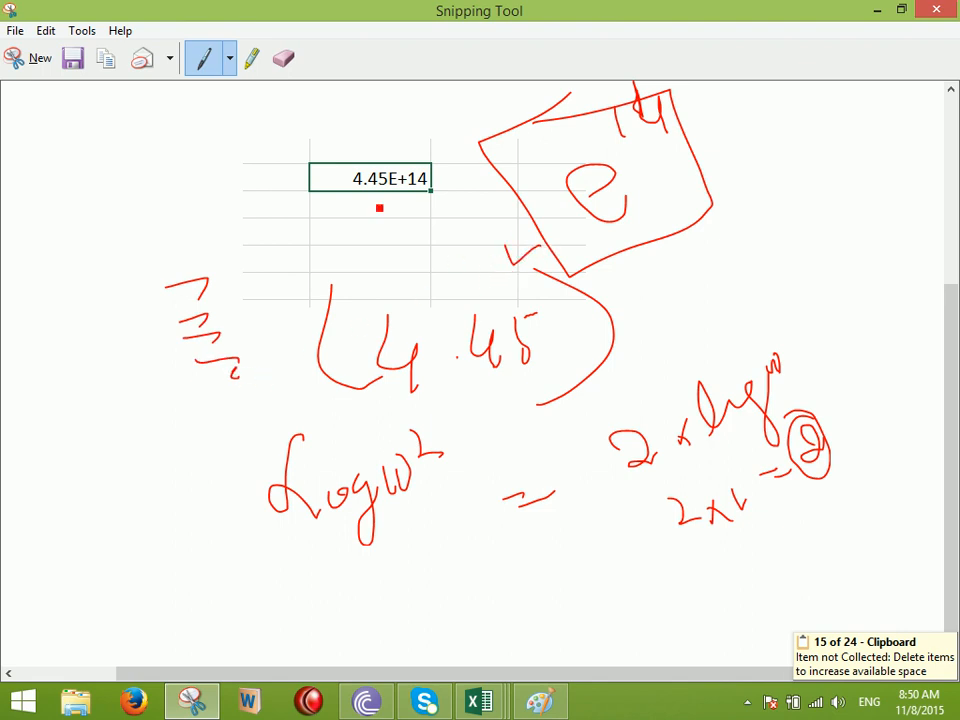
drag(380, 147, 458, 130)
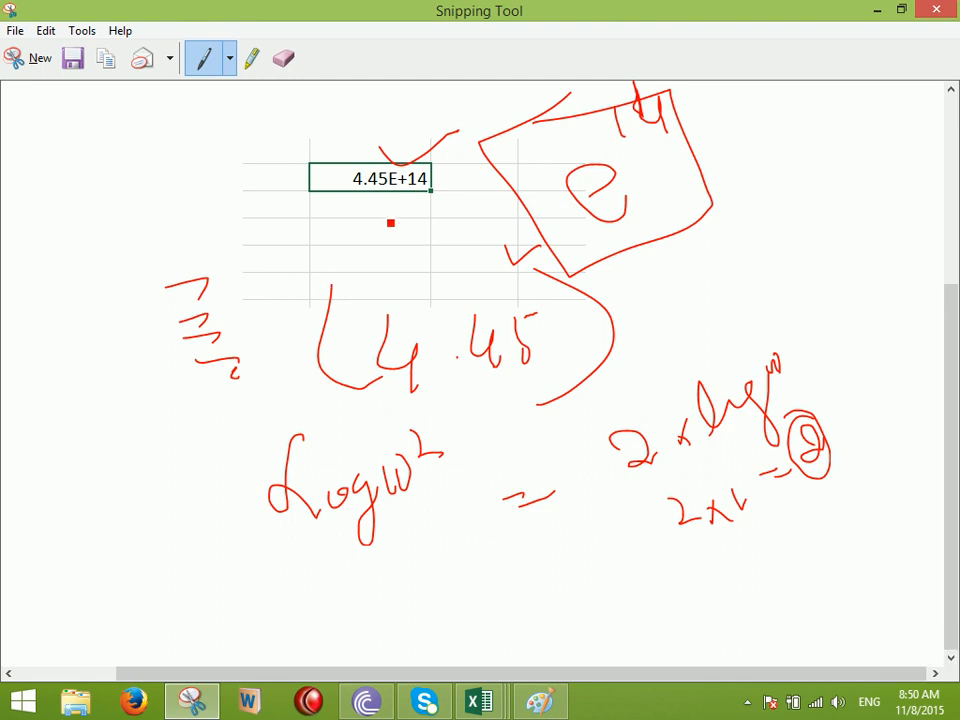
Write Maths beside the grid and draw red lines through the notes below it
mouse_move(102, 194)
mouse_down()
mouse_move(148, 193)
mouse_move(186, 227)
mouse_move(223, 184)
mouse_move(198, 180)
mouse_up()
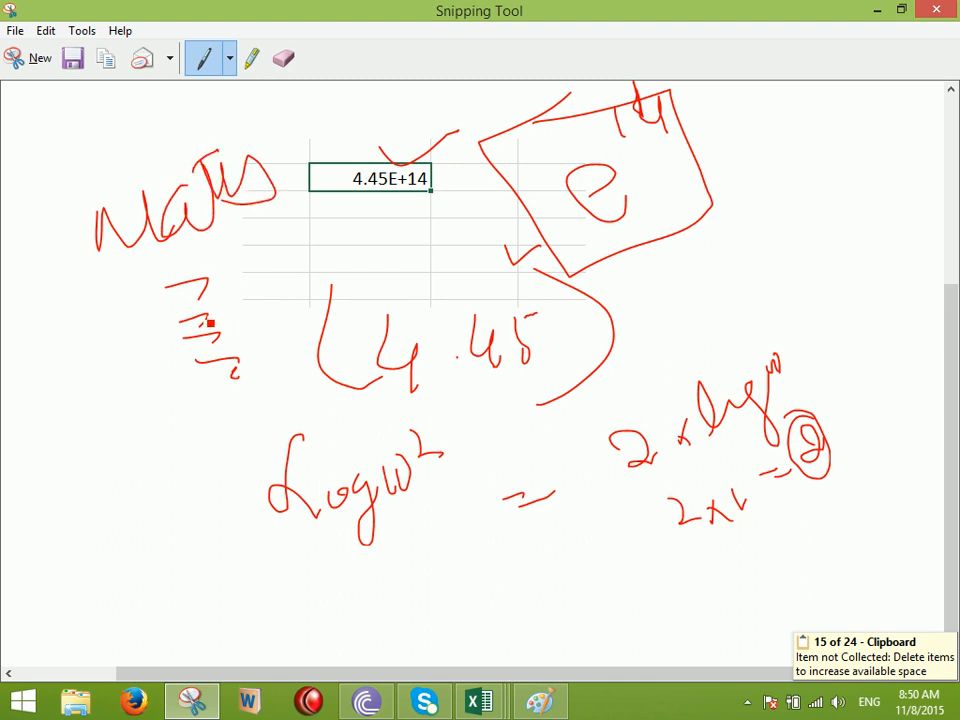
mouse_move(315, 250)
mouse_down()
mouse_move(287, 301)
mouse_move(356, 363)
mouse_up()
mouse_move(302, 408)
mouse_down()
mouse_move(198, 424)
mouse_move(303, 438)
mouse_up()
drag(291, 462, 354, 491)
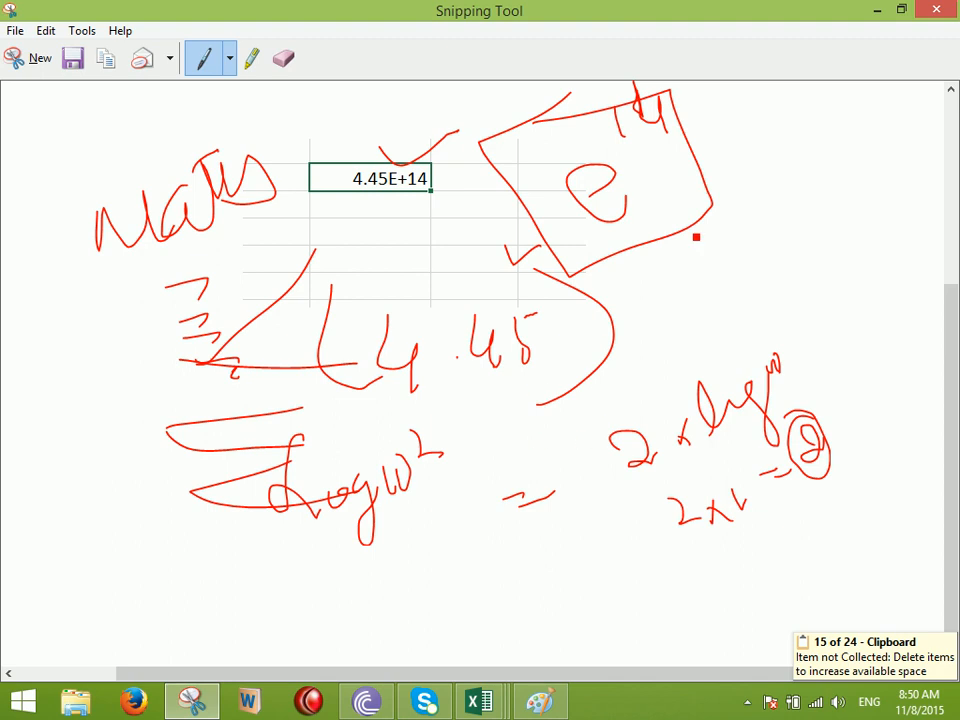
Add a Σ with n→∞ beside the boxed e, then close the snip without saving
mouse_move(796, 118)
mouse_down()
mouse_move(741, 180)
mouse_move(819, 214)
mouse_up()
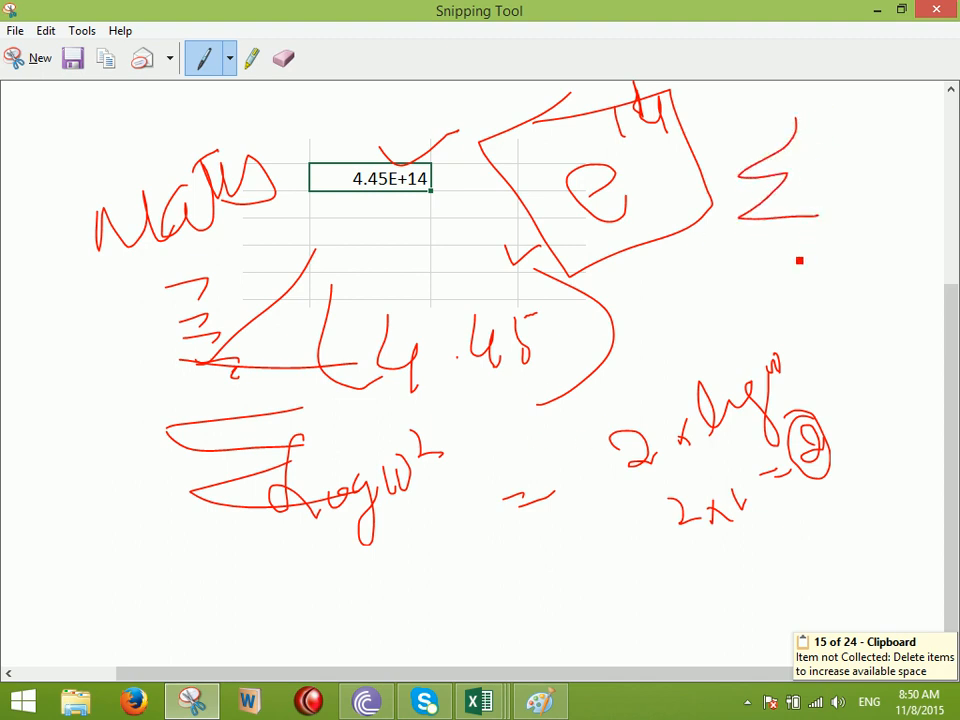
drag(766, 258, 873, 228)
mouse_move(732, 118)
mouse_down()
mouse_move(759, 129)
mouse_move(797, 104)
mouse_up()
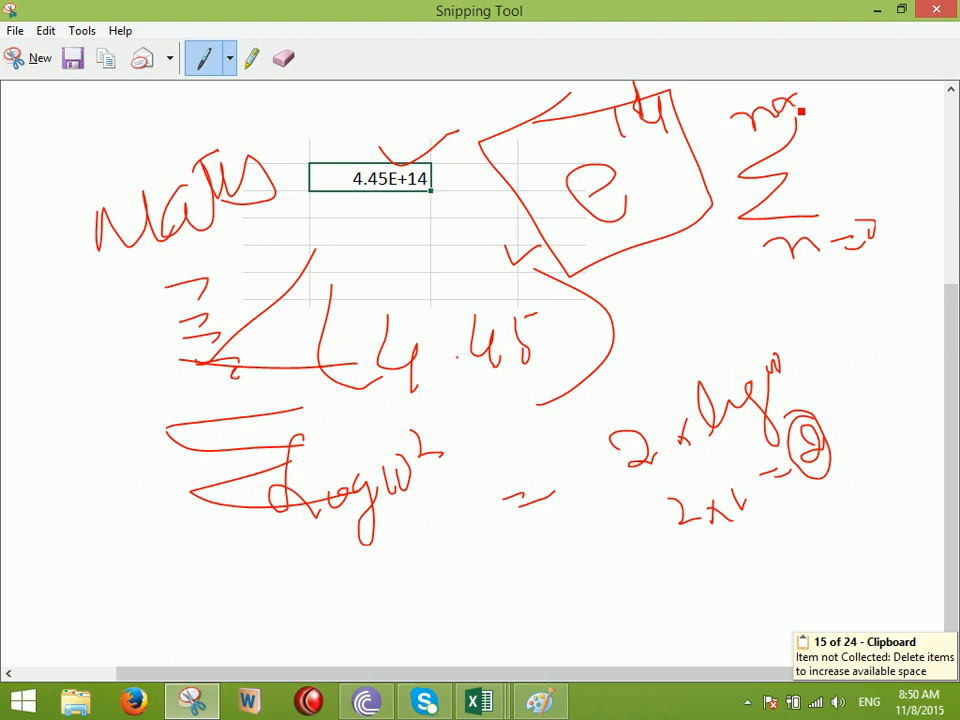
mouse_move(828, 150)
mouse_down()
mouse_move(900, 150)
mouse_move(934, 120)
mouse_up()
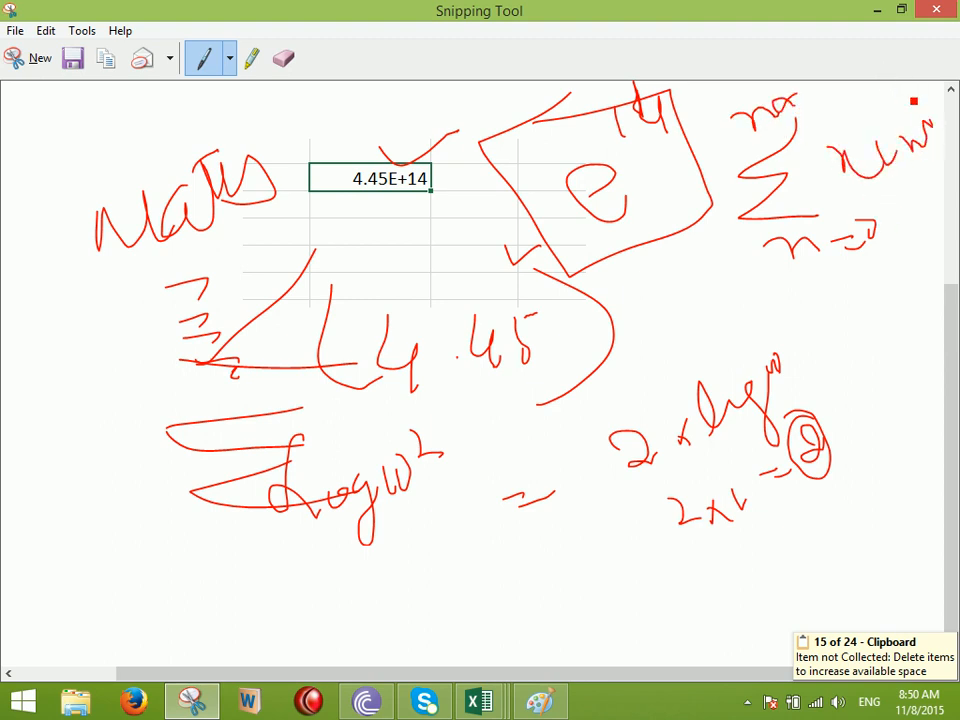
mouse_move(472, 180)
mouse_down()
mouse_move(531, 177)
mouse_move(541, 154)
mouse_up()
click(936, 9)
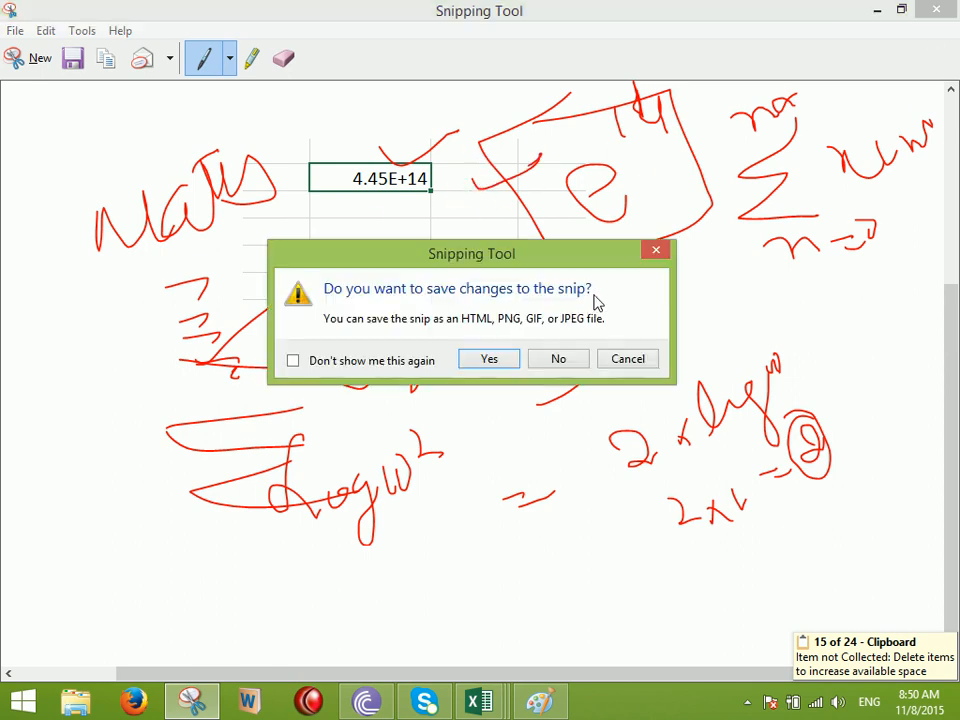
click(555, 358)
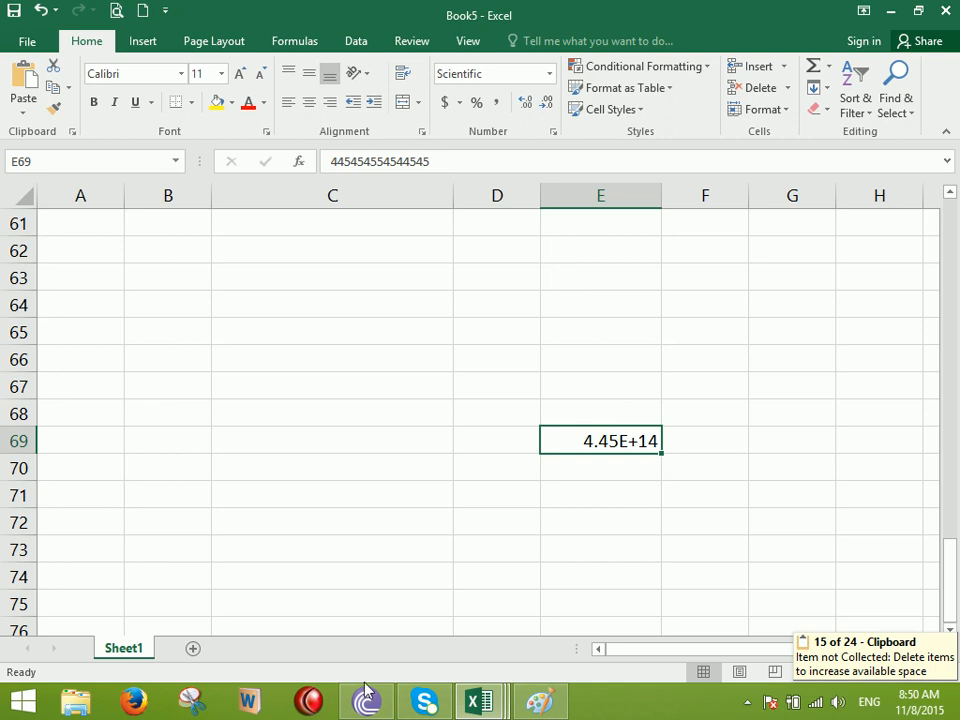
Switch to Paint and start a fresh canvas, discarding the old sketch without saving
click(533, 707)
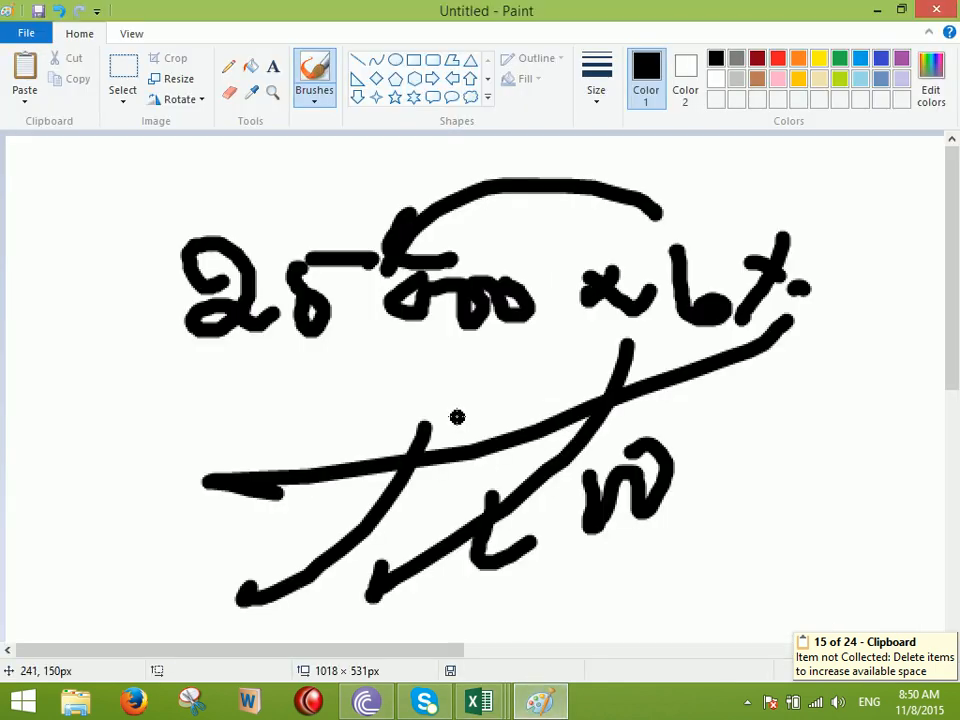
key(ctrl+n)
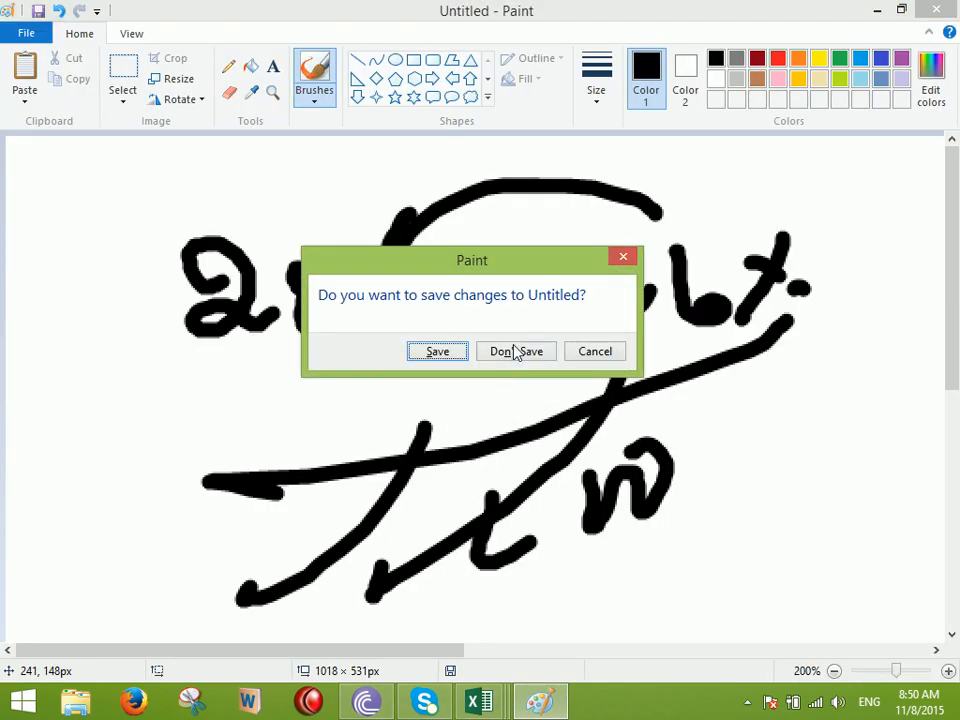
click(514, 355)
scroll(484, 312, up, 1)
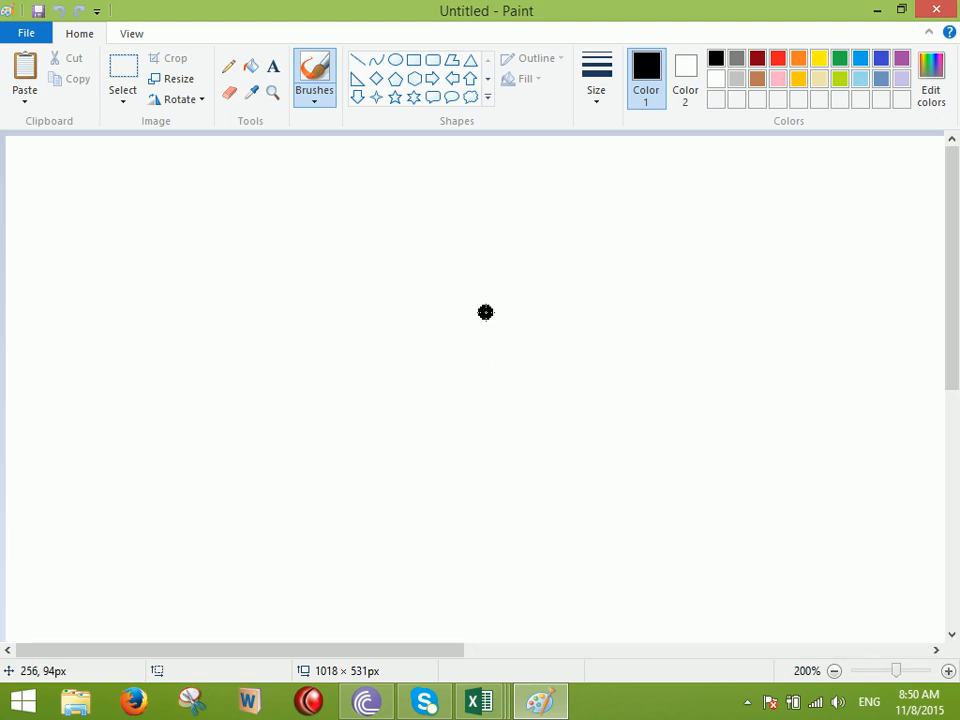
Brush-write the number 10,000 on the canvas
drag(183, 257, 176, 341)
drag(230, 281, 228, 287)
drag(310, 310, 292, 360)
drag(385, 282, 356, 286)
drag(425, 282, 416, 284)
mouse_move(470, 268)
mouse_down()
mouse_move(478, 274)
mouse_move(447, 300)
mouse_up()
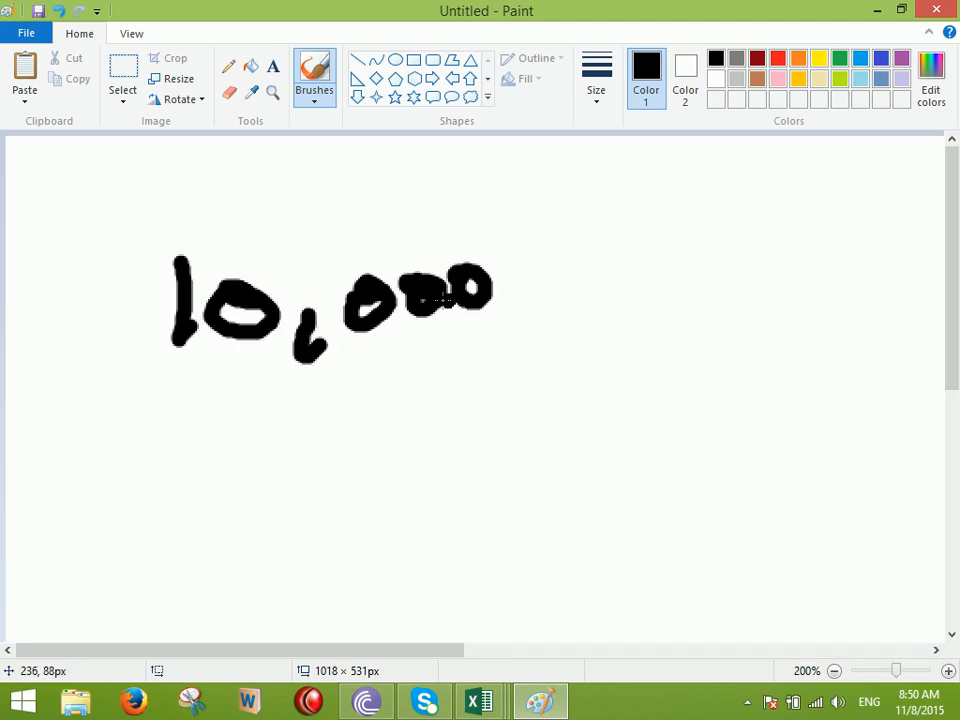
Write 10 × 10³ below 10,000
drag(364, 476, 350, 532)
drag(425, 478, 418, 477)
drag(522, 461, 484, 500)
drag(478, 467, 510, 494)
mouse_move(550, 450)
mouse_down()
mouse_move(560, 479)
mouse_move(600, 482)
mouse_up()
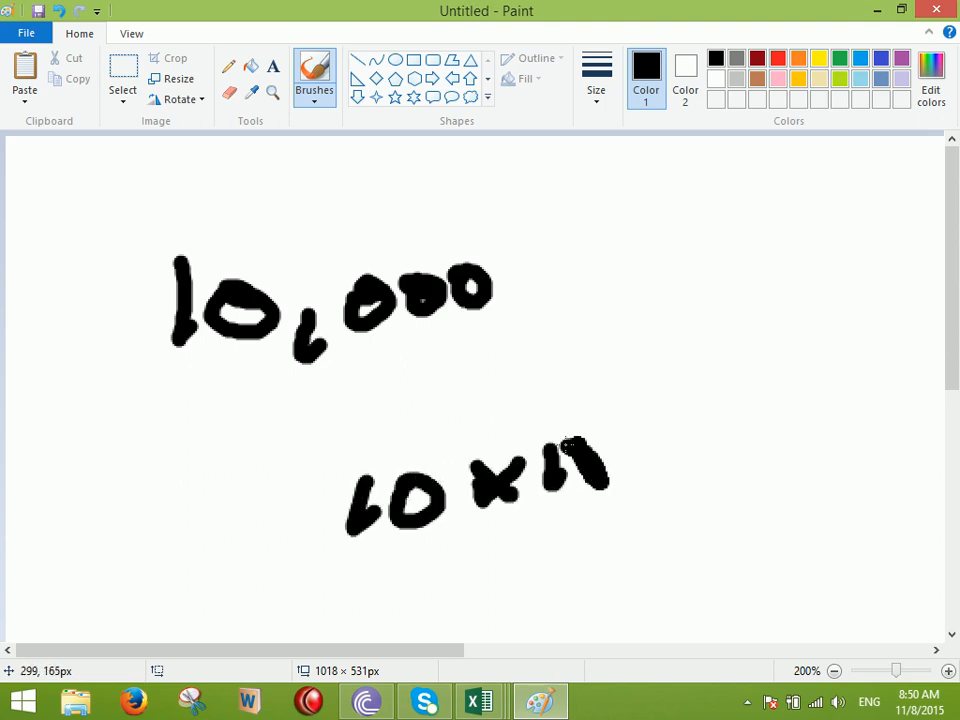
mouse_move(580, 368)
mouse_down()
mouse_move(600, 400)
mouse_move(595, 418)
mouse_up()
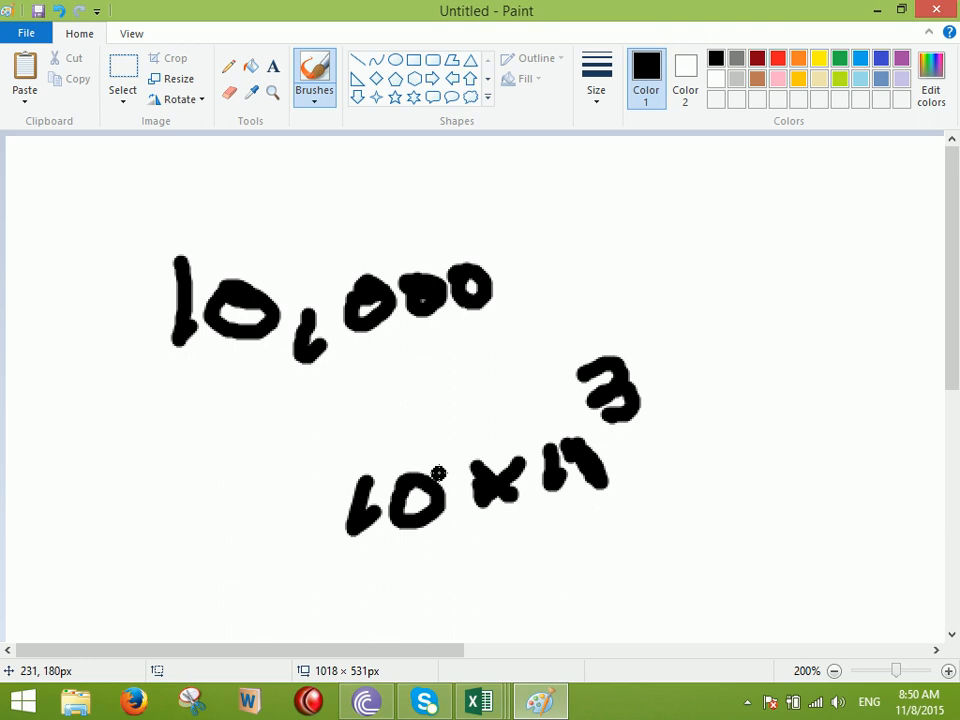
scroll(446, 469, down, 3)
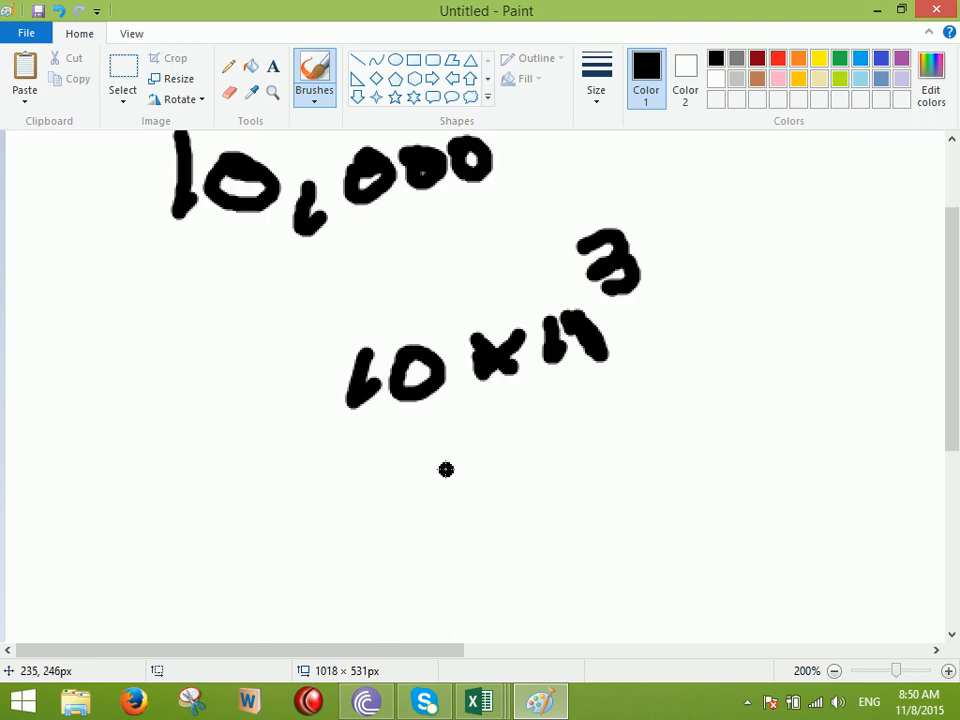
Write '= 10 kilo' beneath the 10 × 10³ expression
mouse_move(240, 450)
mouse_down()
mouse_move(278, 451)
mouse_move(283, 483)
mouse_up()
mouse_move(256, 557)
mouse_down()
mouse_move(293, 555)
mouse_move(320, 567)
mouse_up()
drag(384, 490, 416, 534)
mouse_move(439, 485)
mouse_down()
mouse_move(432, 523)
mouse_move(486, 494)
mouse_up()
mouse_move(560, 482)
mouse_down()
mouse_move(543, 508)
mouse_move(571, 521)
mouse_up()
drag(585, 485, 597, 520)
mouse_move(622, 482)
mouse_down()
mouse_move(648, 515)
mouse_move(727, 437)
mouse_move(740, 478)
mouse_up()
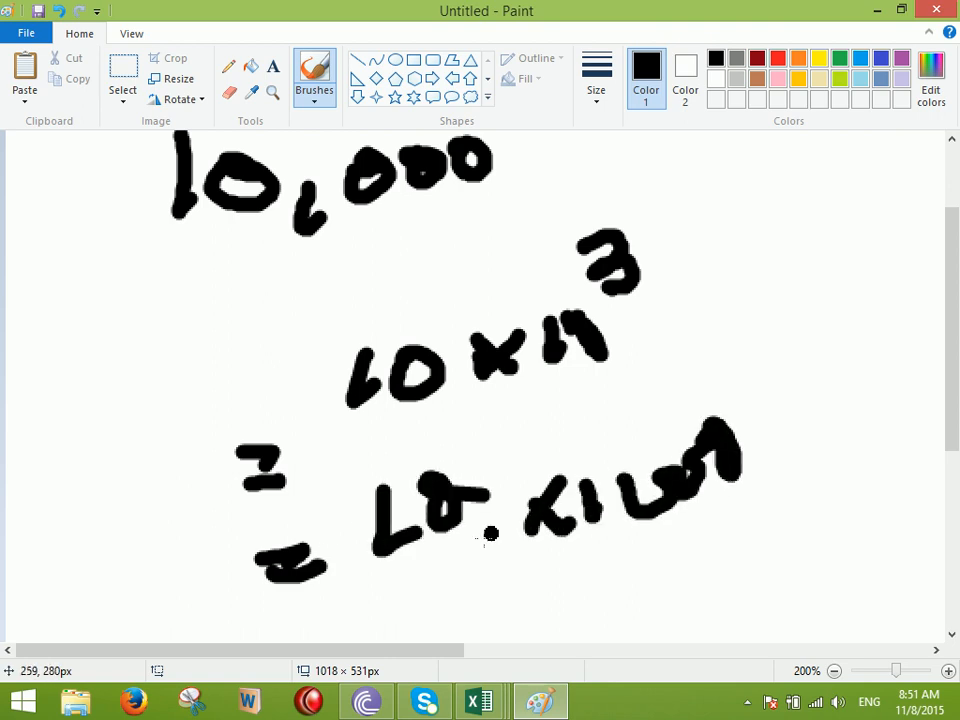
Underline 10 kilo and 10,000, tick 10 × 10³, and draw an arrow from kilo to 10,000
drag(405, 585, 685, 543)
mouse_move(718, 470)
mouse_down()
mouse_move(700, 235)
mouse_move(432, 215)
mouse_move(455, 243)
mouse_up()
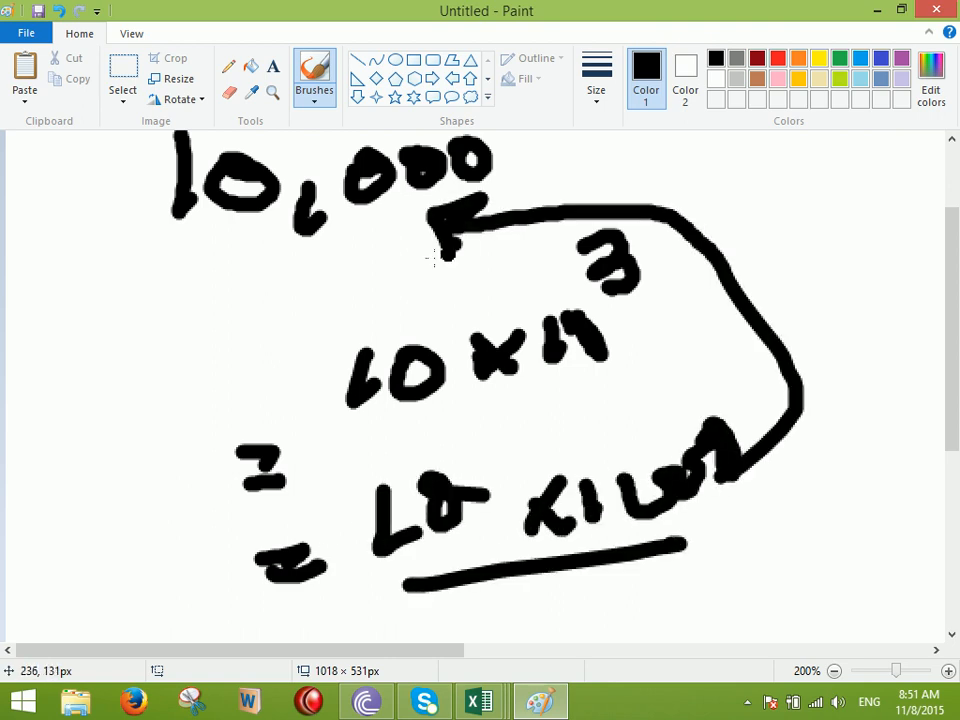
drag(214, 256, 336, 252)
mouse_move(425, 275)
mouse_down()
mouse_move(458, 305)
mouse_move(561, 229)
mouse_up()
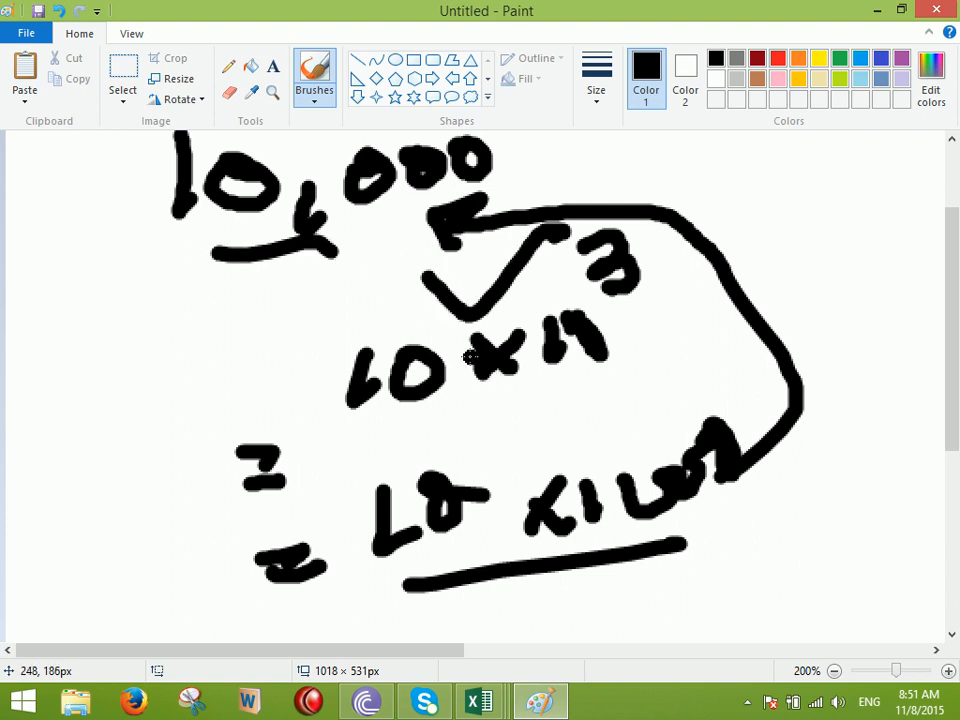
drag(775, 218, 805, 278)
drag(754, 306, 853, 342)
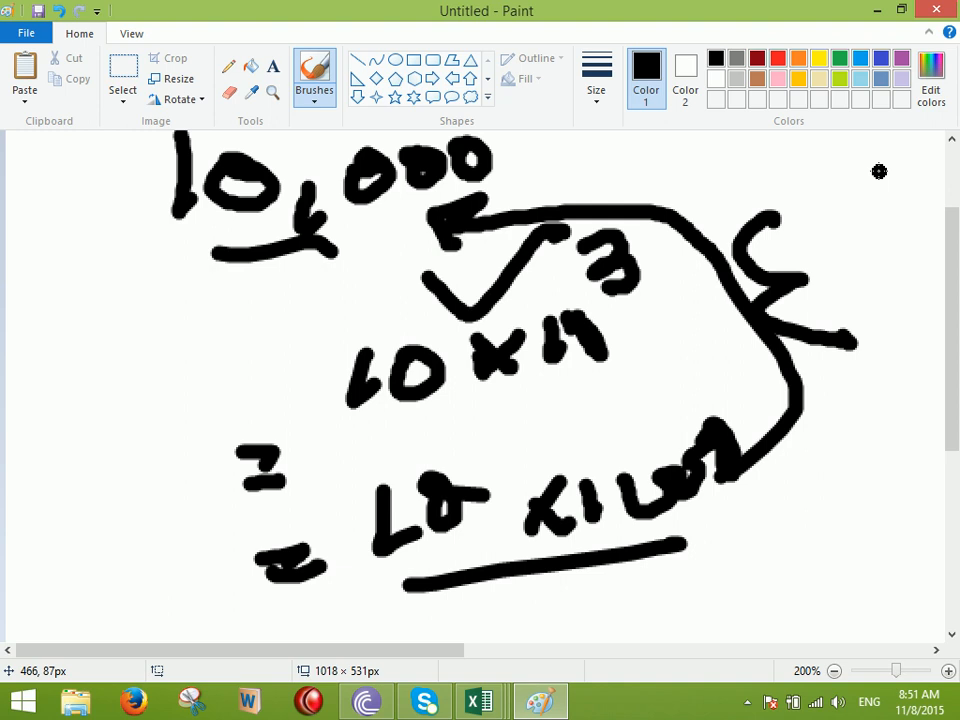
key(ctrl+n)
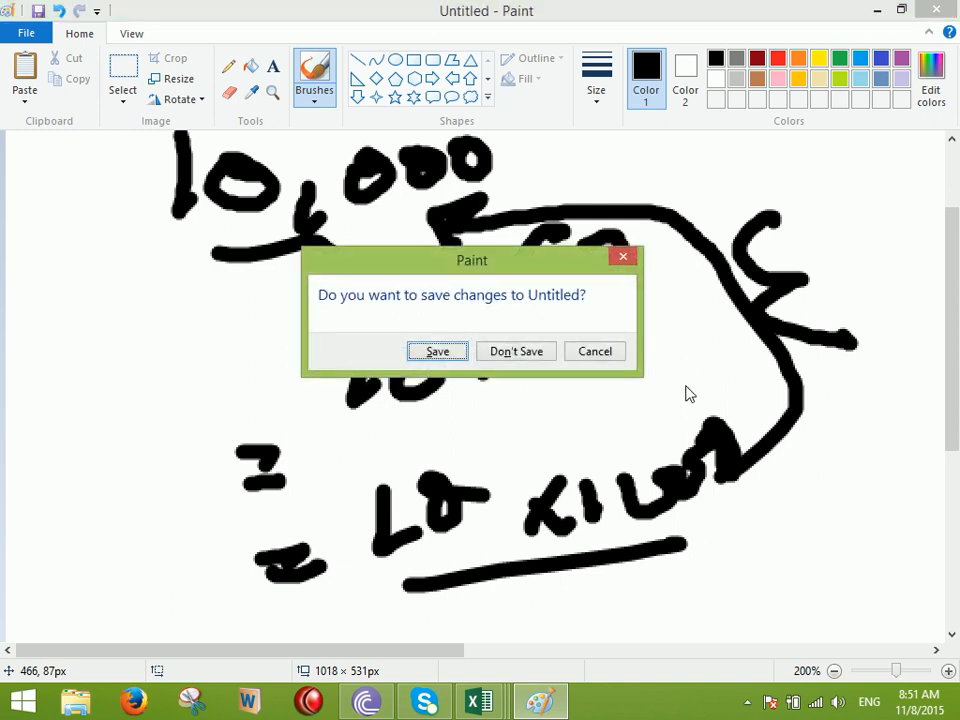
Discard the old drawing, then brush-draw a box with two lines inside and a word beneath it
click(534, 354)
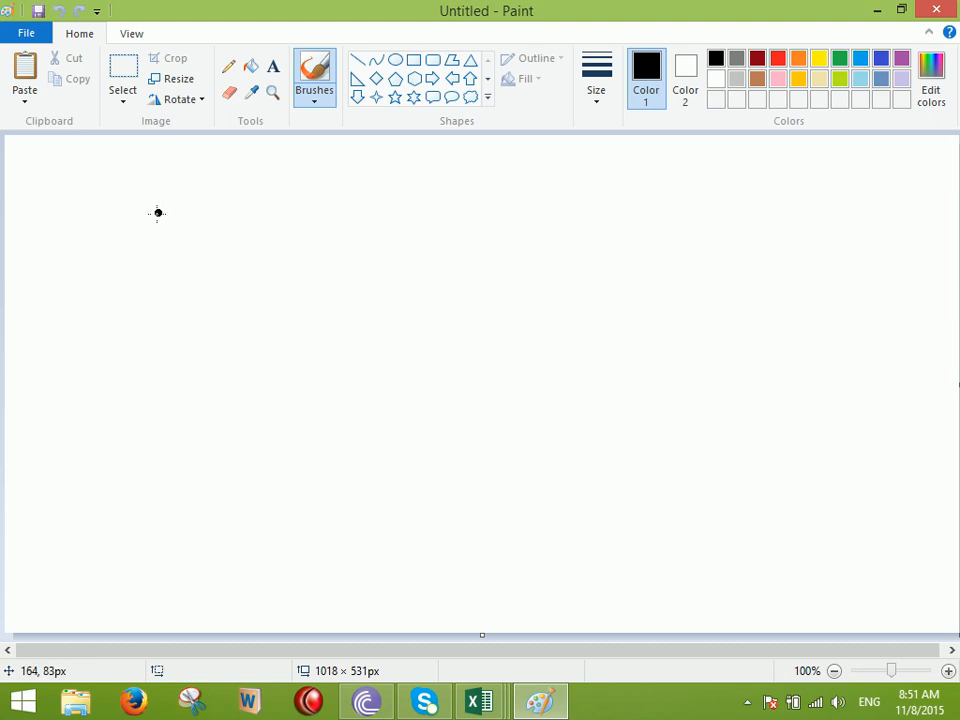
mouse_move(190, 247)
mouse_down()
mouse_move(550, 365)
mouse_move(183, 276)
mouse_move(199, 229)
mouse_up()
drag(232, 284, 328, 281)
mouse_move(245, 320)
mouse_down()
mouse_move(350, 338)
mouse_move(404, 322)
mouse_up()
drag(326, 412, 250, 478)
drag(355, 446, 518, 410)
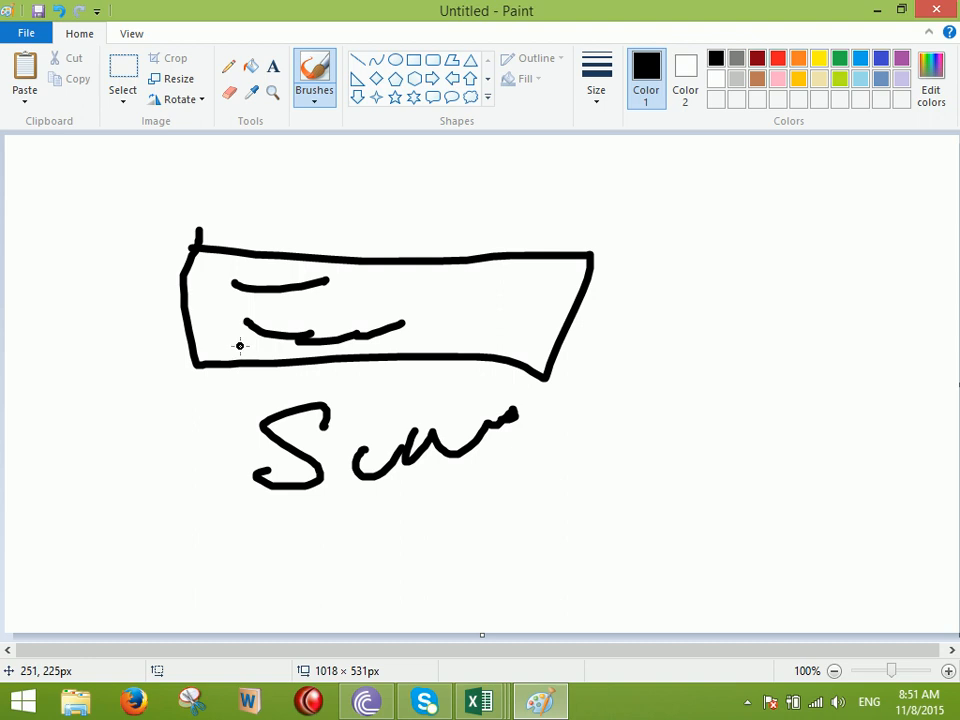
In Book5, show the long number in E69 as a plain number without decimal places
mouse_move(478, 702)
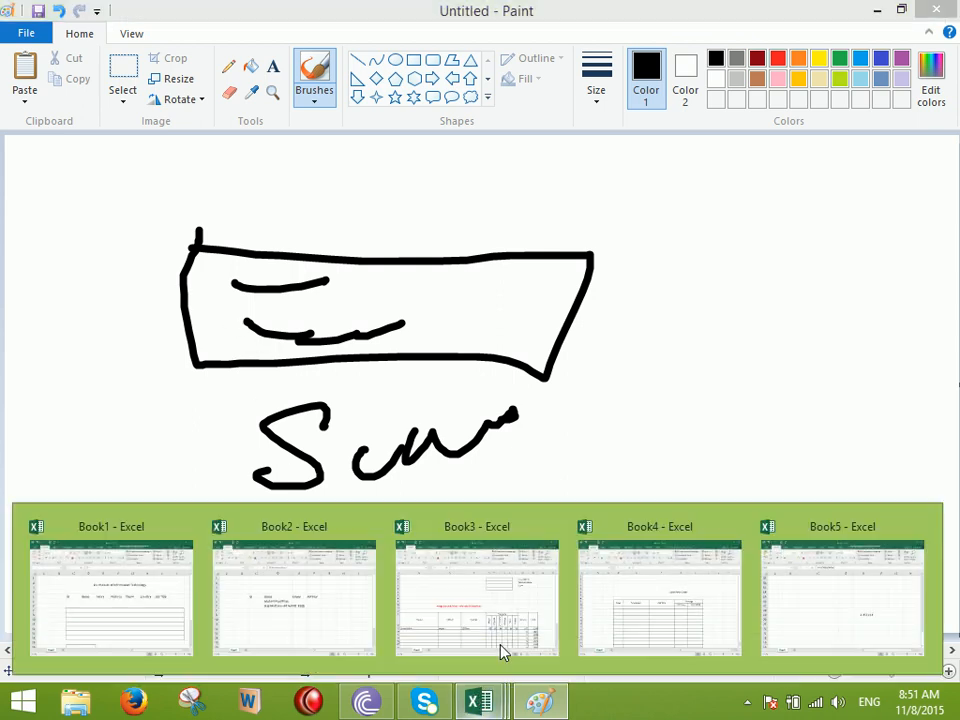
click(904, 572)
click(621, 444)
click(549, 73)
click(509, 140)
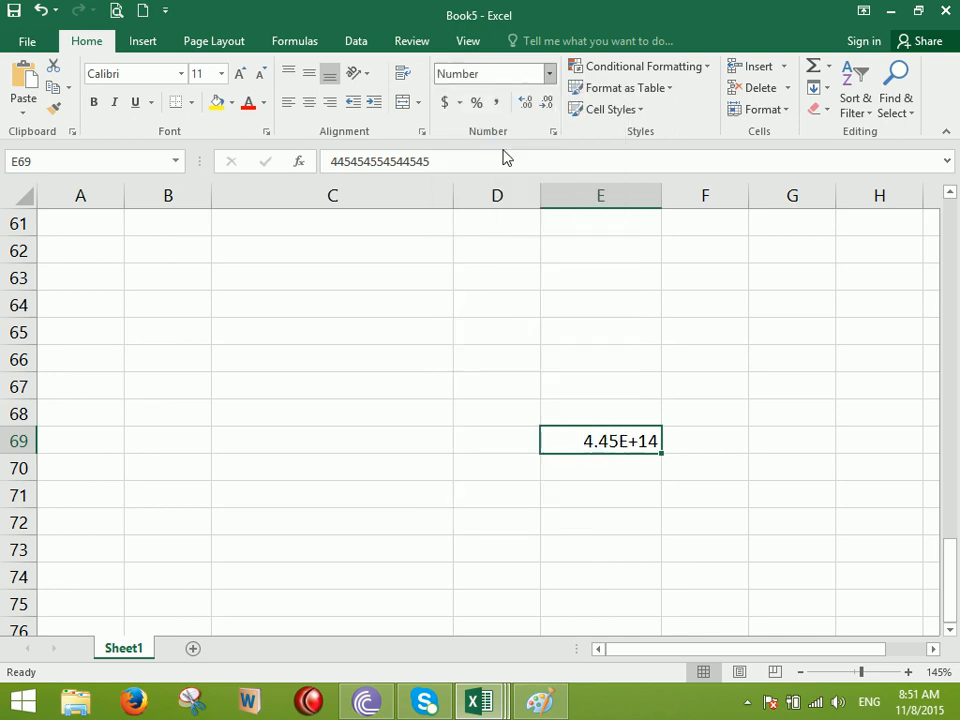
click(549, 106)
click(549, 106)
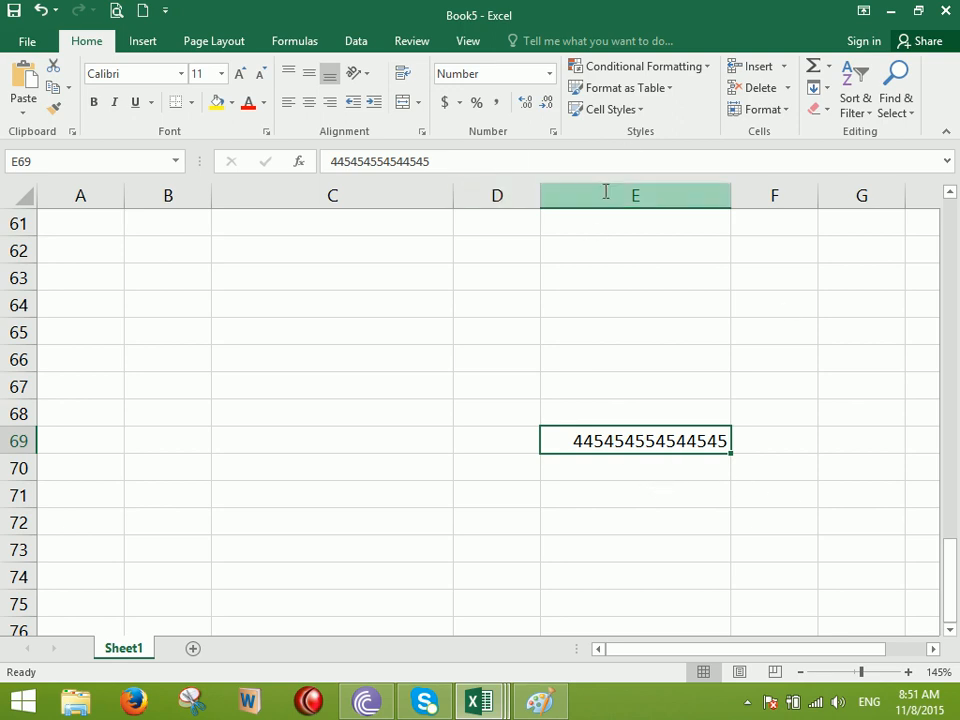
Preview the number formats for E69 without applying one, then create a new blank workbook
click(549, 74)
scroll(530, 300, down, 1)
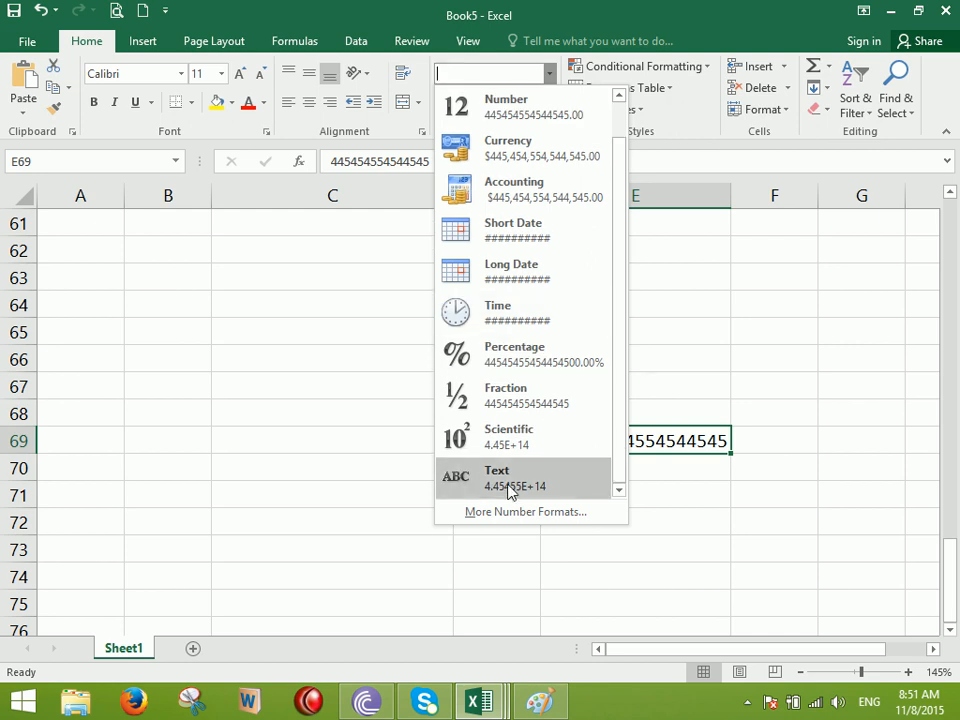
click(305, 328)
click(143, 10)
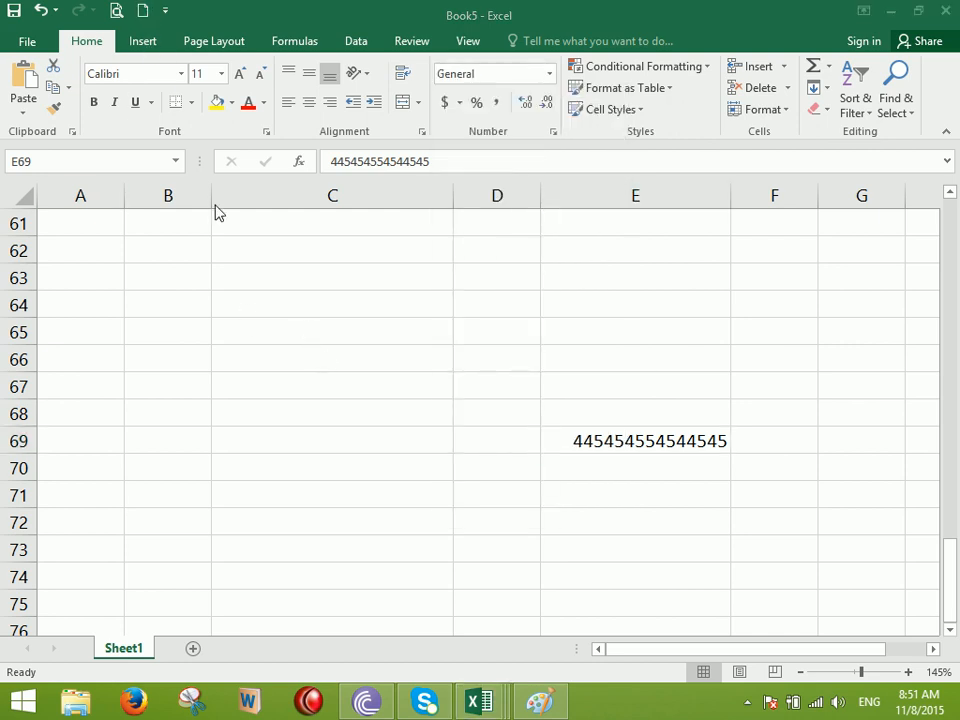
Type the heading Phone in C1, then clear a test entry 0866 that lost its leading zero
ctrl+scroll(296, 250, up, 6)
click(325, 222)
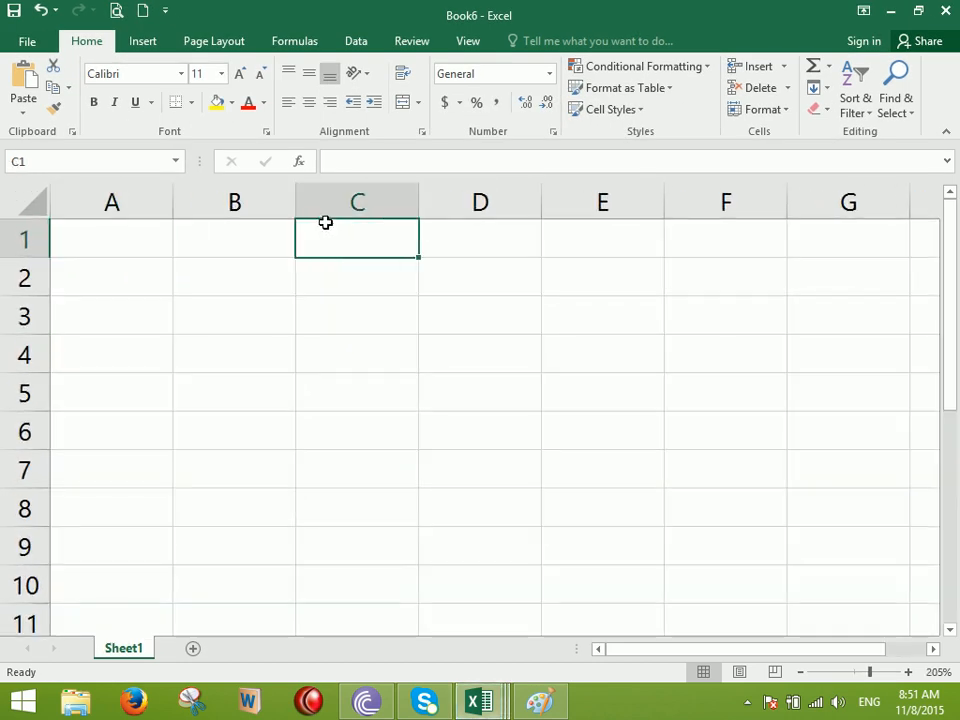
text(Phone)
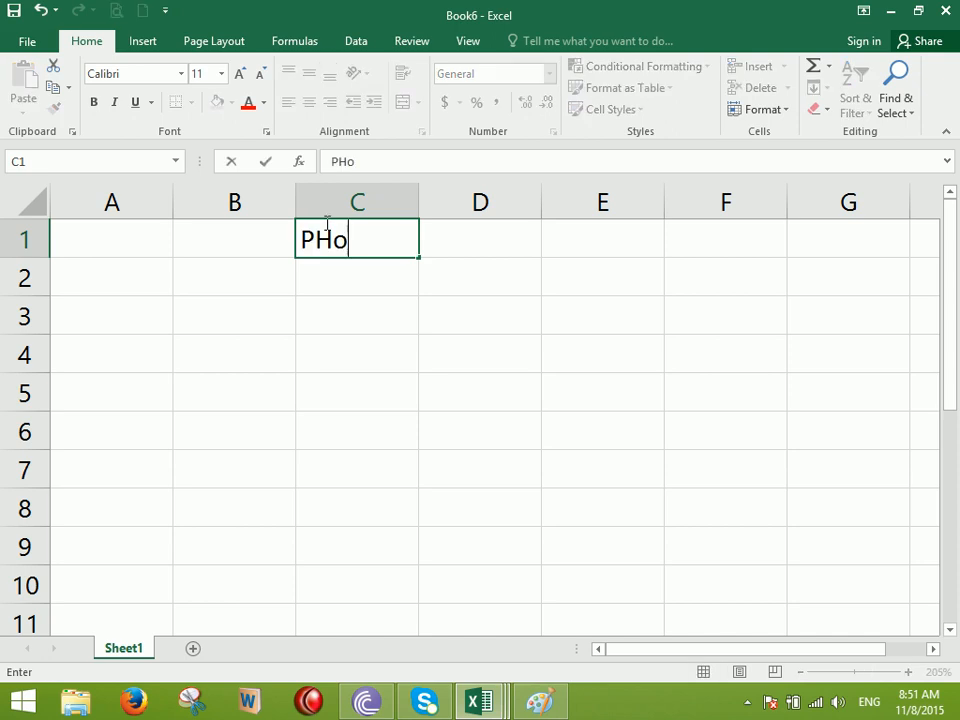
key(Return)
text(0866)
key(Return)
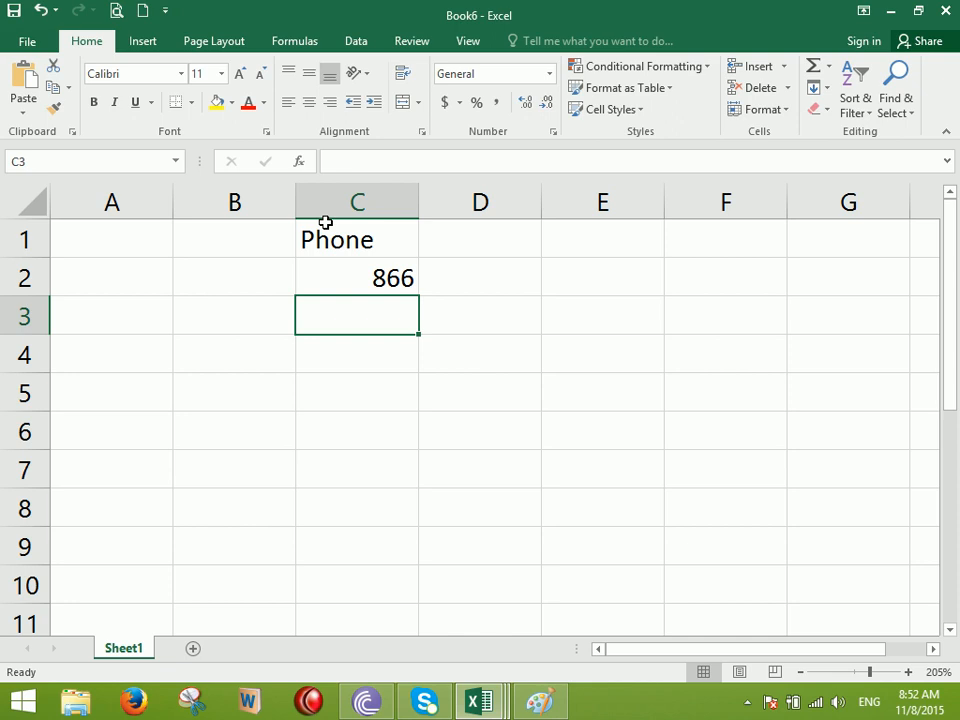
key(Up)
key(Delete)
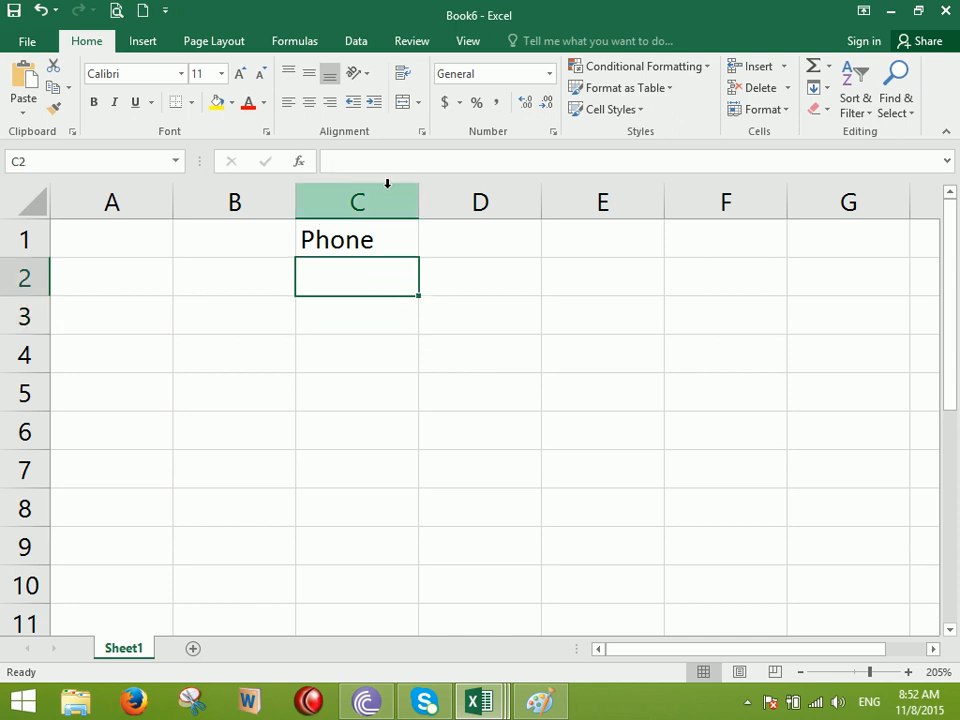
Widen column C and format cells C2:C10 as Text
drag(412, 197, 461, 205)
drag(375, 277, 373, 575)
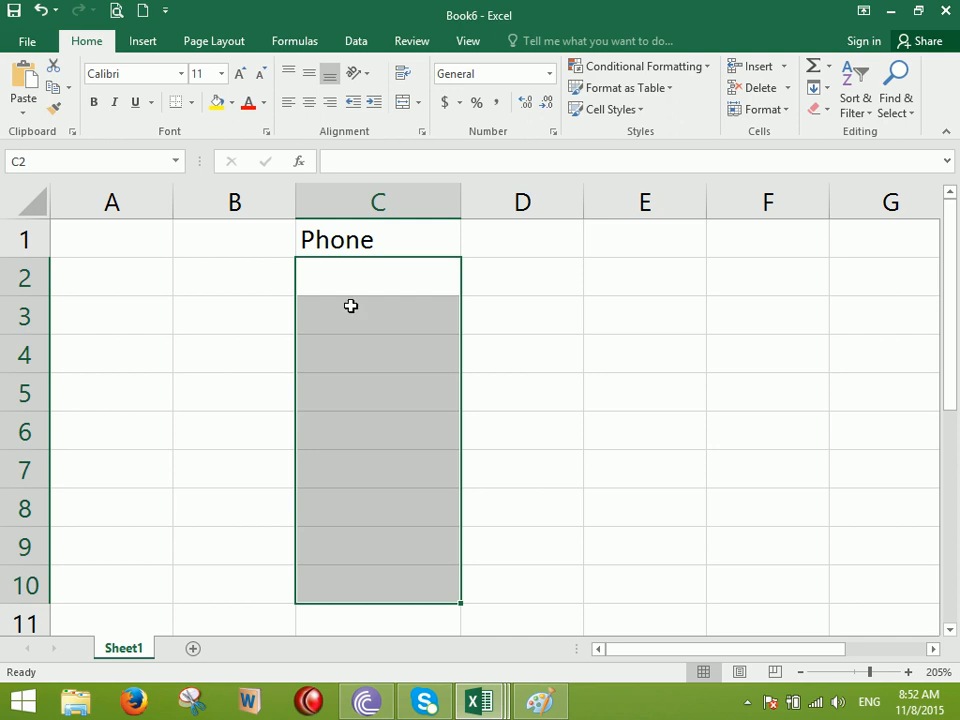
click(549, 74)
scroll(574, 317, down, 1)
click(579, 471)
Enter two phone numbers in C2 and C3, keeping their leading zeros
click(420, 285)
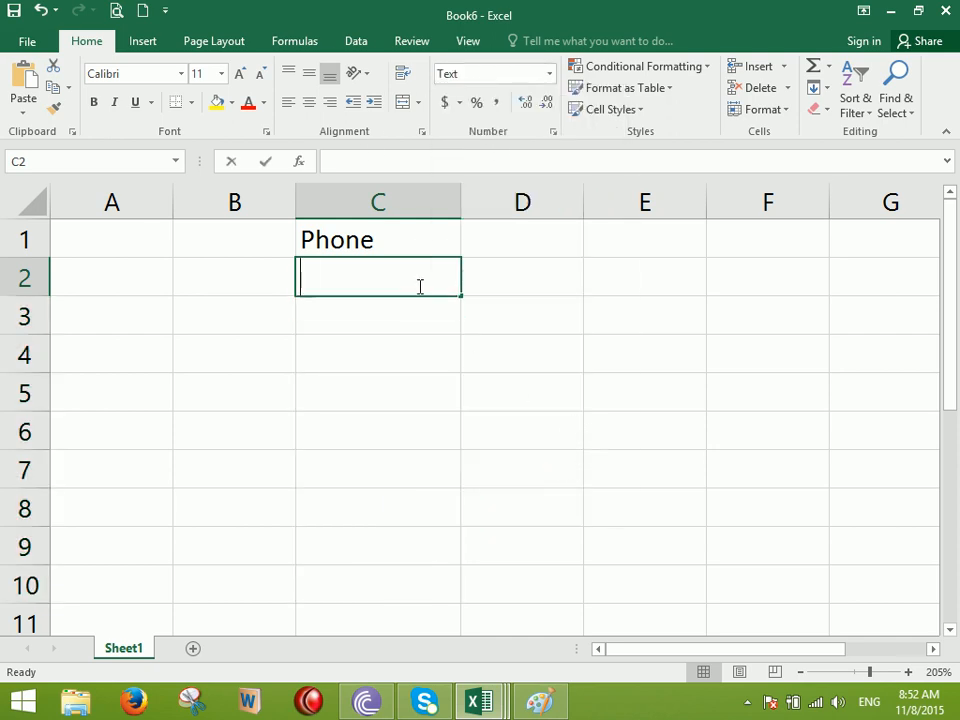
text(07656865)
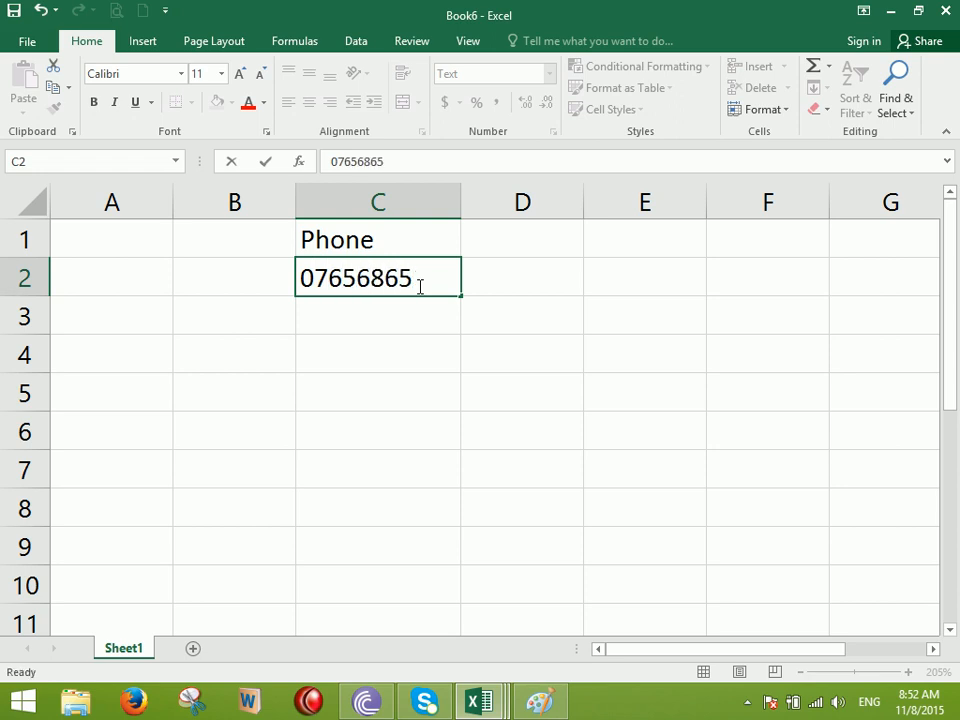
key(Return)
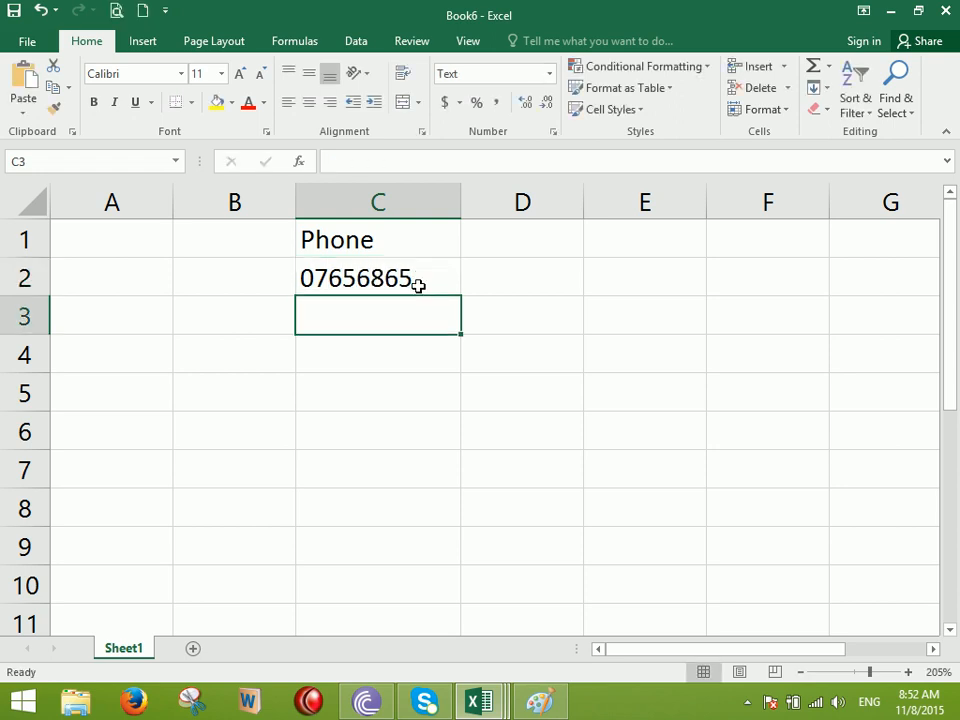
text(07654544)
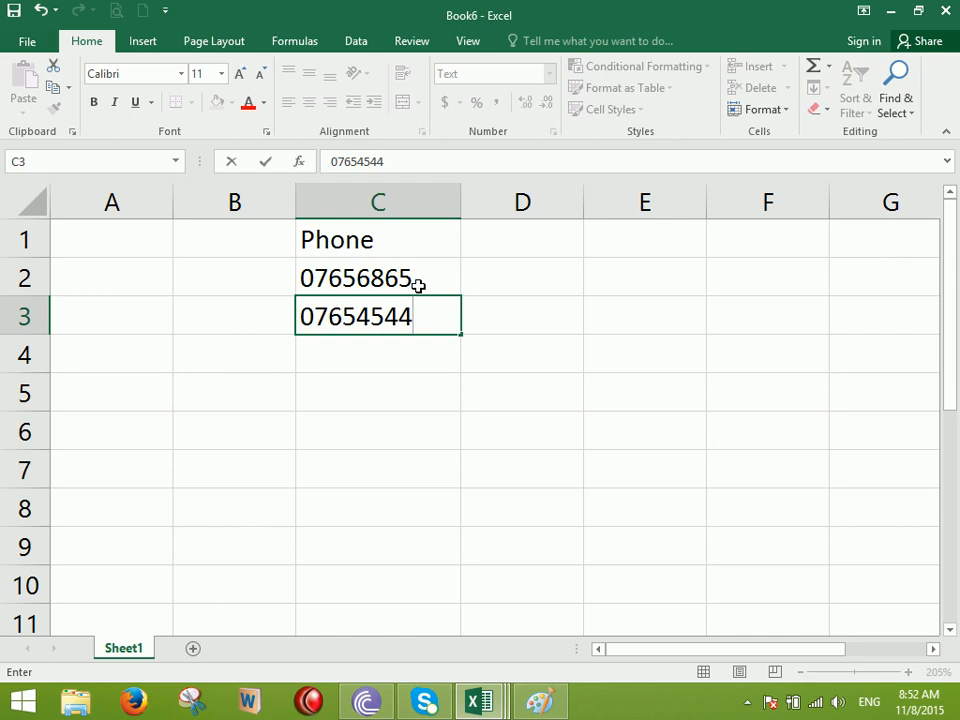
key(Return)
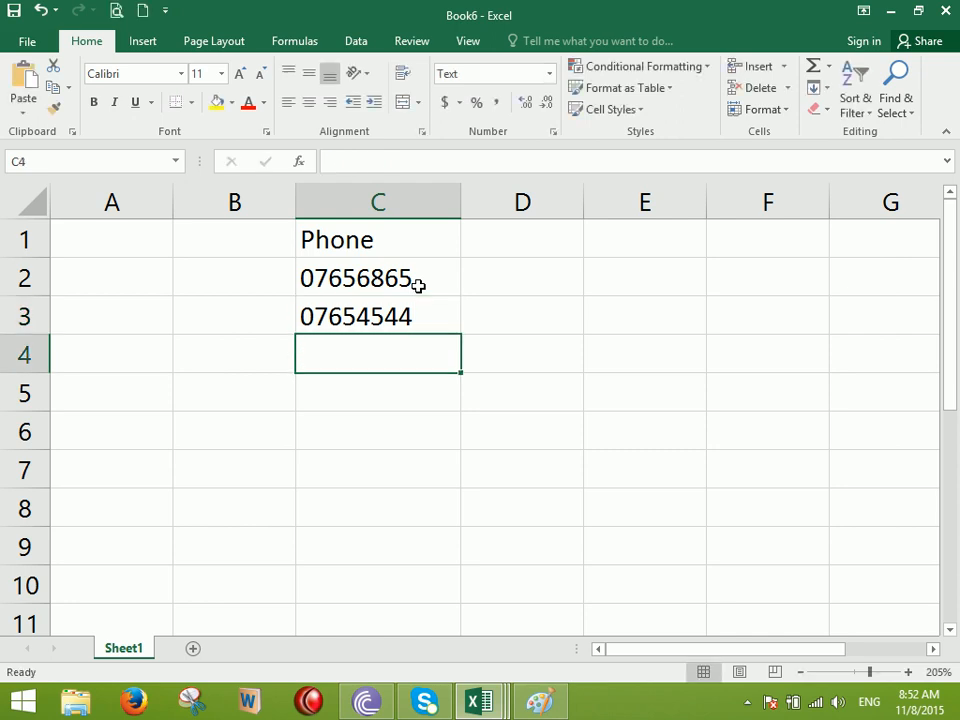
drag(368, 272, 346, 612)
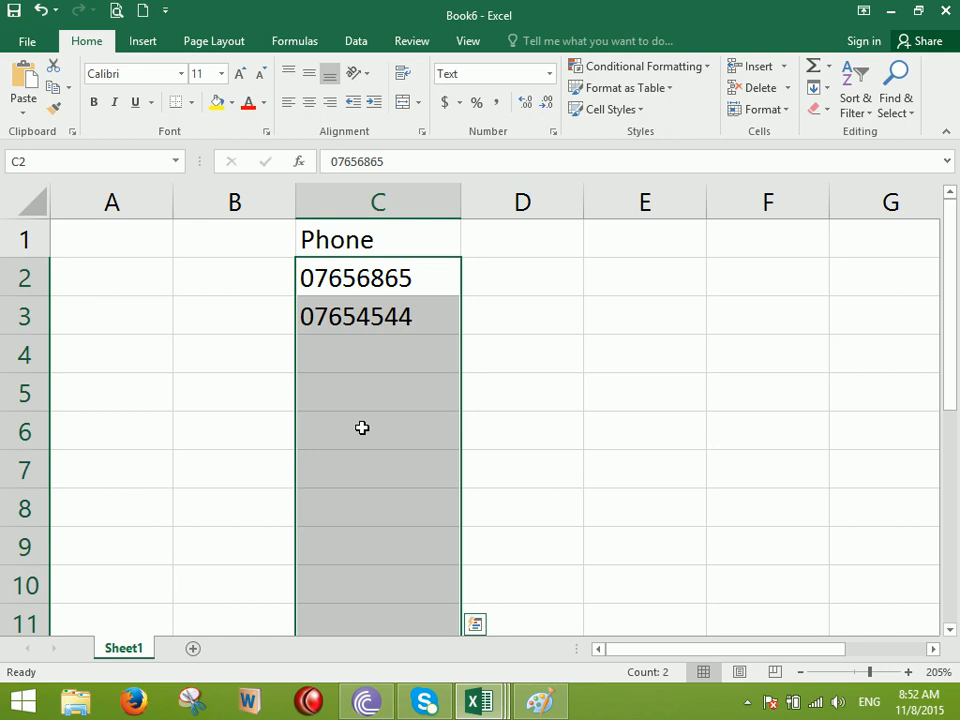
click(548, 74)
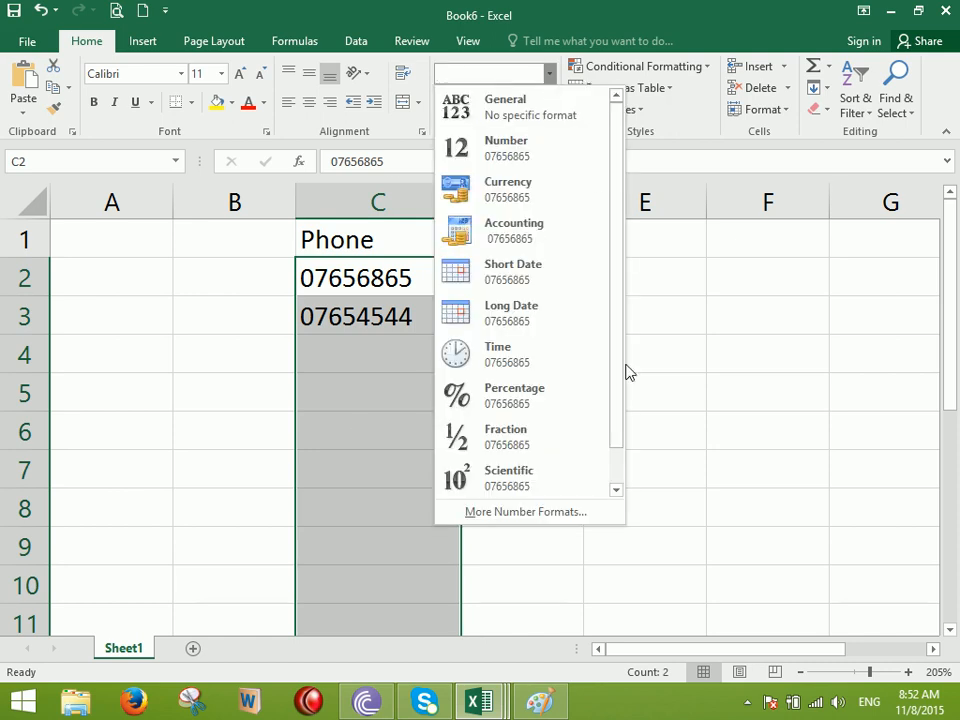
click(566, 517)
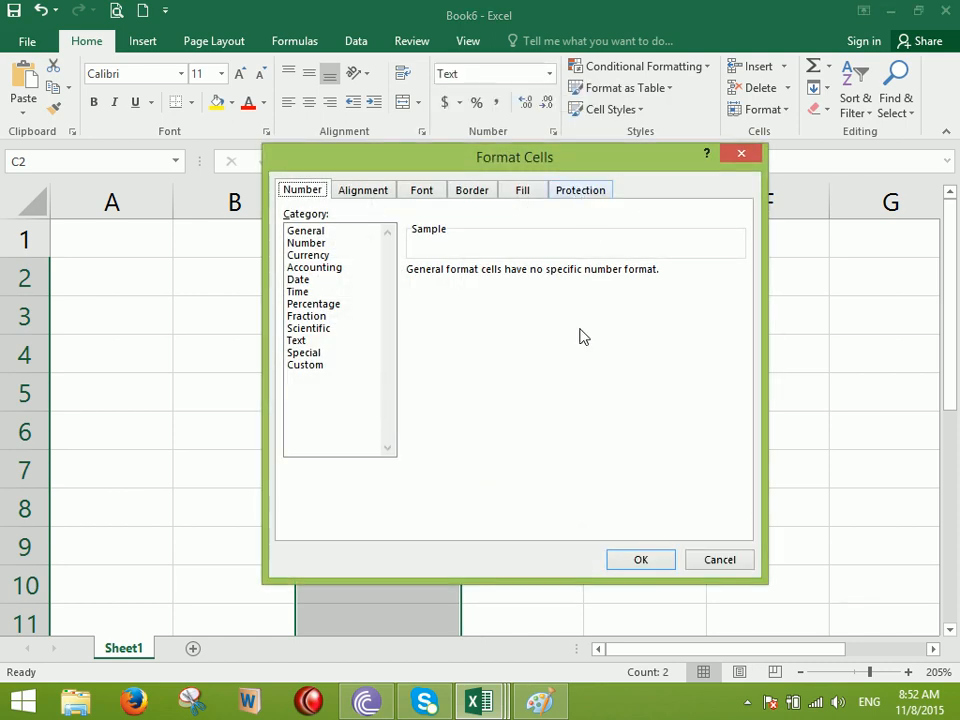
click(334, 366)
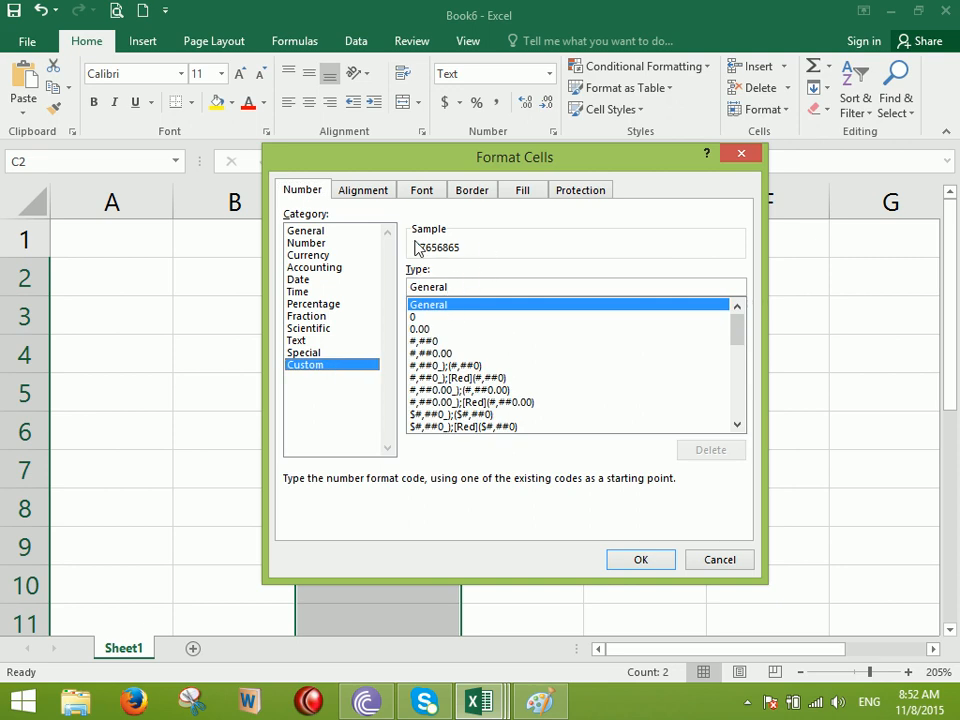
double_click(452, 287)
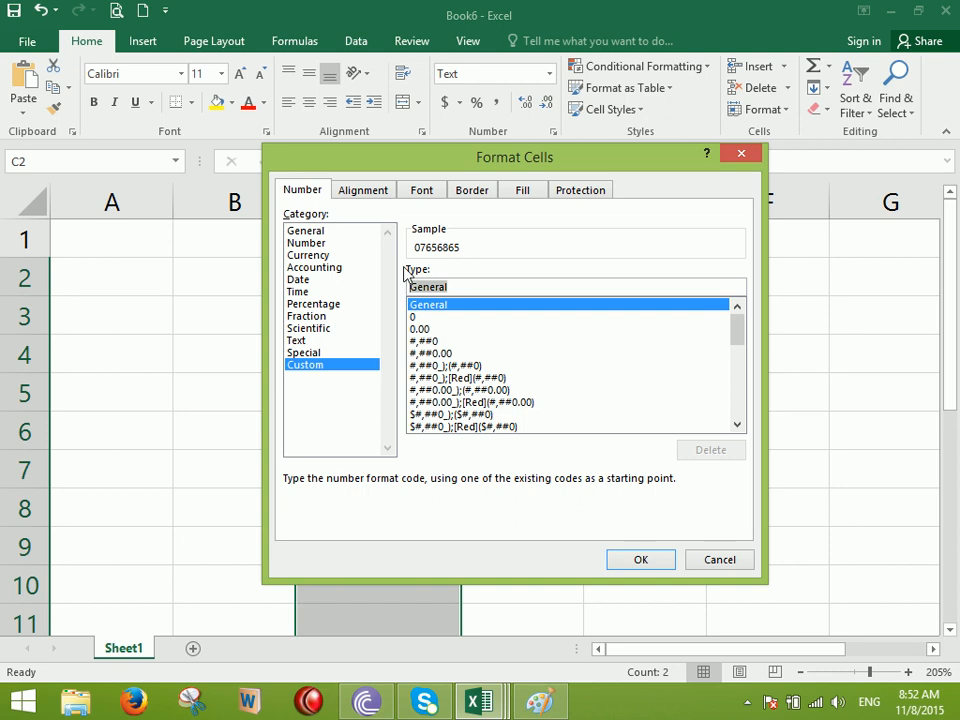
text(0000-000000)
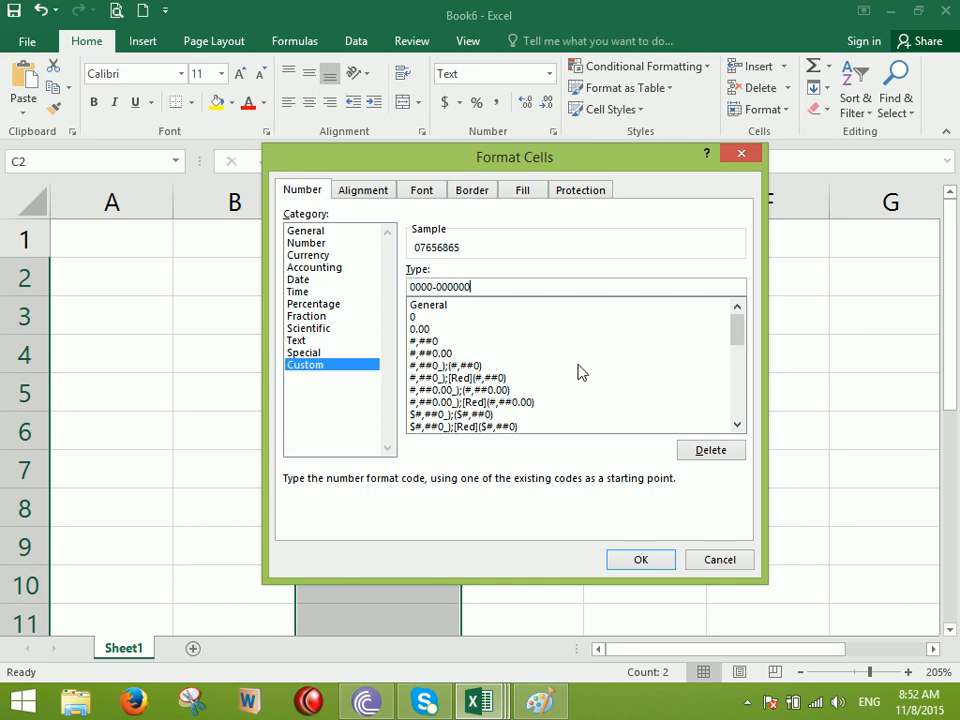
click(643, 560)
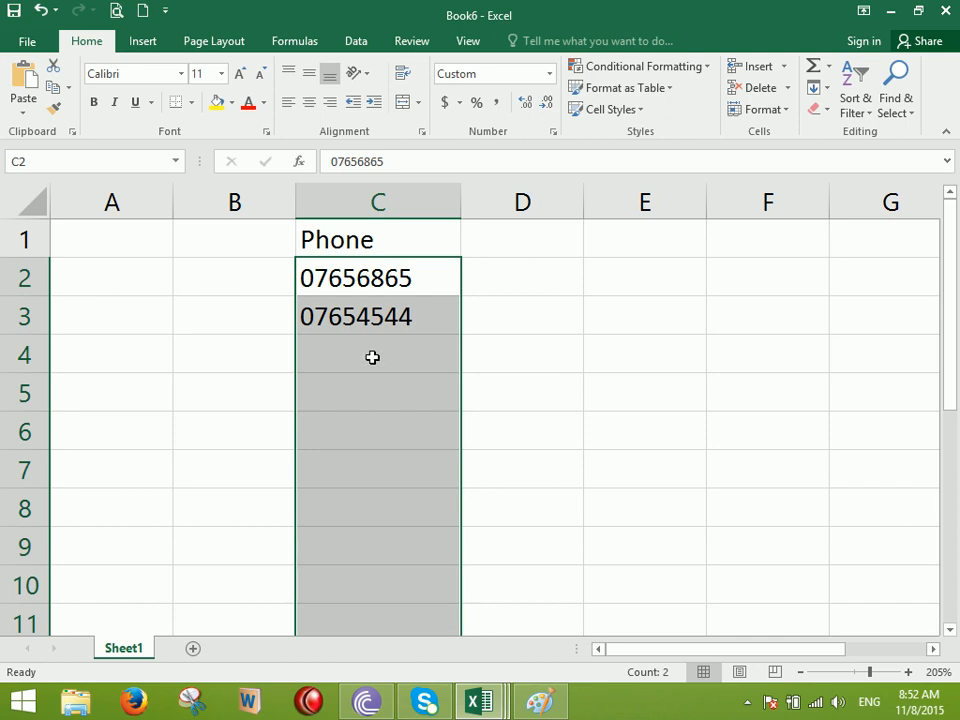
Enter a third phone number in C4 so it displays hyphenated with its leading zero
click(372, 358)
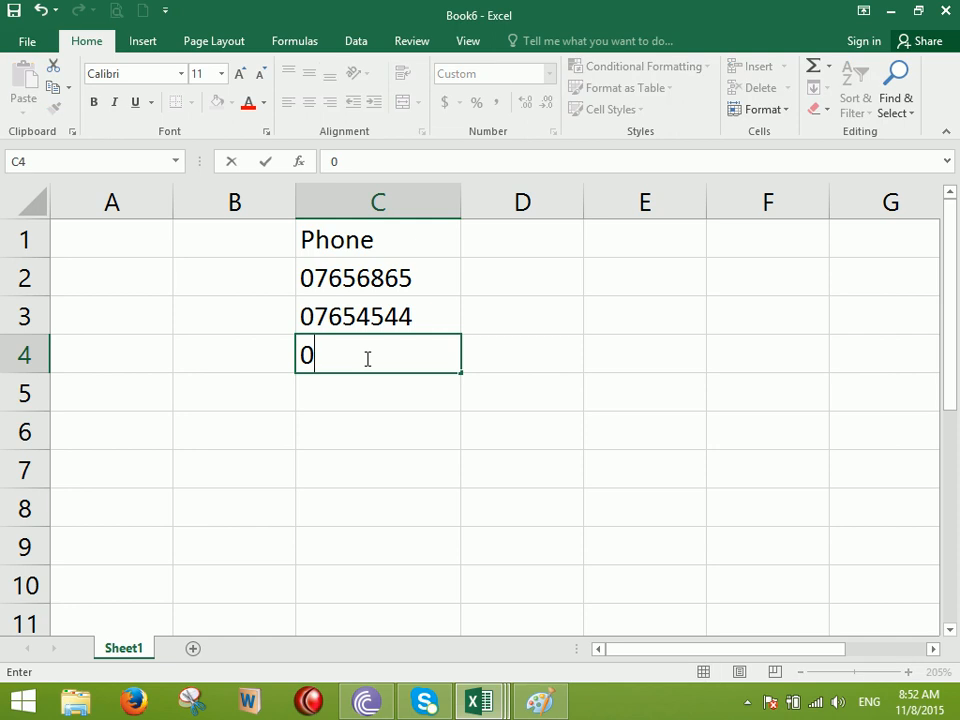
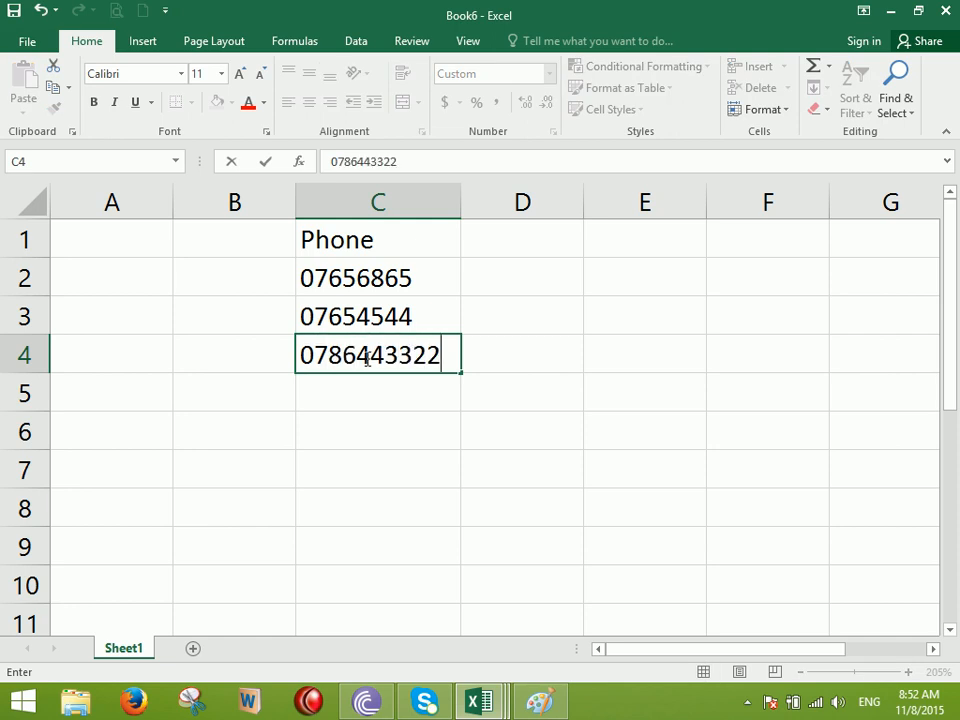
key(Return)
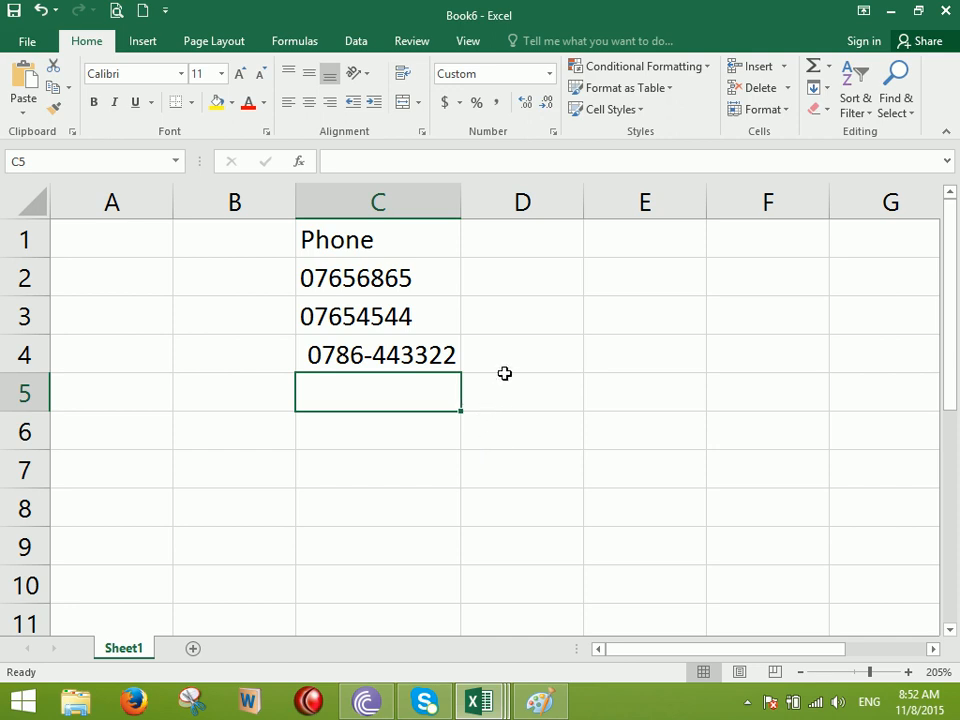
drag(377, 277, 381, 609)
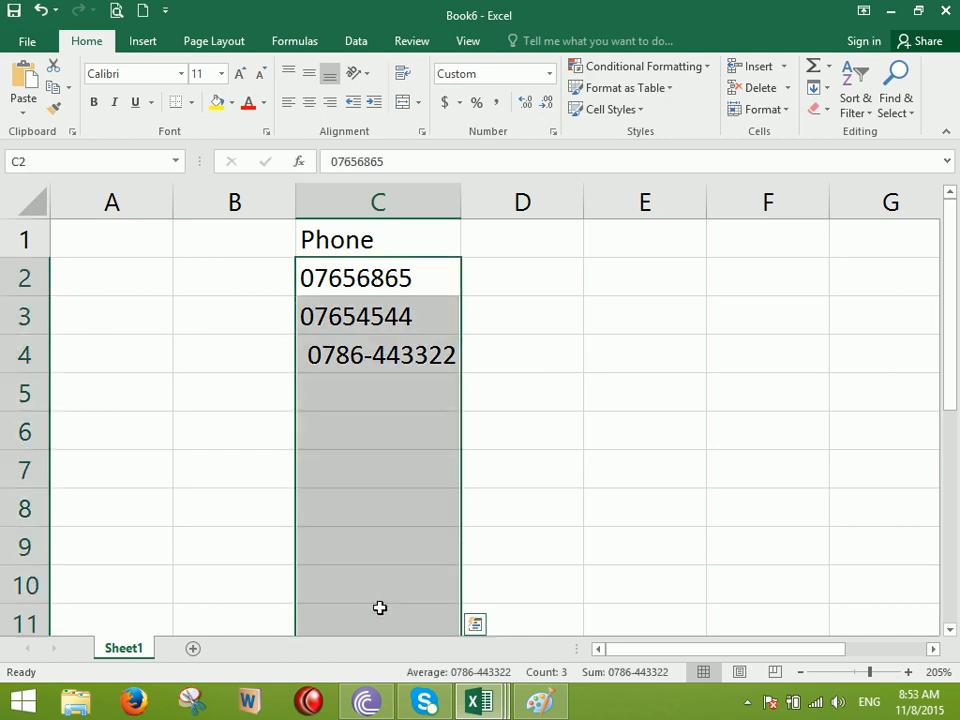